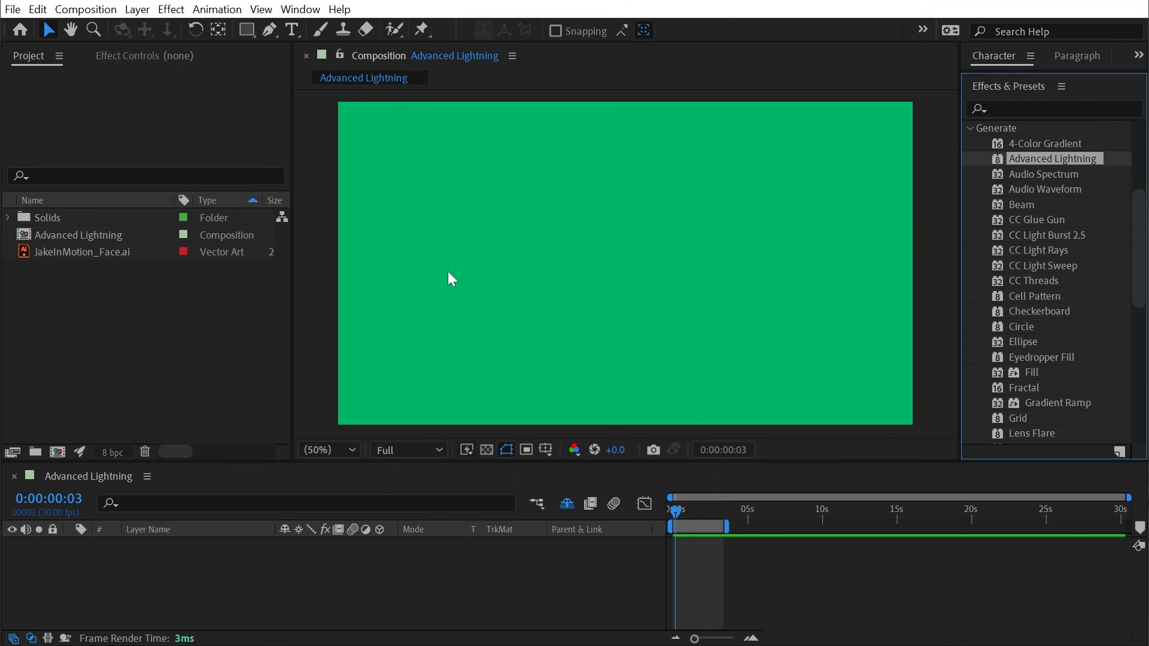
Create a black 1920 × 1080 px solid layer named BG in the Advanced Lightning composition
click(456, 255)
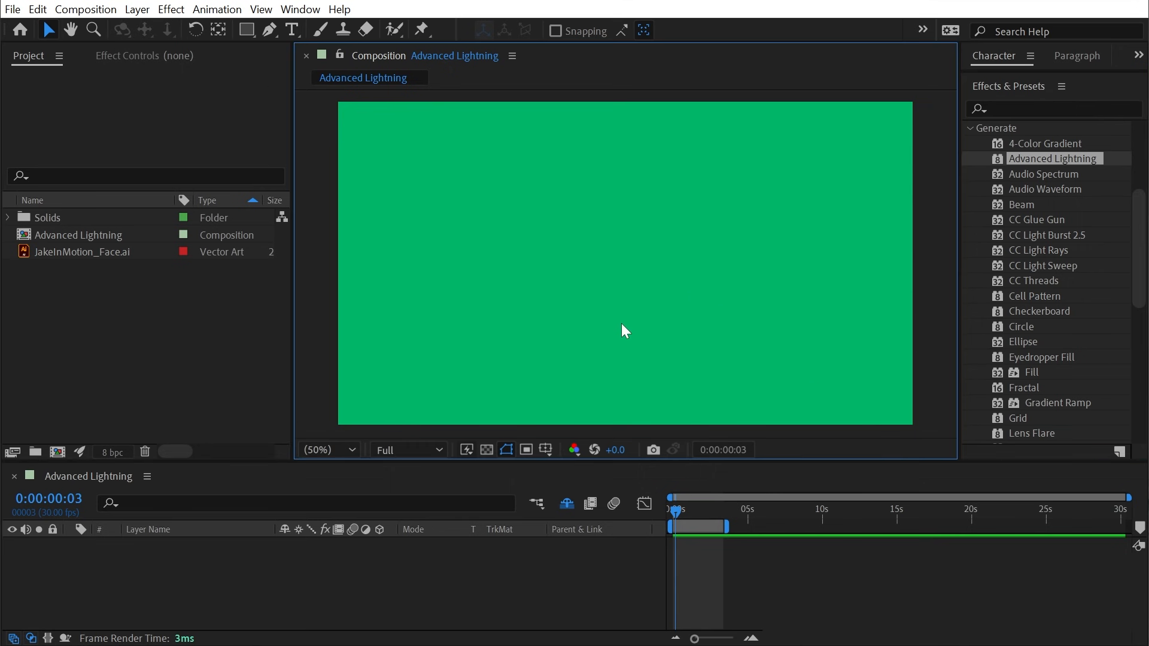
click(137, 9)
mouse_move(149, 30)
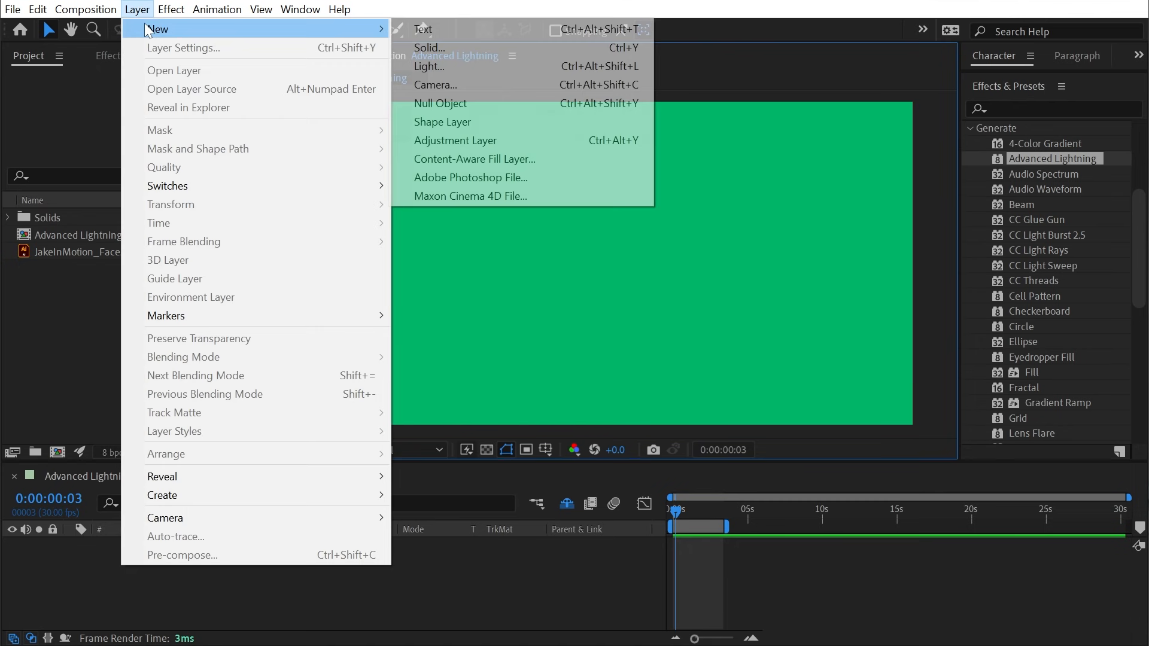
click(479, 50)
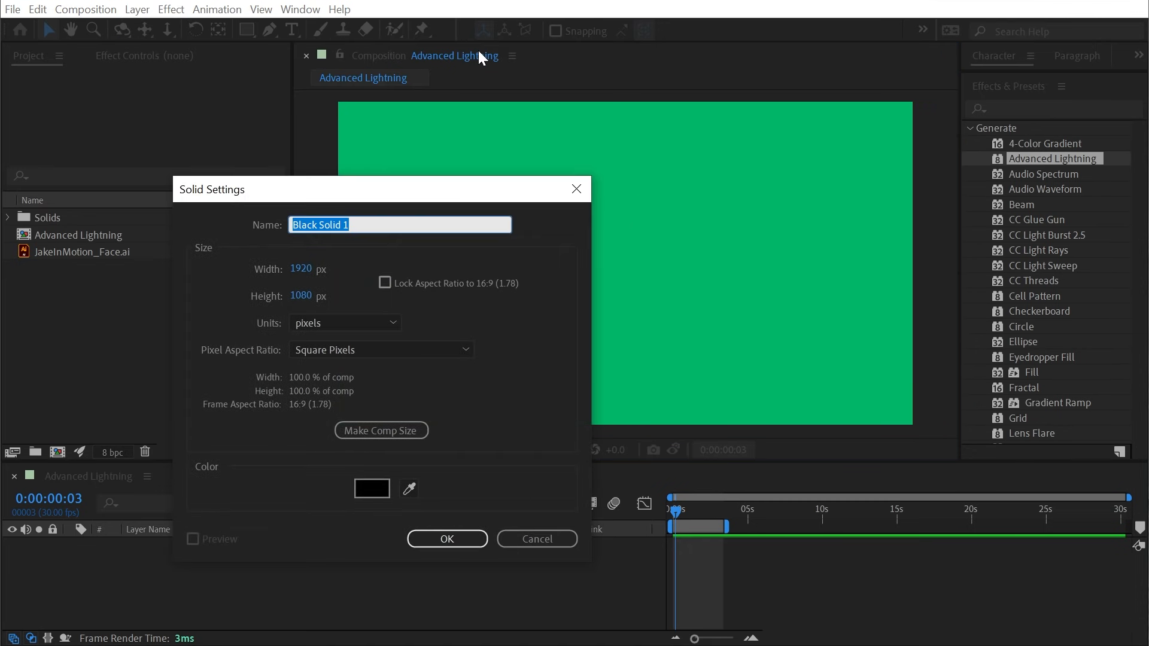
text(BG)
click(447, 538)
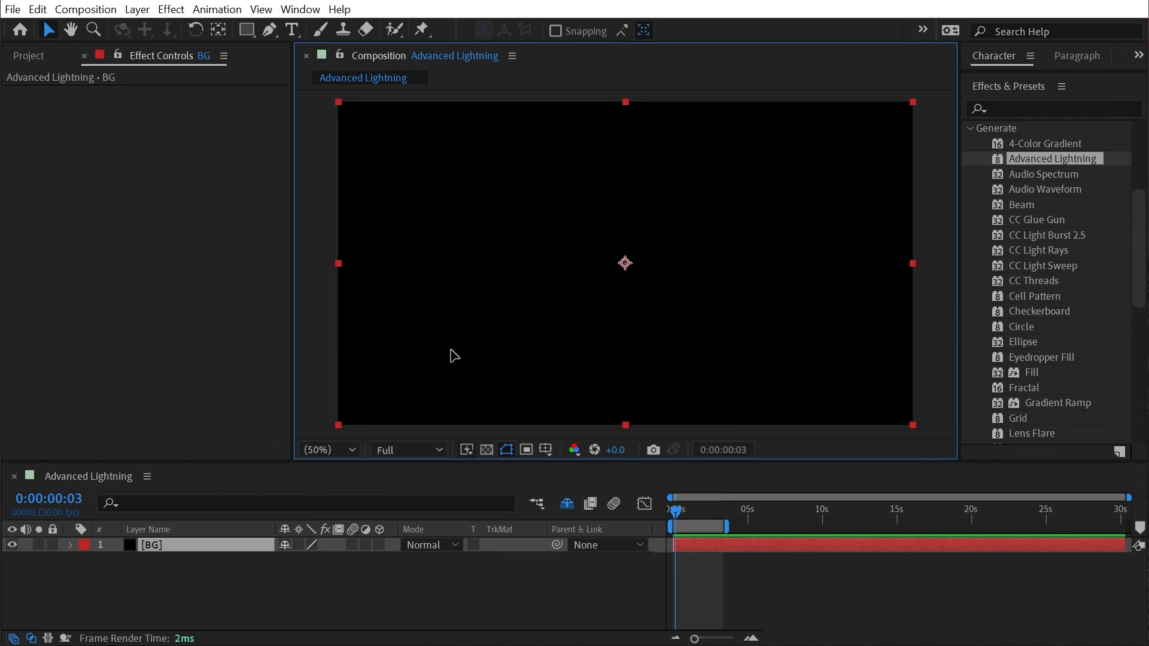
Duplicate the BG layer and rename the upper copy Lightning
key(ctrl+d)
click(186, 557)
click(179, 543)
key(Return)
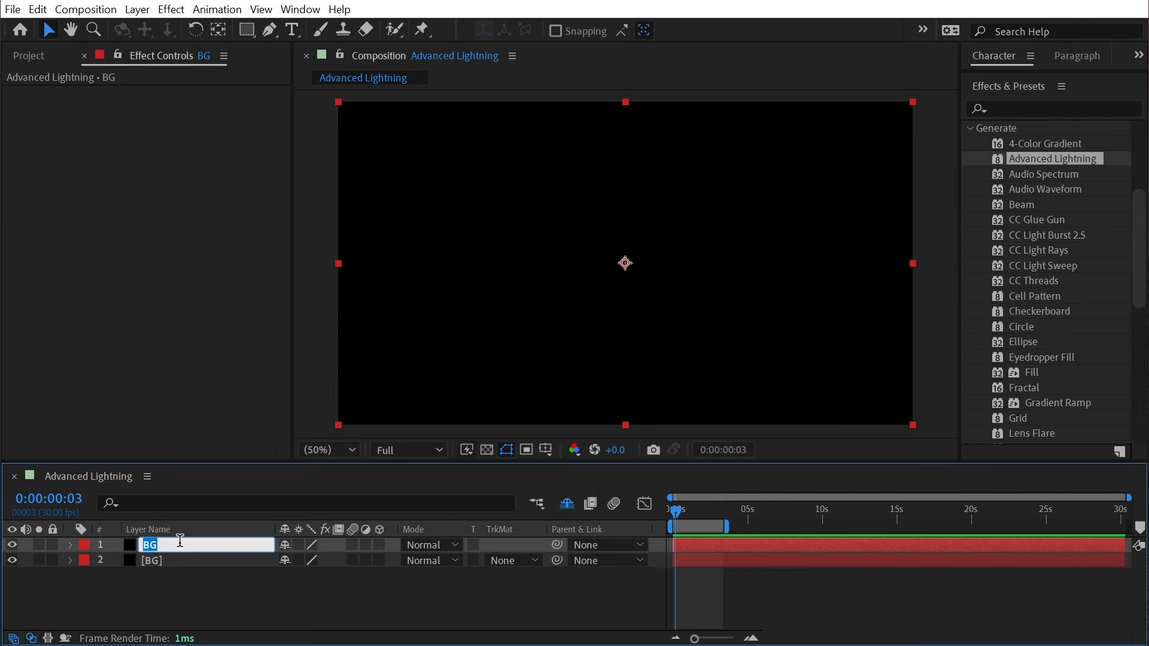
text(Lightning)
key(Return)
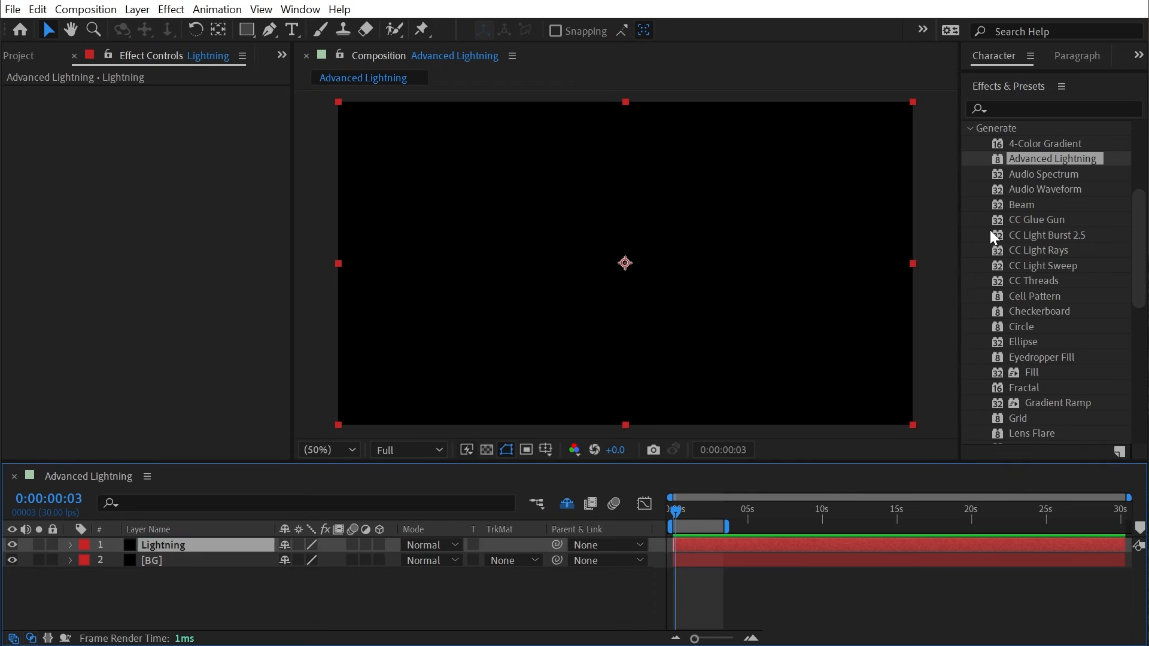
Apply the Advanced Lightning effect to the Lightning layer and look over its Lightning Type options, keeping Direction
double_click(1062, 161)
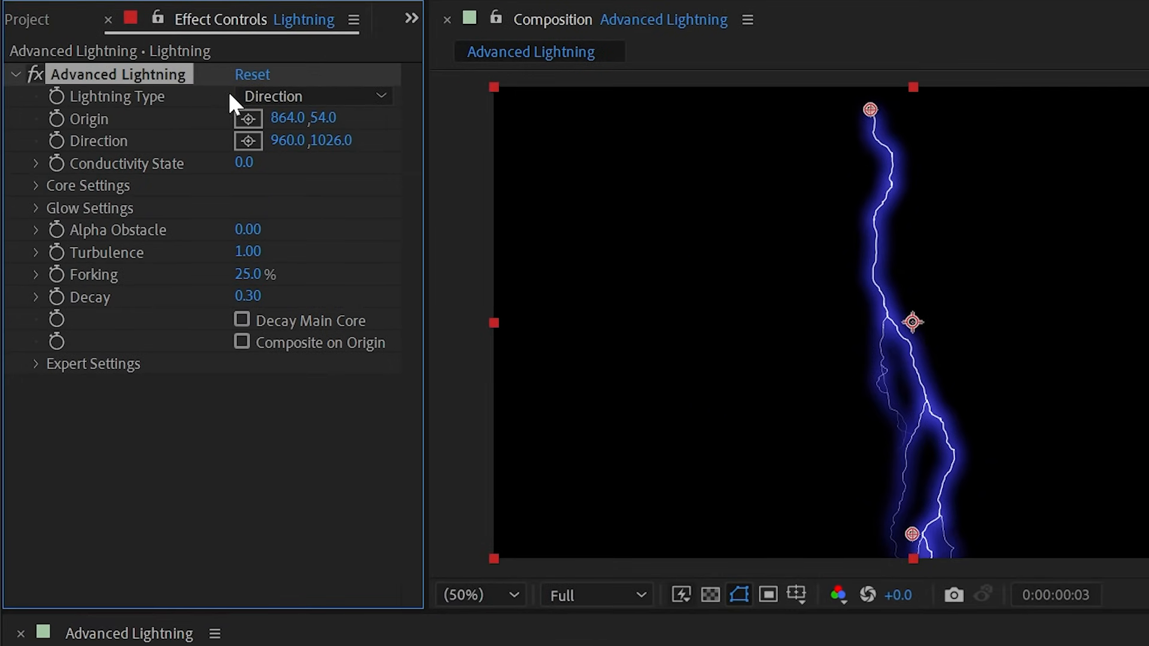
click(277, 96)
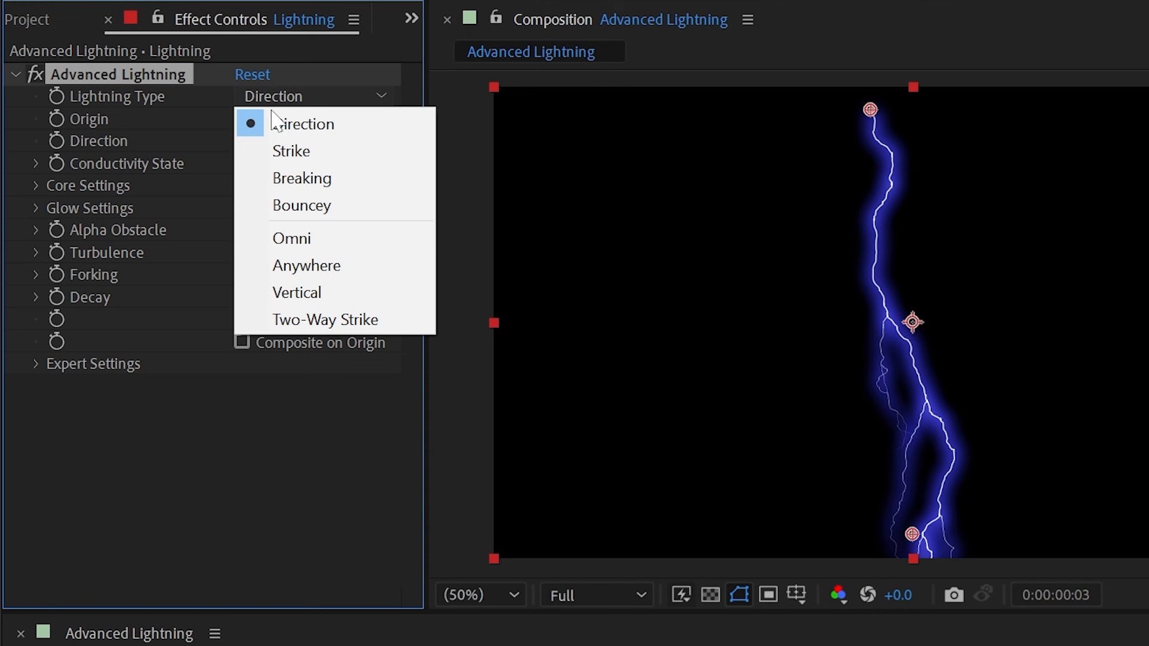
click(136, 100)
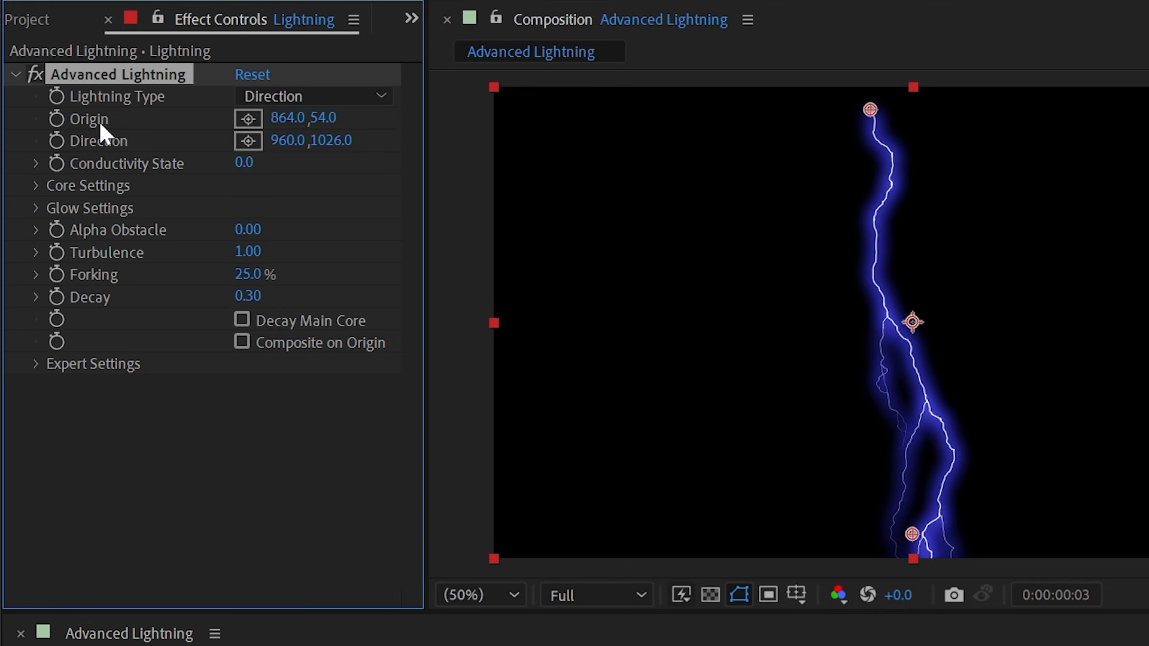
Reposition the lightning's Origin to 806, 72 and its Direction point to 876, 874
drag(878, 124, 695, 182)
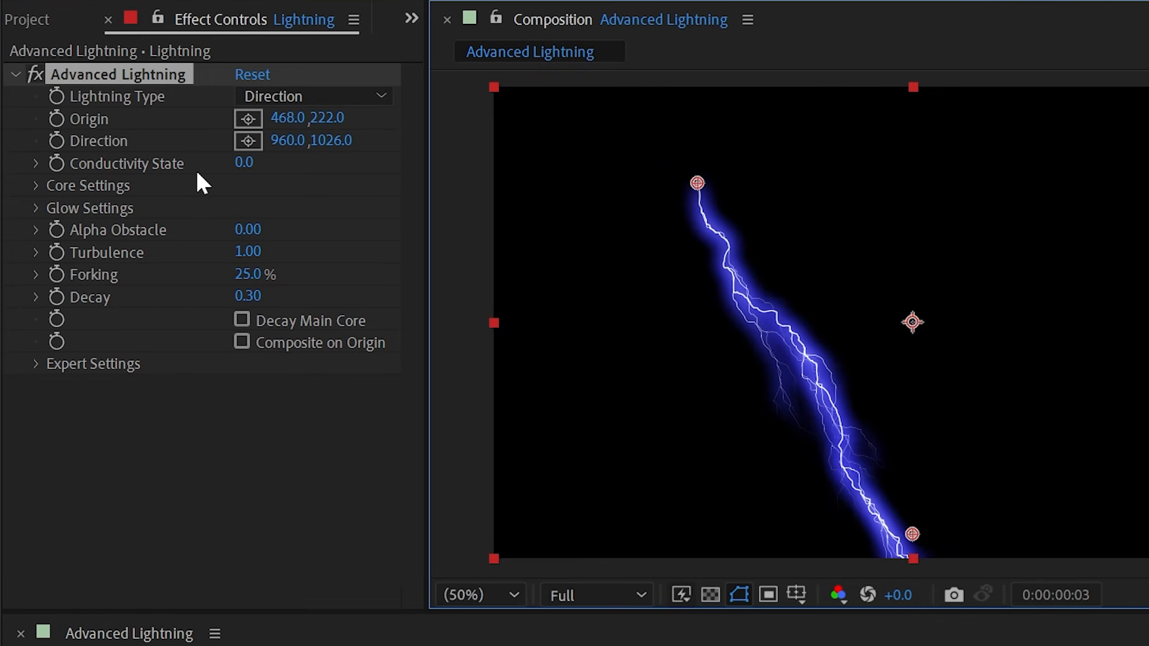
drag(911, 542, 874, 468)
drag(696, 182, 844, 117)
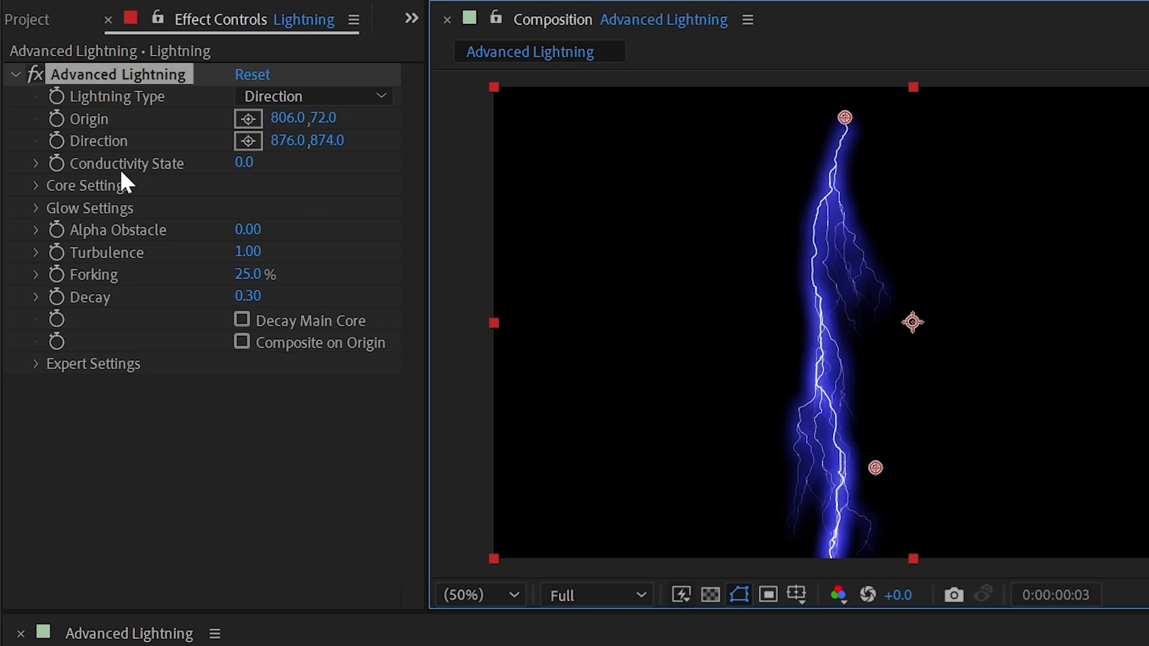
Set the lightning's Conductivity State to 19.4
click(230, 182)
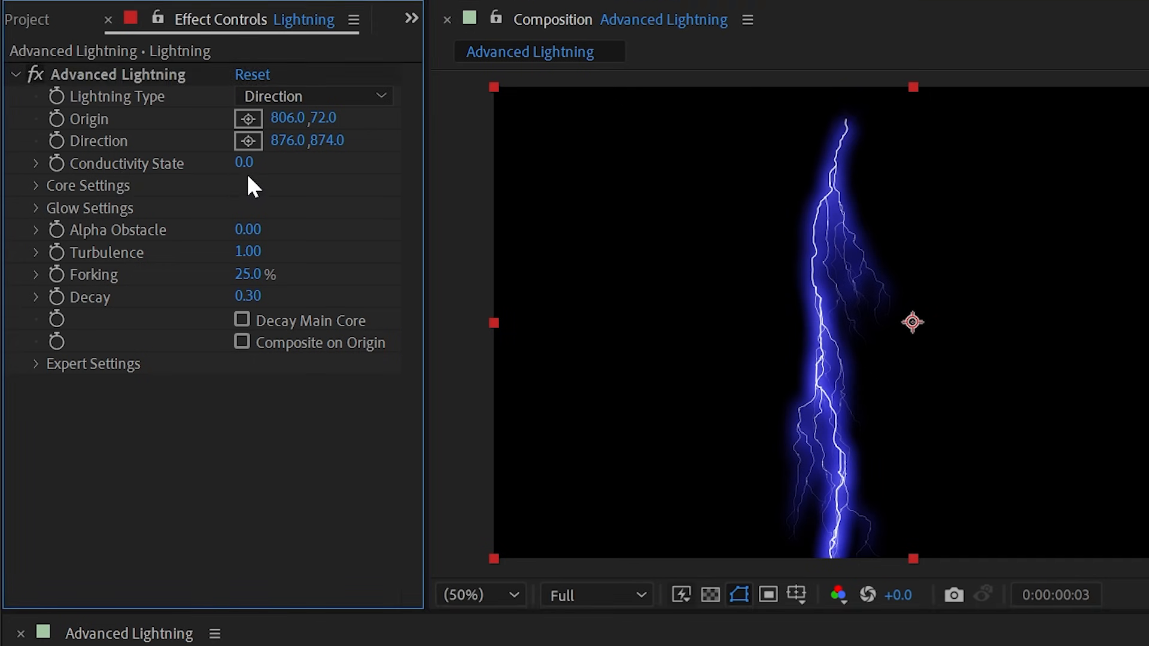
drag(250, 165, 188, 162)
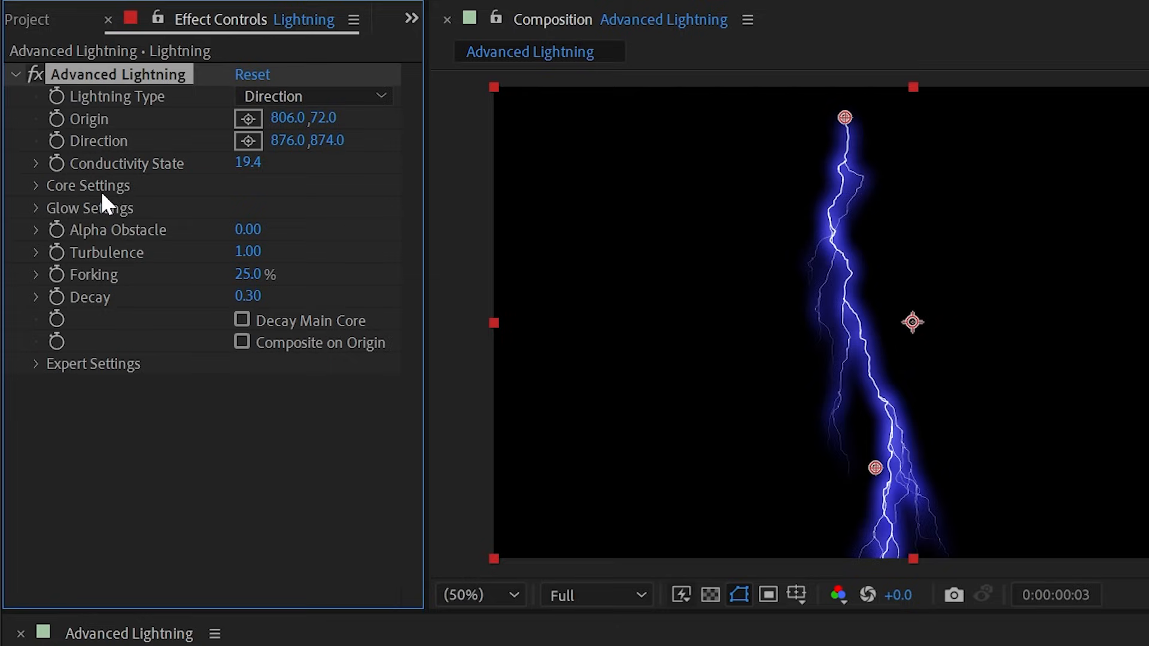
Drive Conductivity State with the expression time and extend the end of the work area to about 15 seconds
alt+click(56, 164)
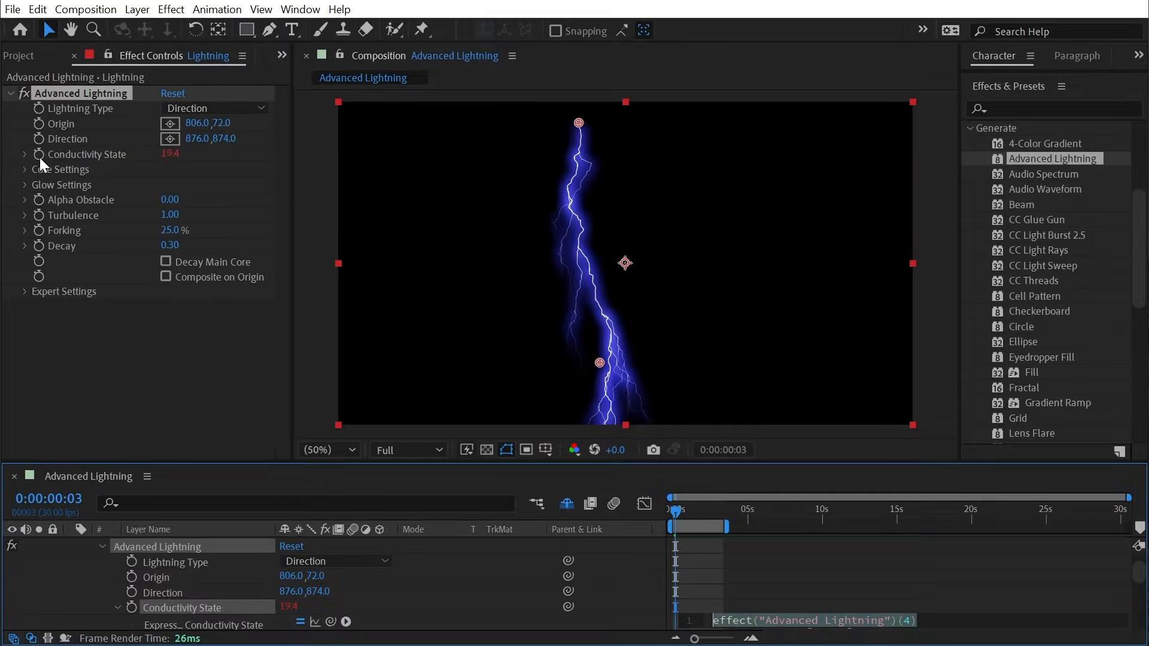
text(time)
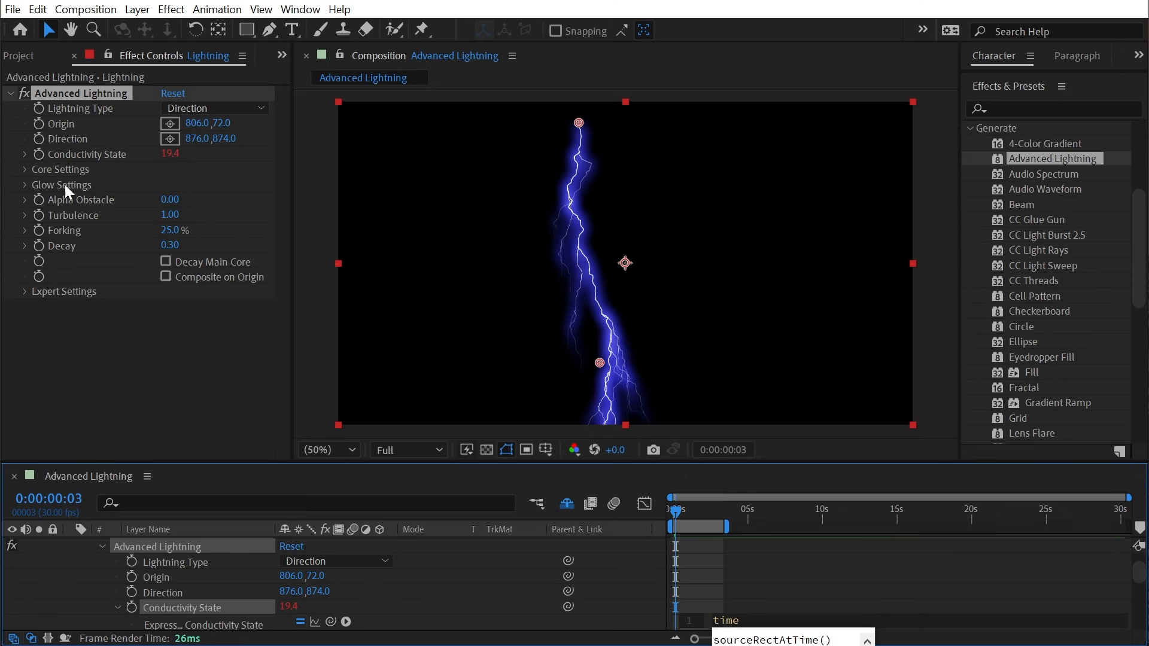
click(784, 582)
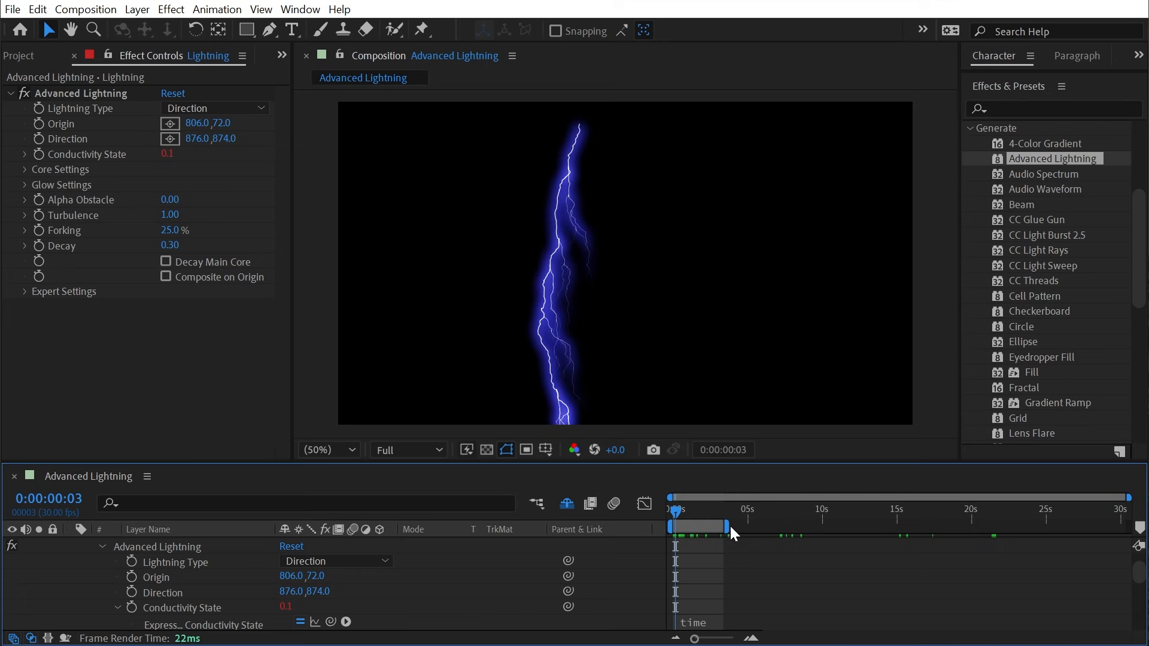
drag(729, 525, 907, 526)
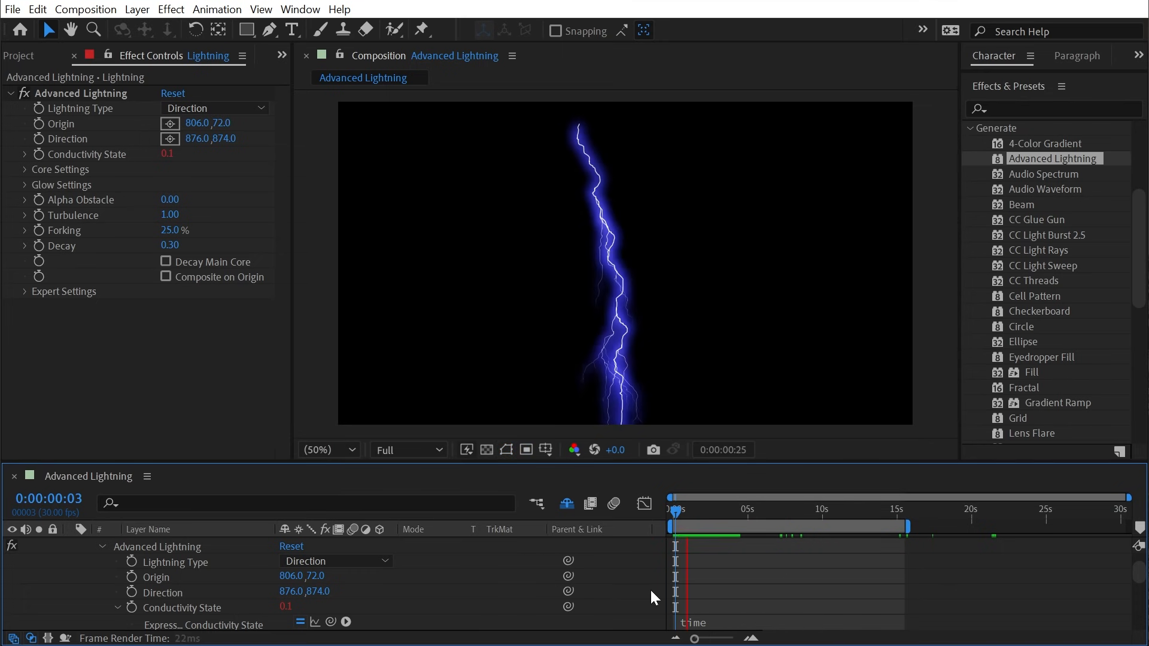
Try the expression time*10 on Conductivity State, preview the animation, and return to the start of the composition
click(727, 620)
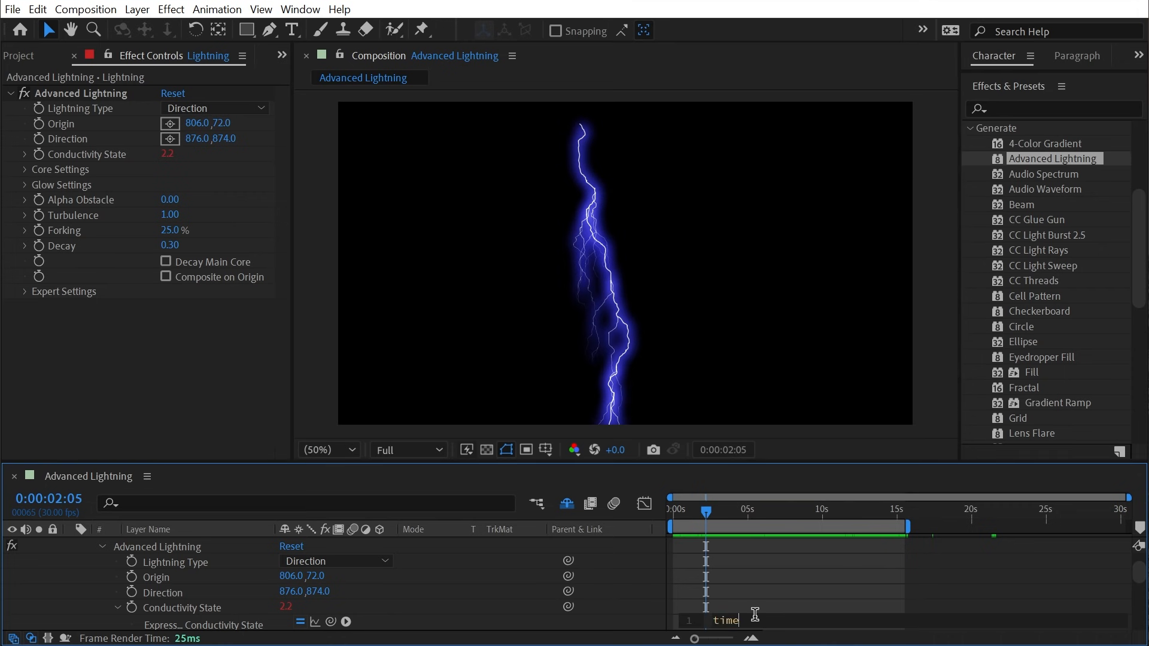
text(*10)
key(KP_Enter)
key(space)
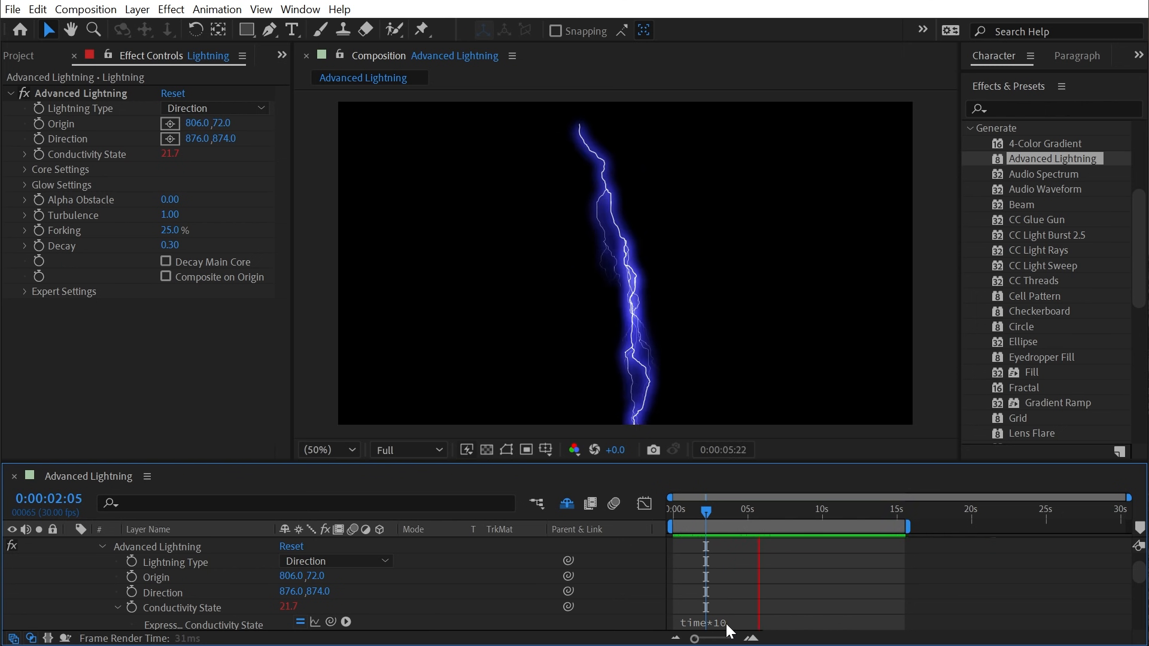
key(space)
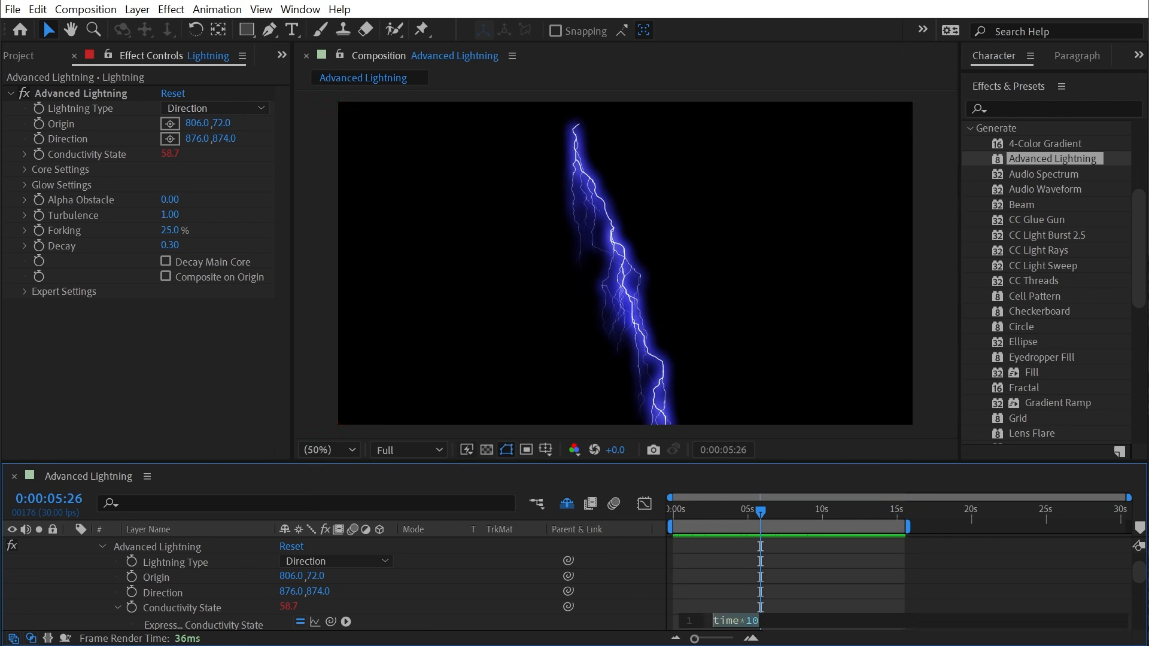
drag(721, 510, 633, 516)
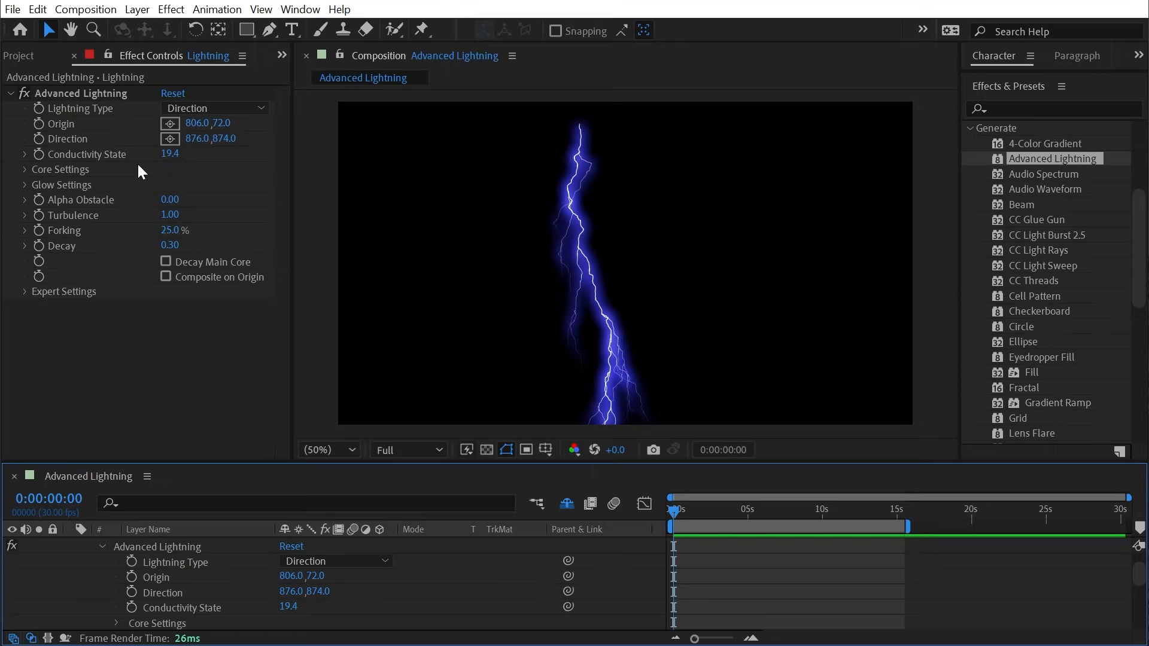
Set the lightning's Core Radius to 12.9 in the core settings
click(25, 170)
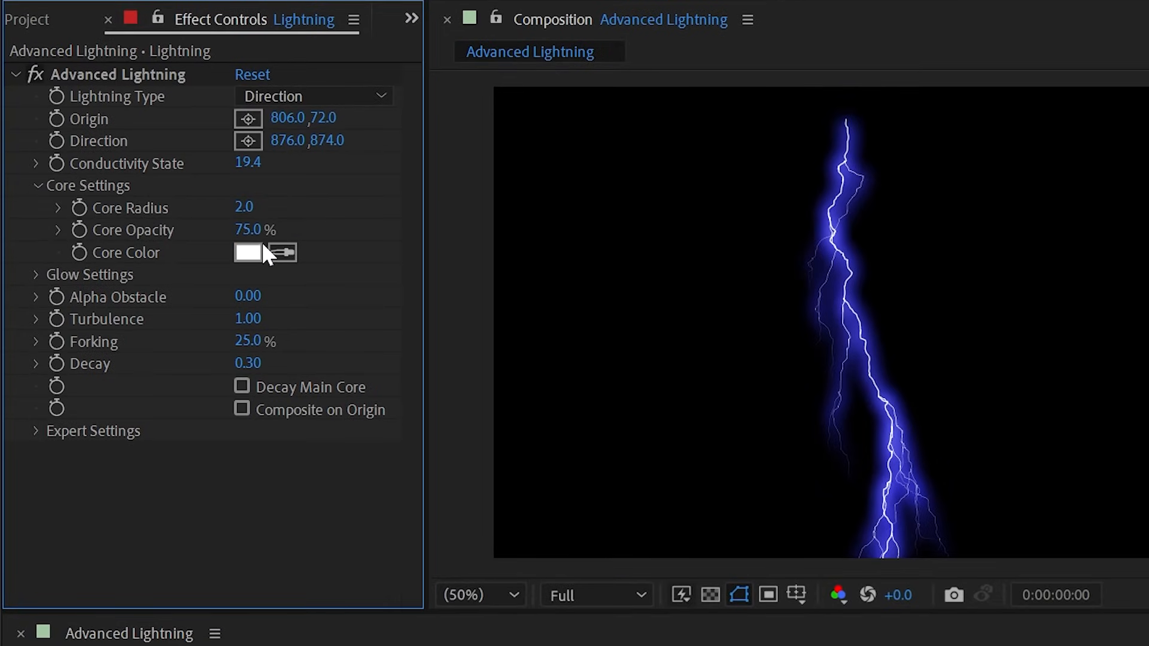
scroll(824, 114, up, 1)
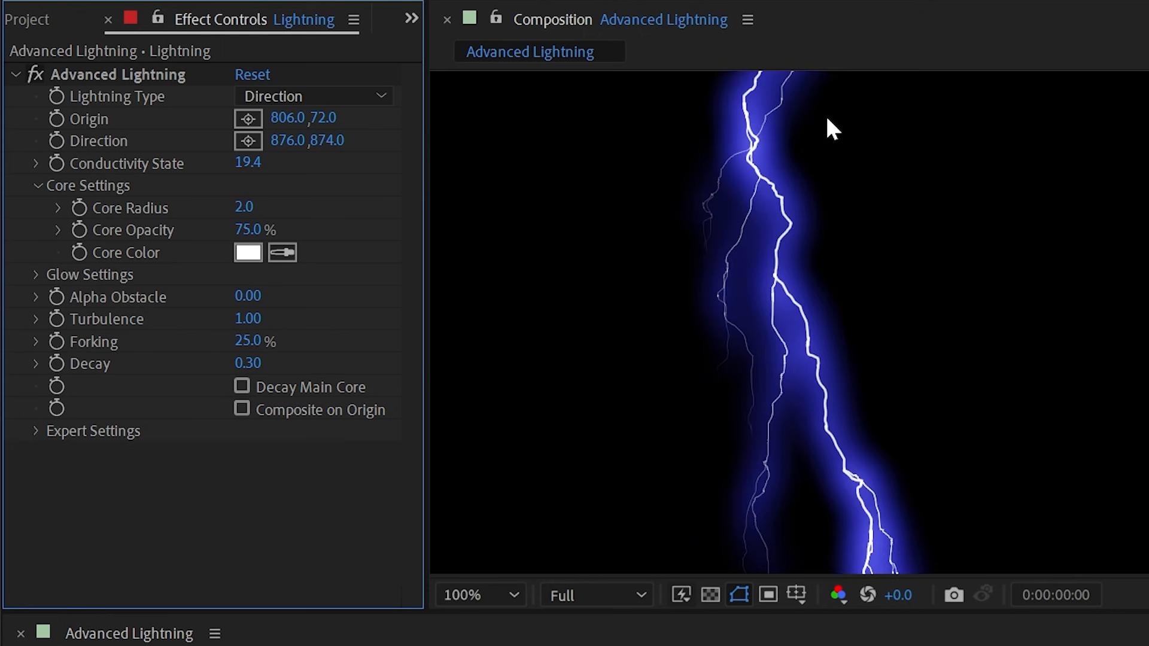
drag(758, 197, 614, 391)
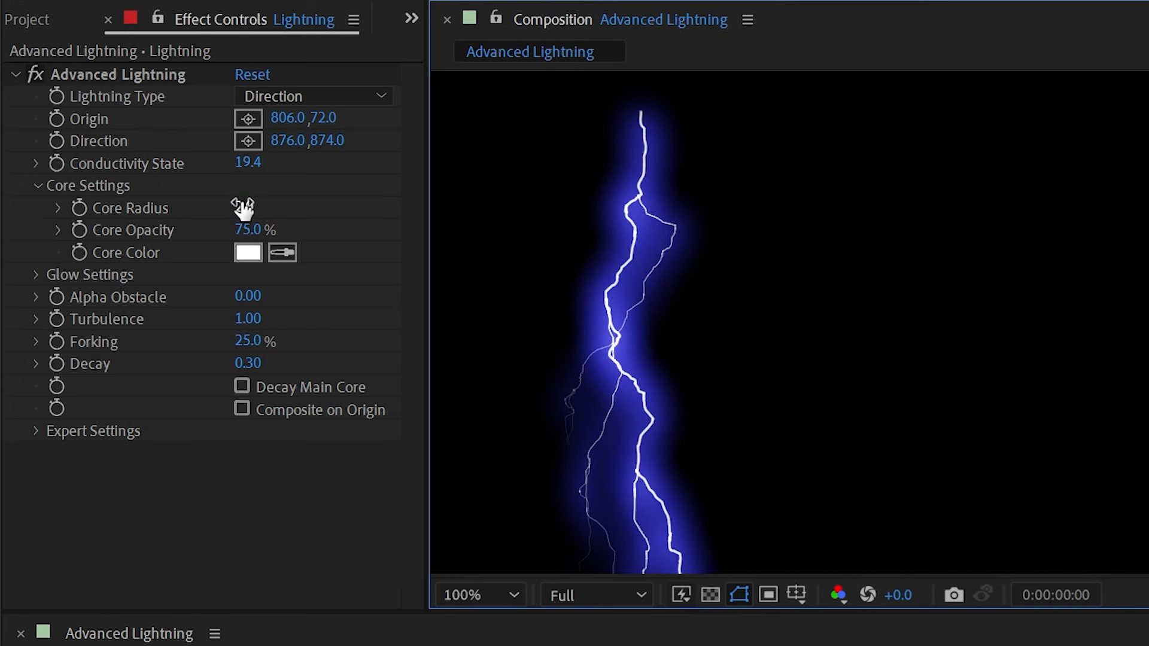
drag(242, 207, 766, 205)
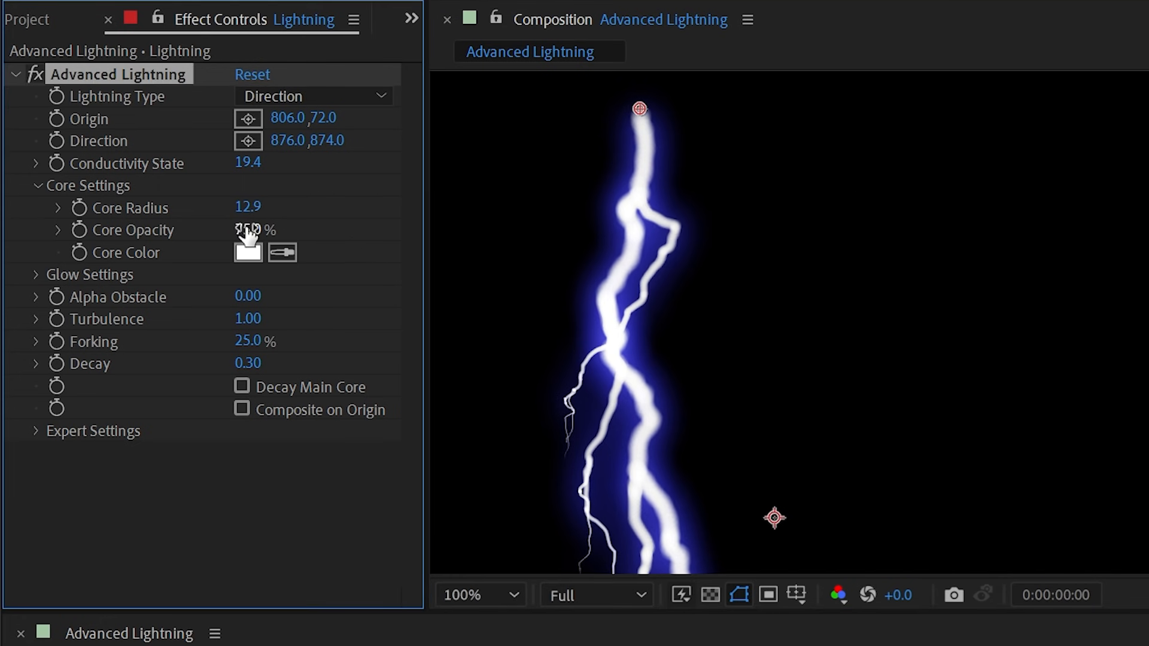
Try a different Core Opacity and undo it, and try out green and pink core colors without applying them
drag(249, 232, 345, 204)
key(ctrl+z)
click(248, 254)
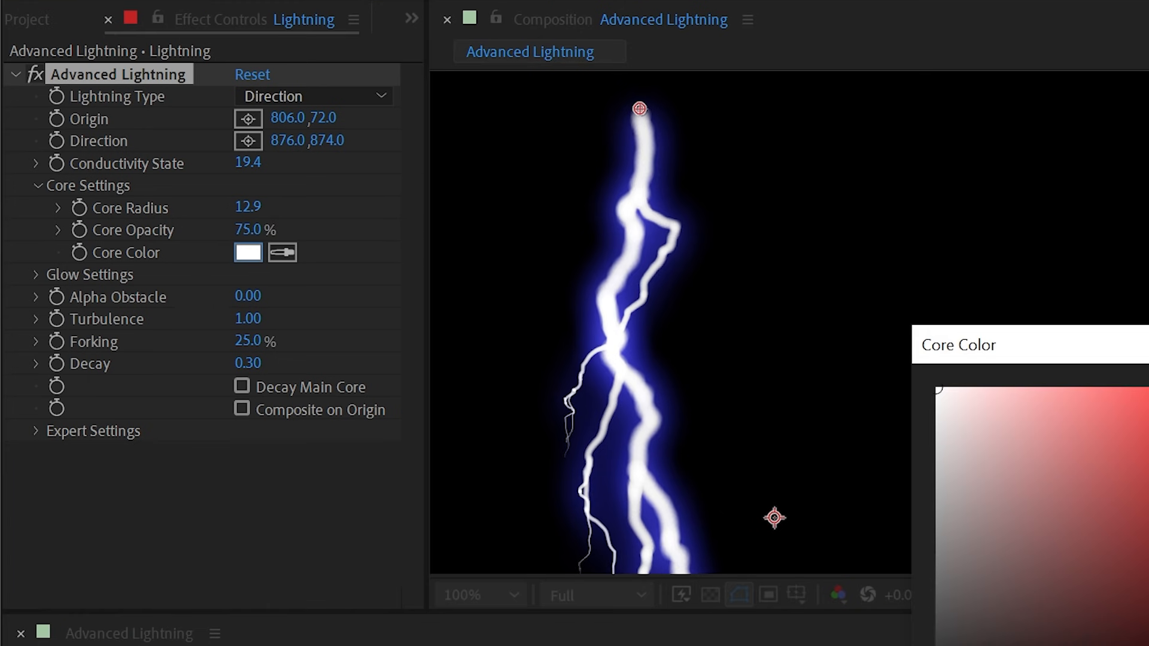
click(1143, 408)
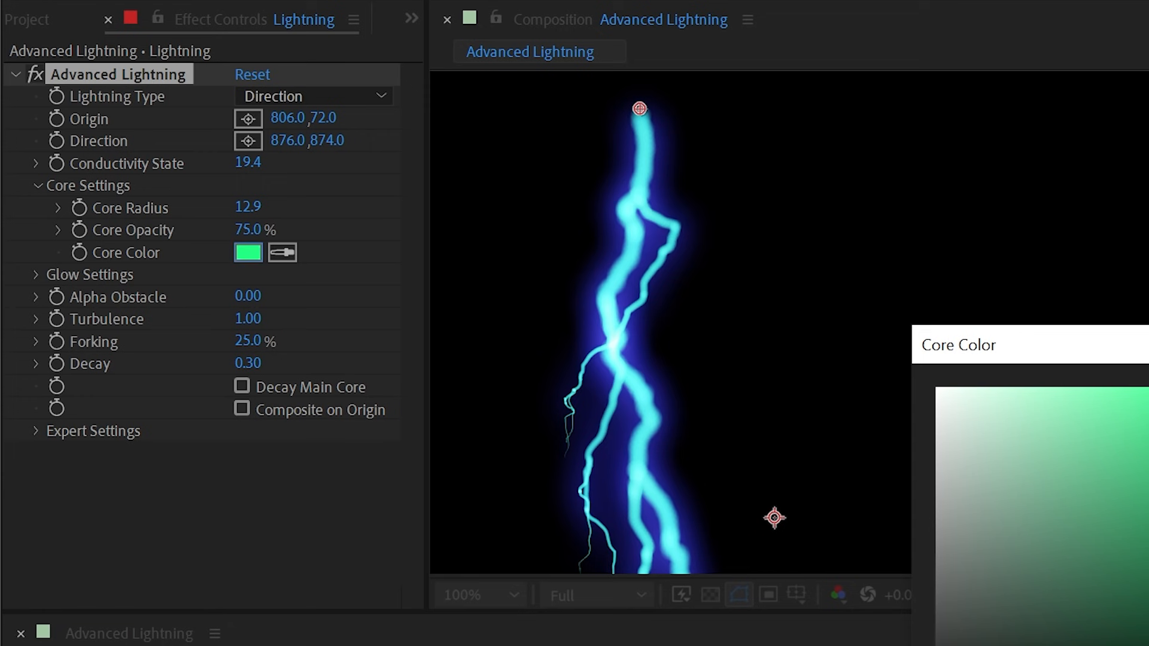
drag(1148, 515, 1148, 425)
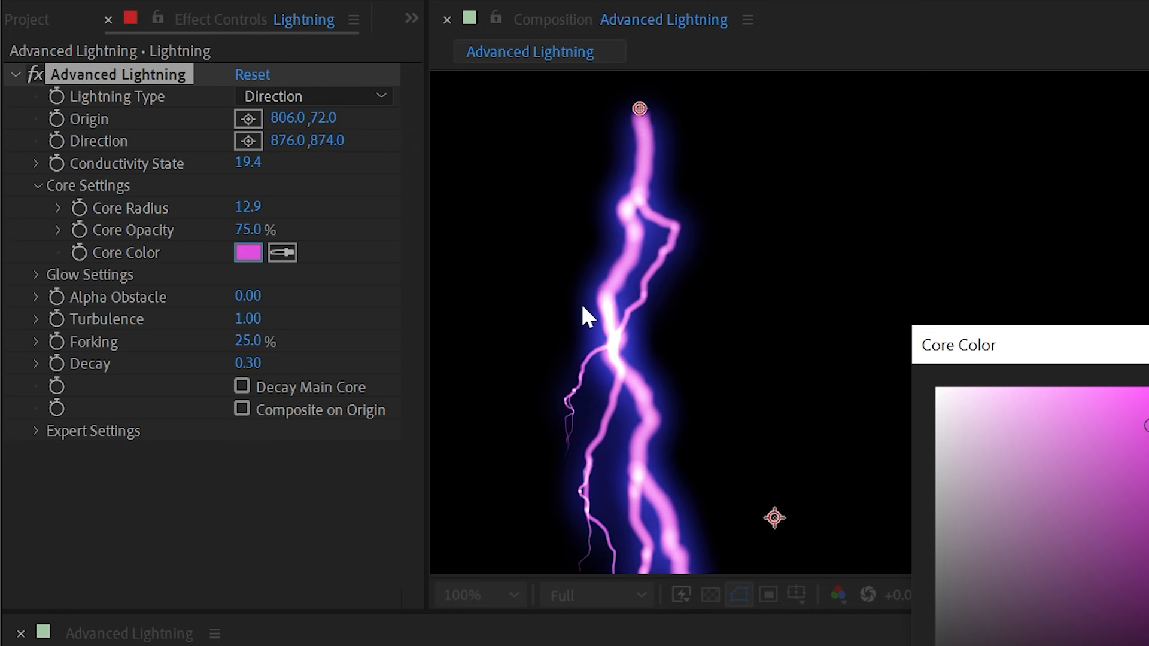
key(Escape)
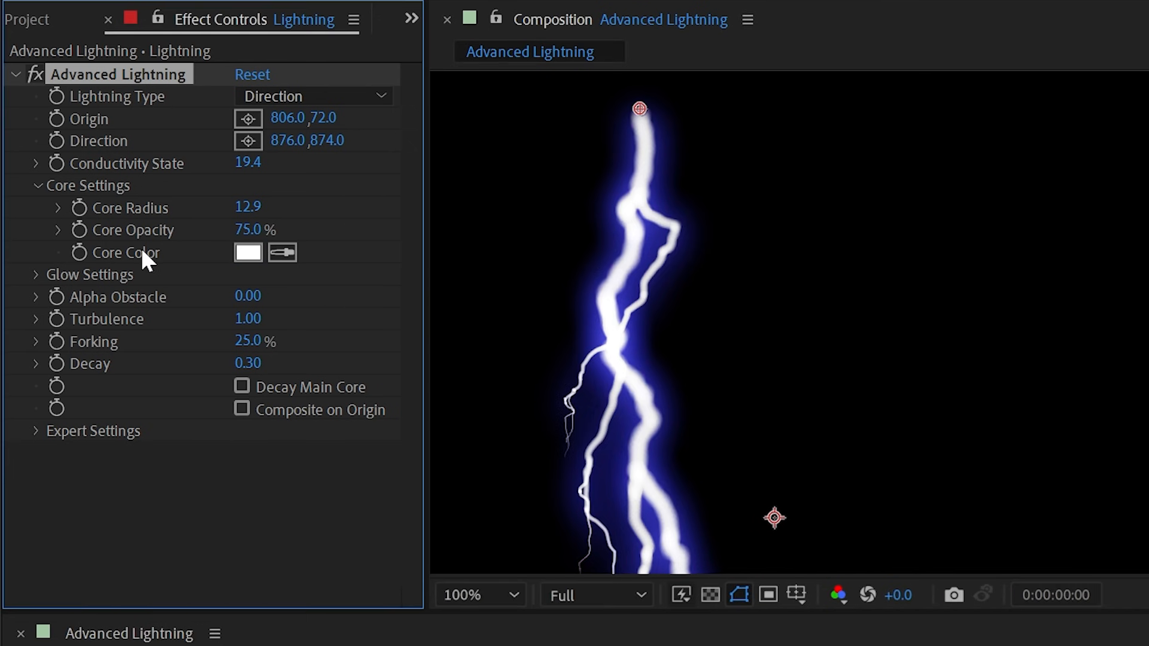
Try a different Glow Radius and a Glow Opacity of 100%, undoing both changes
click(37, 185)
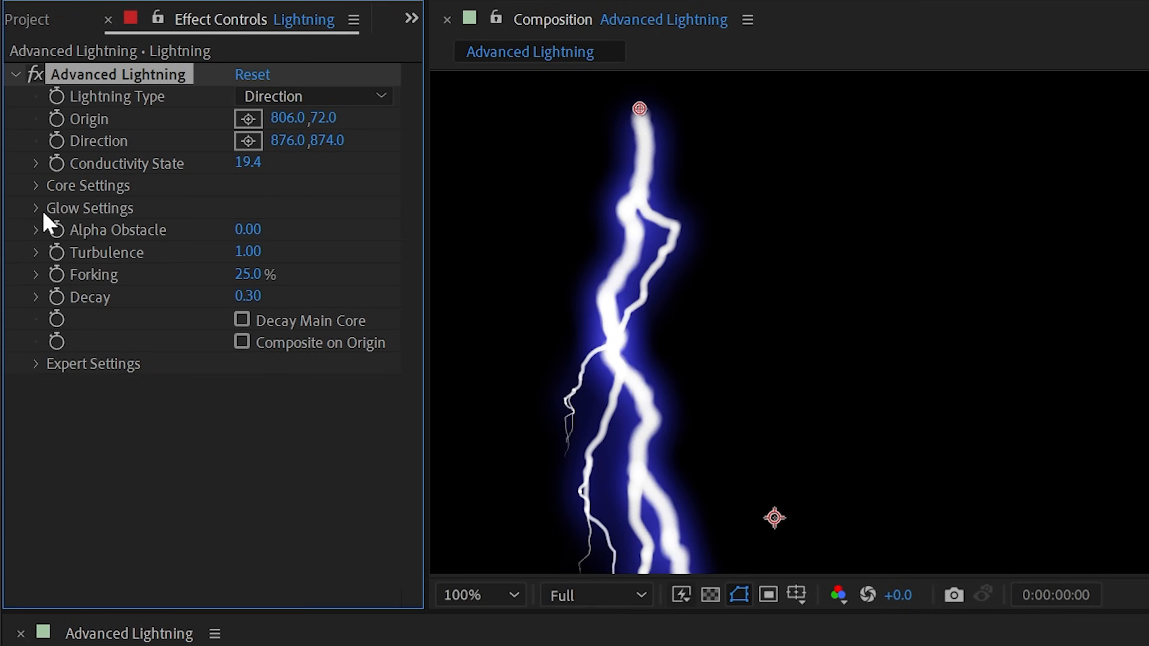
click(37, 208)
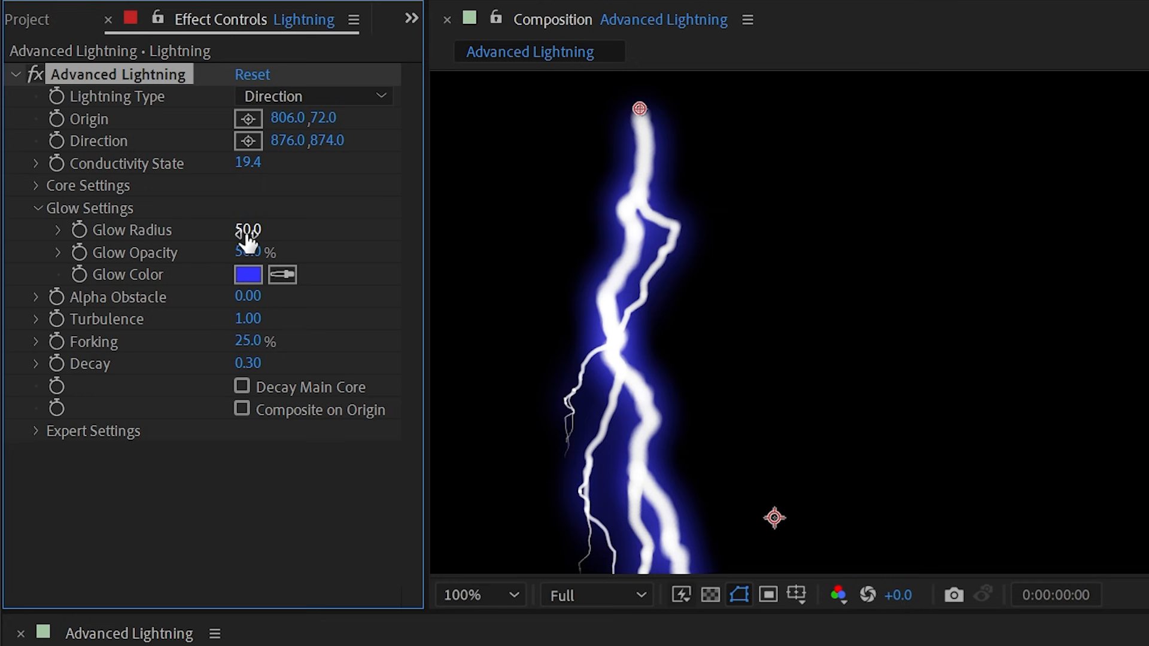
drag(249, 230, 340, 237)
key(ctrl+z)
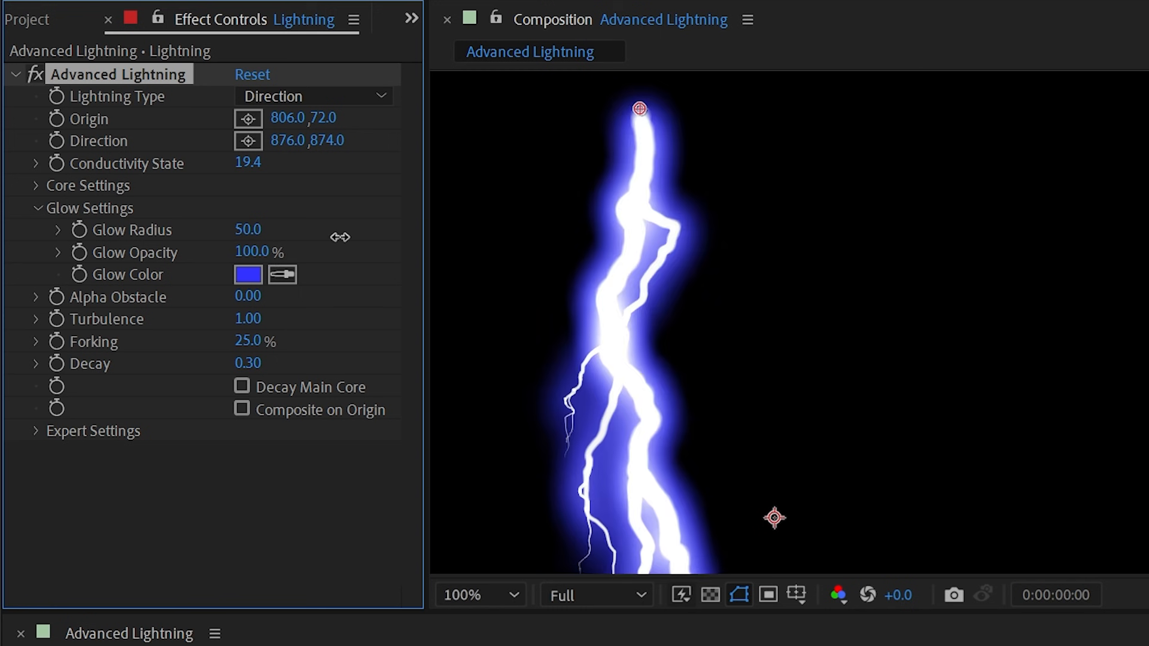
key(ctrl+z)
Set the lightning's Glow Color to pink and its Core Color to orange
click(248, 273)
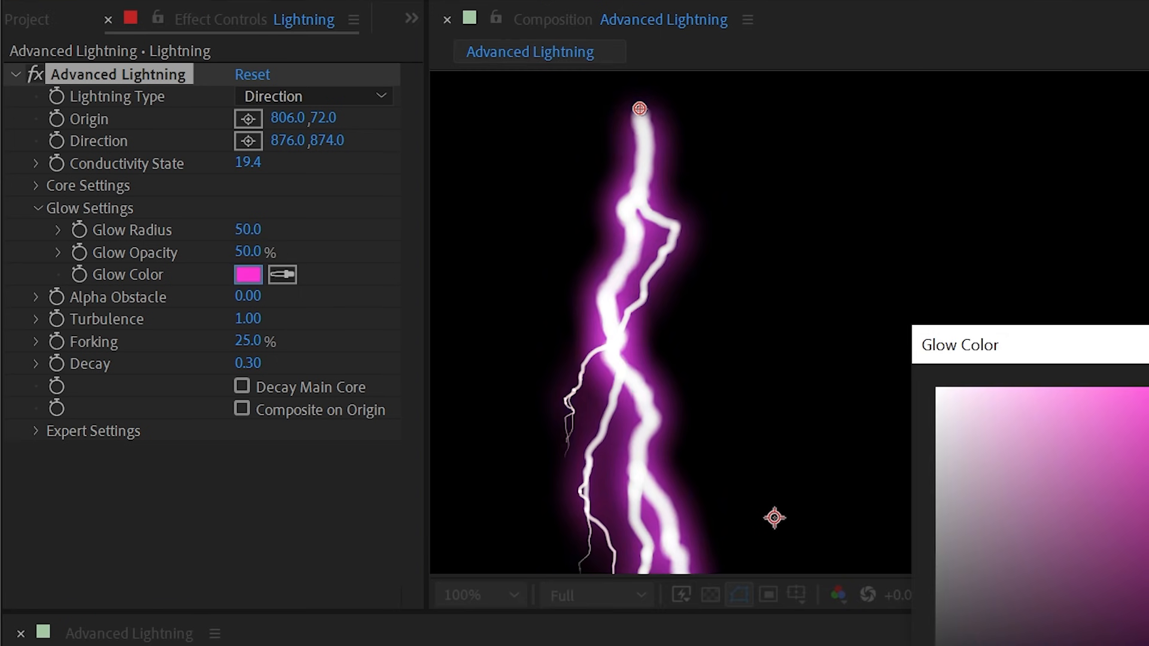
key(Return)
click(36, 185)
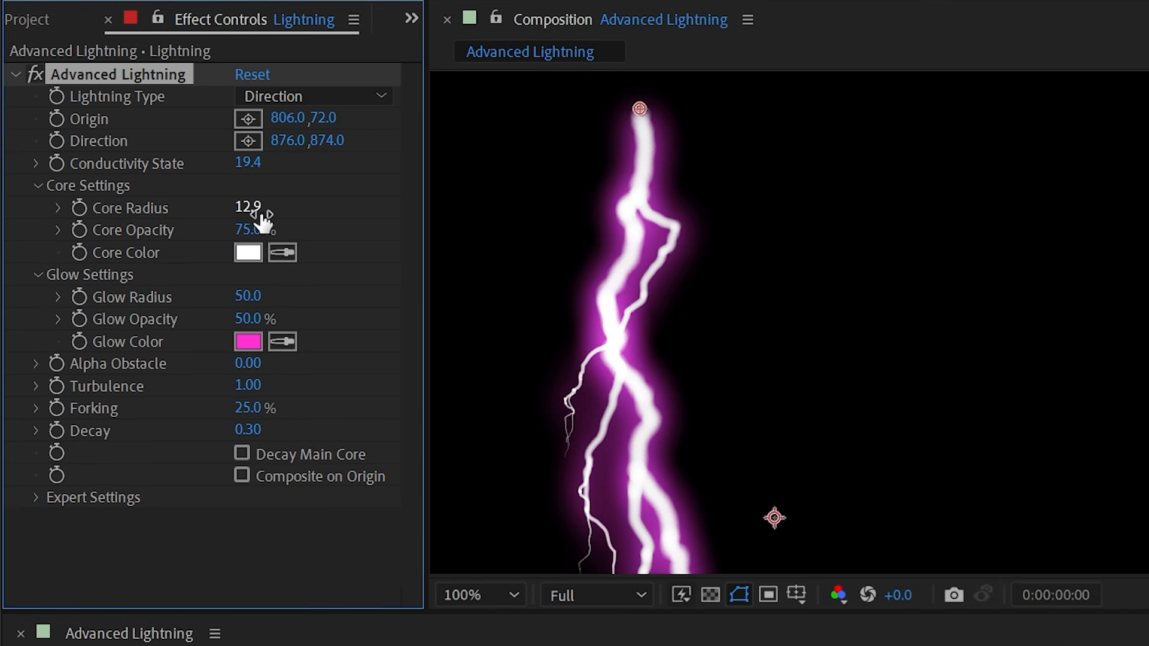
click(248, 252)
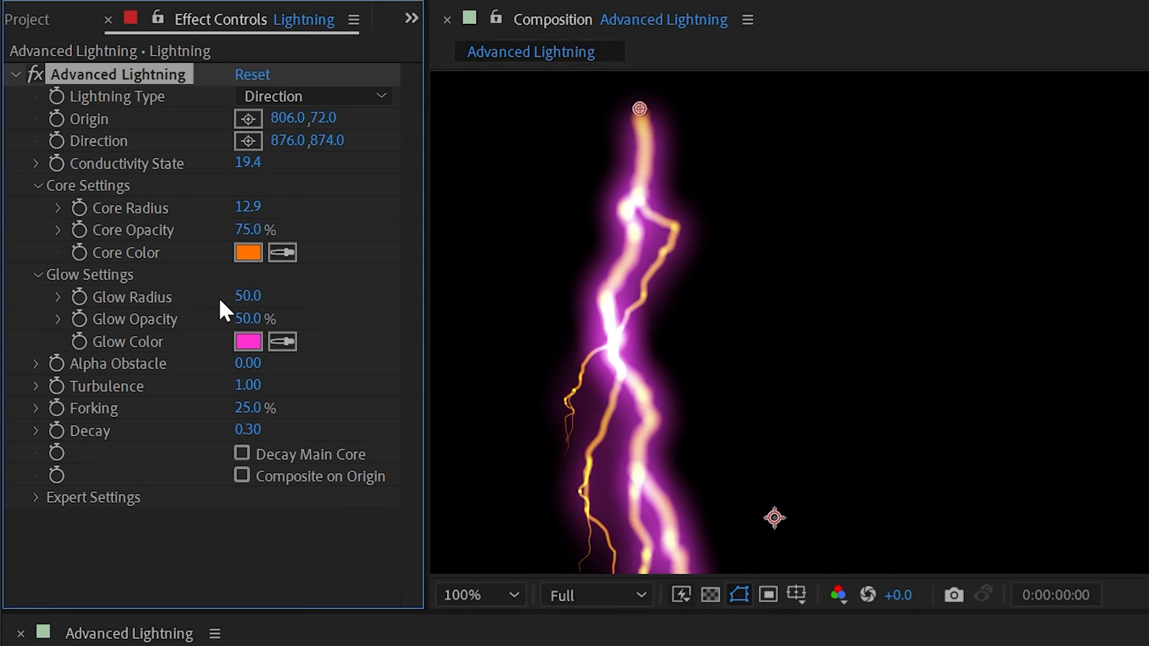
Try a different Glow Radius, restore the white core and blue glow colors, and collapse the Core and Glow Settings
drag(248, 296, 287, 295)
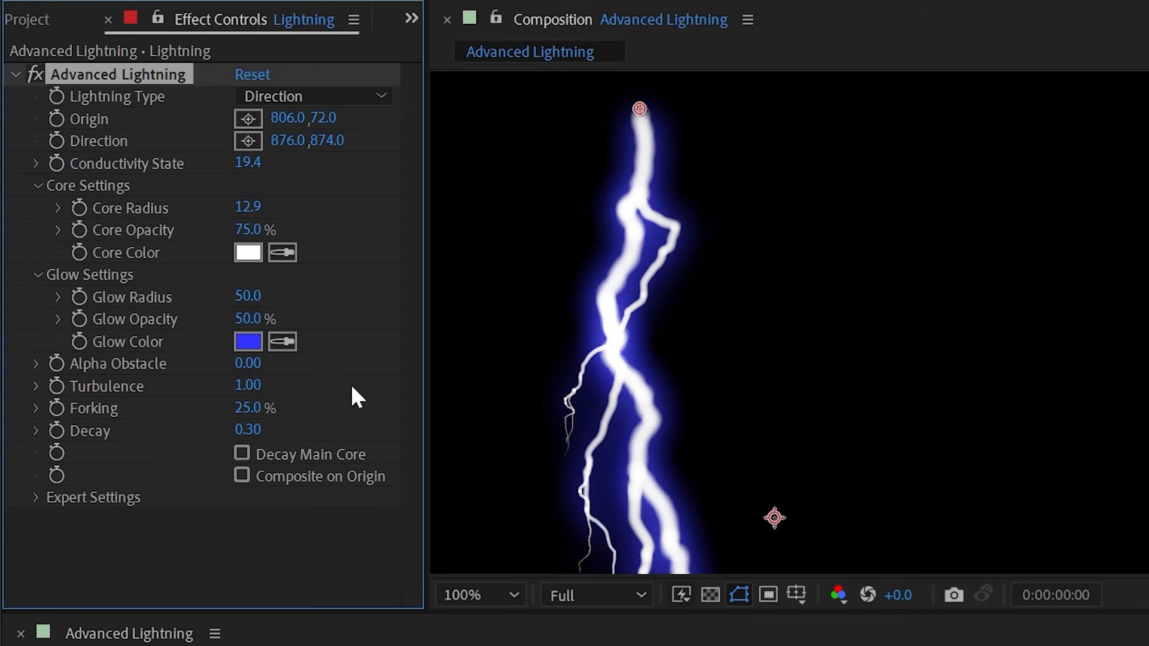
click(38, 274)
click(38, 185)
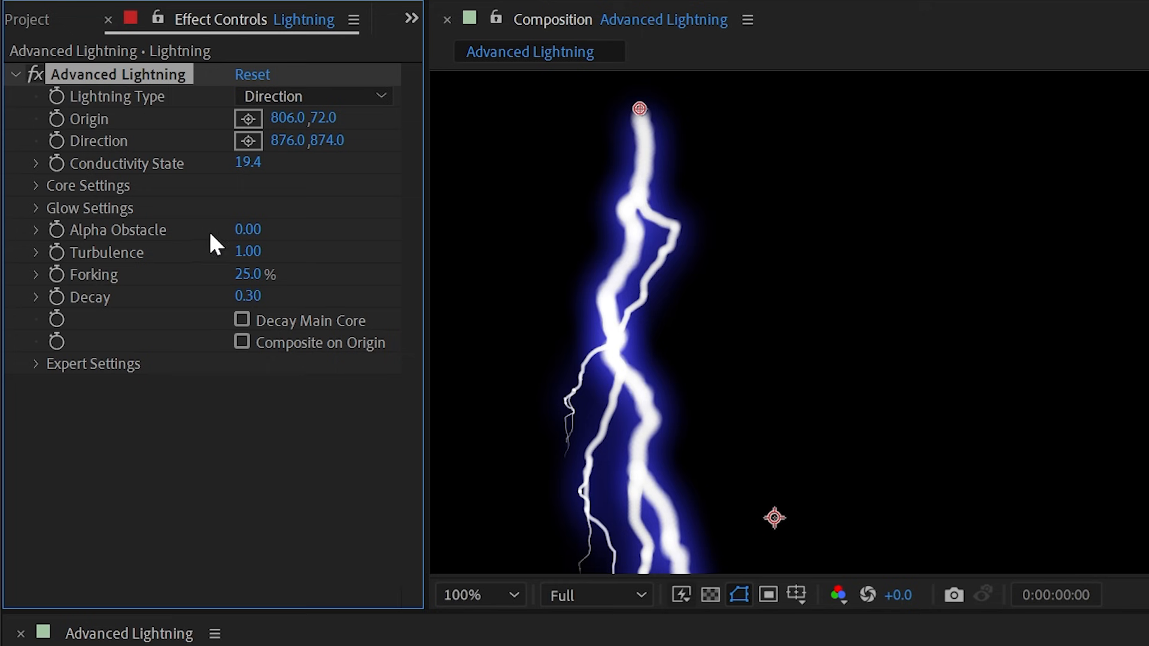
Draw a circular mask with the Ellipse tool across the middle of the bolt on the Lightning layer
scroll(932, 347, down, 2)
drag(910, 469, 948, 363)
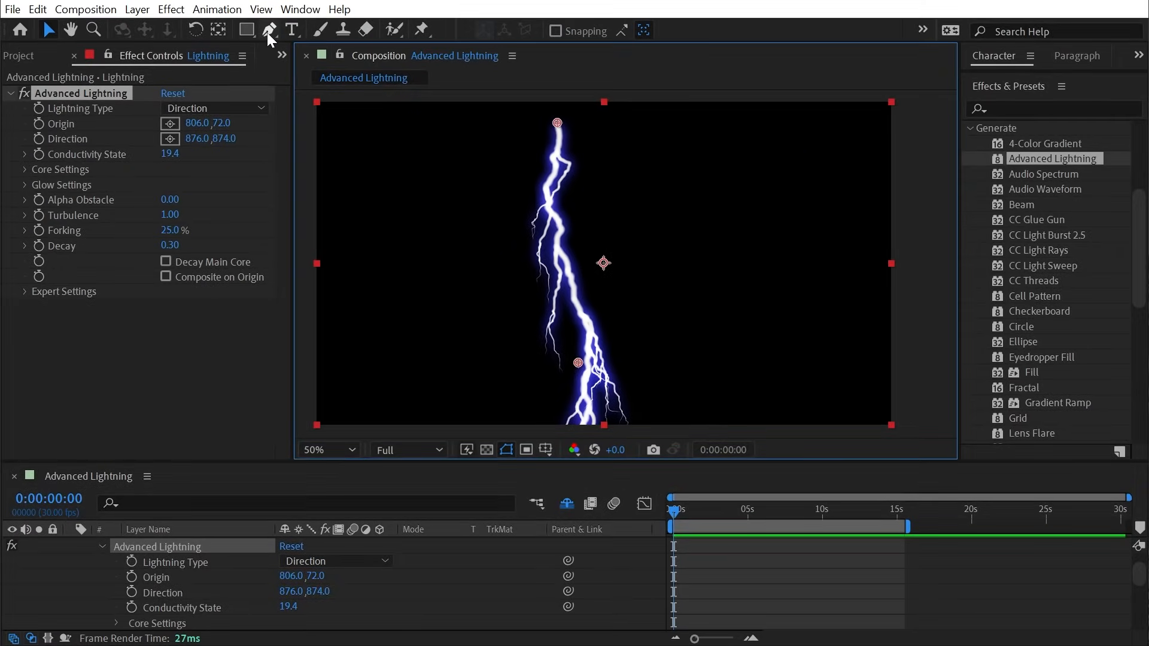
drag(246, 30, 358, 66)
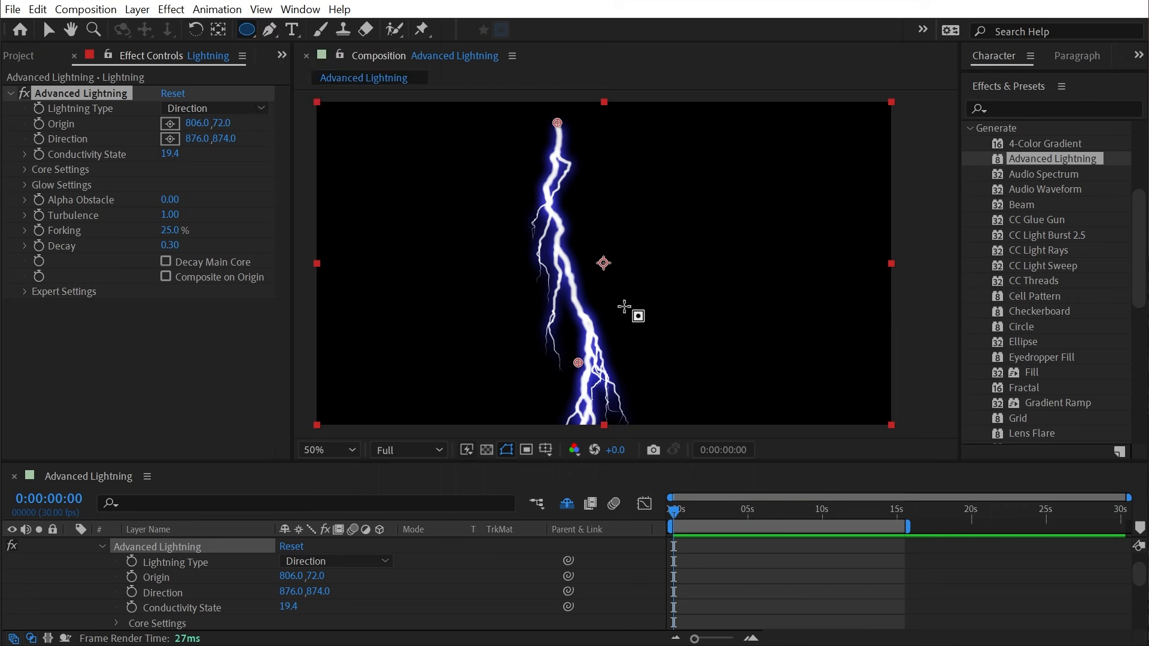
drag(501, 210, 652, 349)
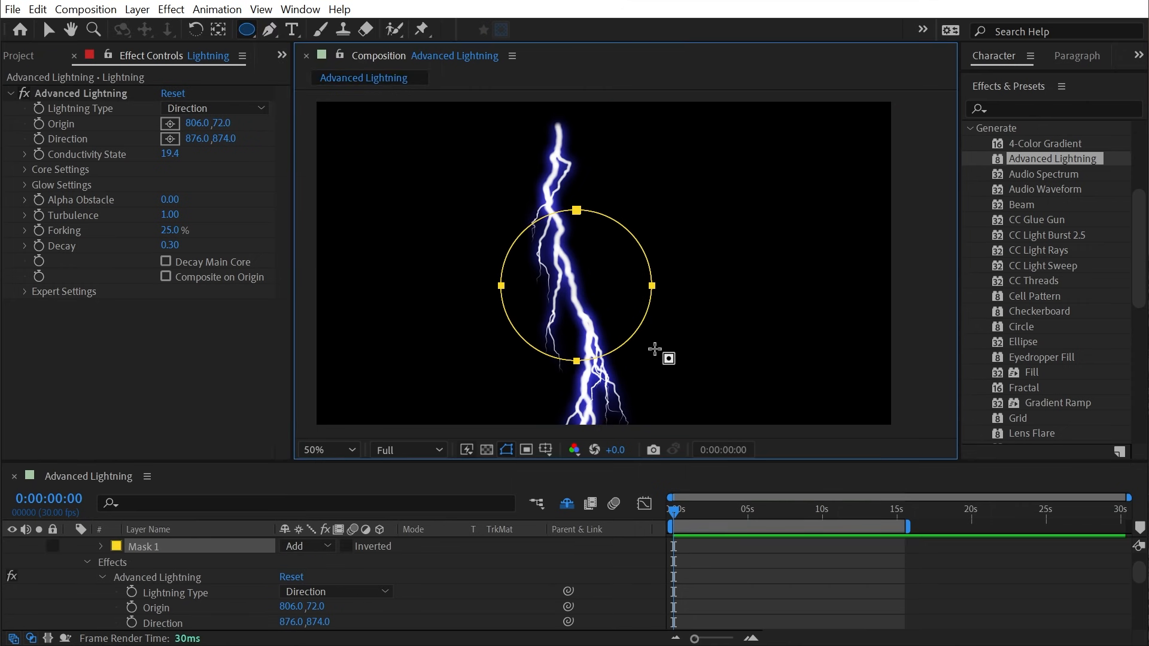
Set Alpha Obstacle to 12.20 and move the bolt's Origin to 604, 48 and Direction to 1078, 840 around the mask
click(81, 93)
drag(170, 199, 280, 198)
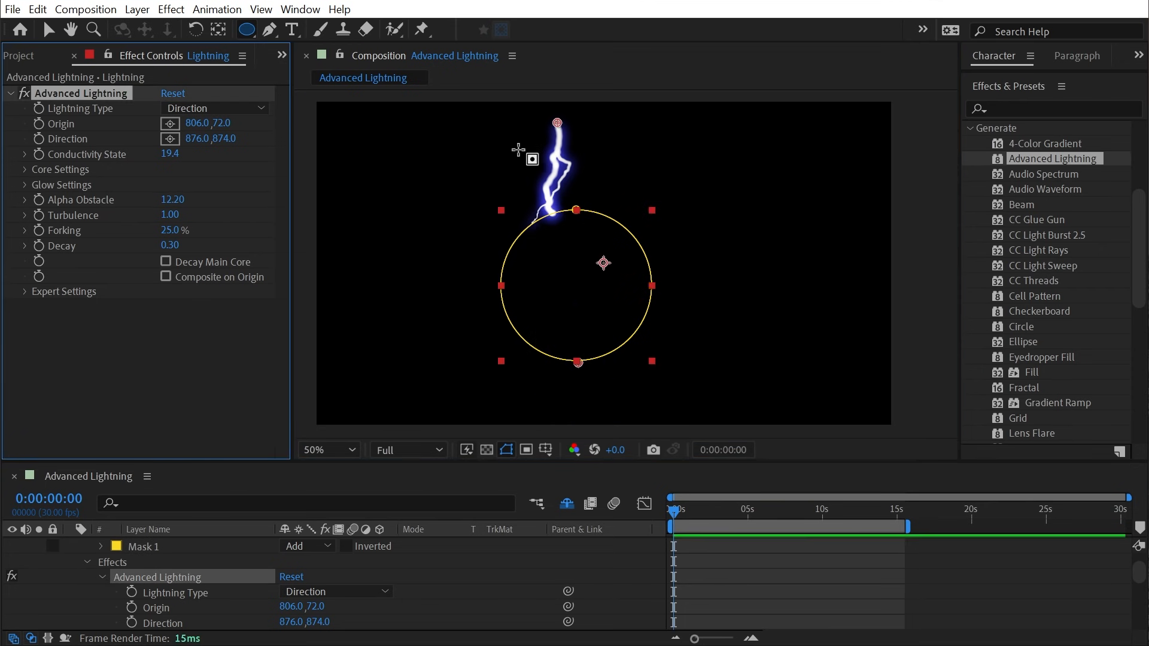
key(v)
drag(557, 123, 496, 116)
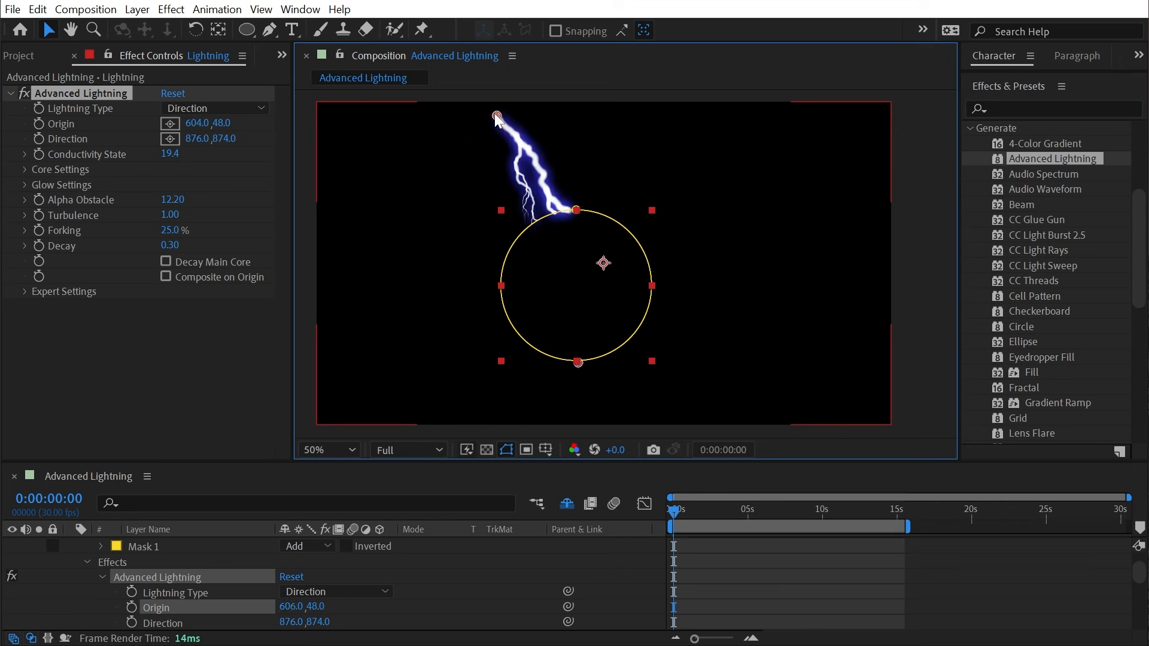
drag(578, 363, 641, 354)
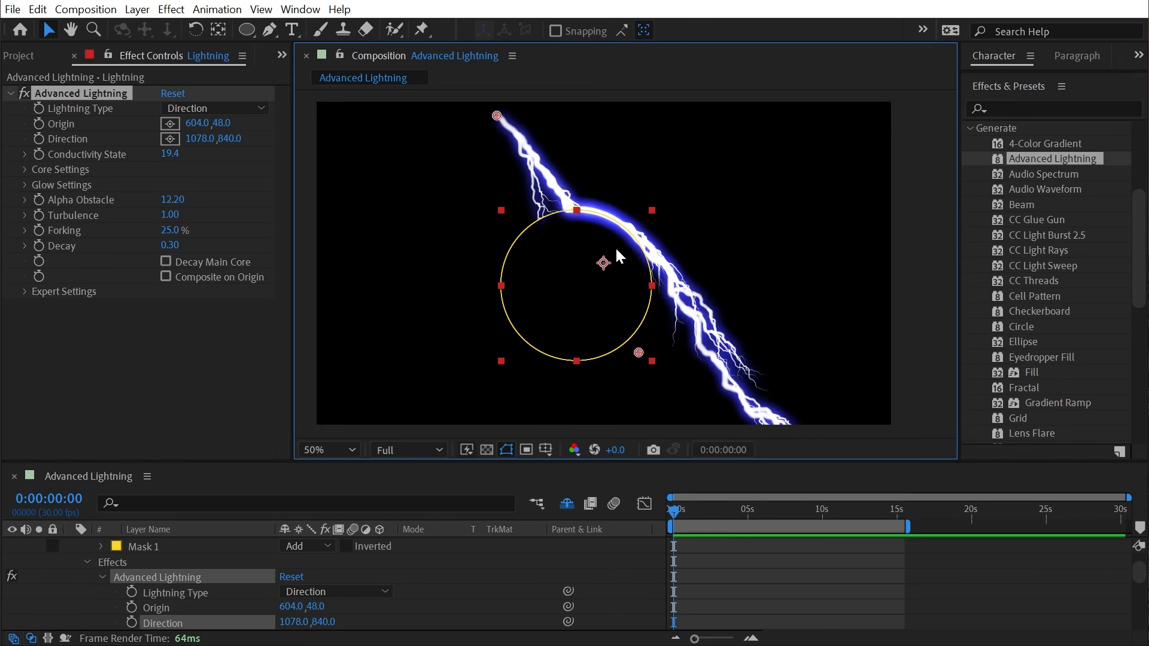
click(673, 329)
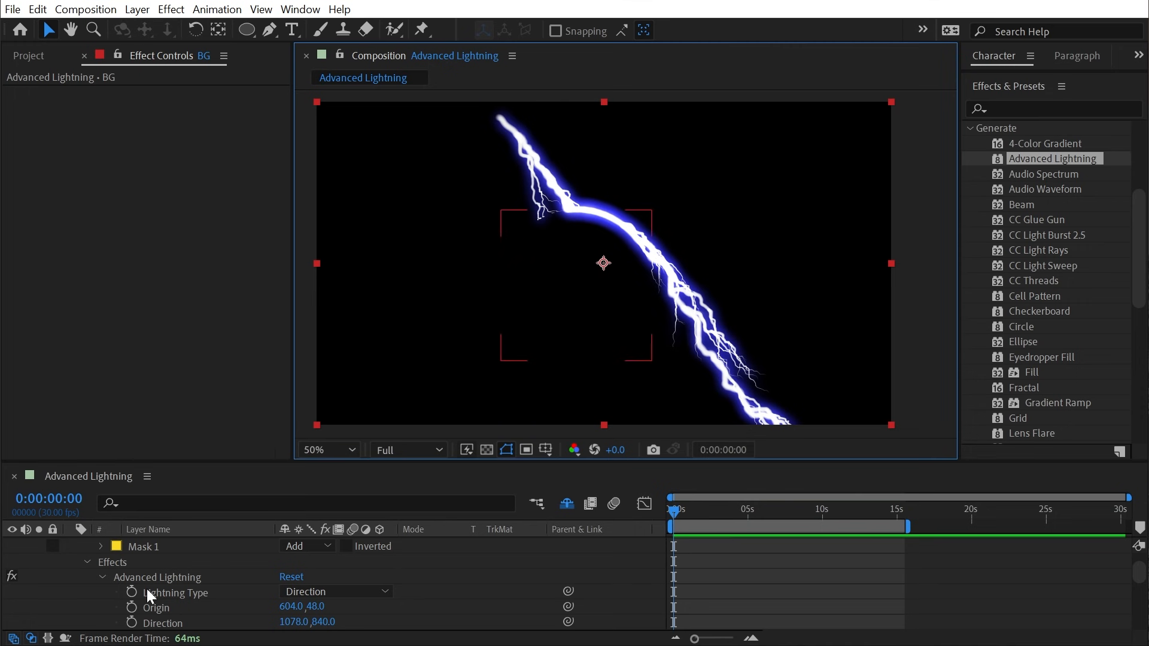
click(141, 544)
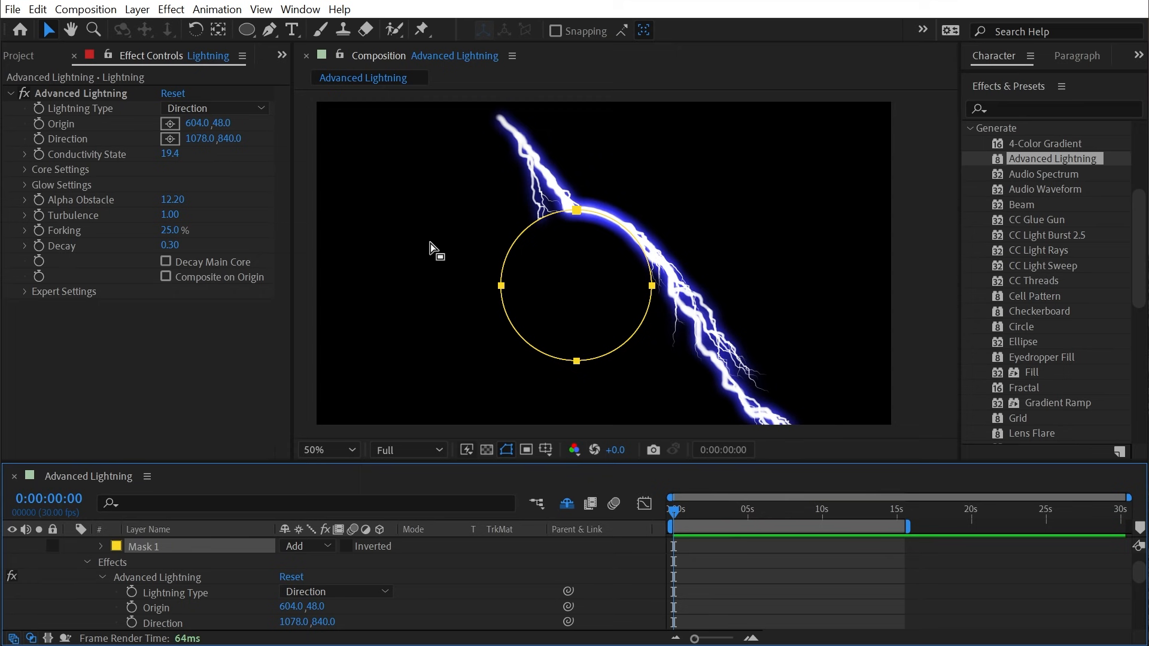
Add JakeInMotion_Face.ai to the composition with the Advanced Lightning effect applied, and hide the Lightning layer
key(ctrl+0)
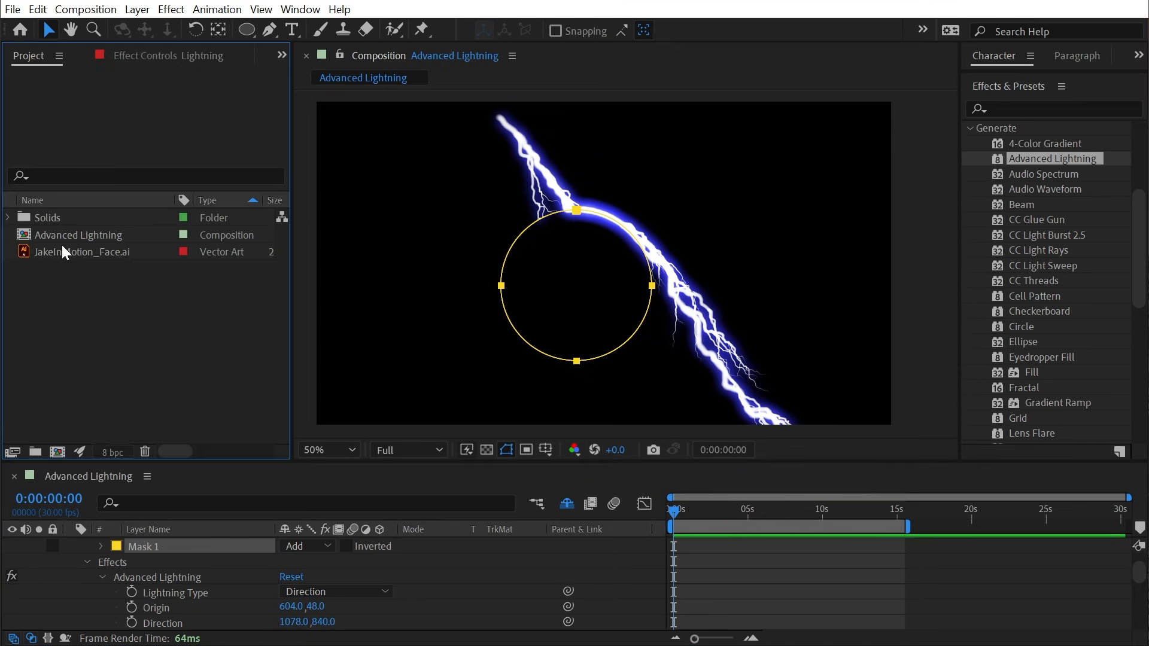
drag(63, 246, 591, 271)
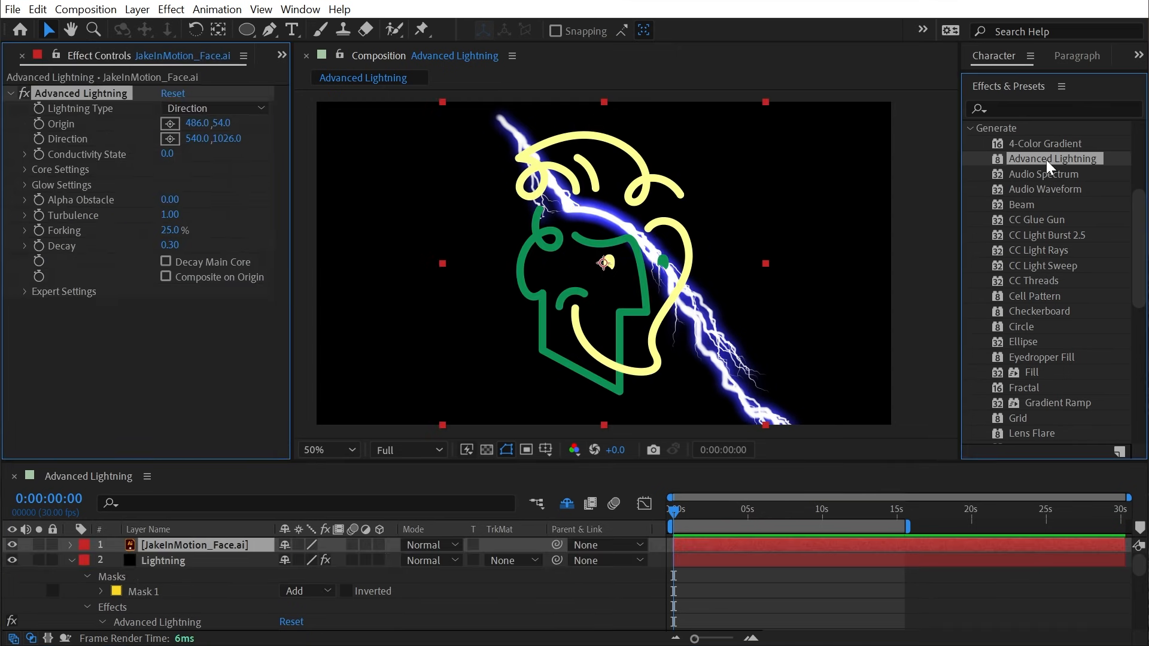
click(12, 560)
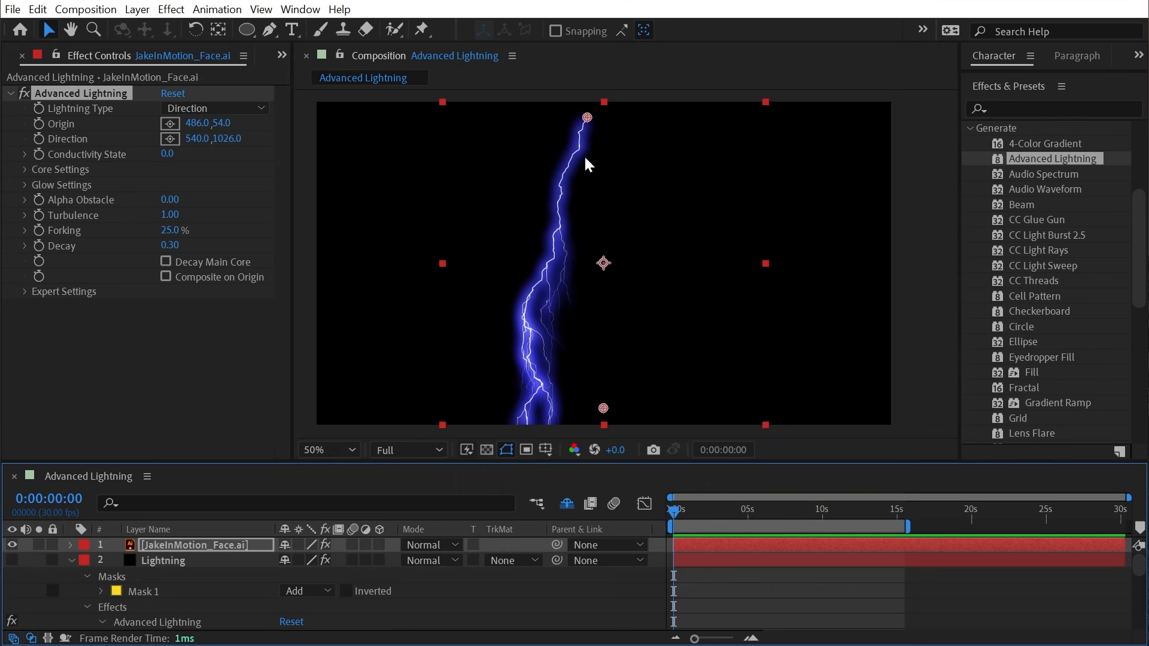
Set the face layer's Alpha Obstacle to 11.30 and move its lightning Direction point to 530, 676
drag(169, 200, 248, 183)
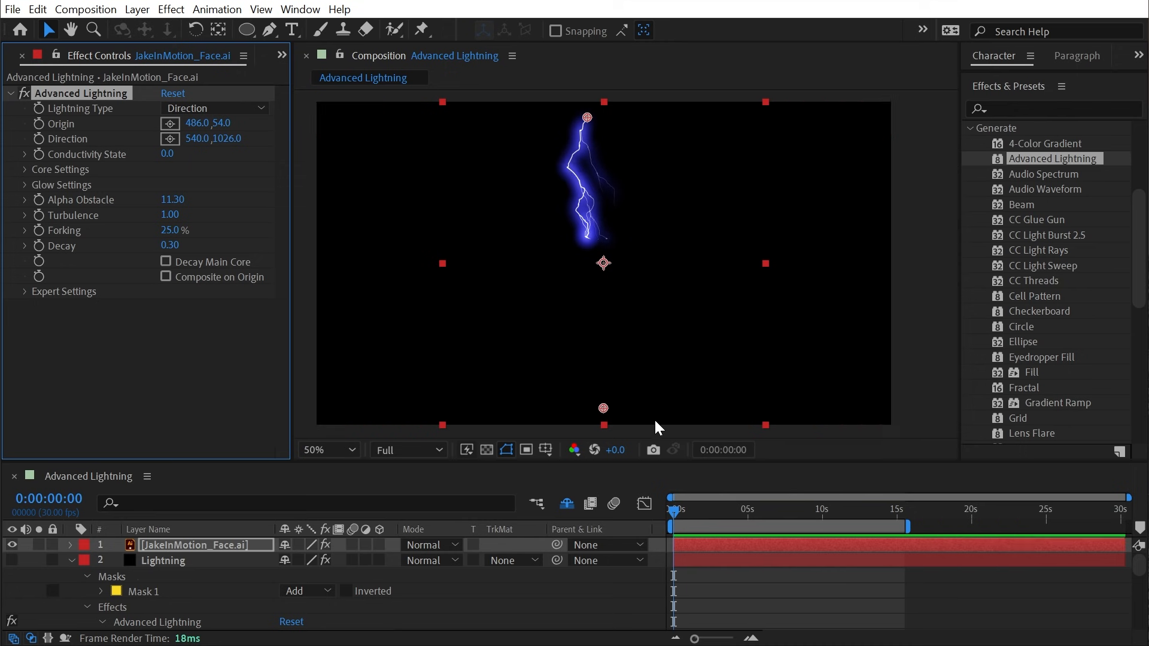
drag(603, 408, 600, 304)
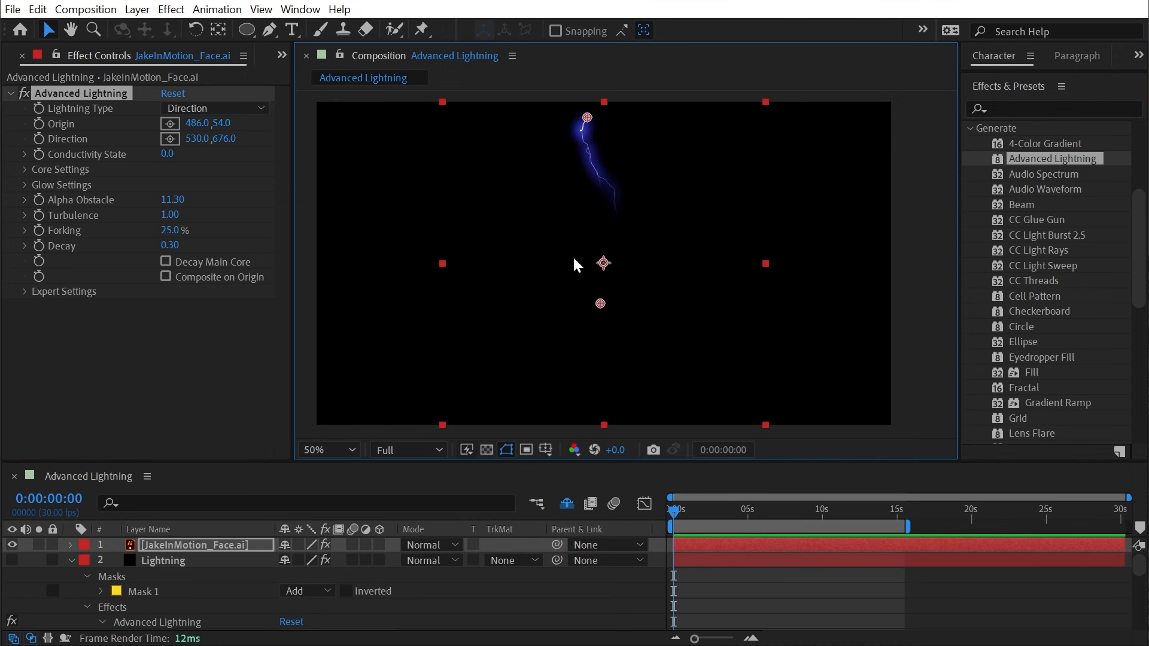
Apply CC Composite to the face layer, with RGB Only turned off and Composite Original set to Behind
click(1032, 107)
text(cc comp)
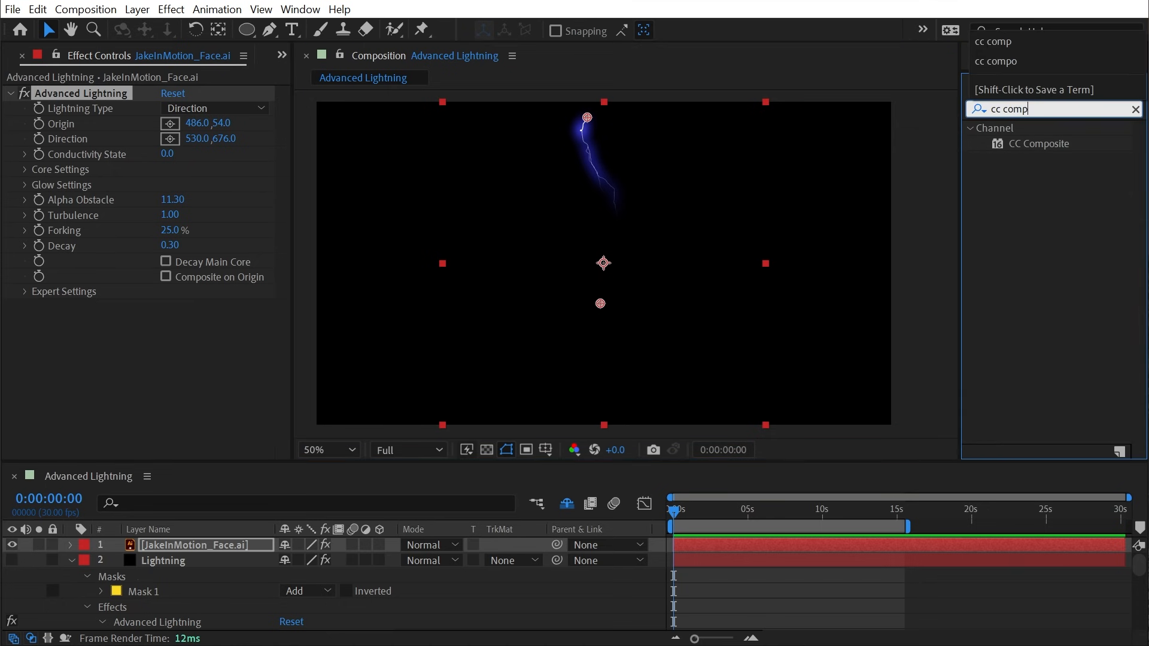
double_click(1042, 143)
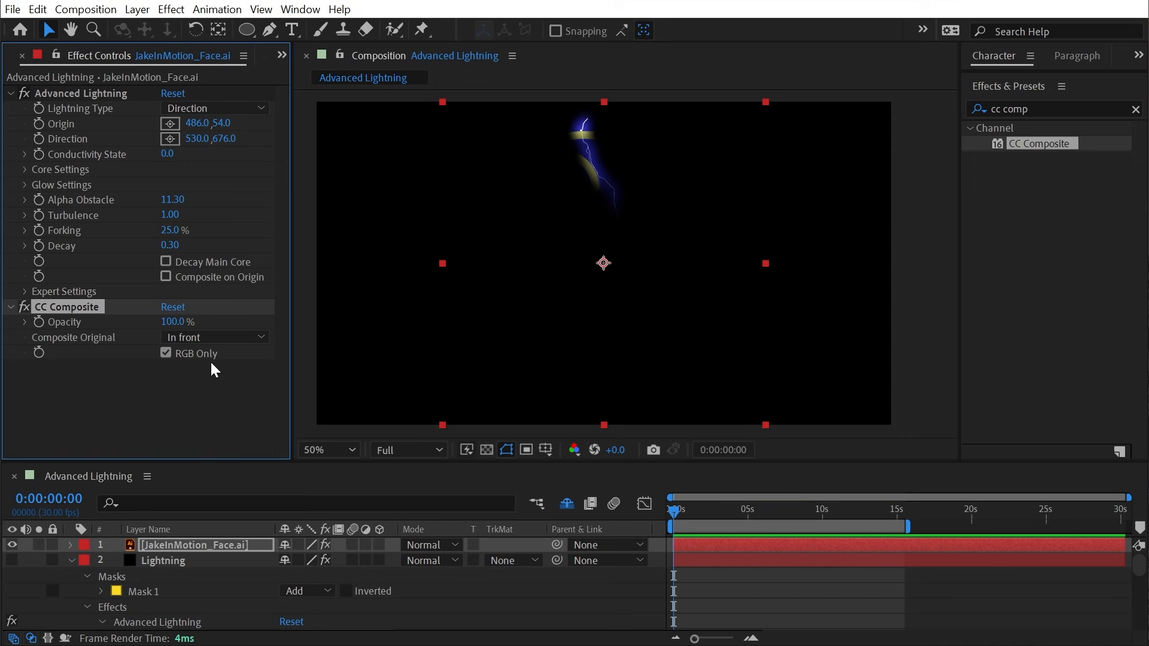
click(190, 353)
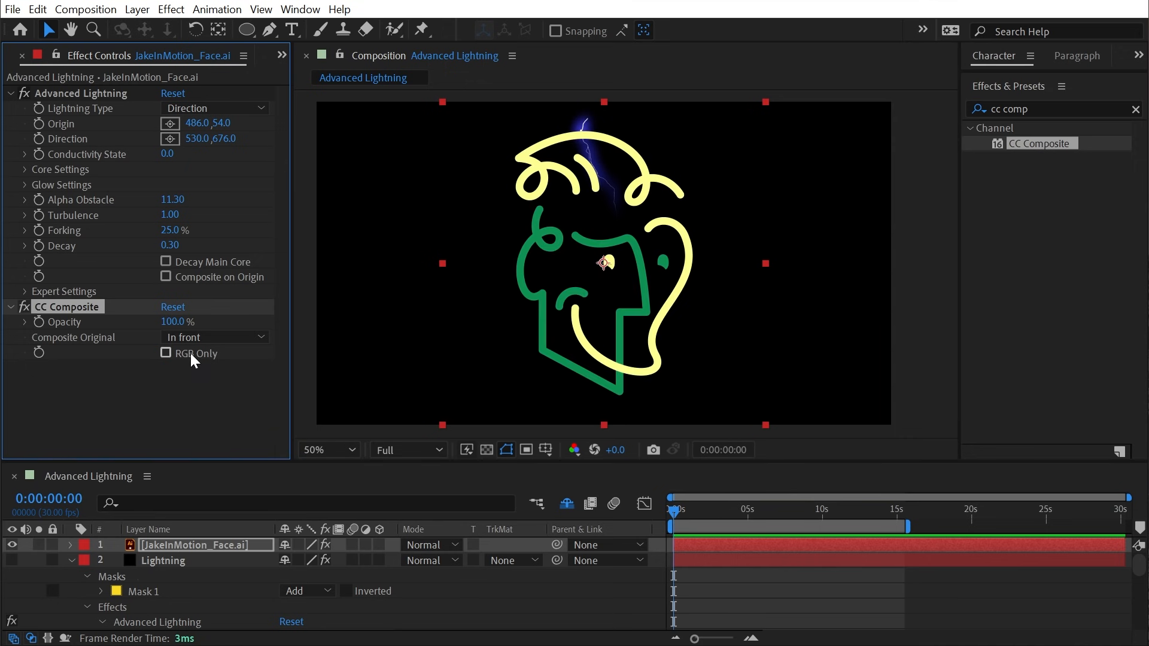
click(189, 339)
click(219, 370)
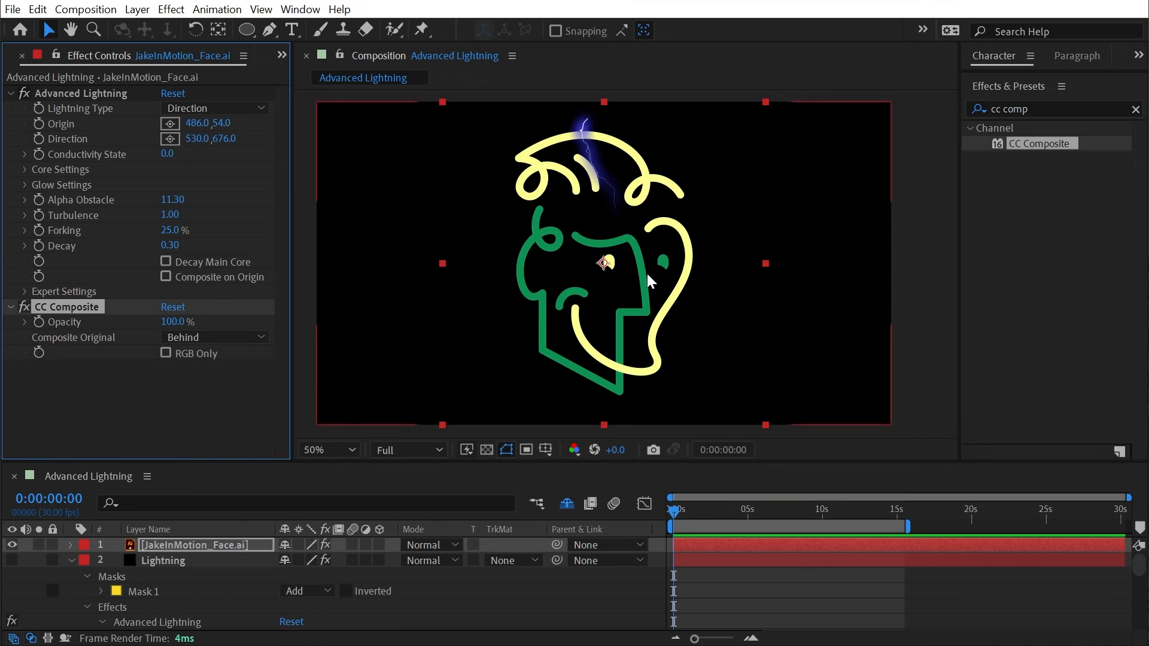
Try bolt positions around the face, ending with Origin 442, 766 and Direction 652, 322, and set Alpha Obstacle to 17.10
click(102, 94)
drag(588, 118, 484, 155)
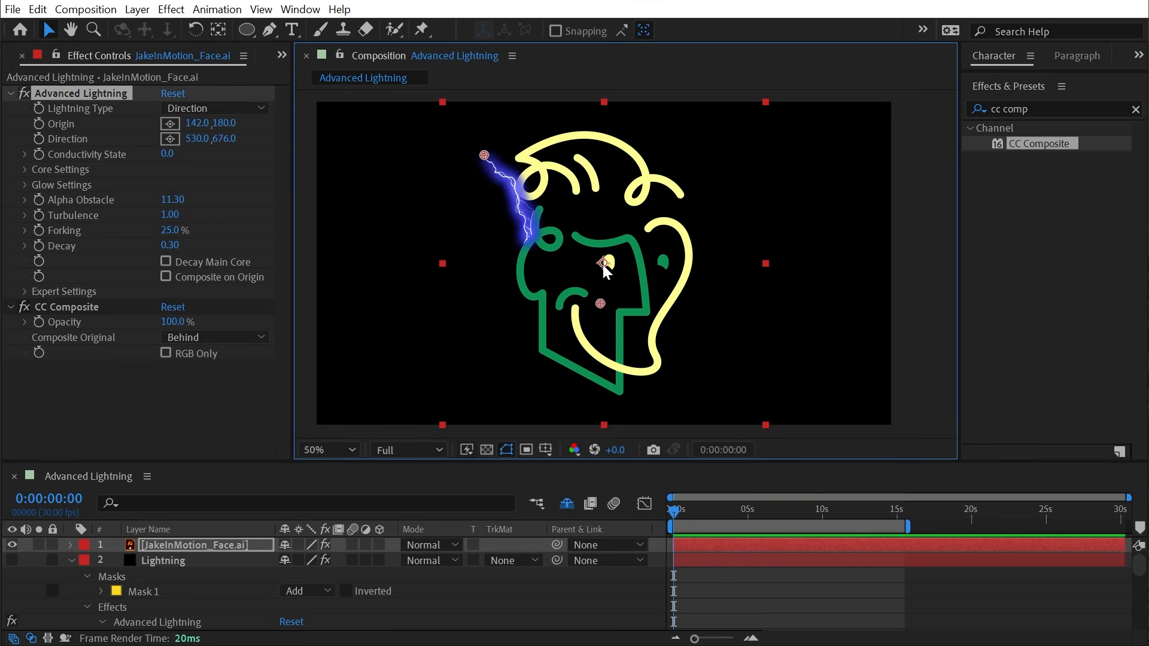
drag(601, 303, 560, 209)
drag(484, 155, 489, 245)
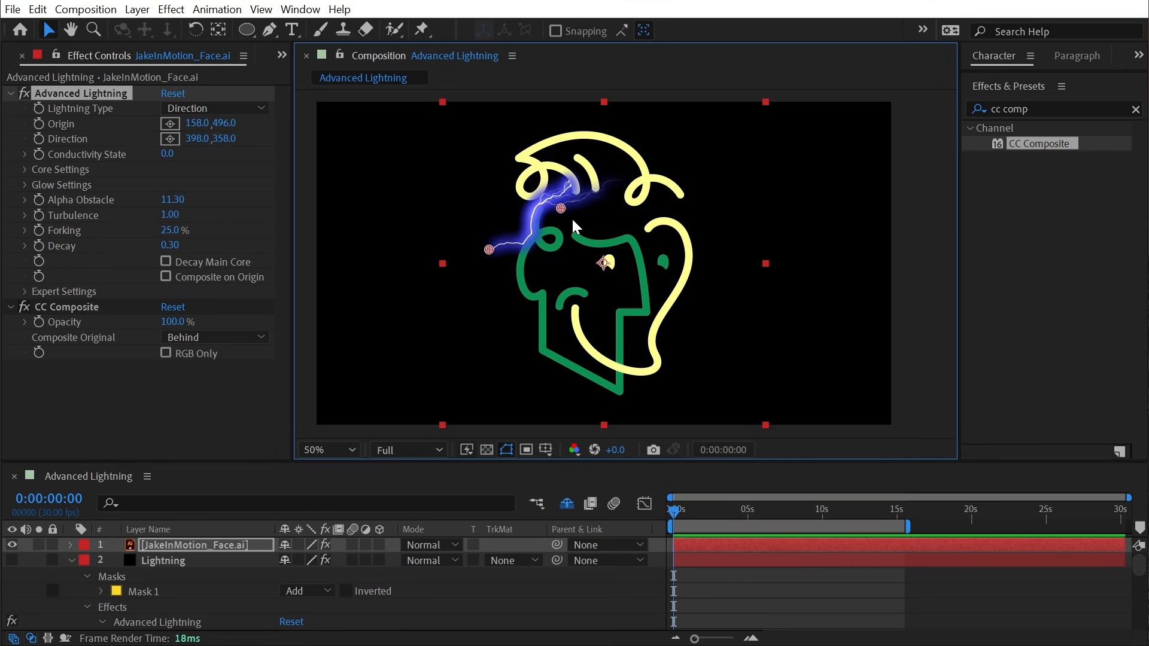
drag(561, 209, 636, 198)
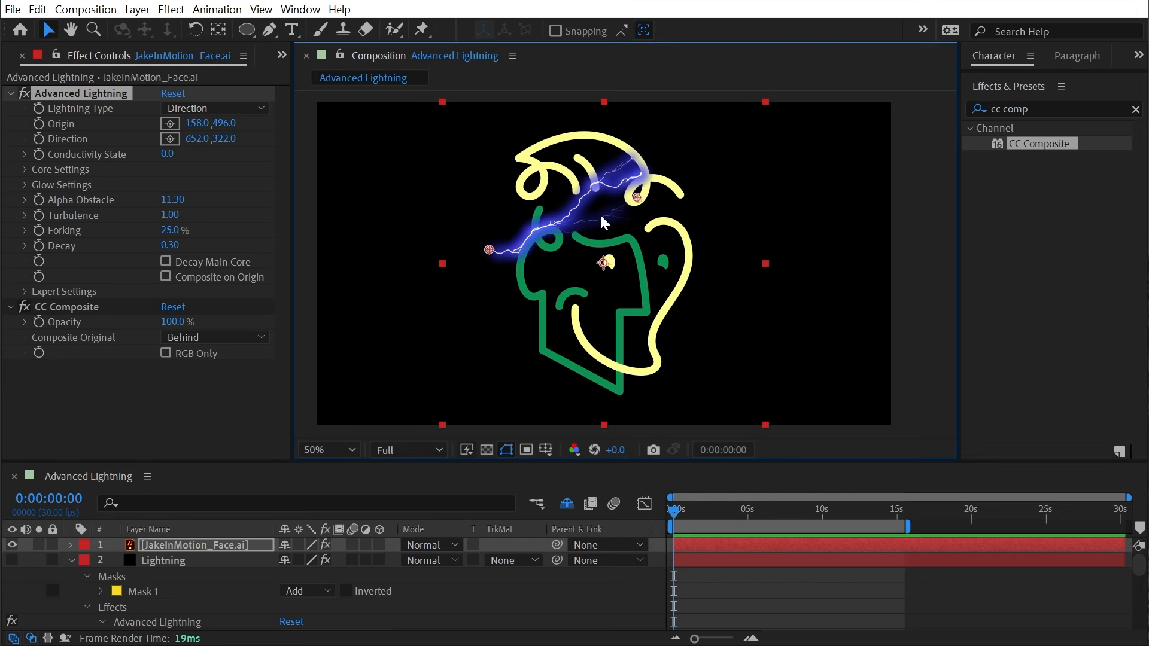
drag(172, 199, 236, 198)
drag(489, 250, 570, 310)
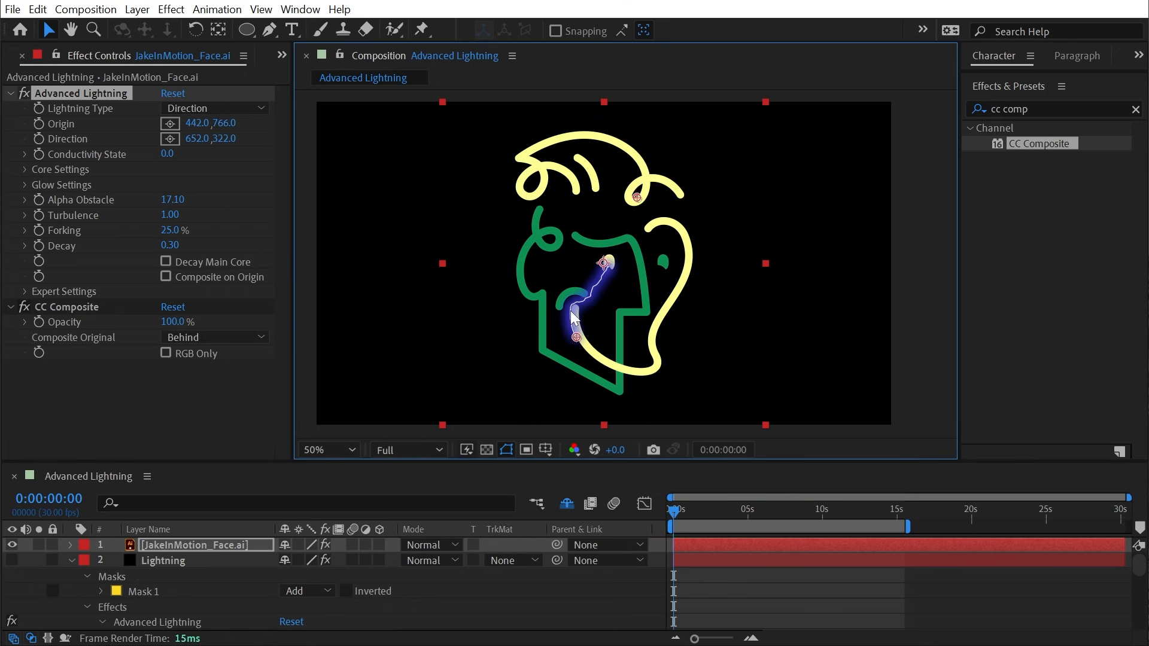
Delete the face artwork layer, then make the Lightning layer visible again and delete its circular mask
click(202, 544)
key(Delete)
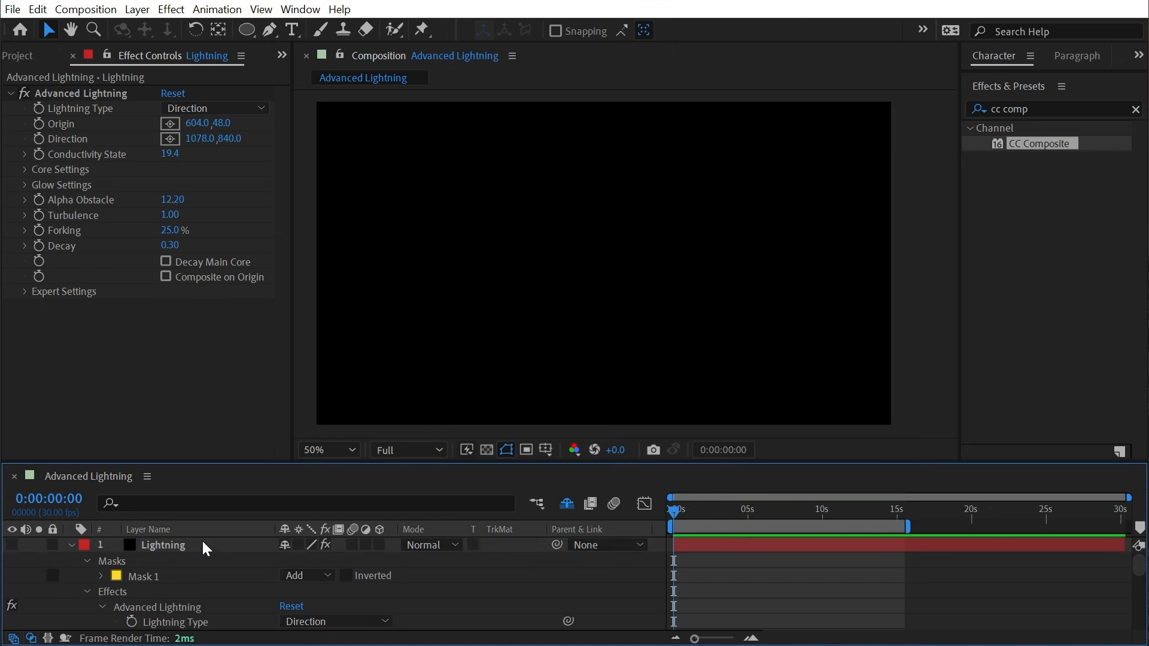
click(17, 543)
click(140, 576)
key(Delete)
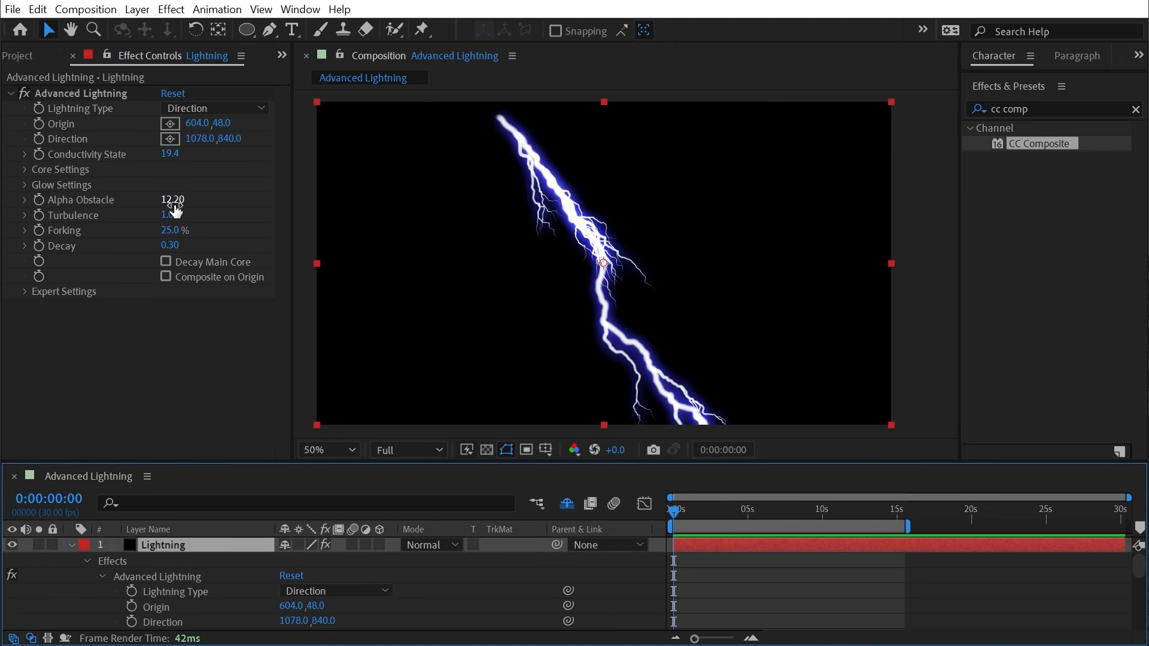
Set the Lightning layer's Alpha Obstacle to 0 and reset the whole Advanced Lightning effect to its defaults
click(173, 200)
text(0)
key(Return)
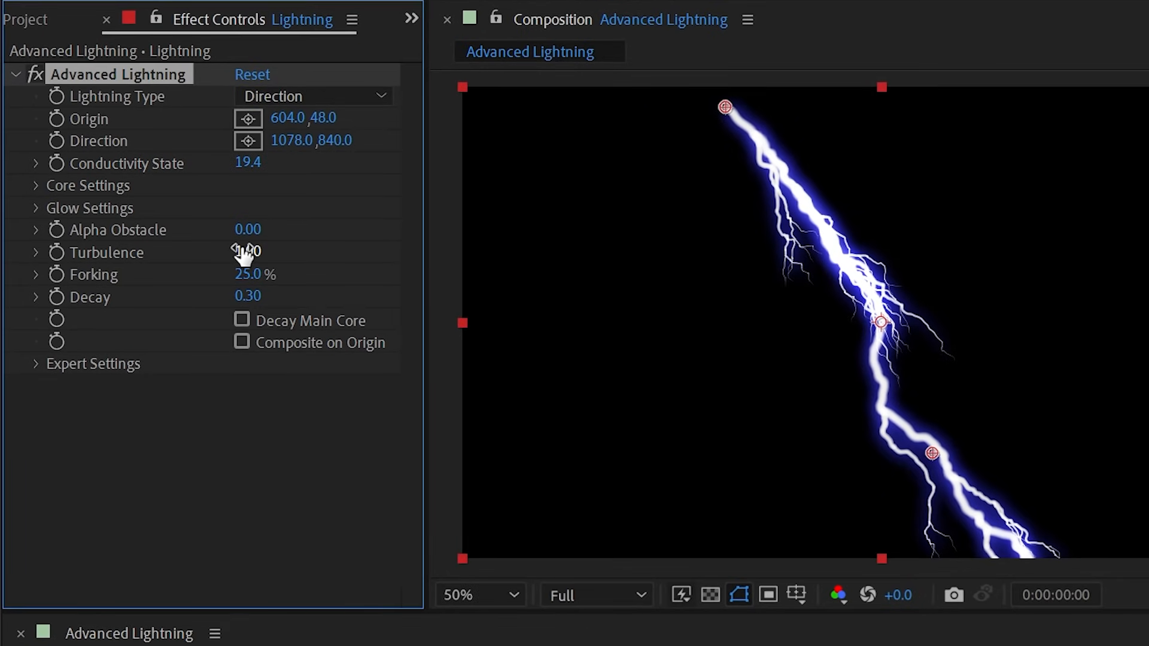
click(245, 73)
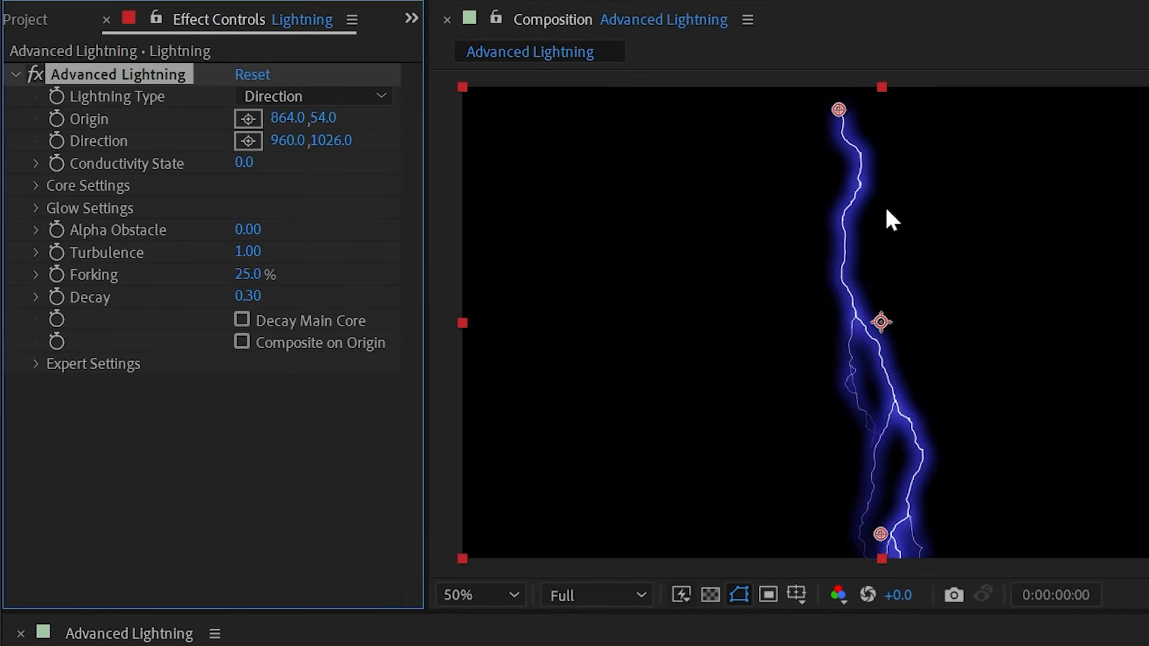
Examine the bolt's edges up close and try higher Turbulence, ending at 1.25
scroll(830, 211, up, 1)
drag(881, 478, 811, 234)
scroll(810, 234, up, 1)
drag(892, 243, 752, 361)
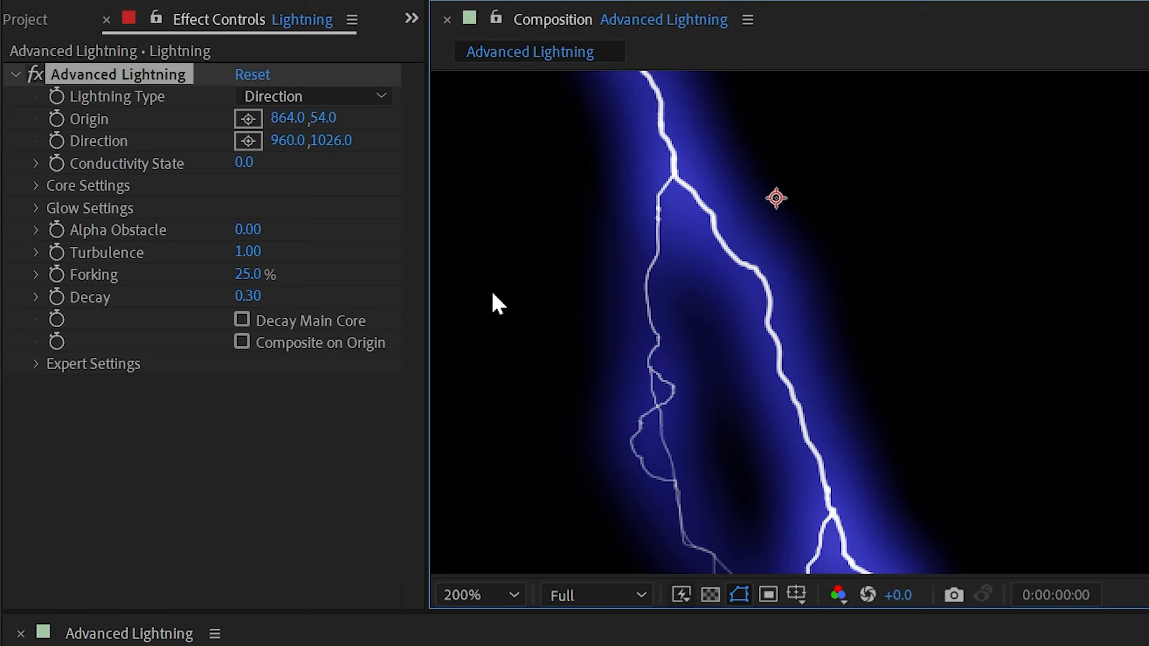
drag(248, 252, 550, 223)
scroll(615, 226, down, 1)
drag(846, 136, 797, 411)
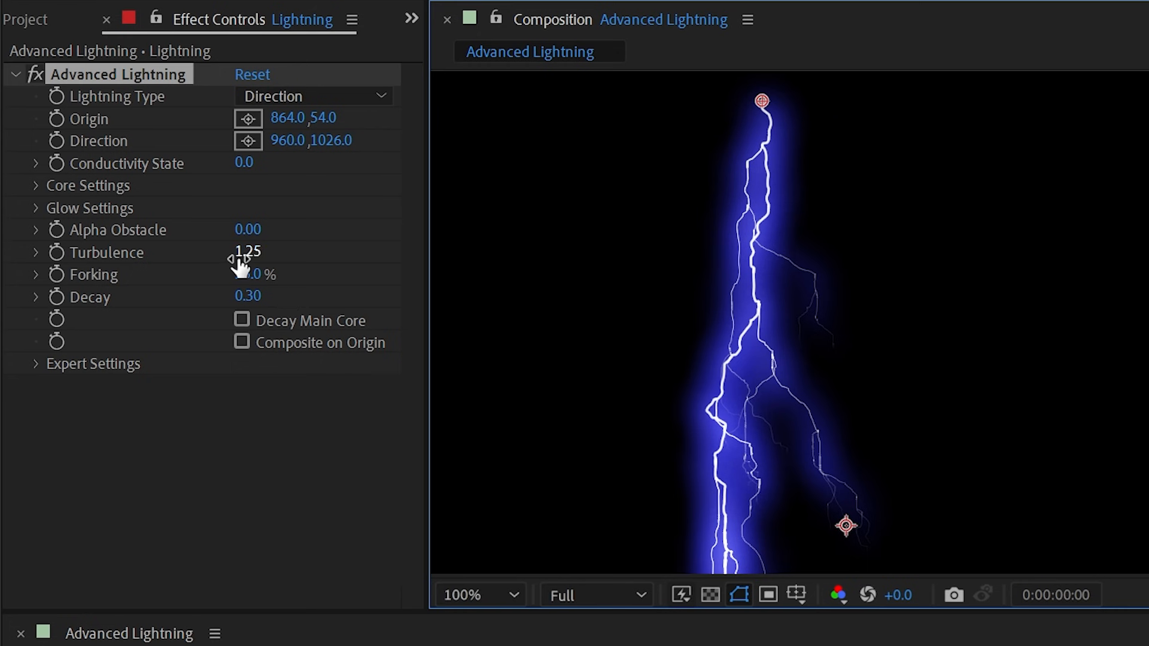
Set Turbulence to 0 and move the lightning's Direction point to 680, 602
drag(247, 252, 12, 263)
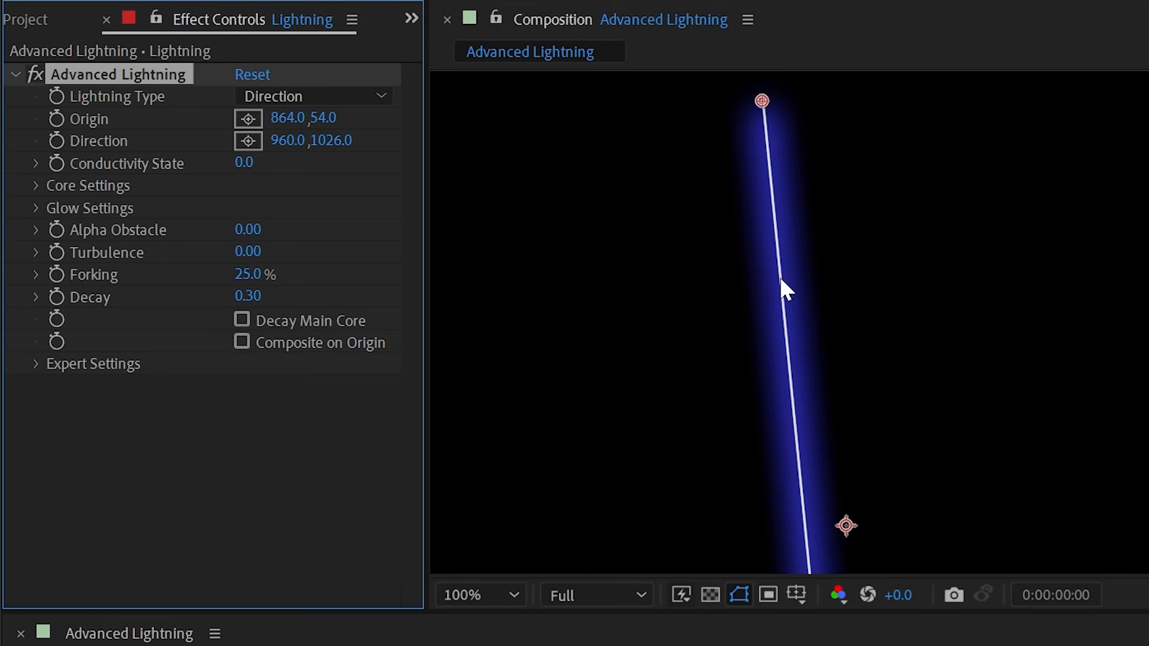
key(comma)
drag(897, 424, 850, 357)
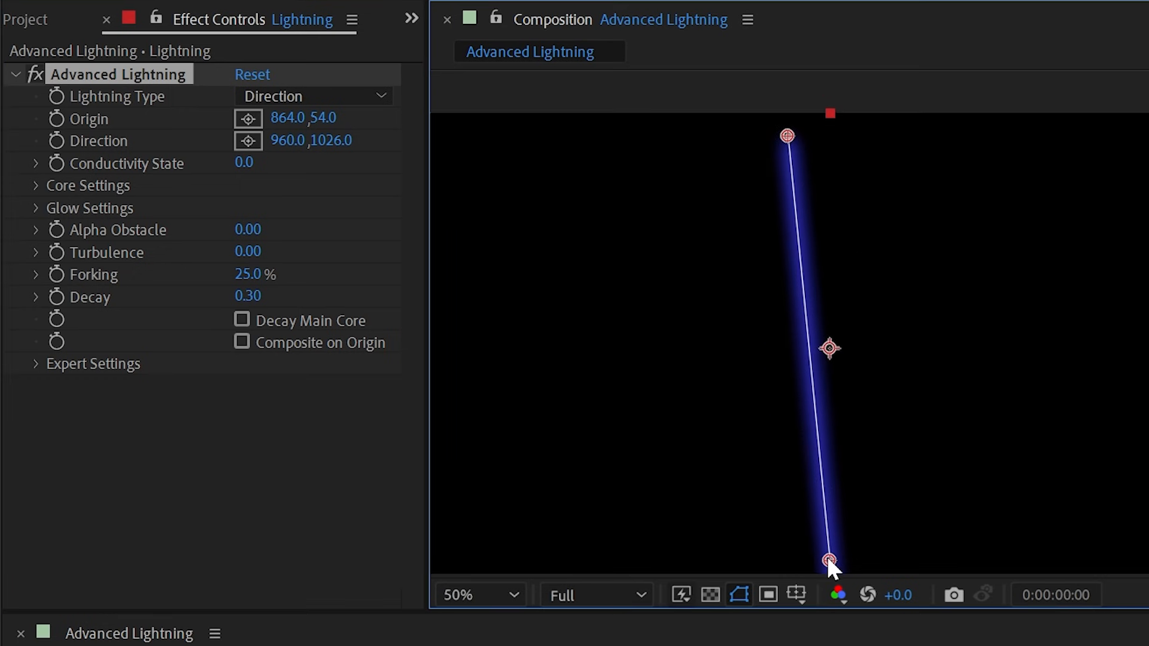
drag(829, 560, 710, 376)
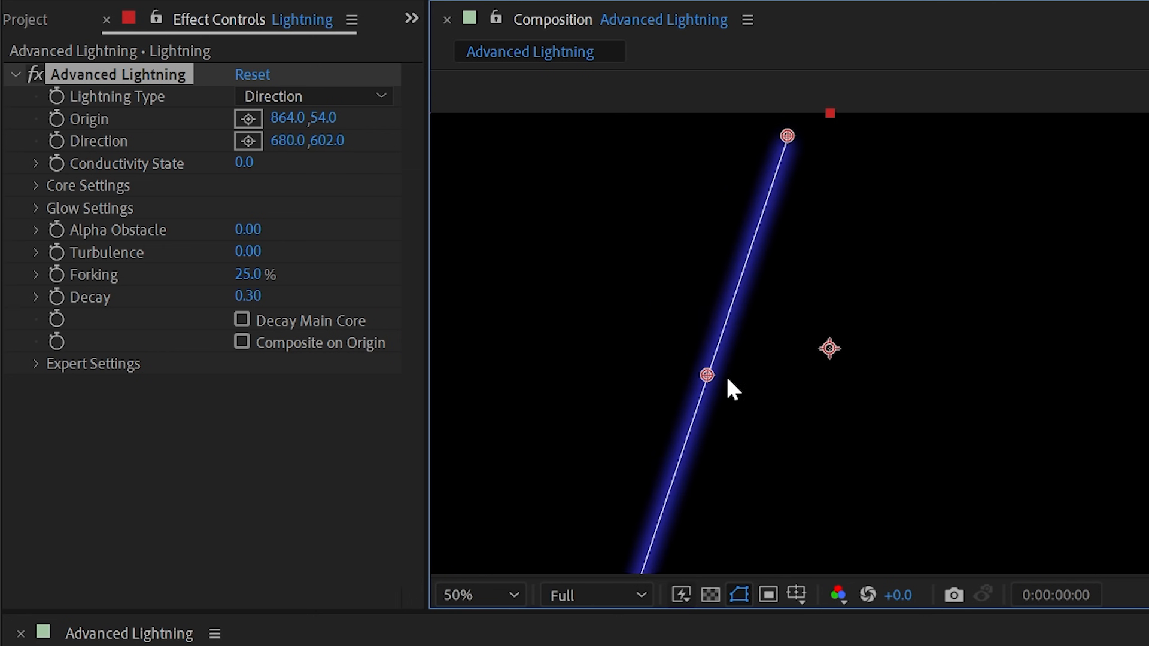
Try a Turbulence of 0.45 and reset the Turbulence property to its default
drag(251, 264, 357, 263)
right_click(115, 250)
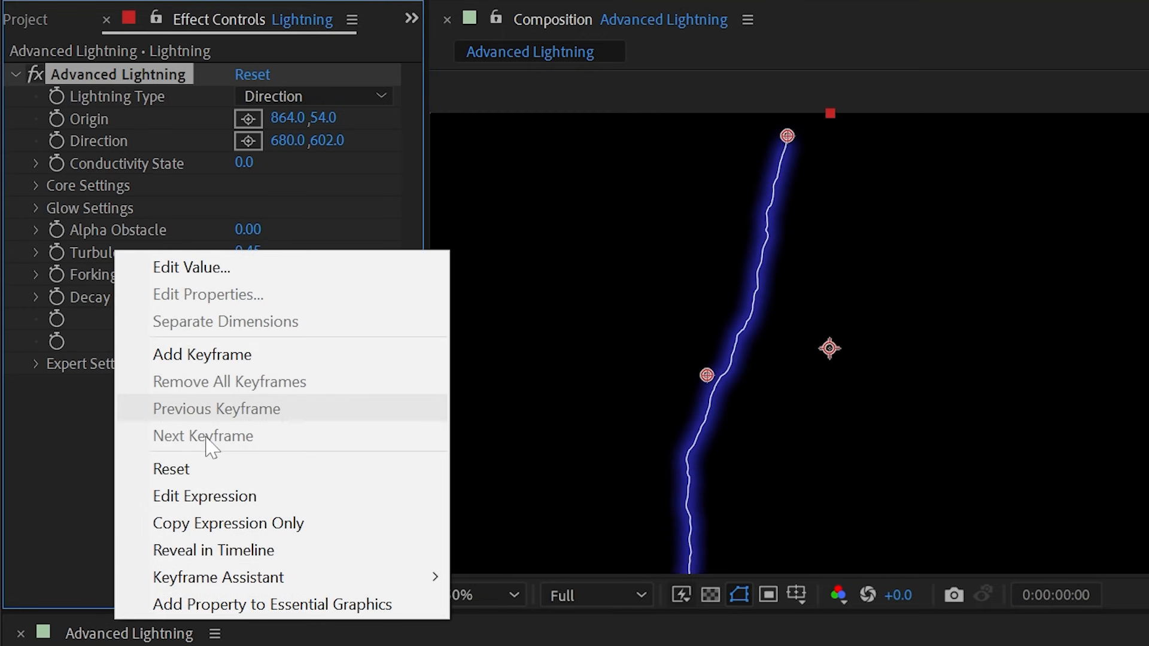
click(217, 468)
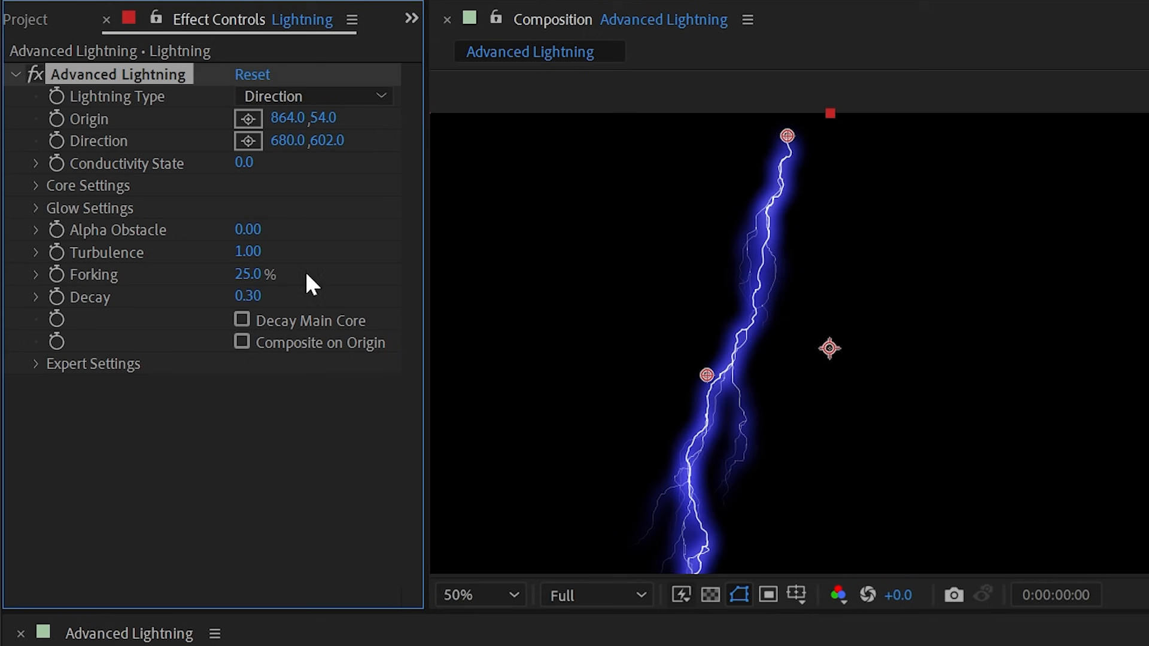
scroll(779, 343, up, 2)
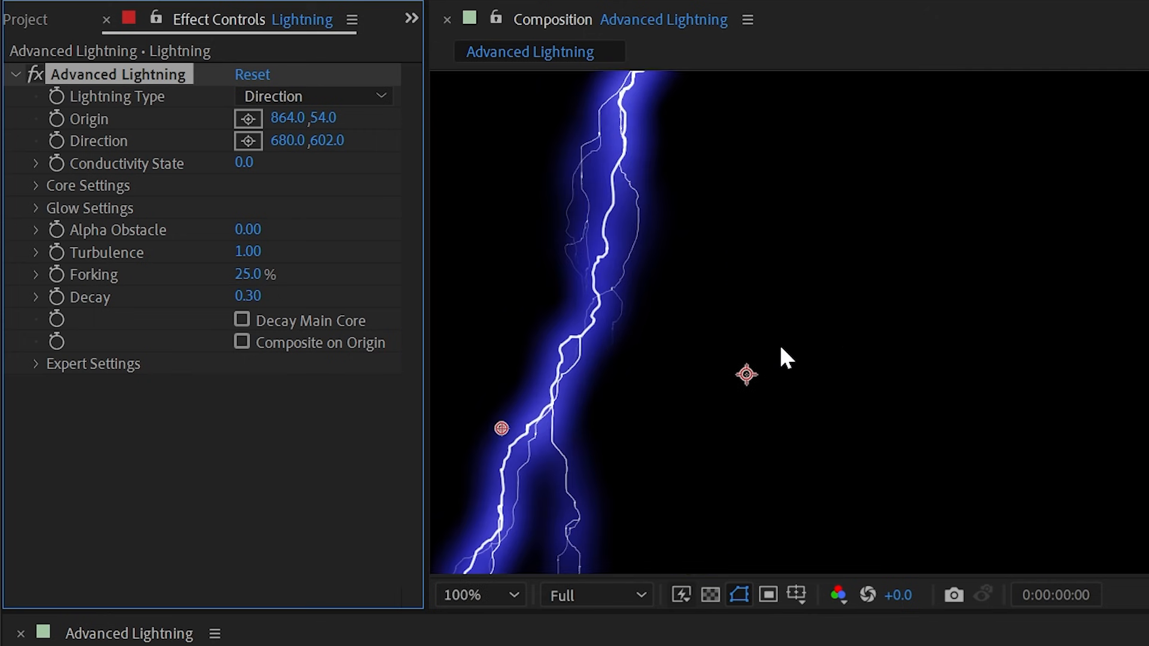
Try the lightning's Forking at 100% and at 2%, and reset the Forking property to its default
drag(641, 174, 718, 317)
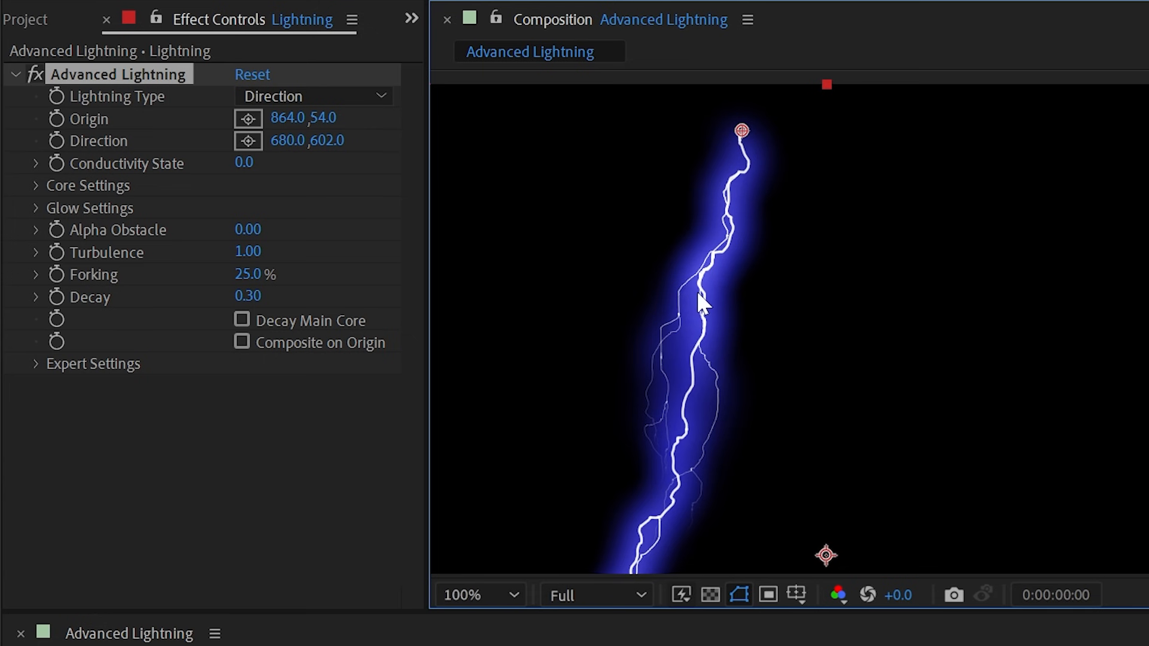
drag(254, 275, 221, 274)
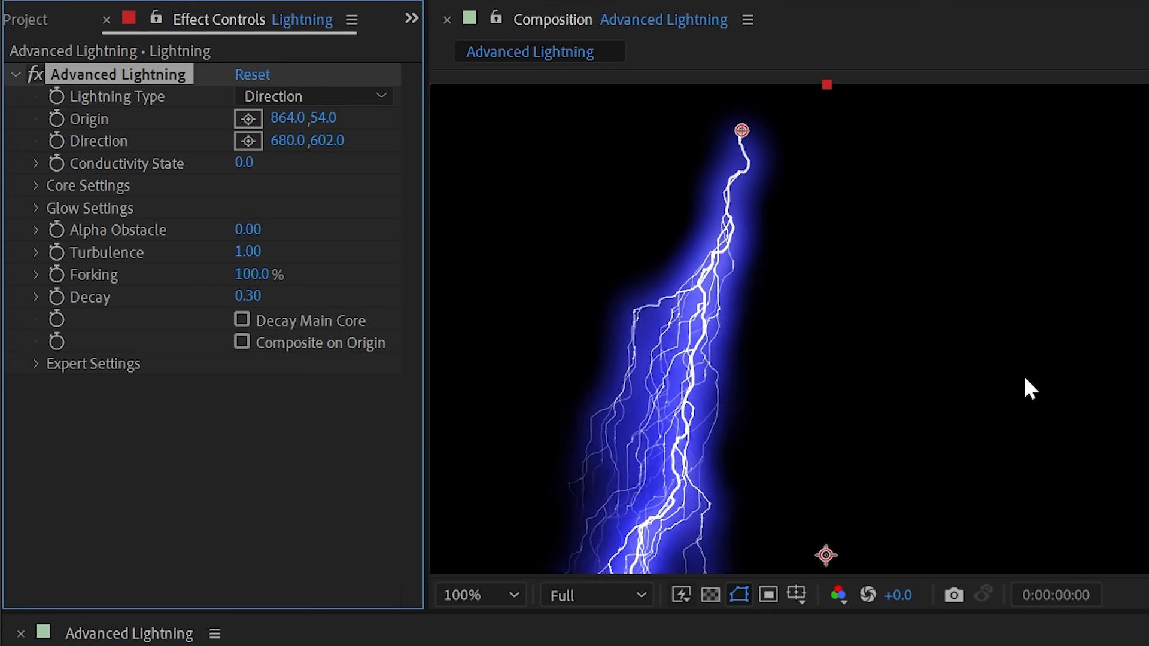
scroll(747, 385, down, 2)
drag(788, 469, 725, 390)
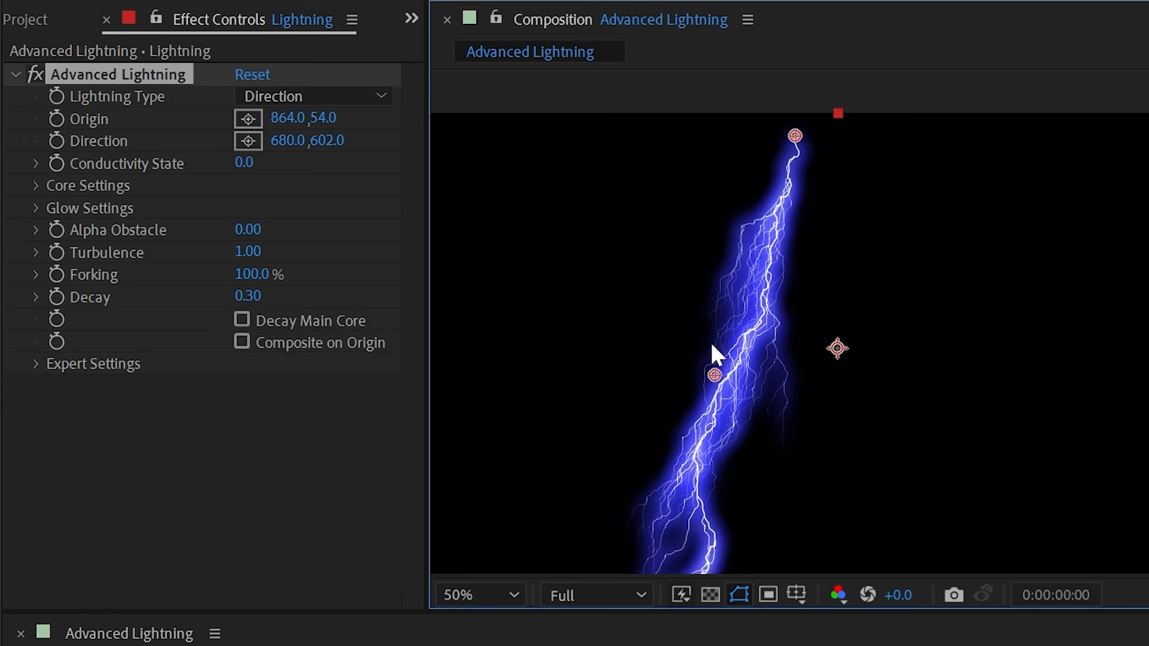
drag(266, 276, 66, 279)
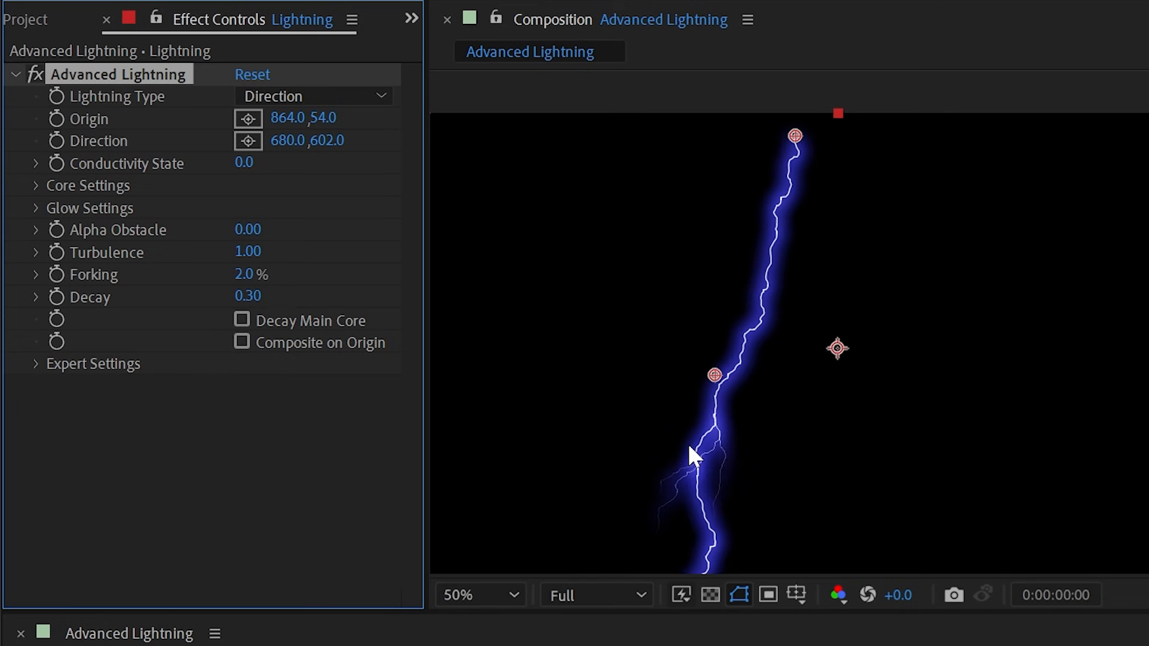
right_click(128, 281)
click(191, 495)
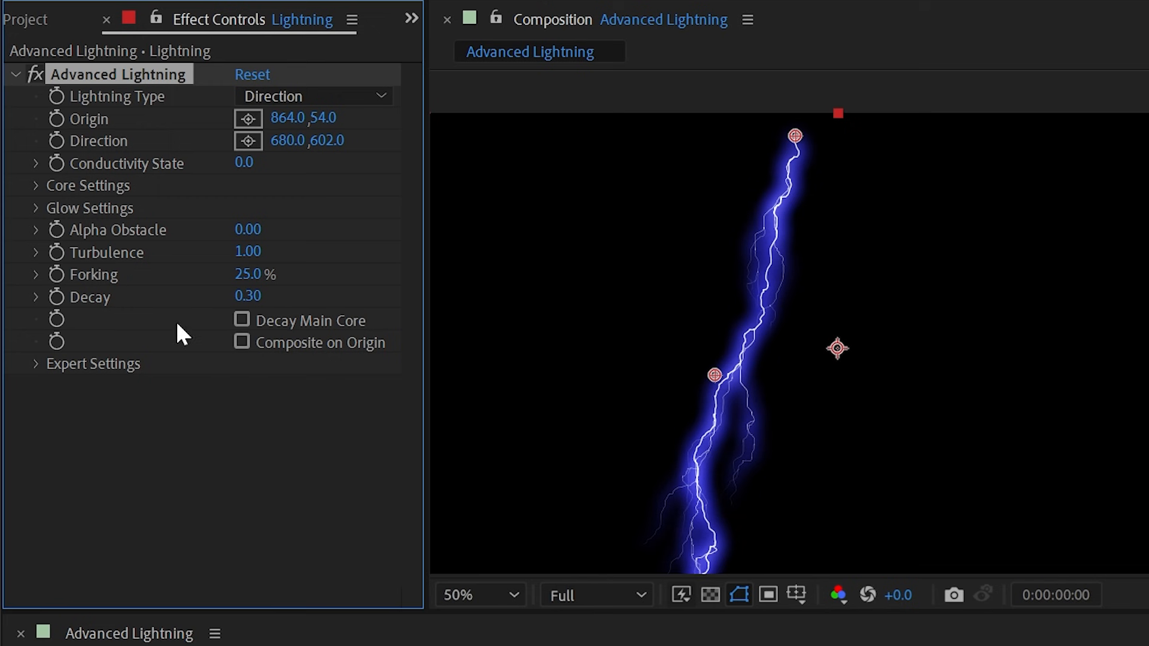
Set the lightning's Decay to 0 and move its Direction point to 666, 574
drag(248, 301, 39, 316)
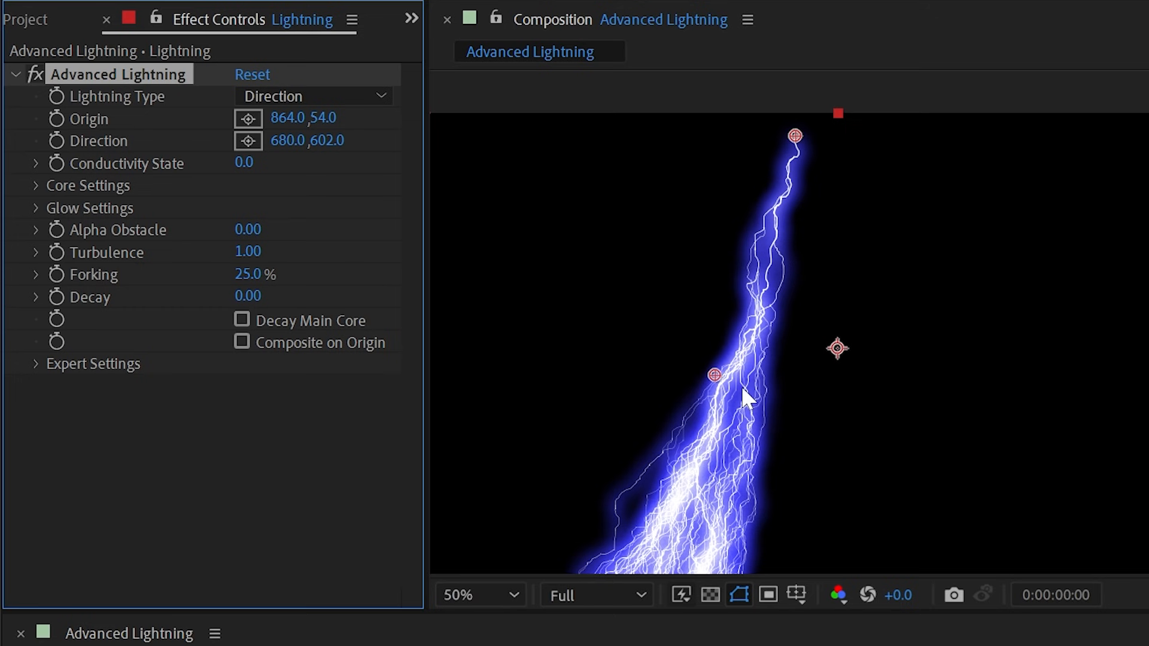
drag(742, 387, 707, 367)
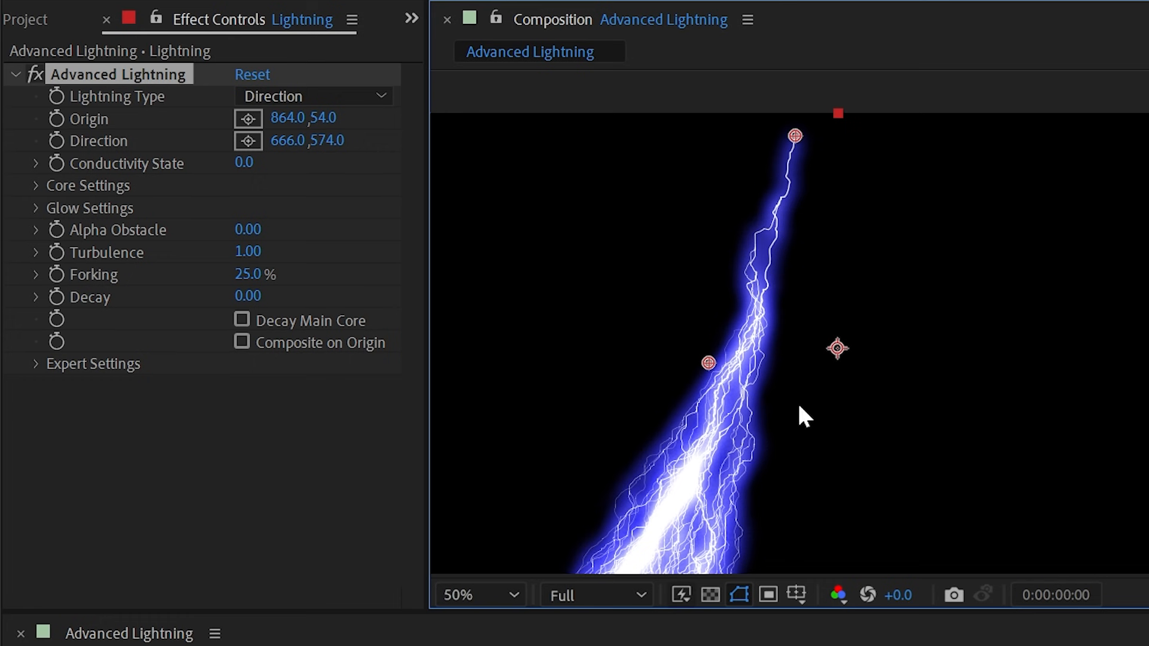
Try Decay Main Core with a Decay of 0.47, switch the option off and reset Decay to its default
drag(254, 296, 326, 296)
click(238, 320)
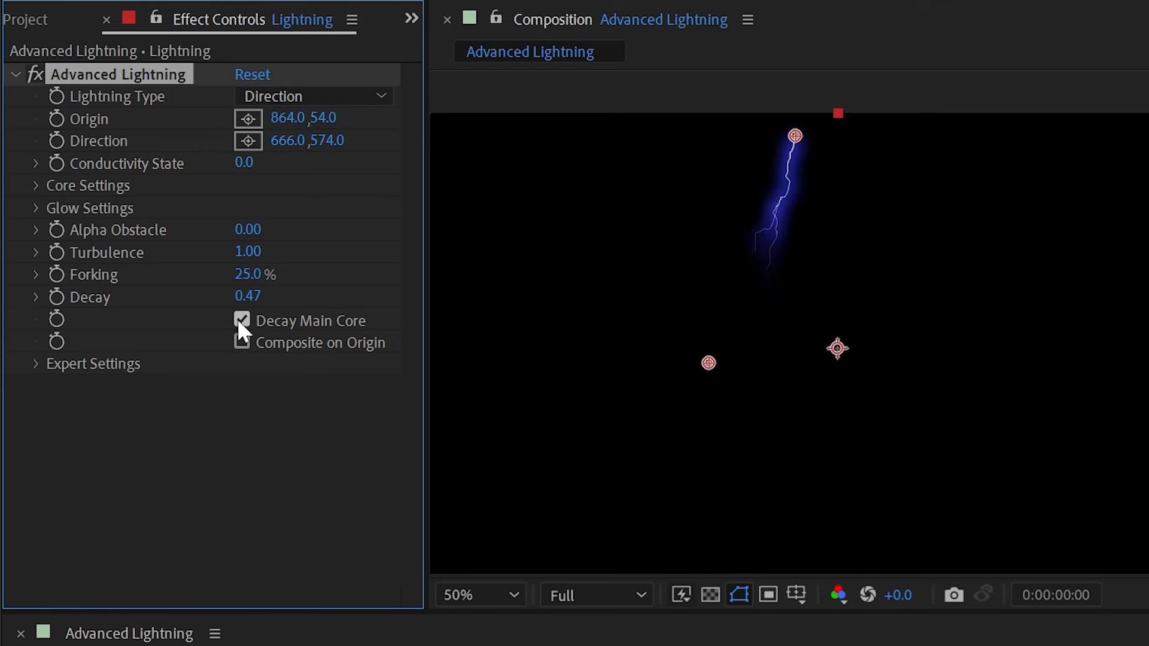
drag(251, 296, 61, 312)
click(268, 322)
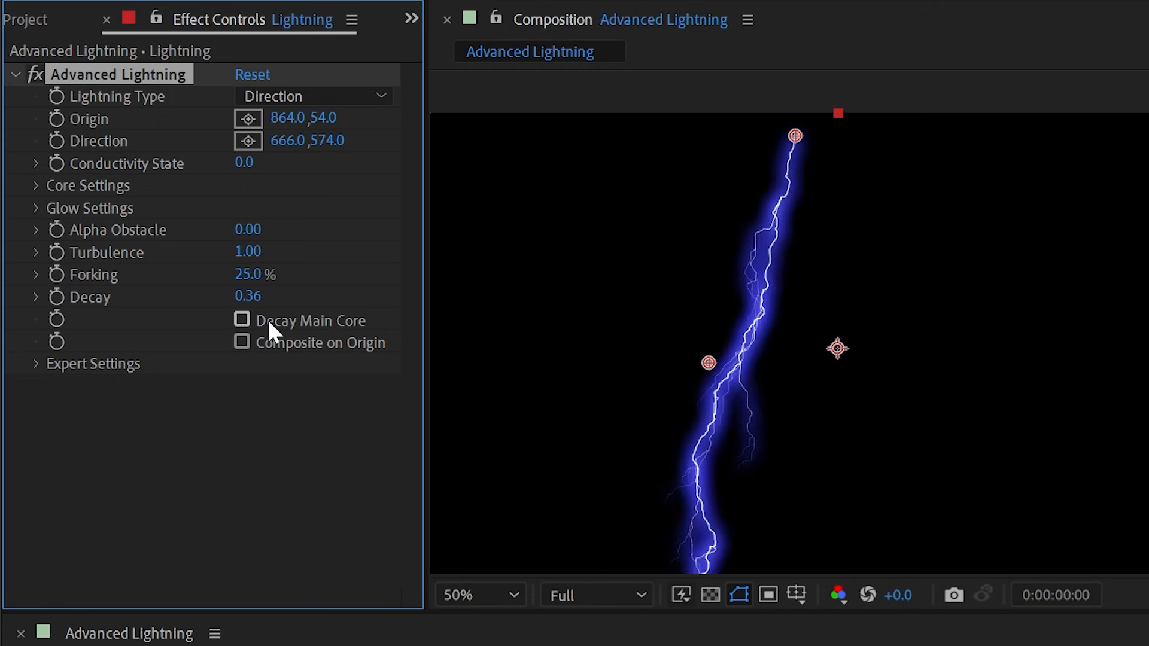
right_click(91, 300)
click(206, 520)
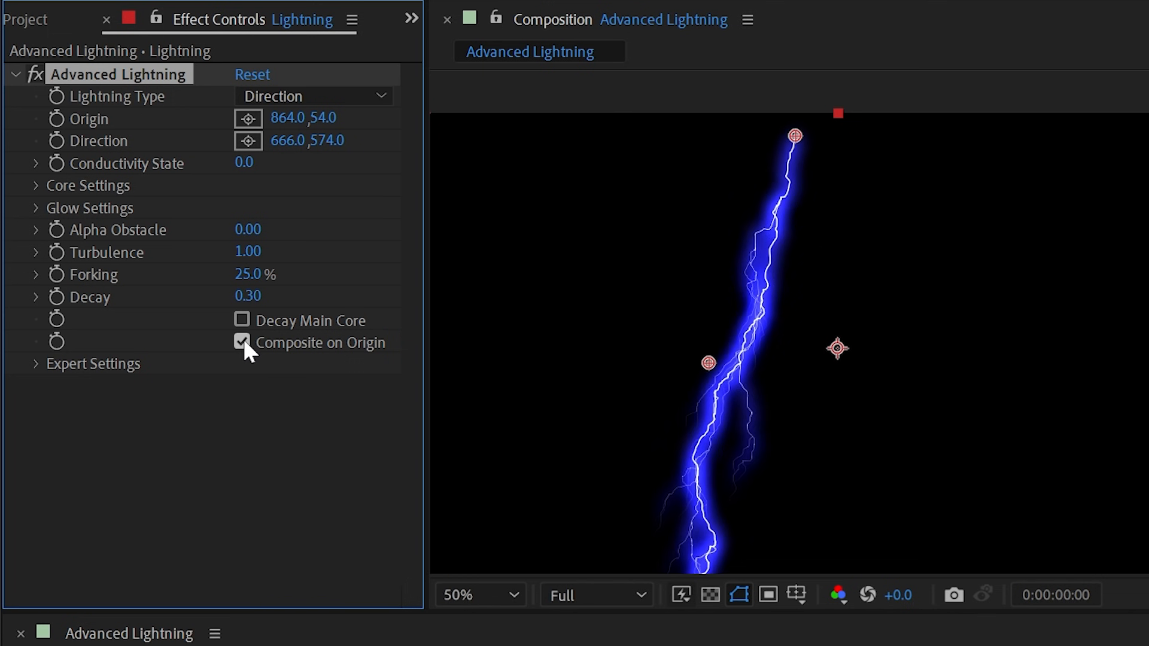
Place JakeInMotion_Face.ai in the composition and enable Composite on Origin for its Advanced Lightning effect
click(27, 12)
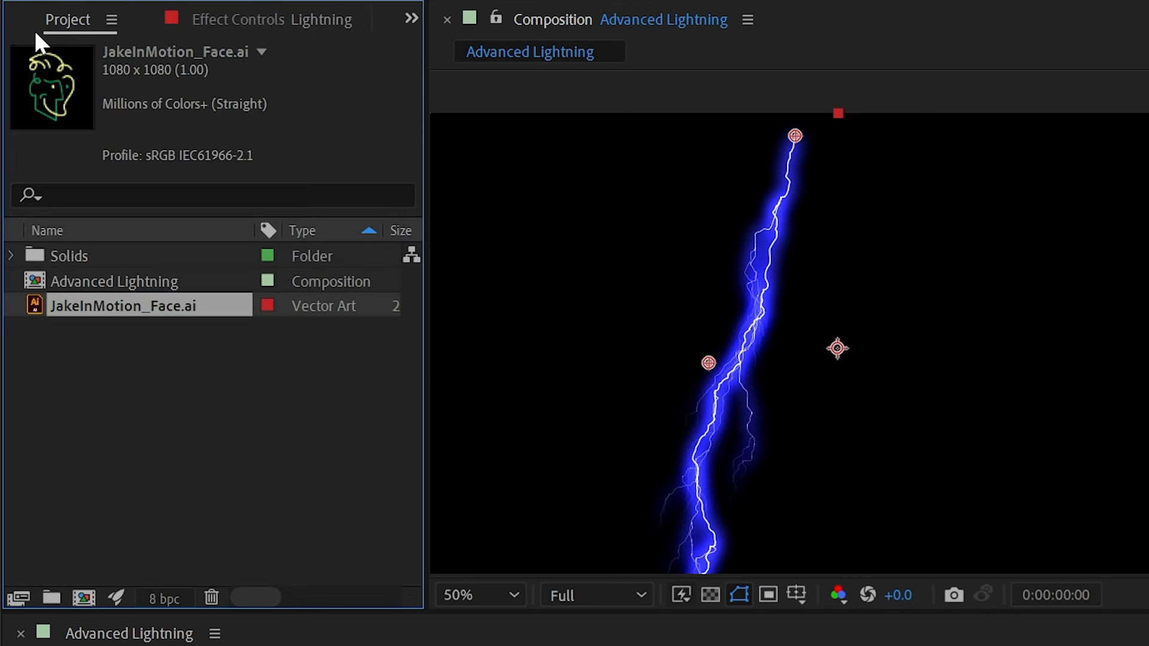
drag(79, 299, 837, 348)
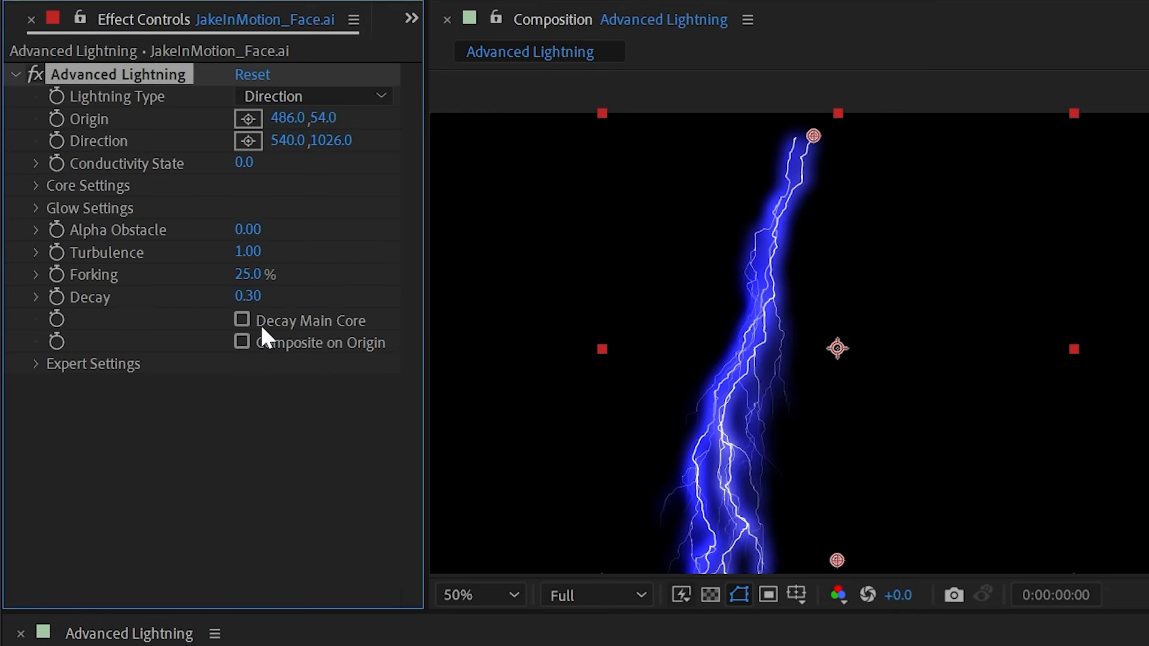
click(242, 342)
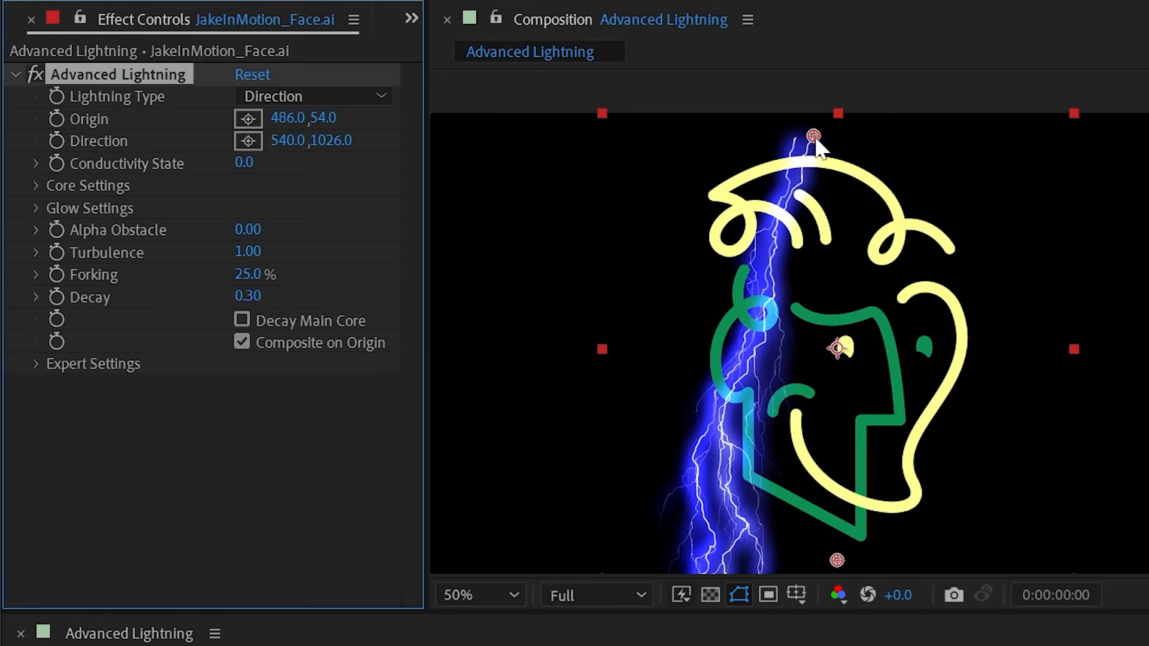
Move the face layer's lightning Origin to 354, 64, set its Alpha Obstacle to 8, and move the Origin across to the other side of the head
drag(813, 135, 755, 140)
drag(245, 229, 358, 210)
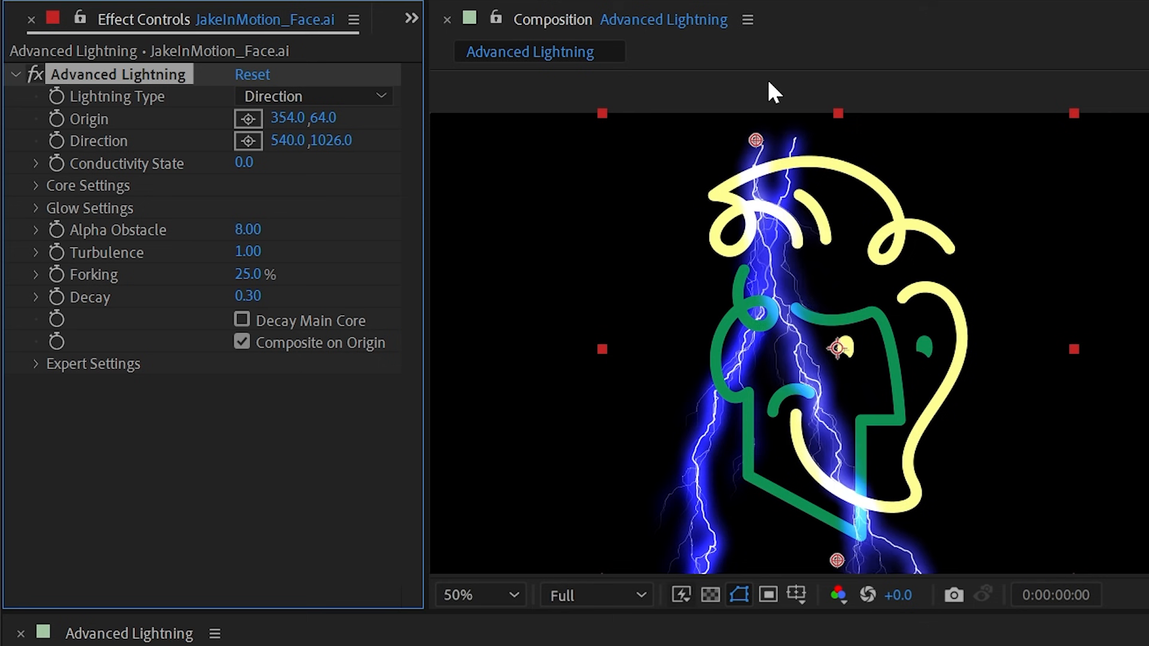
drag(755, 140, 925, 158)
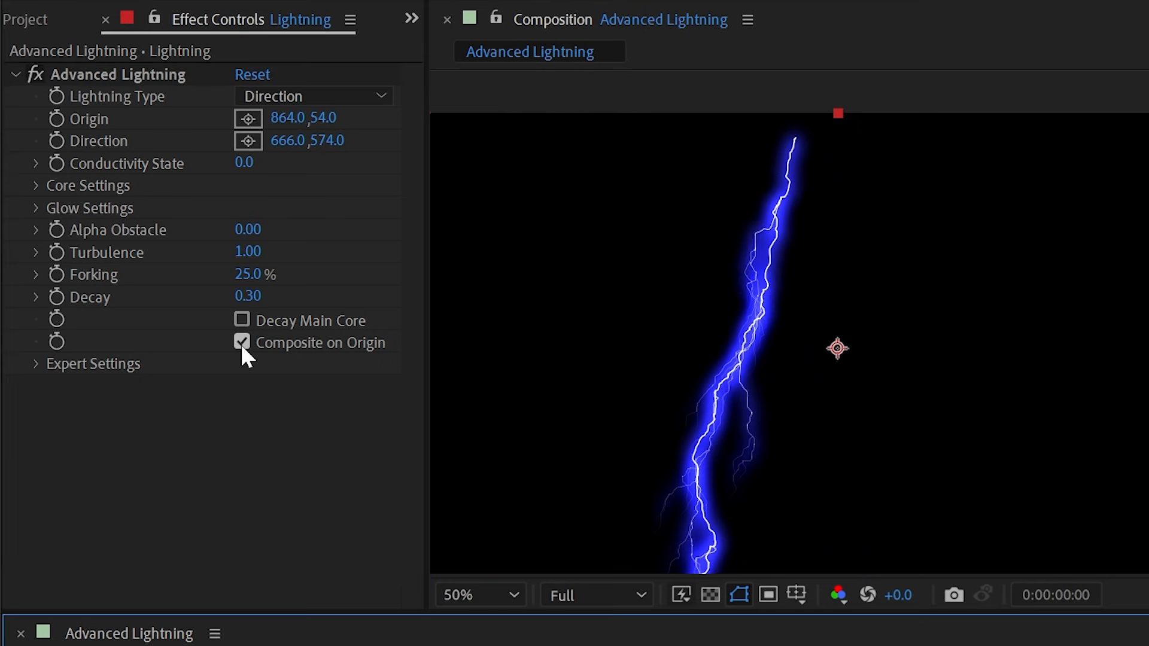
Turn off Composite on Origin for the Lightning layer and expand the effect's Expert Settings
click(241, 344)
click(242, 343)
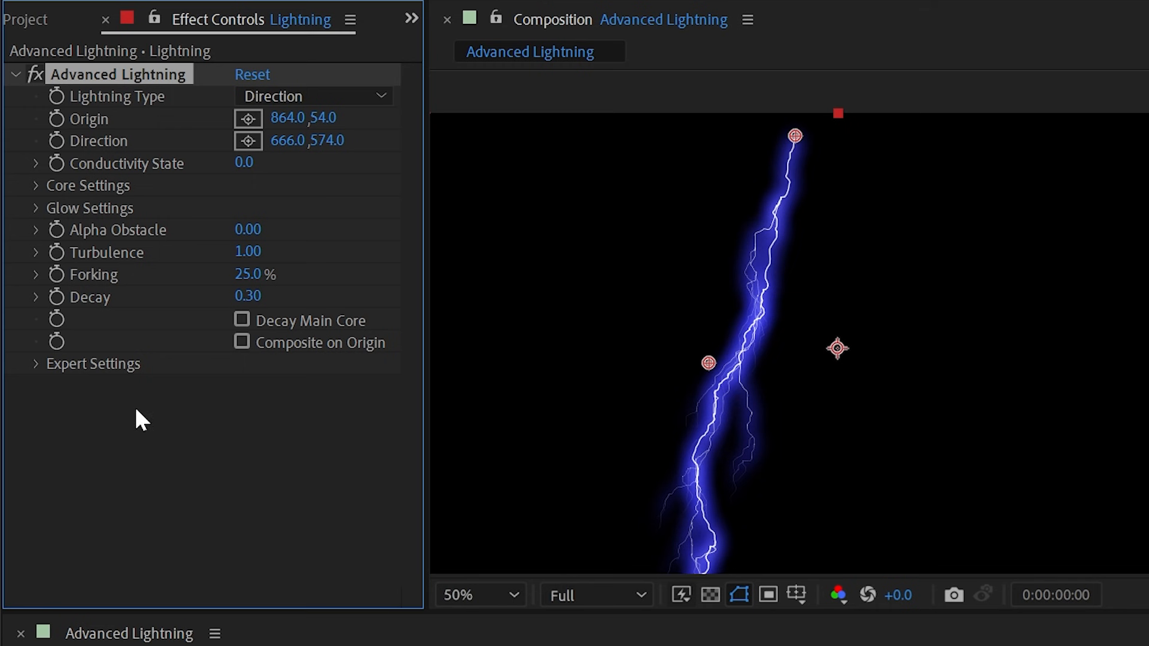
click(37, 364)
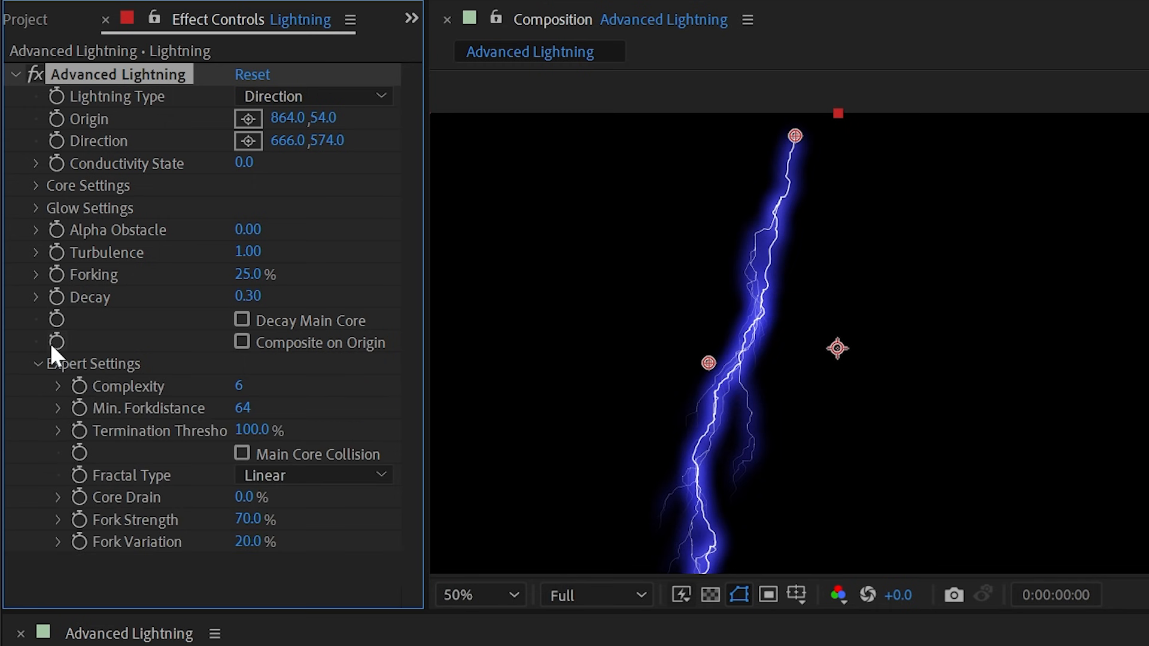
Set the bolt's Complexity to 1 in the Expert Settings
scroll(741, 331, up, 2)
drag(704, 325, 715, 275)
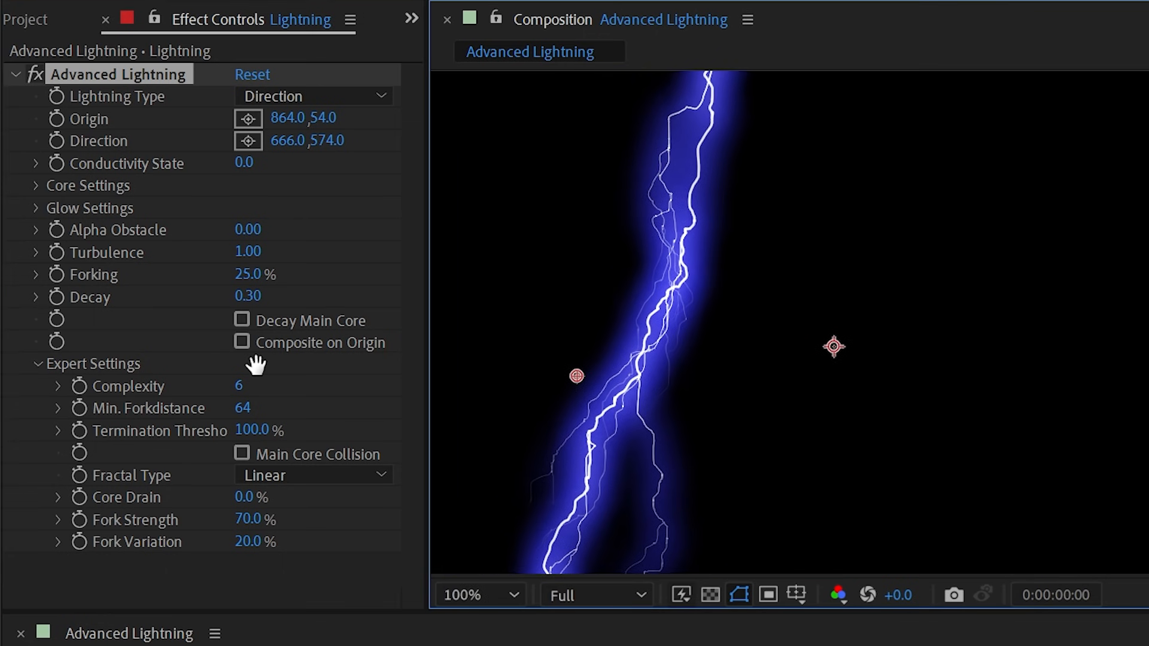
drag(238, 384, 123, 388)
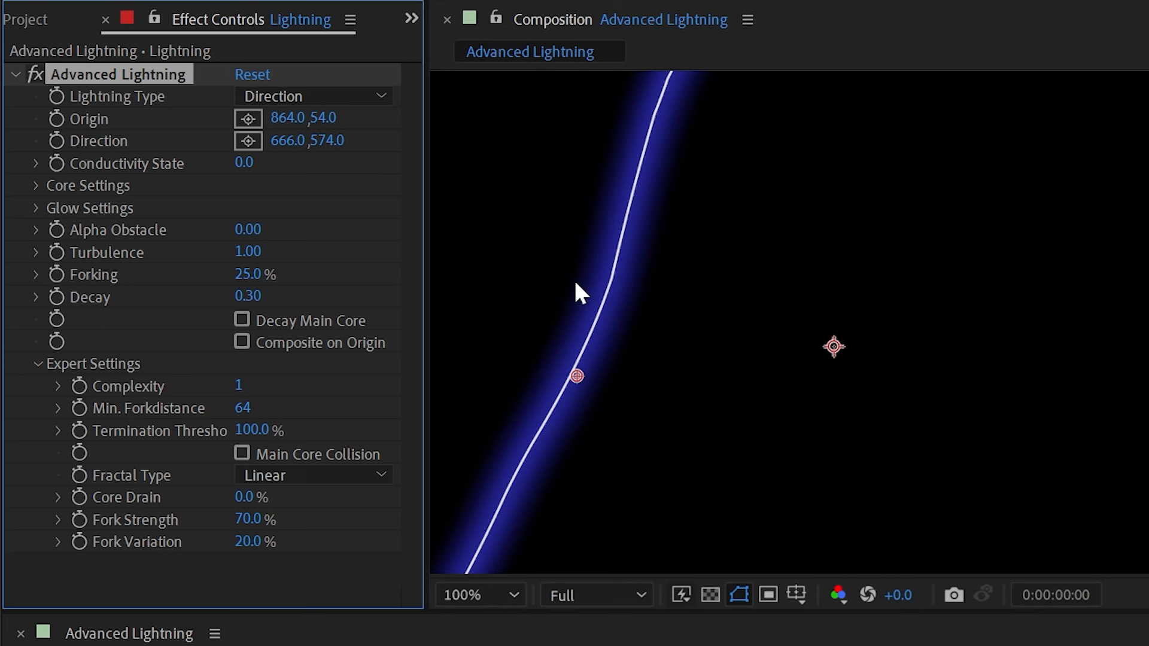
Try a Turbulence of 8.91 on the simplified bolt and undo that change
scroll(718, 220, down, 1)
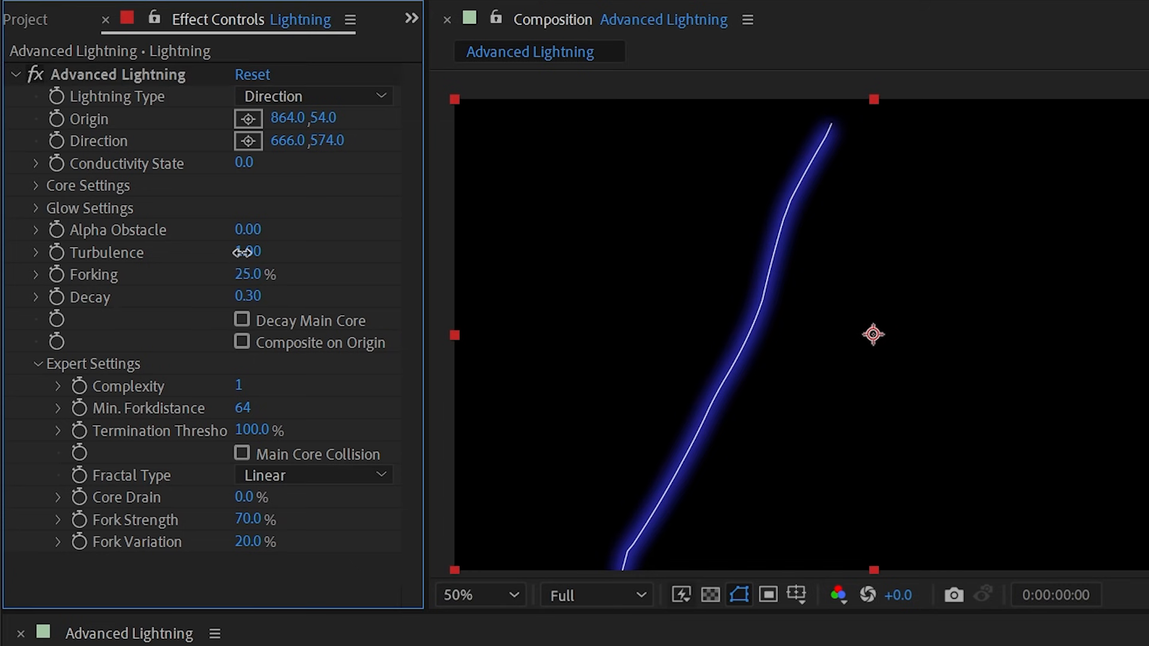
drag(242, 253, 905, 257)
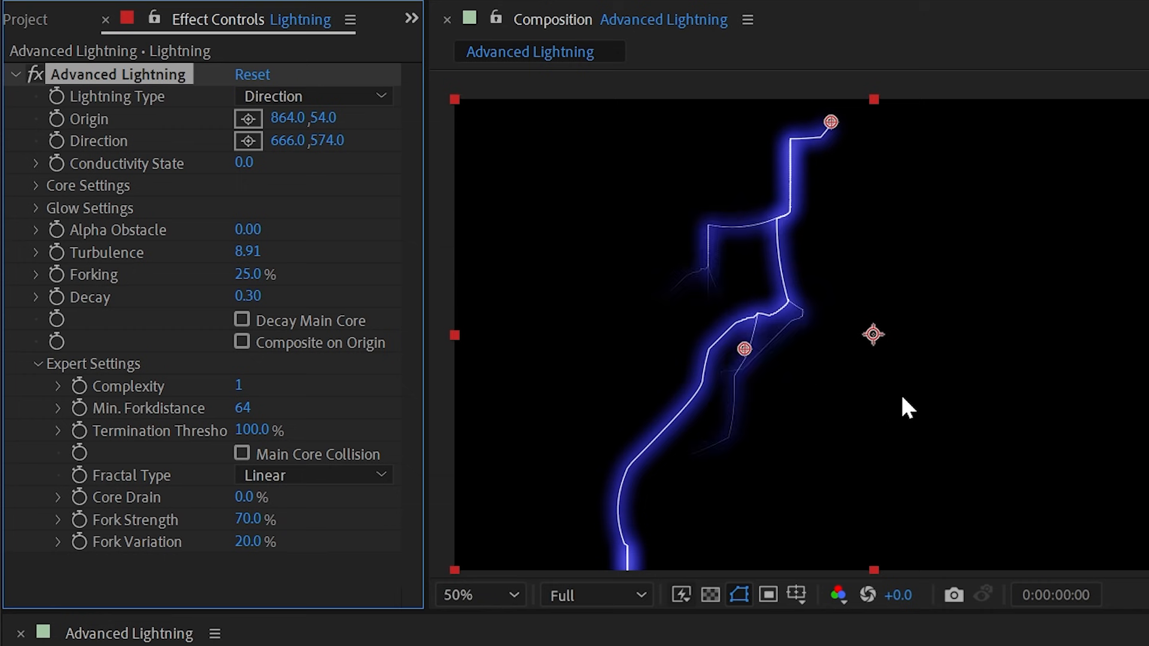
key(ctrl+z)
Reset Complexity, try a value of 10 while inspecting the bolt up close, and set it back to 6
right_click(138, 386)
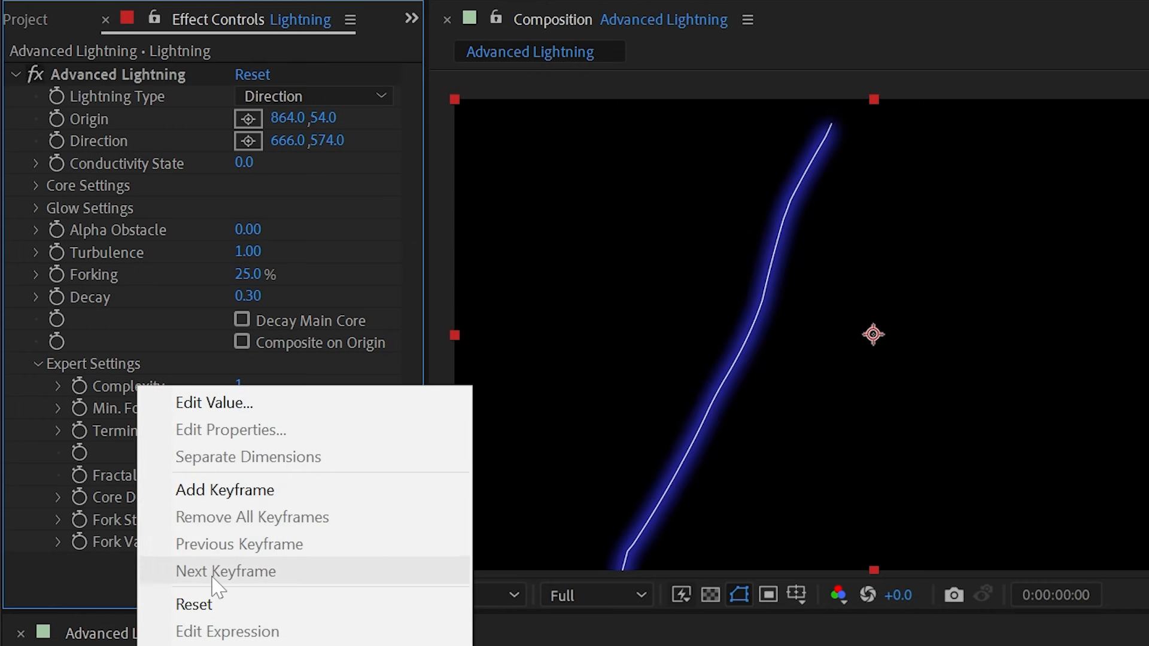
click(204, 605)
drag(239, 386, 273, 390)
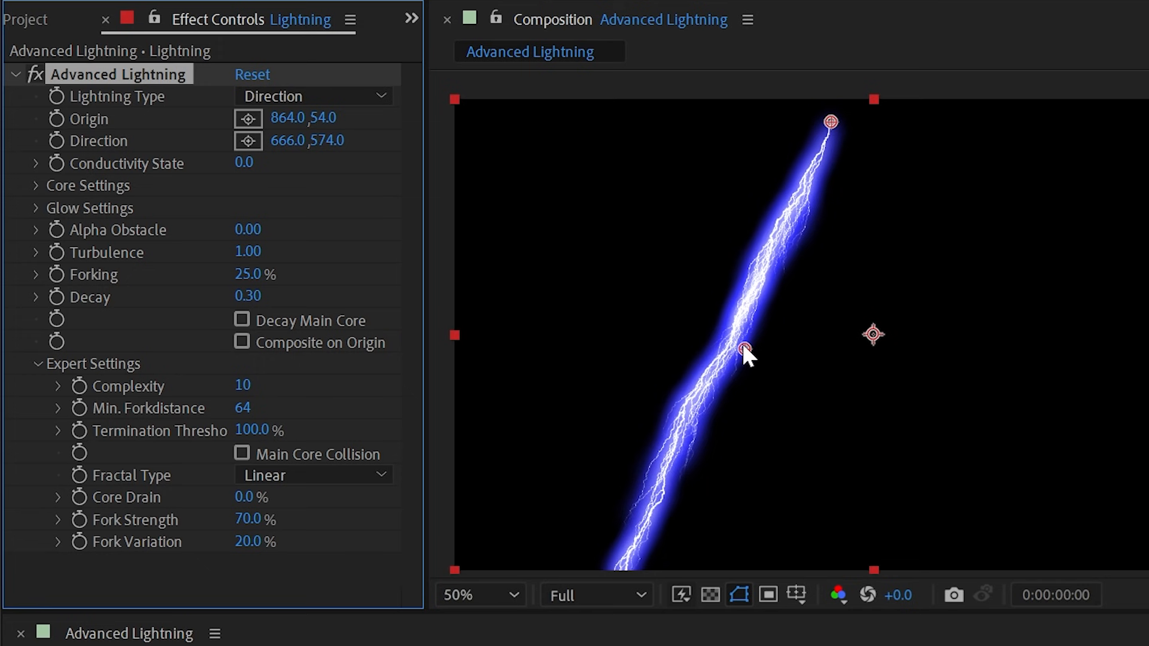
drag(705, 192, 899, 384)
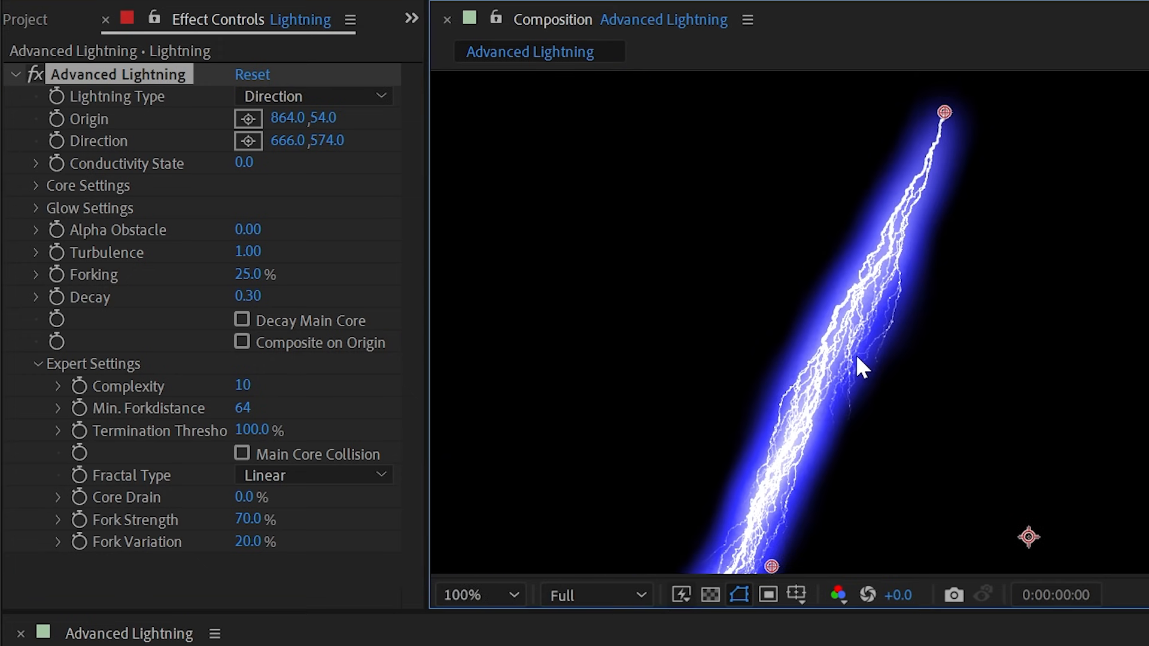
scroll(855, 354, down, 1)
drag(854, 449, 849, 338)
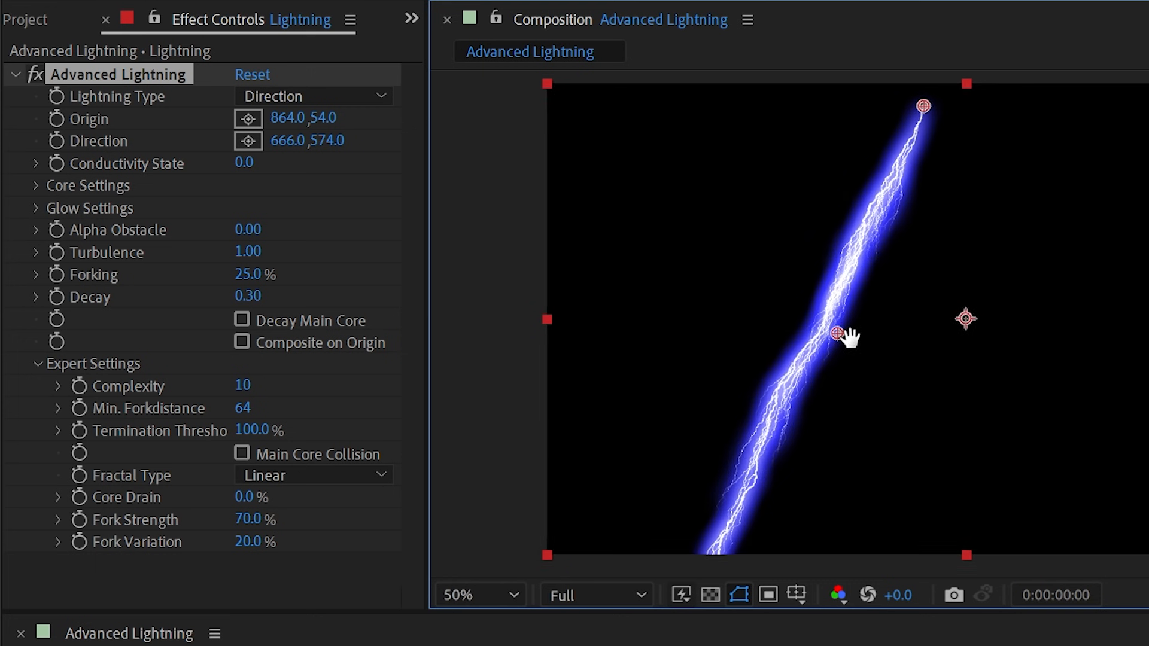
click(243, 384)
text(6)
key(Return)
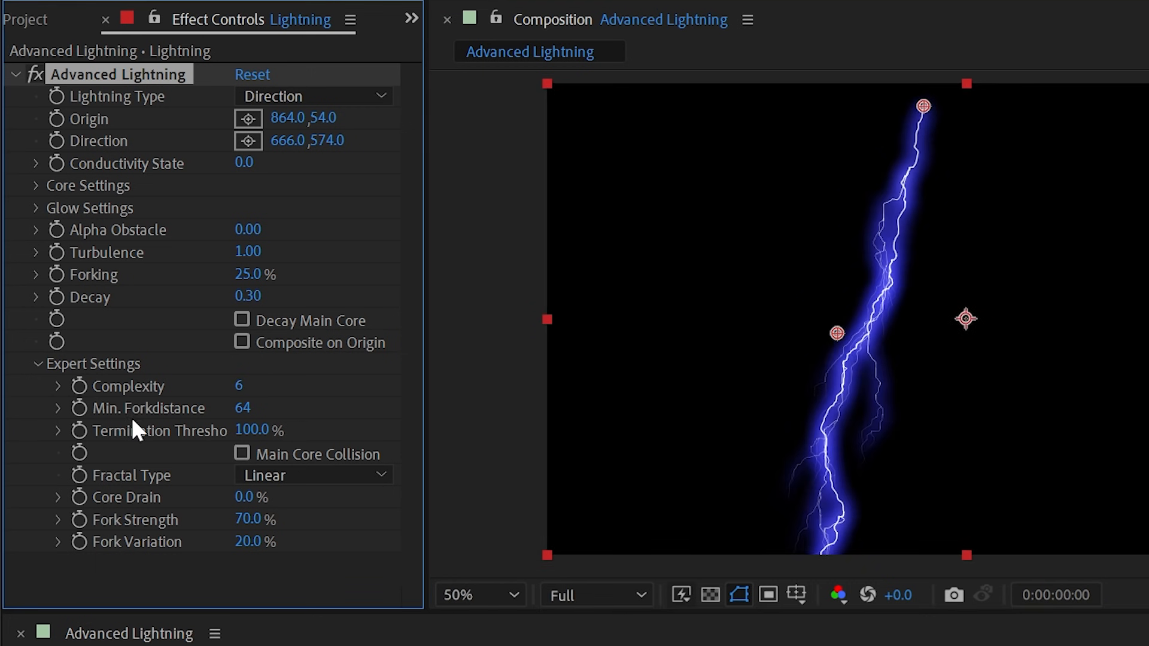
Try a Min. Forkdistance of 718 and set it back to 64
drag(242, 408, 968, 89)
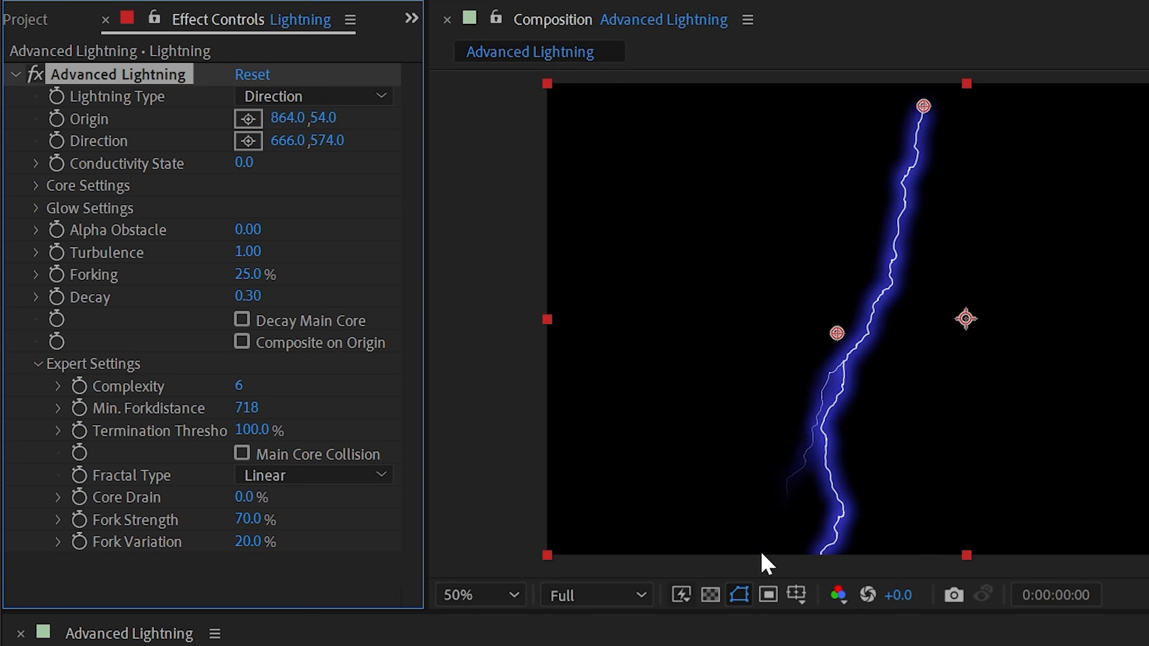
mouse_move(246, 407)
mouse_down()
mouse_move(173, 406)
mouse_move(3, 467)
mouse_move(98, 405)
mouse_move(12, 406)
mouse_move(245, 411)
mouse_move(192, 409)
mouse_move(235, 414)
mouse_up()
click(239, 409)
text(64)
key(Return)
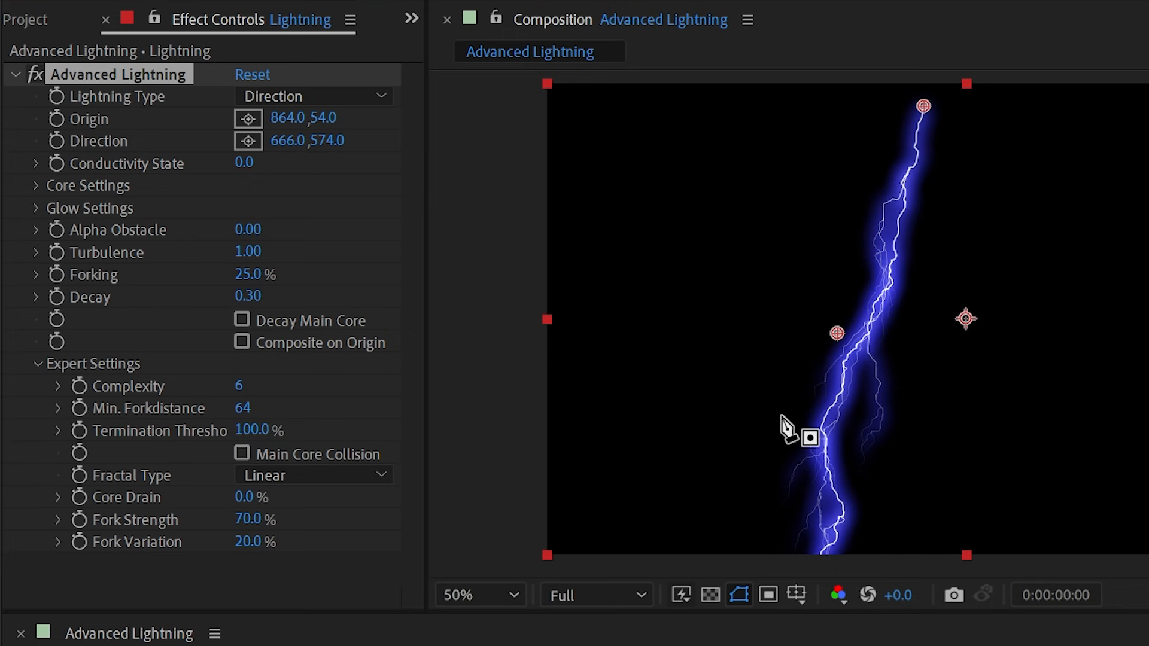
Draw a closed curved mask of four points across the lower bolt and set Alpha Obstacle to 4.30
drag(782, 416, 773, 309)
drag(843, 317, 891, 383)
drag(1000, 430, 1051, 333)
click(901, 509)
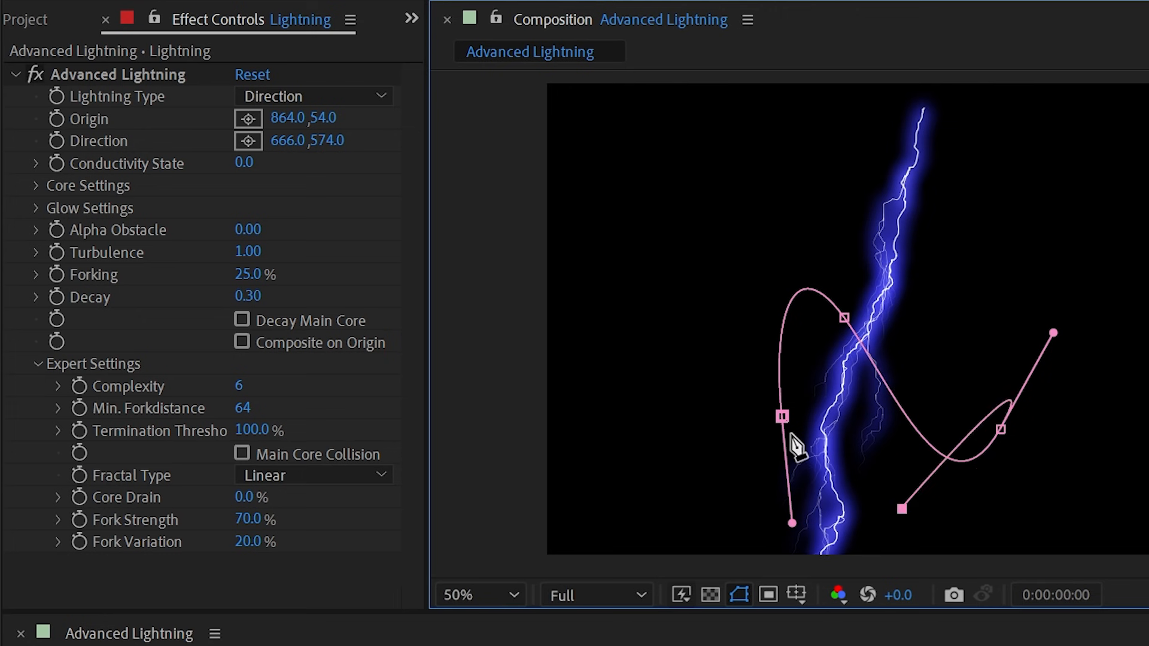
click(782, 415)
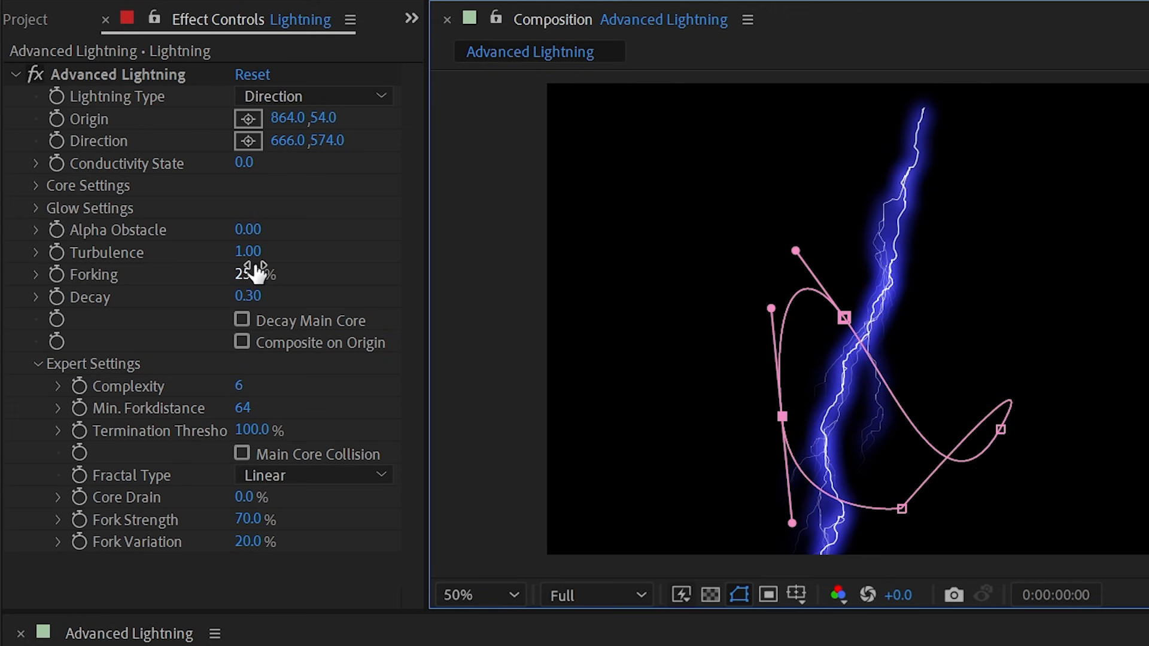
drag(250, 230, 302, 226)
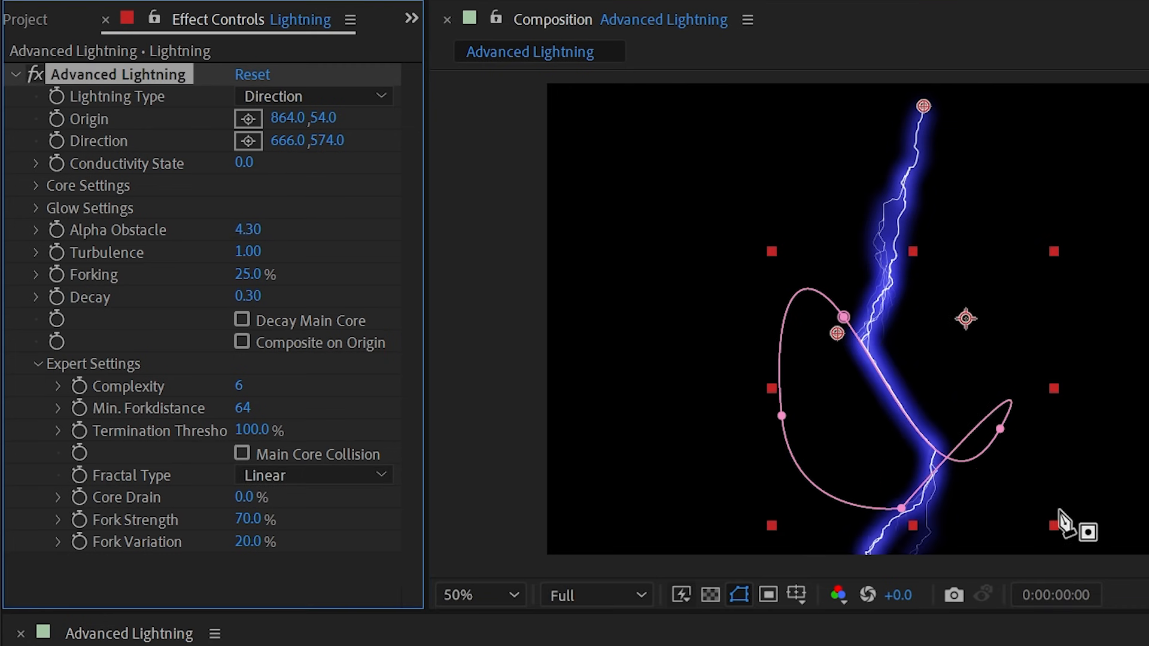
Smooth the mask's right-hand vertex, shift it outward into a rounded shape, and set the Termination Threshold to 43.8%
drag(999, 429, 1074, 371)
drag(1036, 532, 1036, 533)
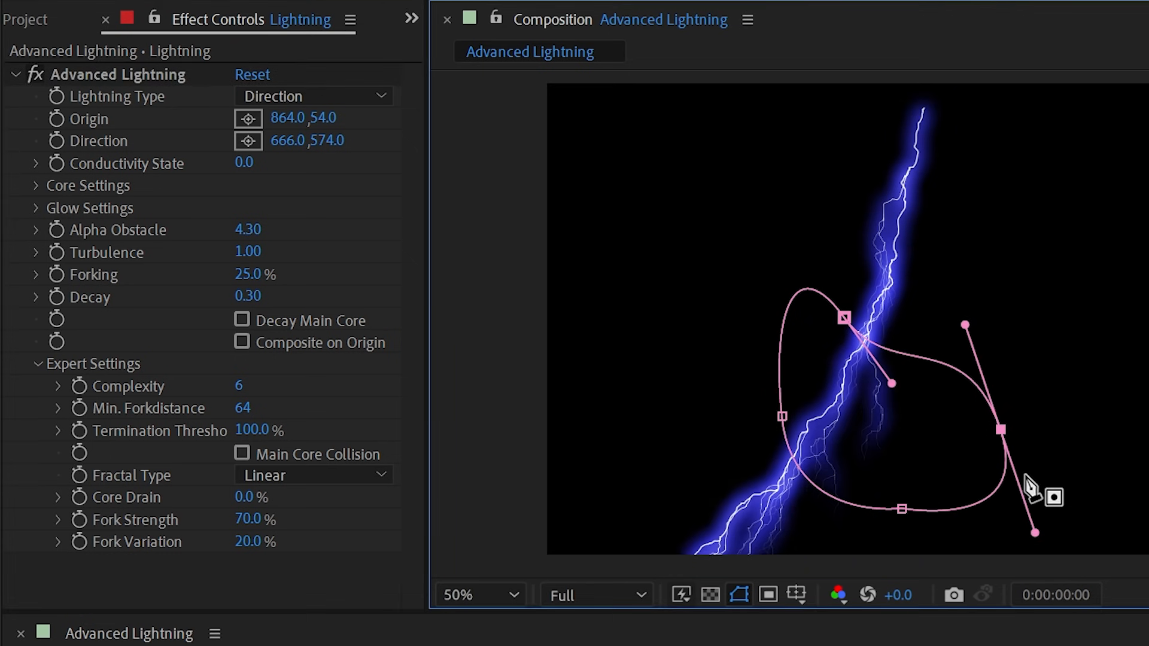
drag(1000, 430, 1061, 414)
drag(253, 433, 125, 453)
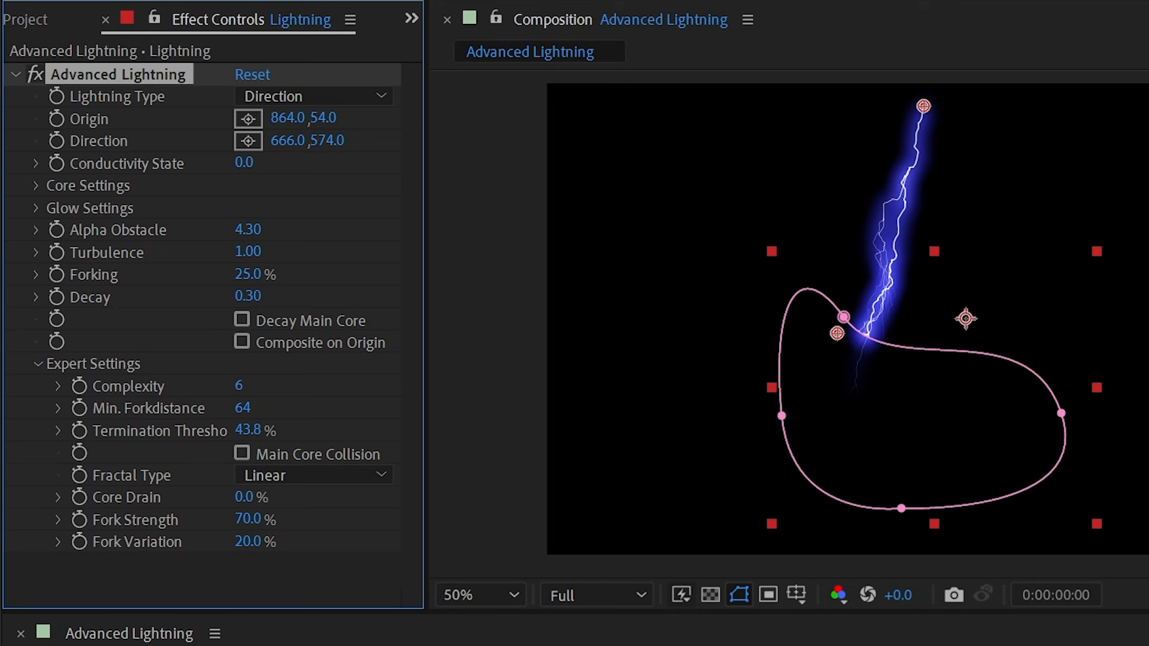
Move the lightning's Origin to 948, 446 and its Direction point to 588, 546 so the bolt meets the mask's upper edge
drag(835, 334, 807, 328)
drag(923, 106, 960, 278)
drag(806, 323, 803, 321)
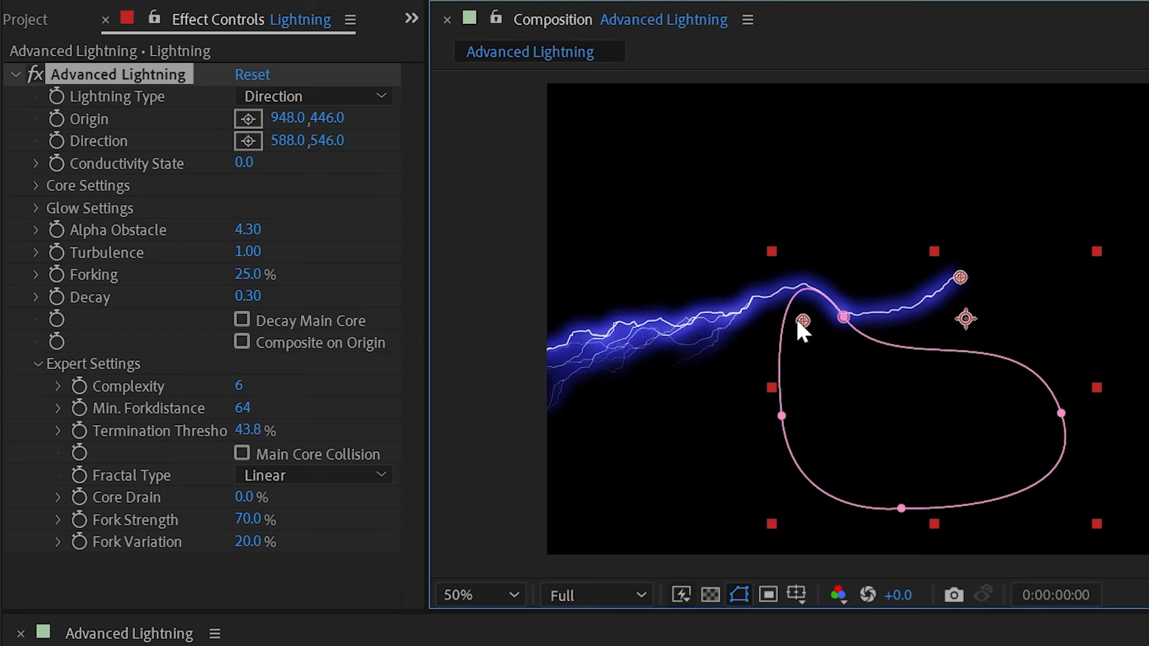
Stretch the mask's top edge upward into a tall narrow peak and move the lightning's Direction point to 308, 486
click(842, 317)
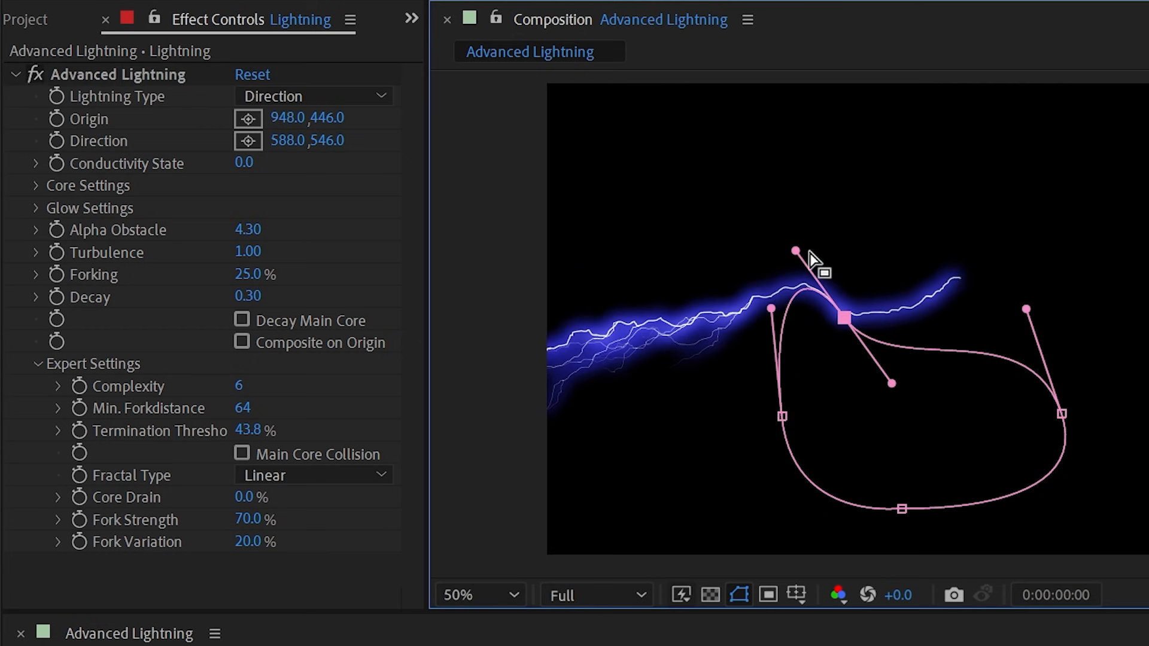
drag(816, 264, 761, 174)
drag(770, 309, 724, 99)
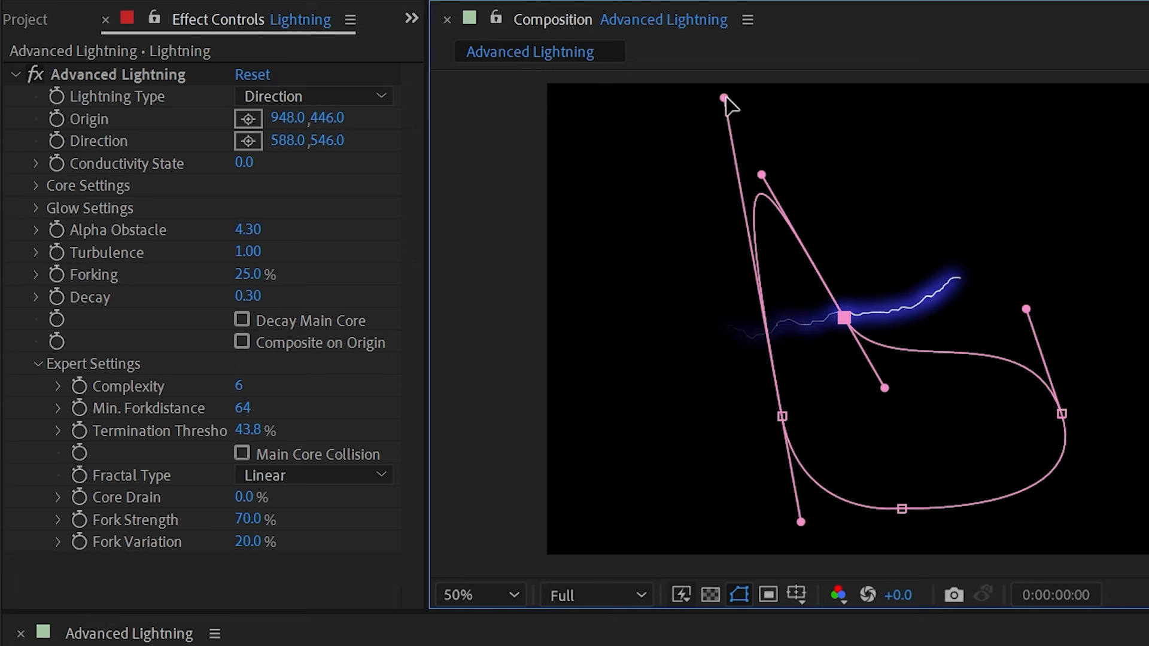
click(118, 75)
drag(803, 320, 680, 294)
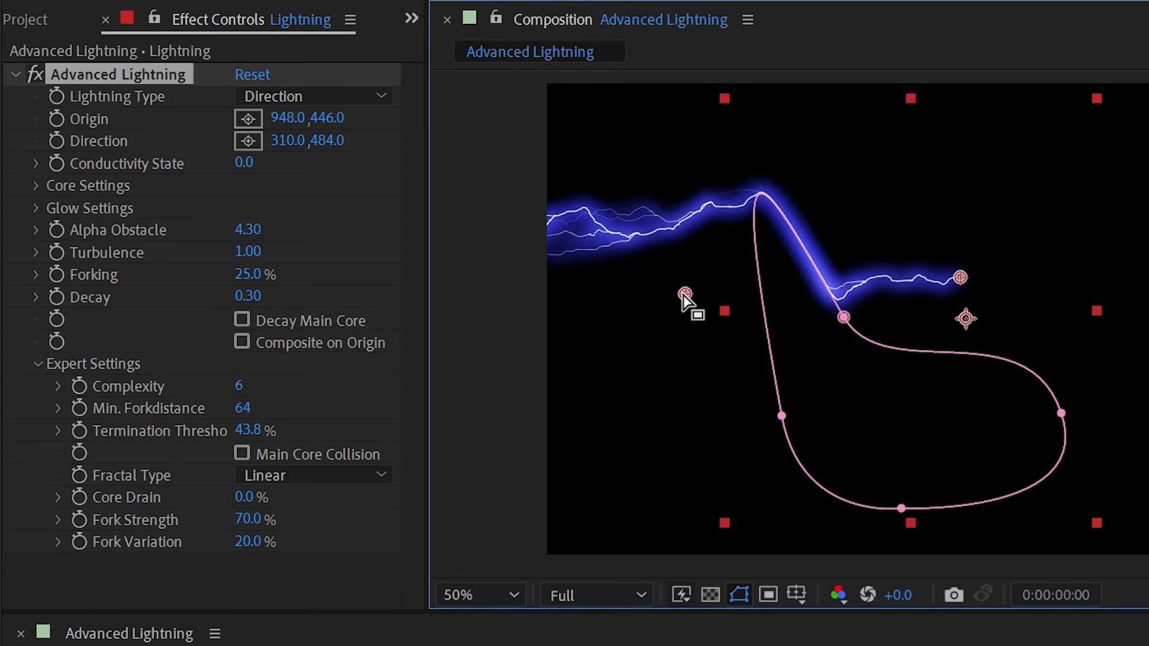
Try a Termination Threshold of 55.3%, set it to 41.6%, and move the lightning's Origin to 1098, 464
drag(249, 430, 418, 429)
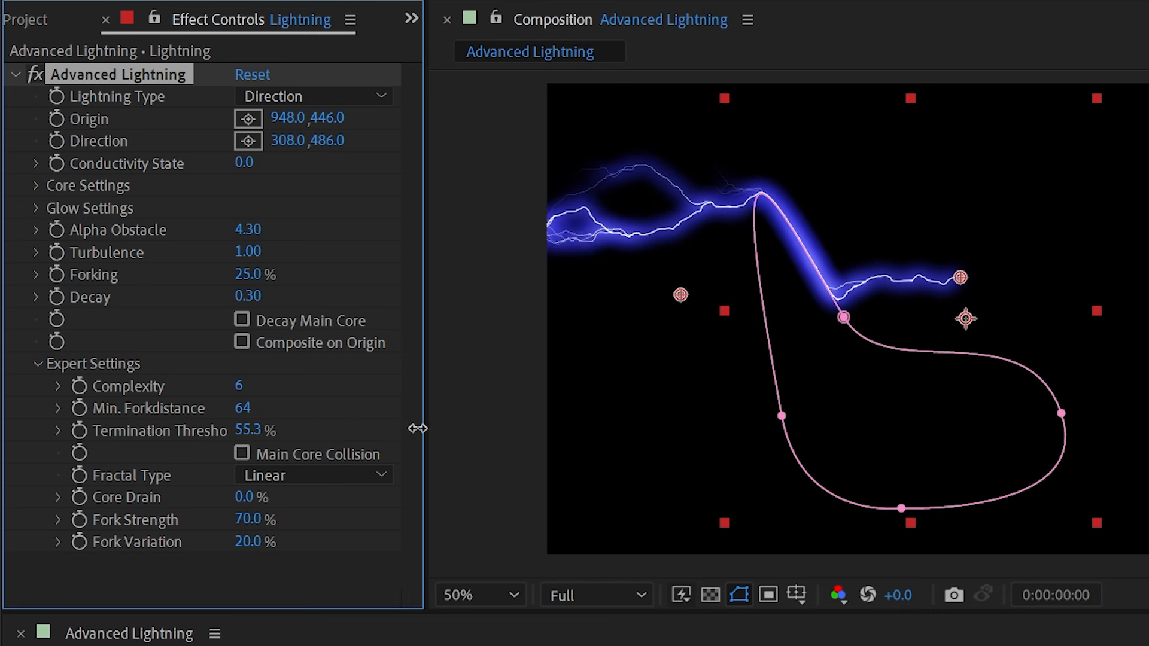
drag(248, 439, 65, 452)
drag(952, 285, 1025, 285)
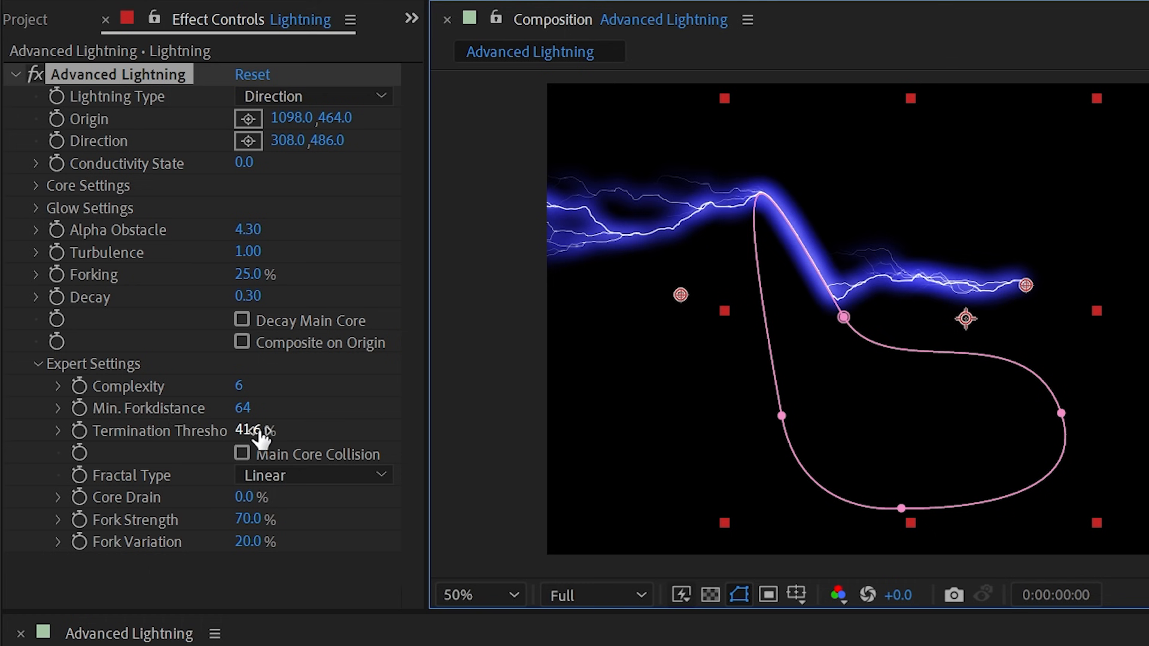
Try Main Core Collision with the Direction point at 138, 442 and the Origin at 794, 386, and disable it again
click(290, 453)
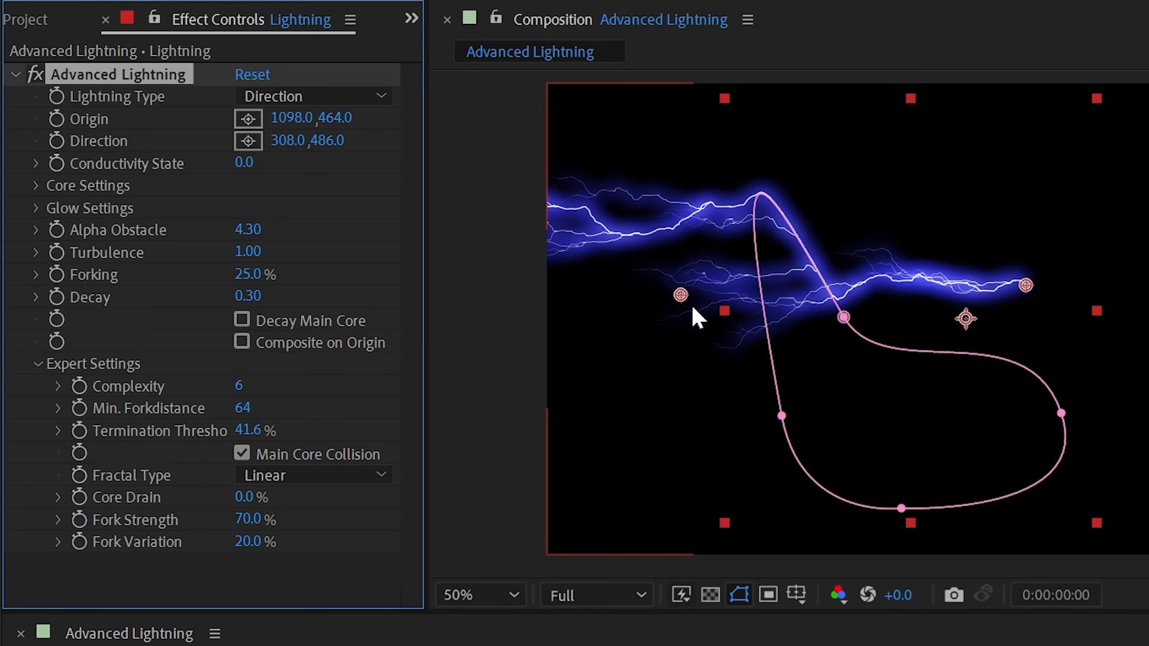
drag(680, 294, 606, 275)
drag(1026, 285, 892, 248)
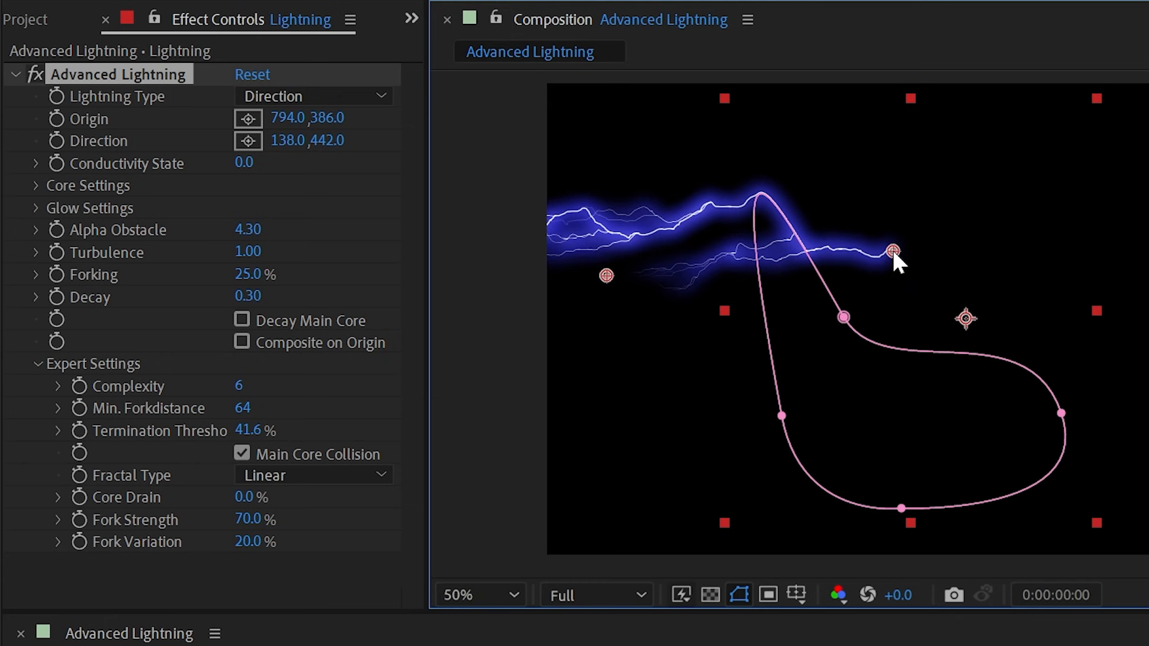
click(261, 458)
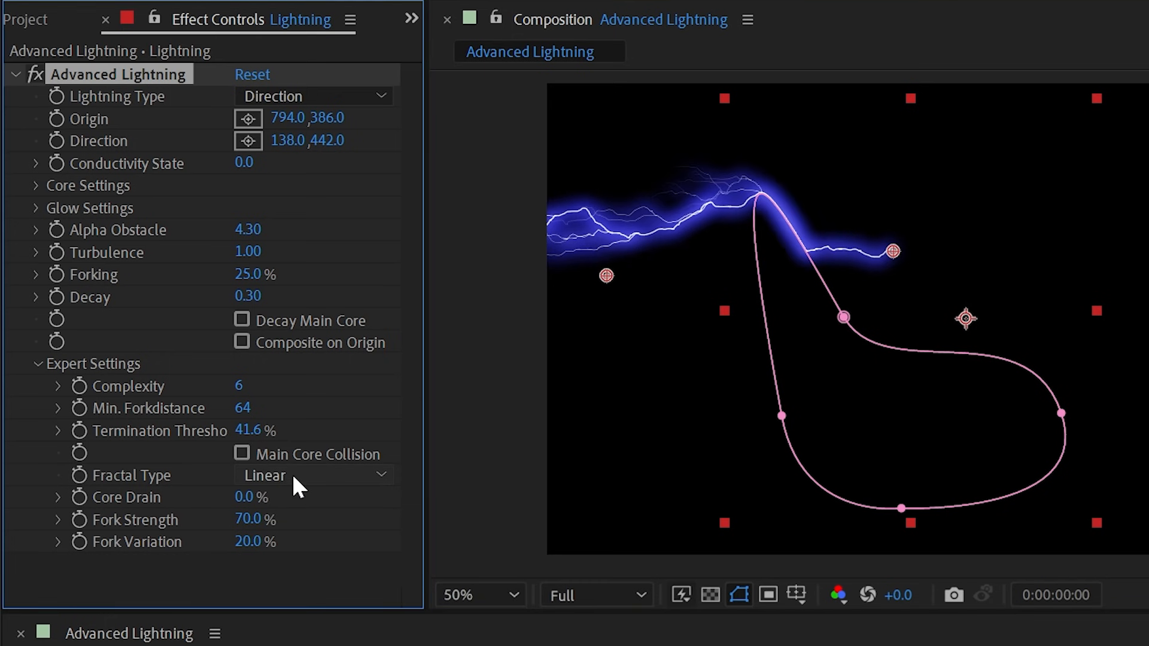
Change the lightning's Fractal Type to Semi Linear
scroll(761, 172, up, 1)
drag(630, 184, 978, 382)
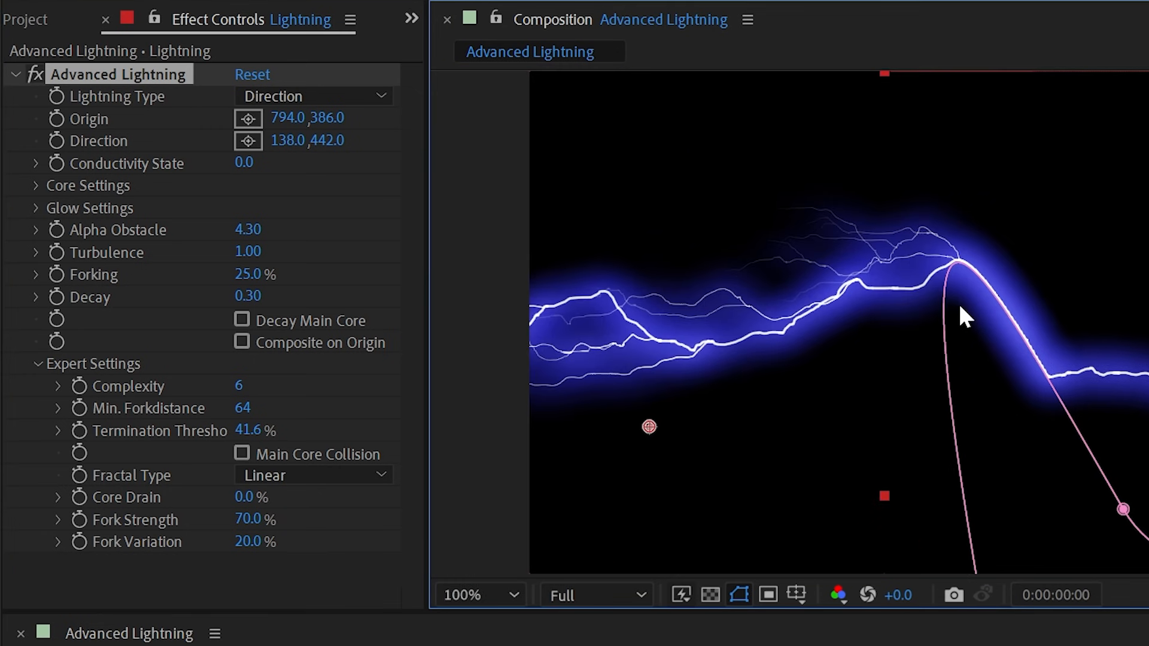
click(304, 474)
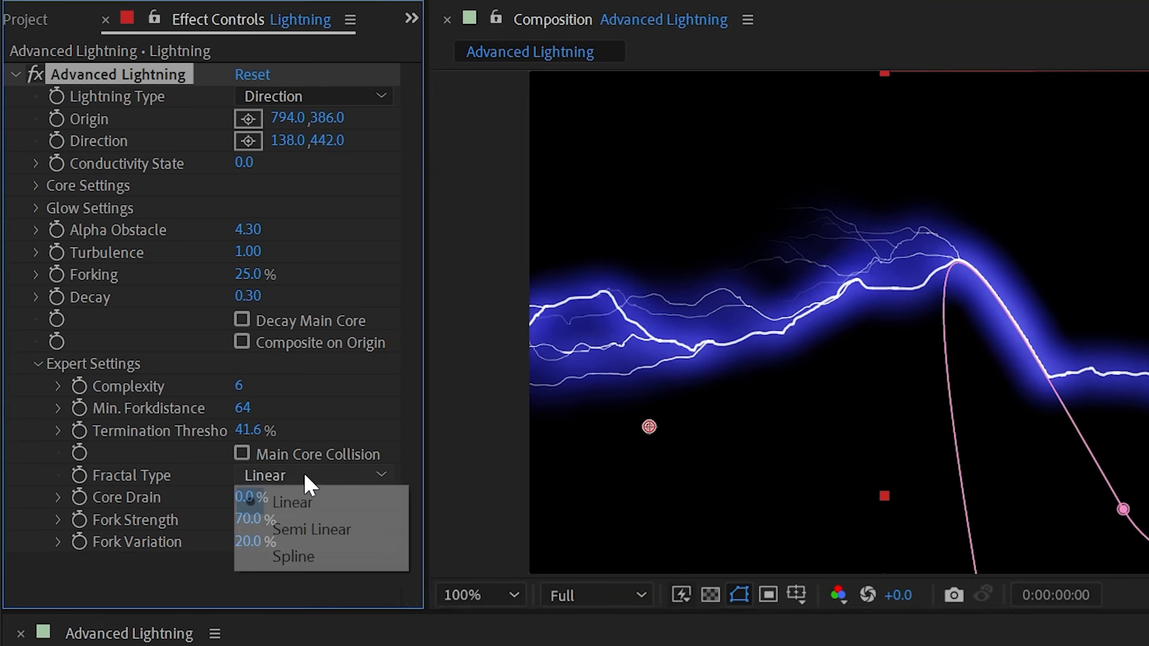
click(358, 531)
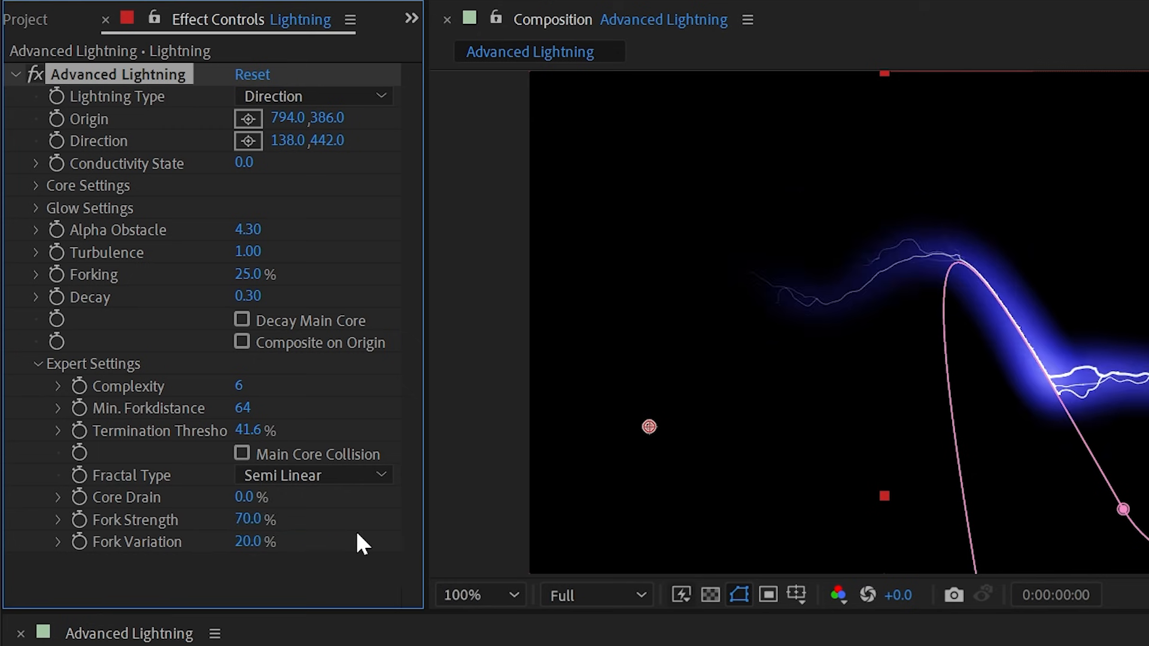
Delete the mask from the lightning layer
double_click(1122, 508)
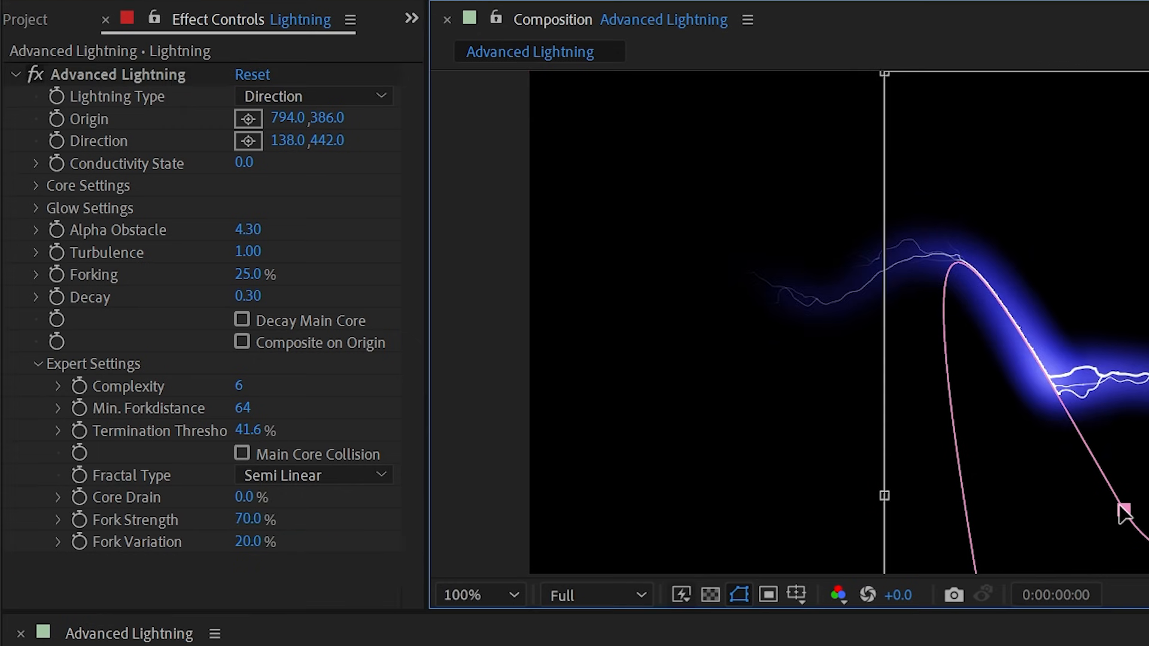
drag(984, 385, 1030, 645)
double_click(1120, 364)
scroll(1118, 358, up, 1)
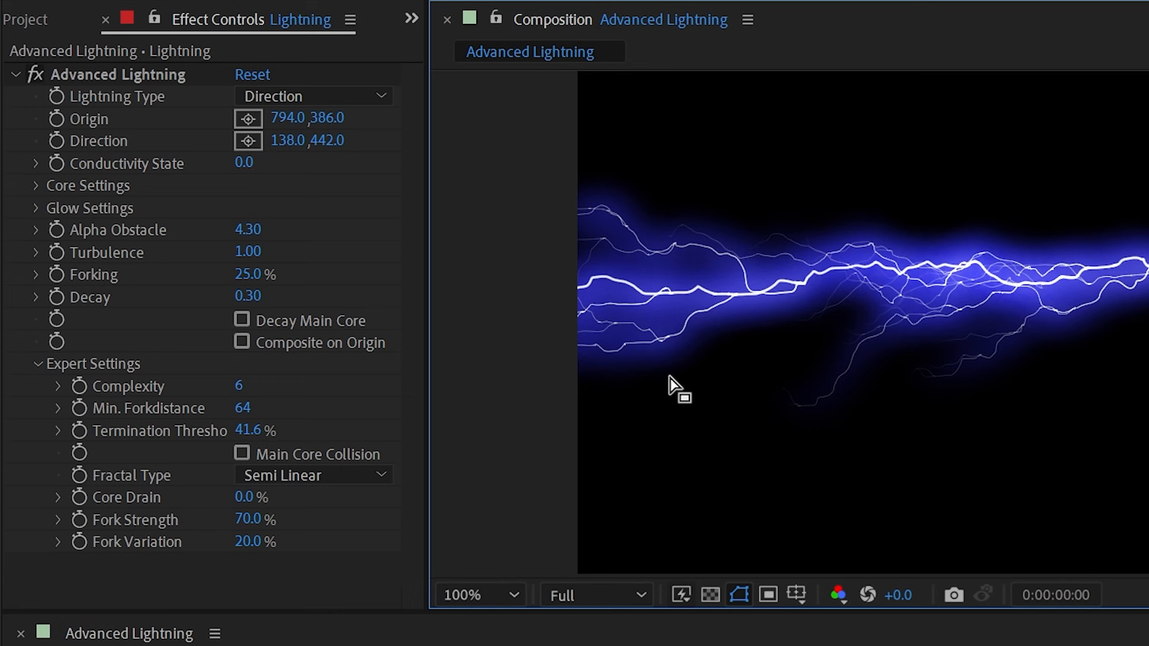
Compare the Linear and Spline fractal types, keep Spline, and set Complexity to 8
click(286, 476)
click(302, 503)
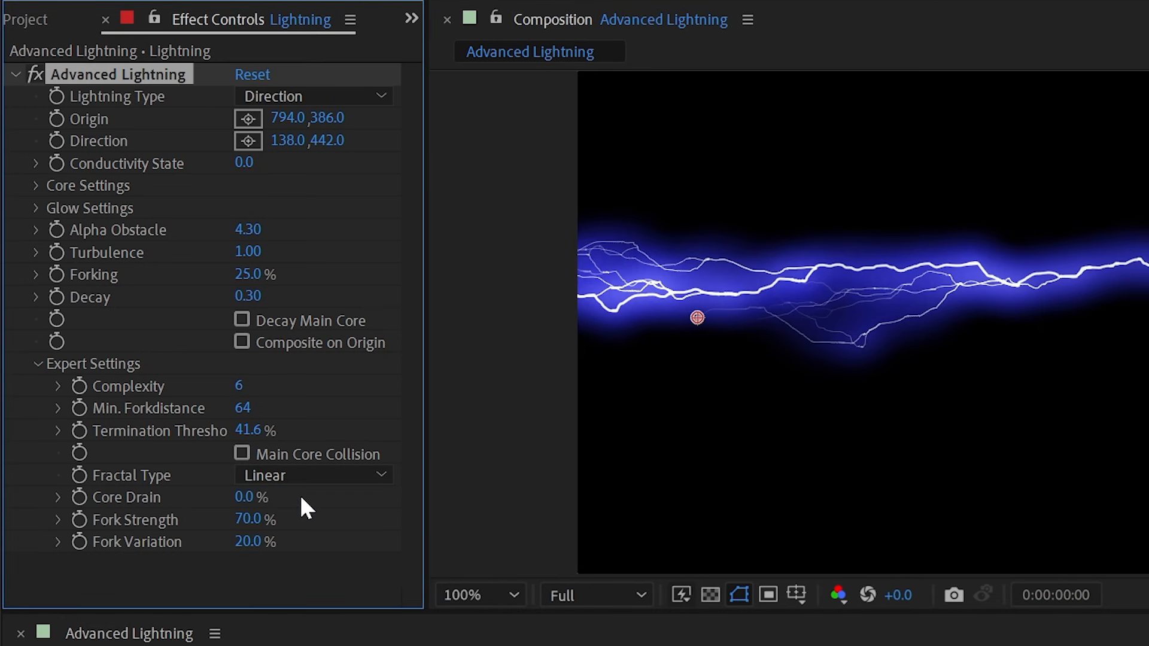
click(292, 477)
click(316, 556)
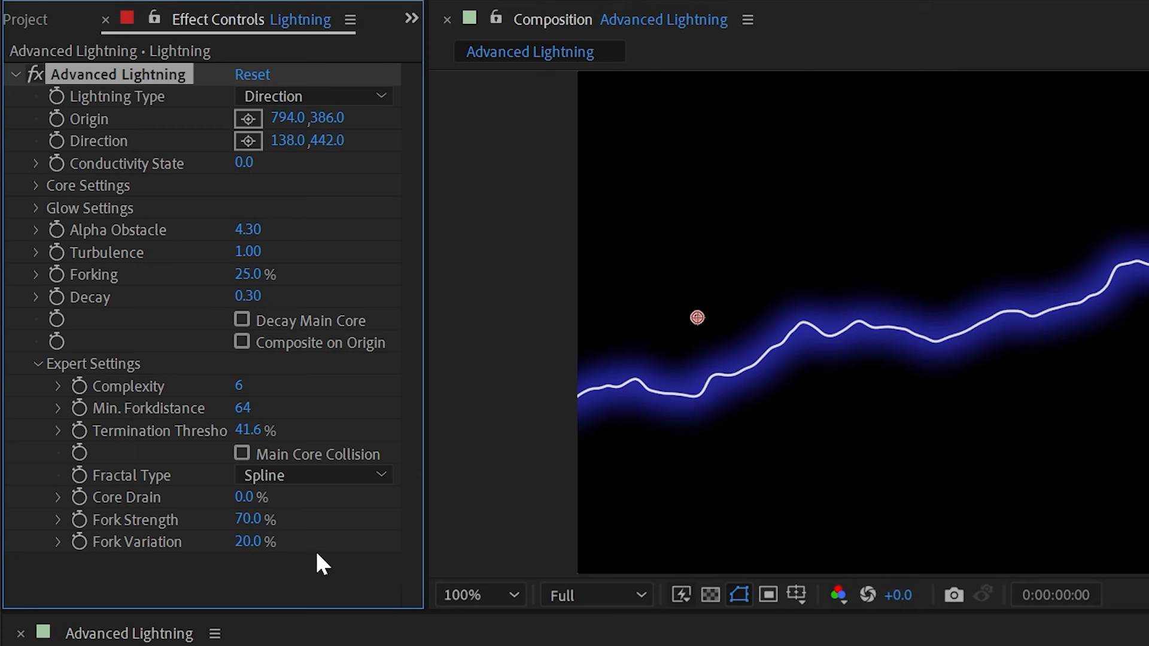
drag(238, 385, 260, 404)
click(239, 385)
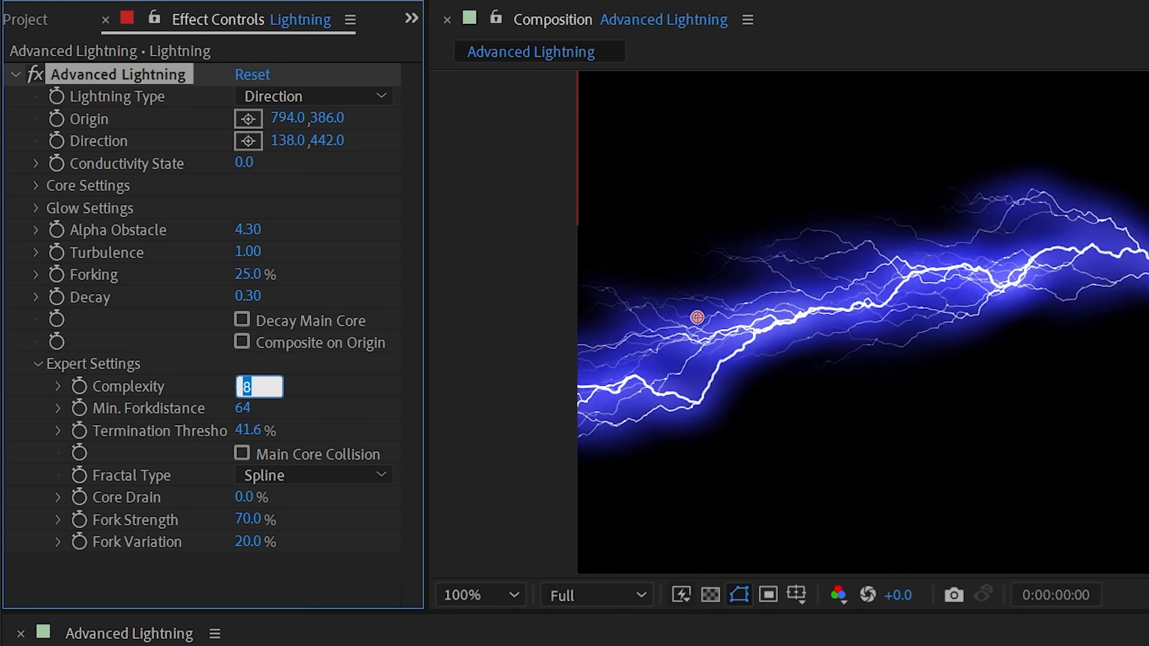
click(1003, 463)
click(179, 645)
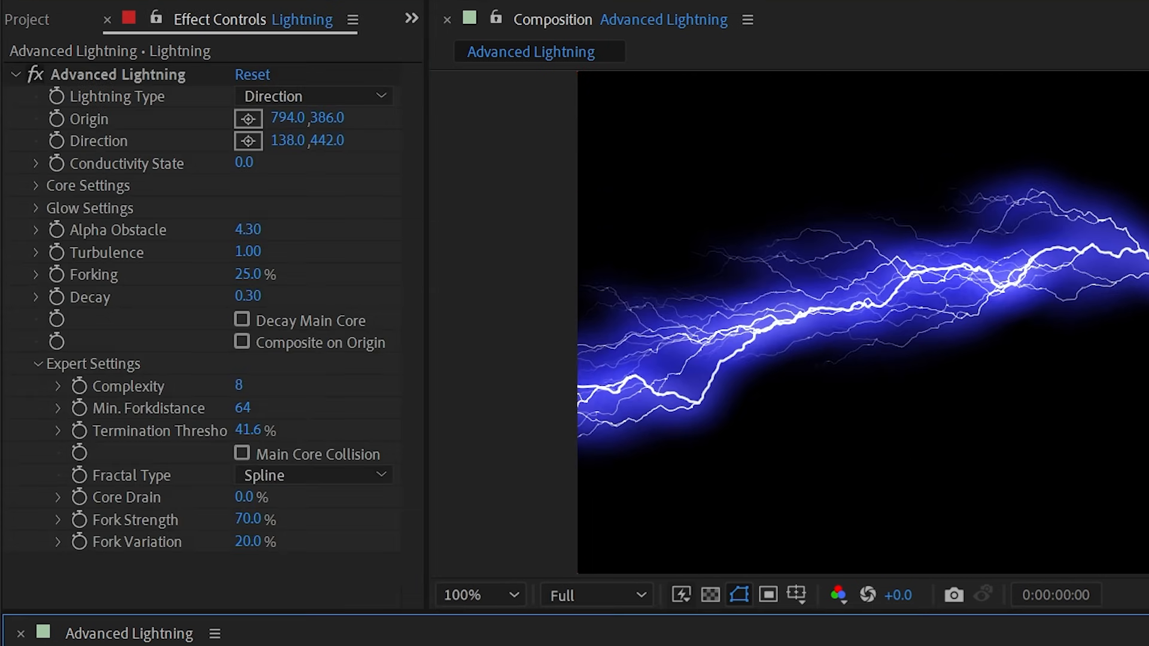
Set the Fractal Type back to Linear and Complexity to 6
click(287, 476)
click(290, 502)
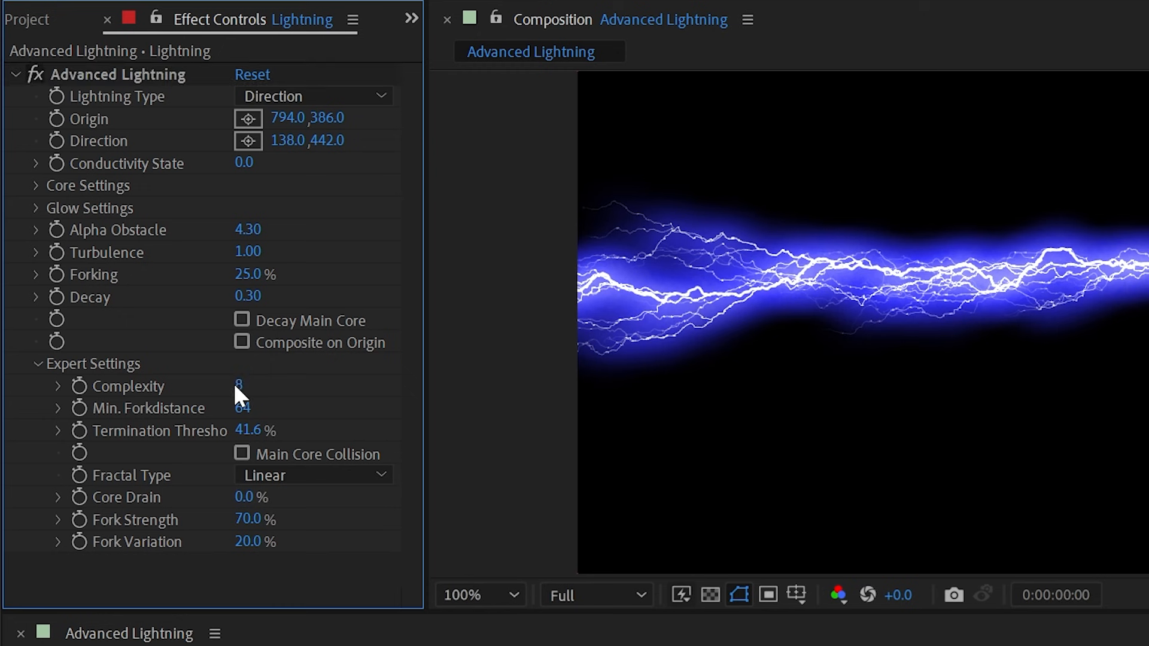
click(238, 387)
text(6)
key(Return)
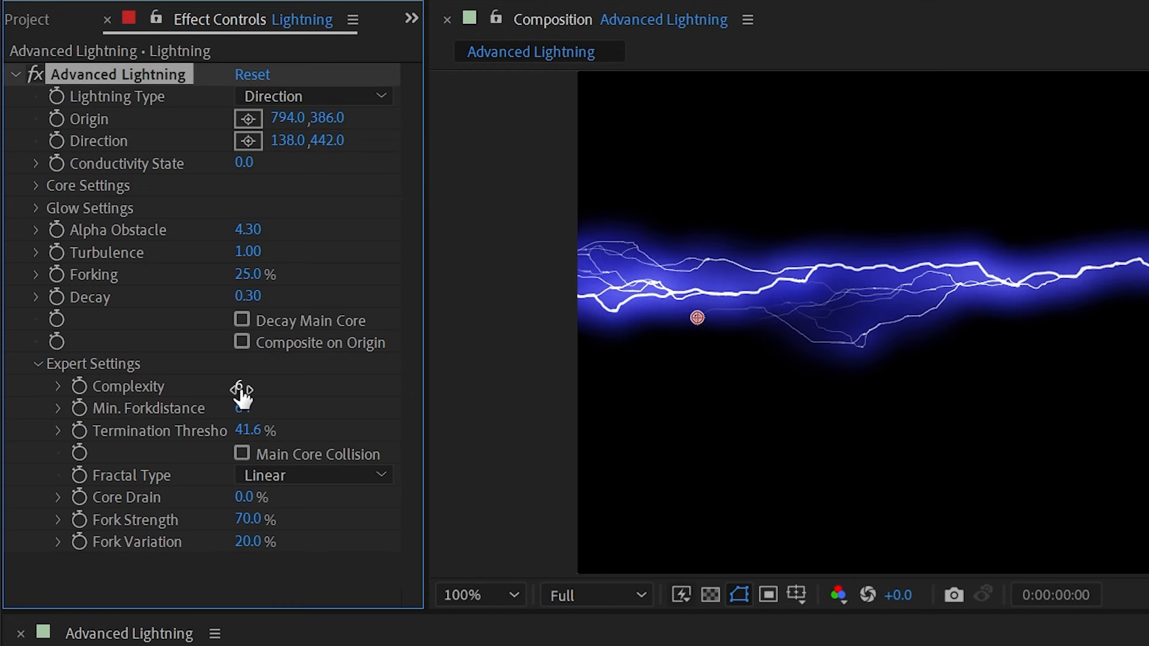
Make the bolt vertical with its Origin at 940, 30 and Direction at 934, 920, and try Core Drain at 99% and 42%
key(comma)
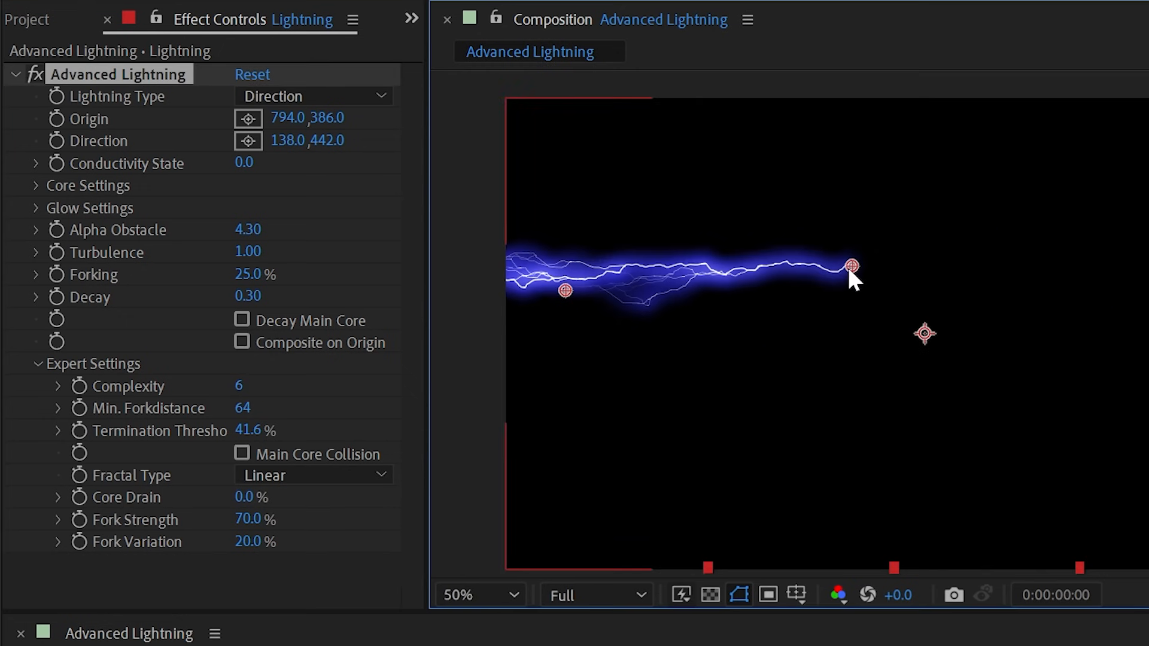
drag(851, 266, 915, 110)
drag(565, 291, 904, 502)
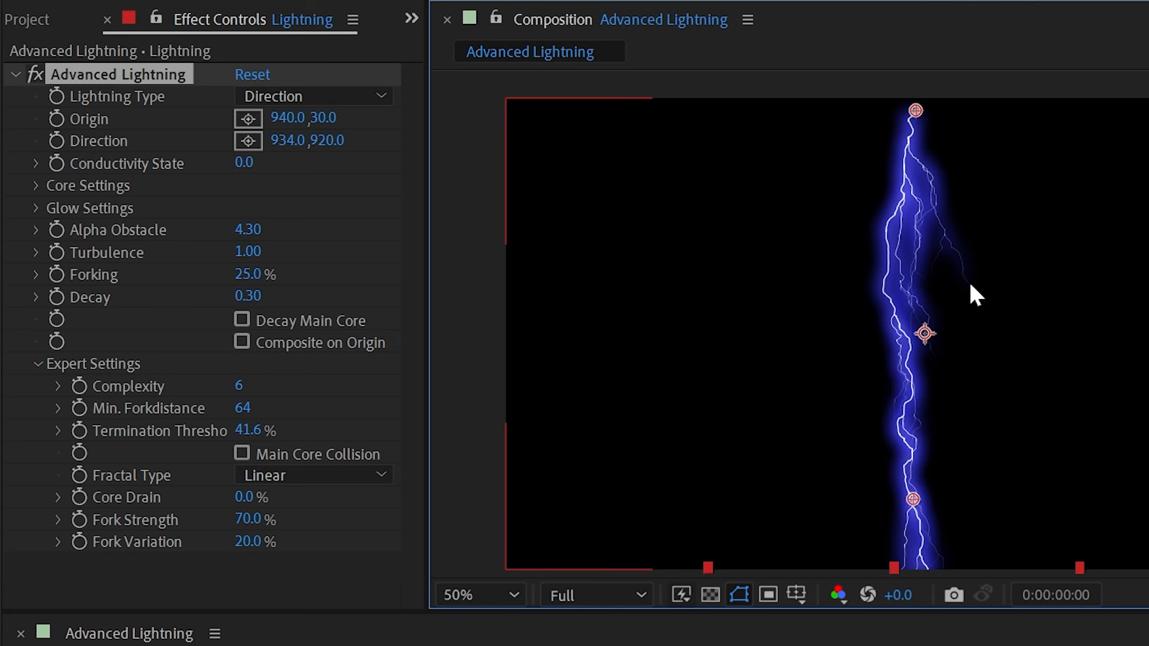
drag(245, 497, 499, 503)
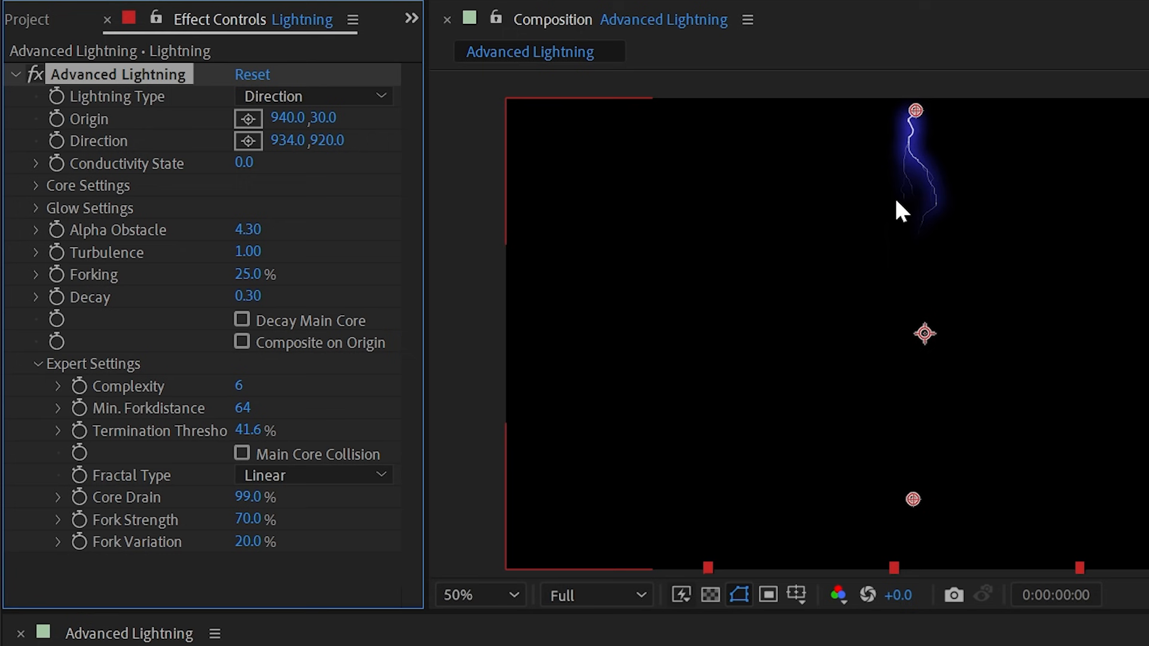
drag(248, 497, 218, 511)
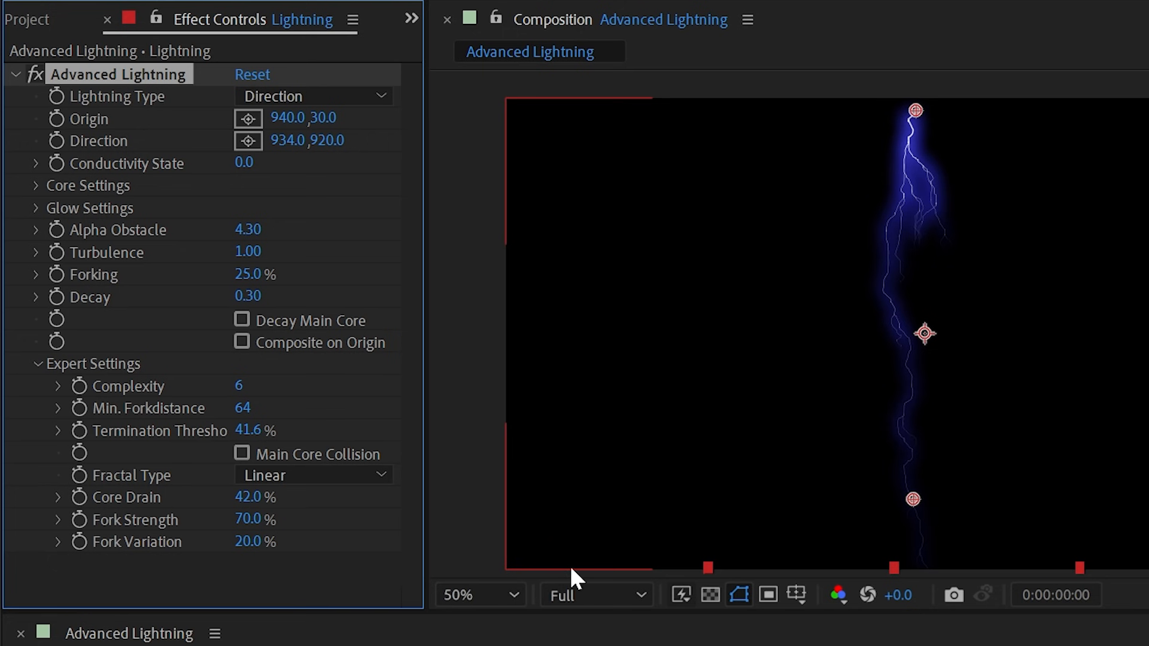
Try a Min. Forkdistance of 191 and undo the change
drag(242, 408, 254, 416)
drag(275, 417, 381, 394)
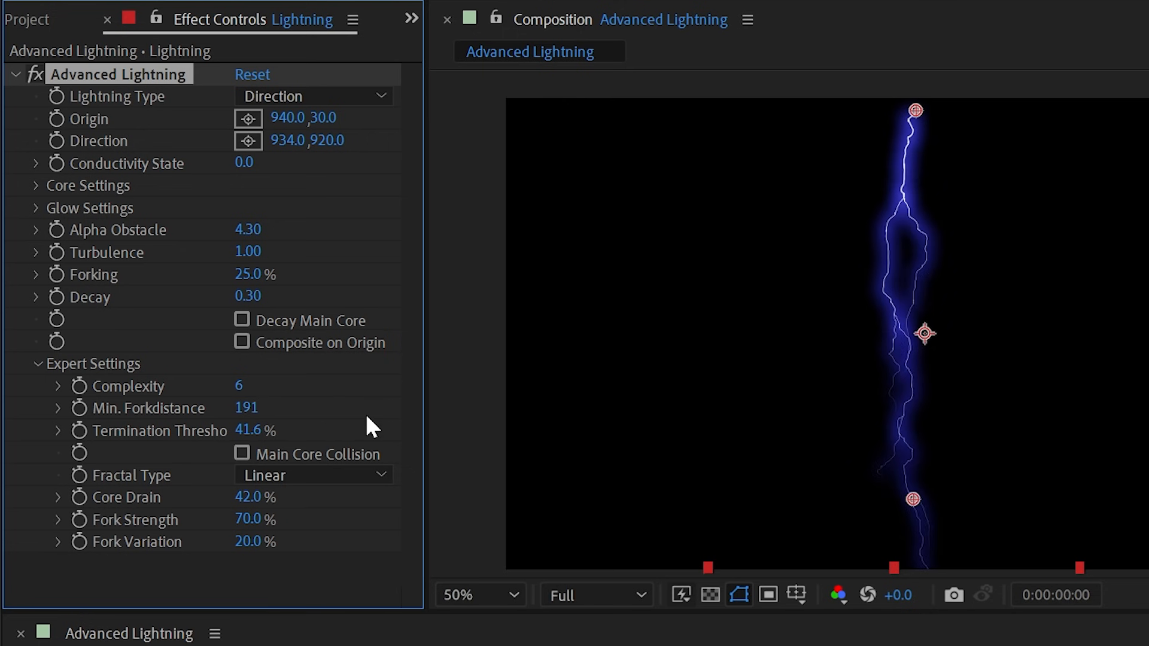
mouse_move(249, 497)
mouse_down()
mouse_move(298, 496)
mouse_move(248, 497)
mouse_up()
key(ctrl+z)
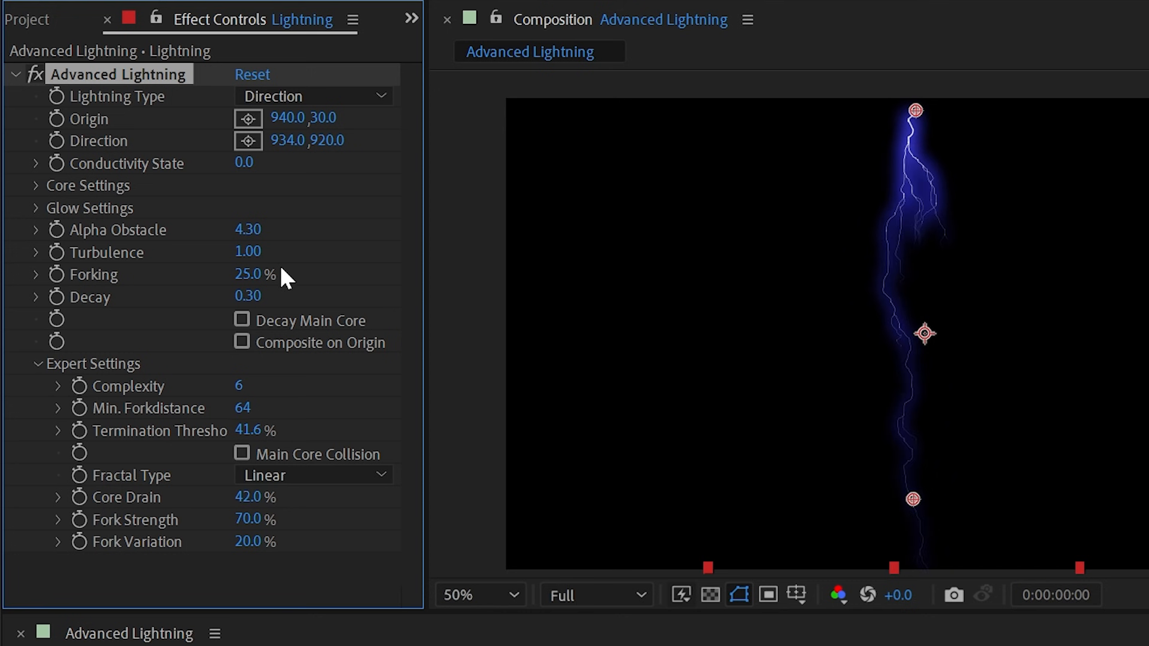
Set Forking to 95% and compare Core Drain at 0% and 14%
drag(249, 275, 340, 279)
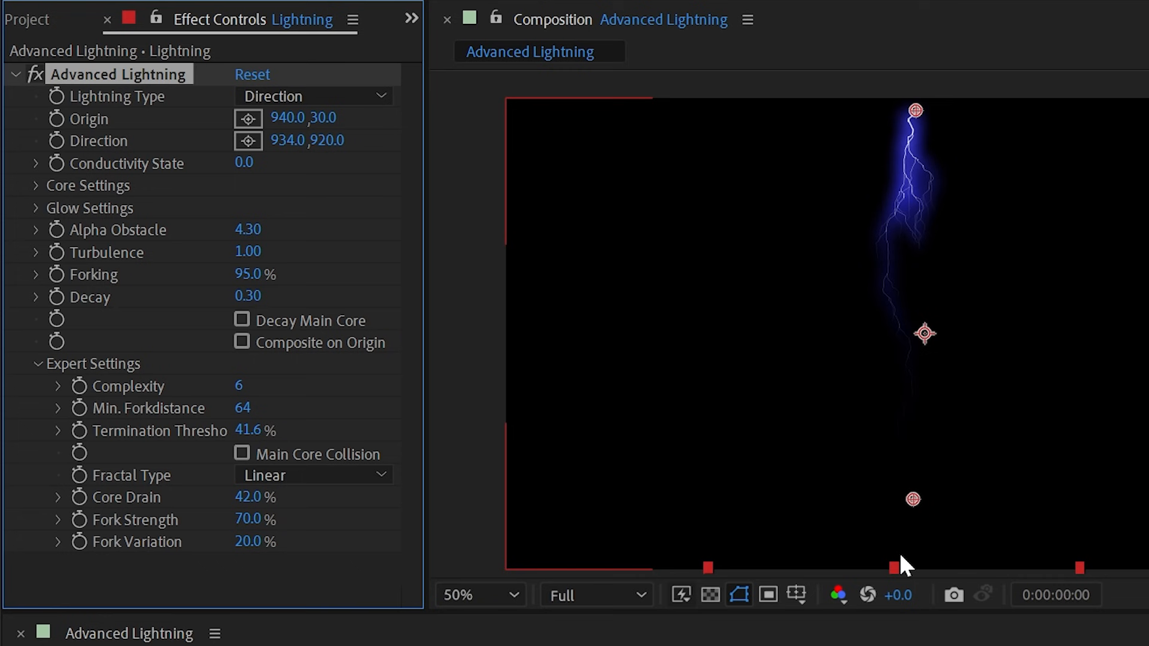
drag(249, 497, 48, 508)
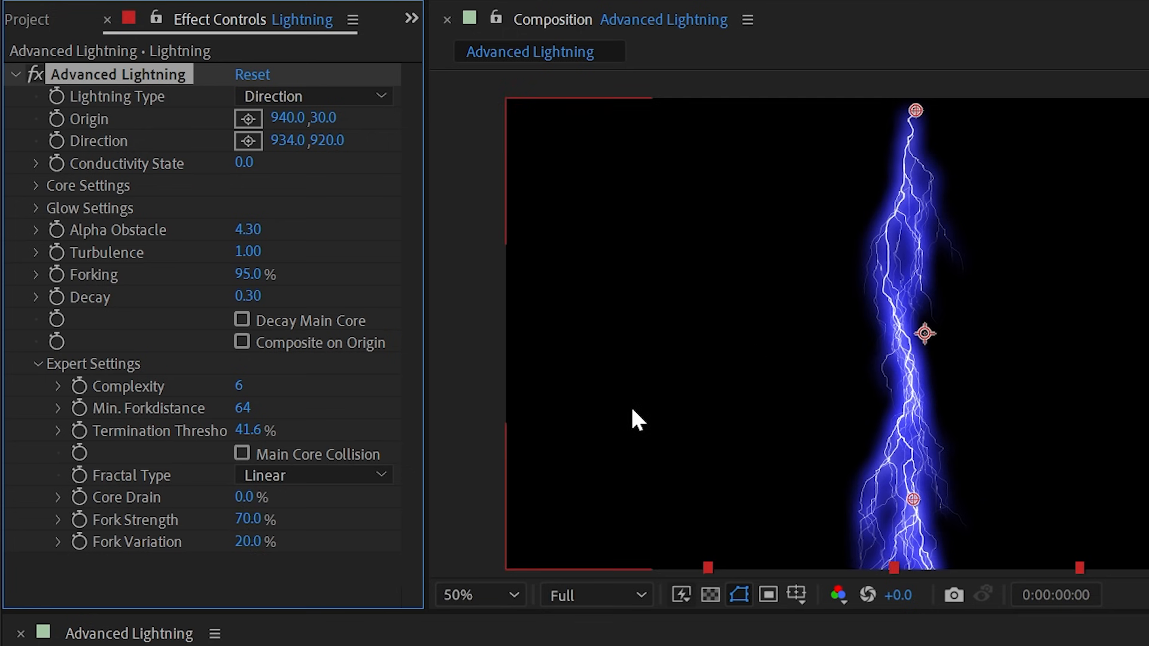
drag(254, 501, 263, 501)
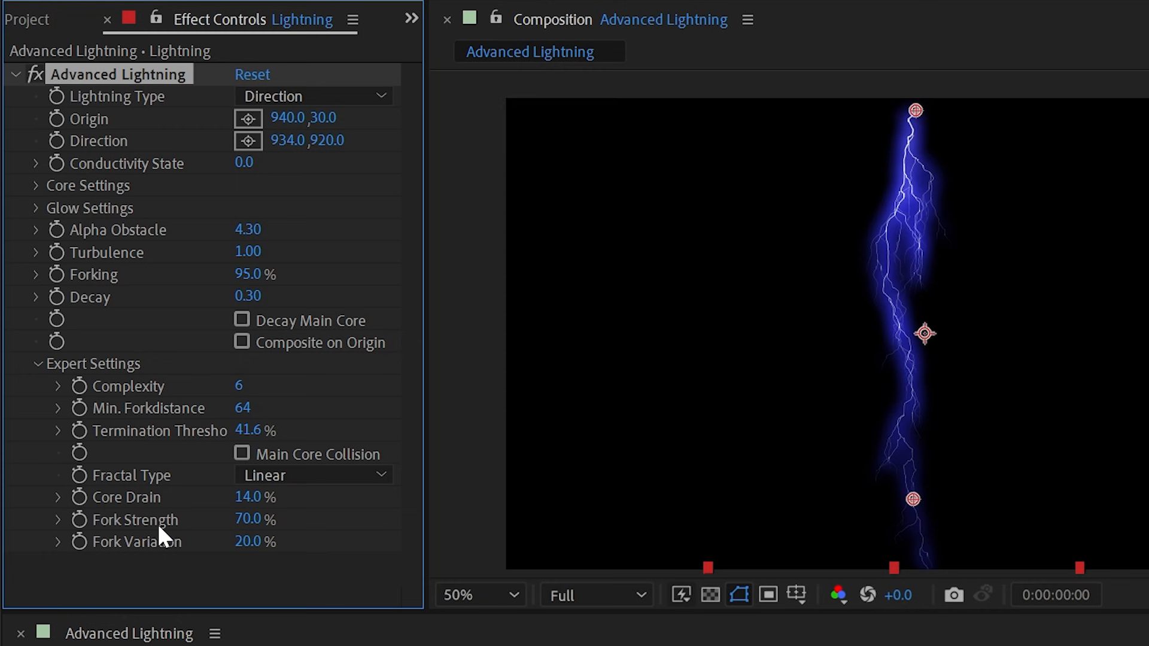
Return Core Drain to 0% with Fork Strength at 70%, set Fork Variation to 100%, and collapse the Expert Settings
drag(256, 520, 181, 519)
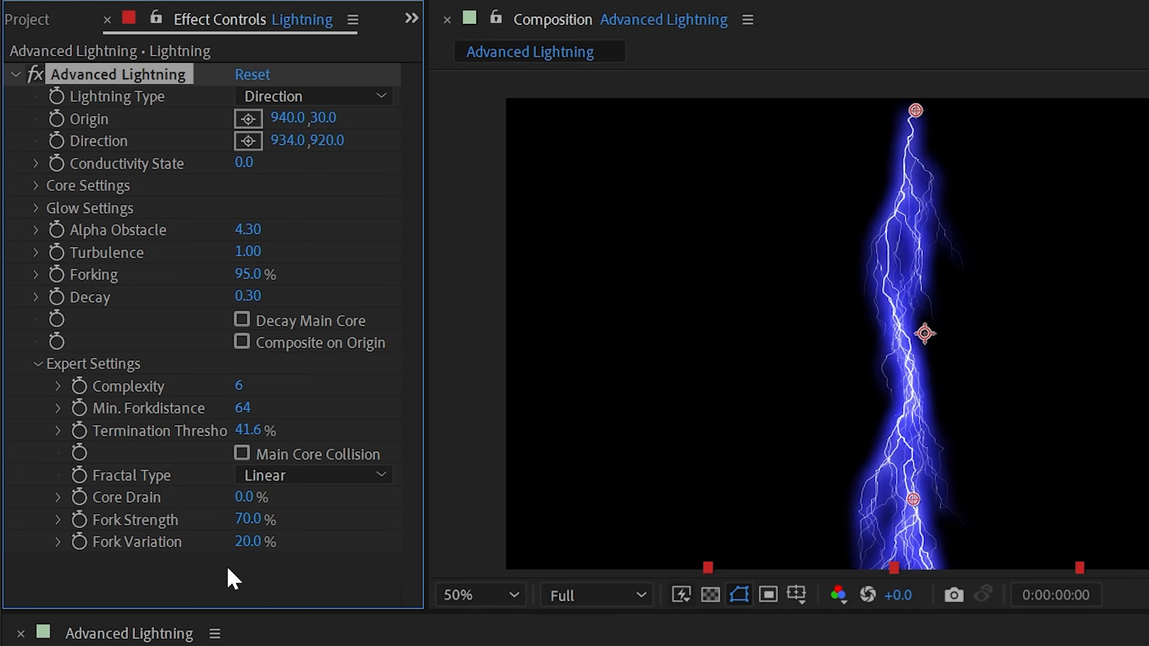
drag(246, 545, 357, 540)
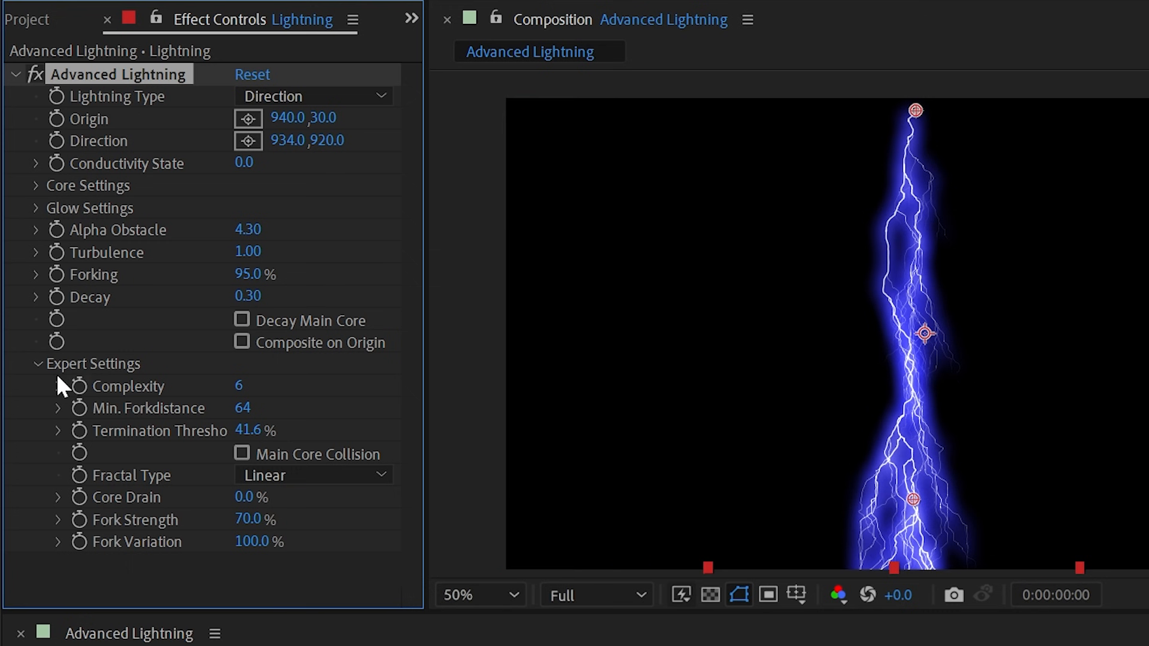
click(37, 364)
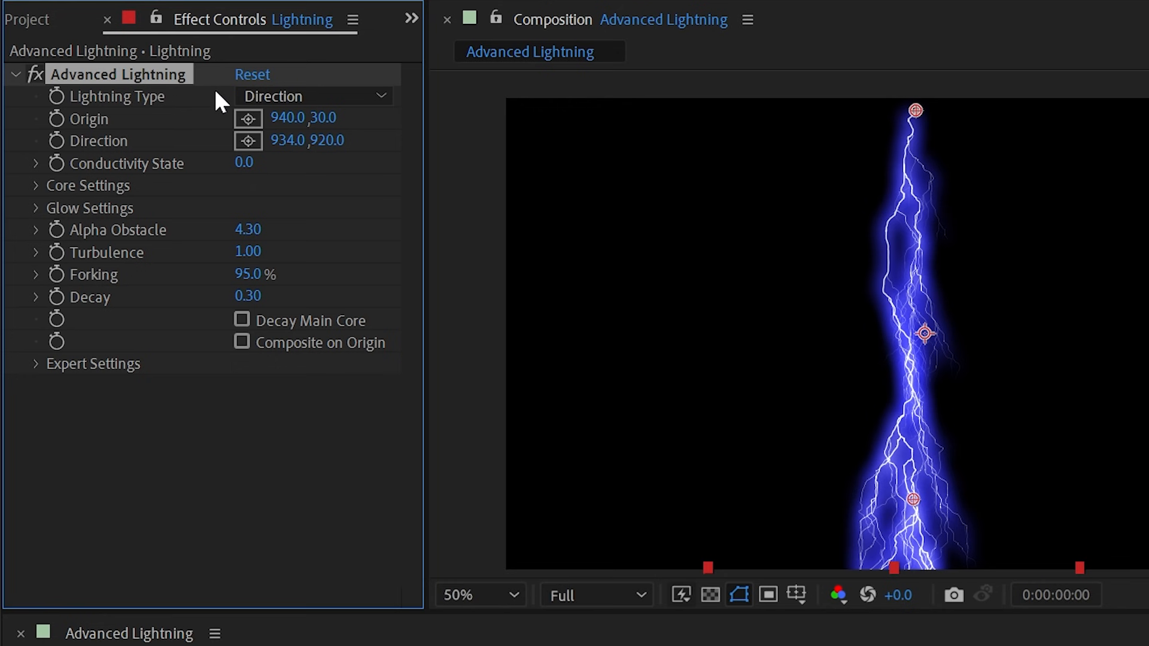
Reset the Advanced Lightning effect to its defaults and set the Lightning Type to Strike
click(259, 74)
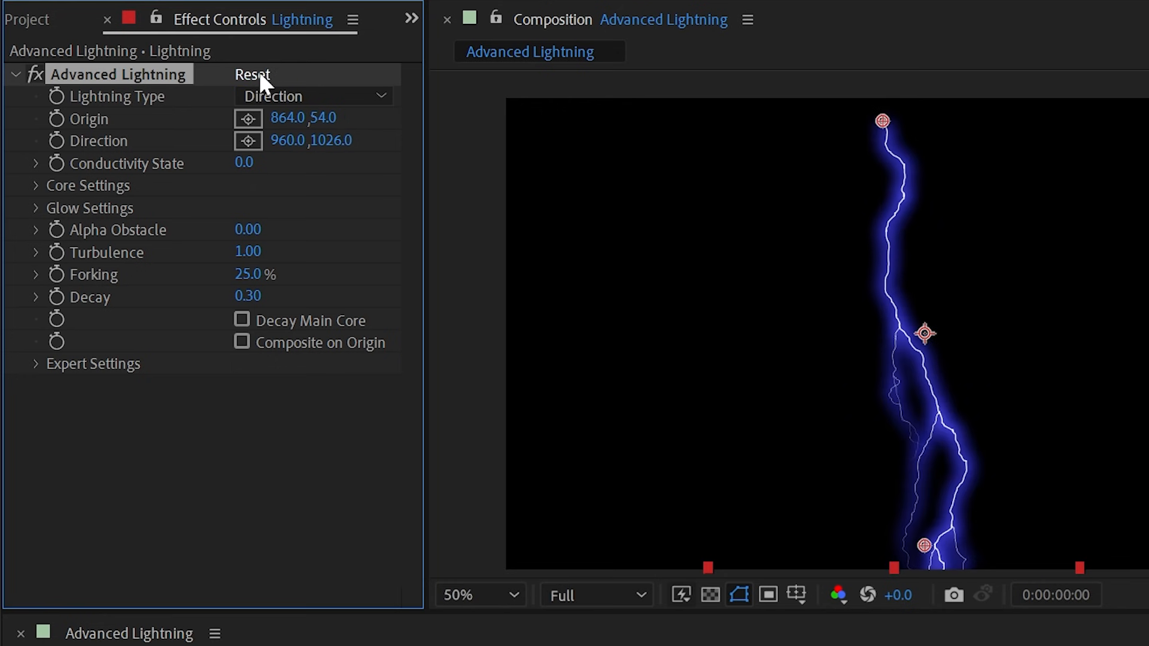
click(282, 96)
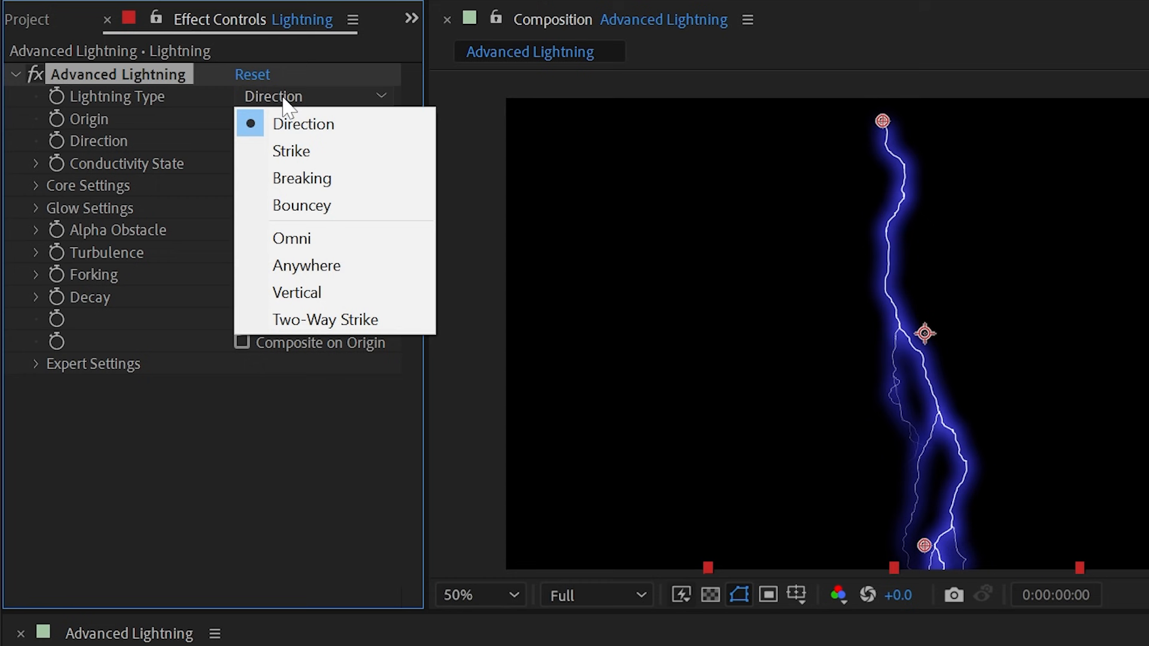
click(299, 152)
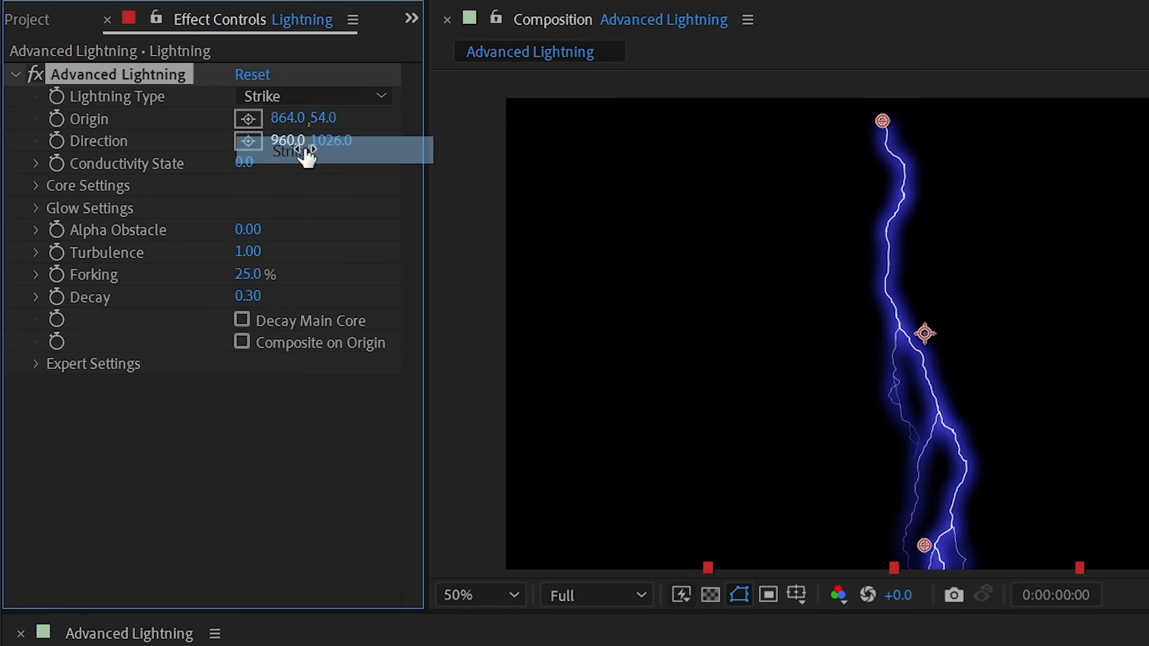
click(270, 101)
click(154, 115)
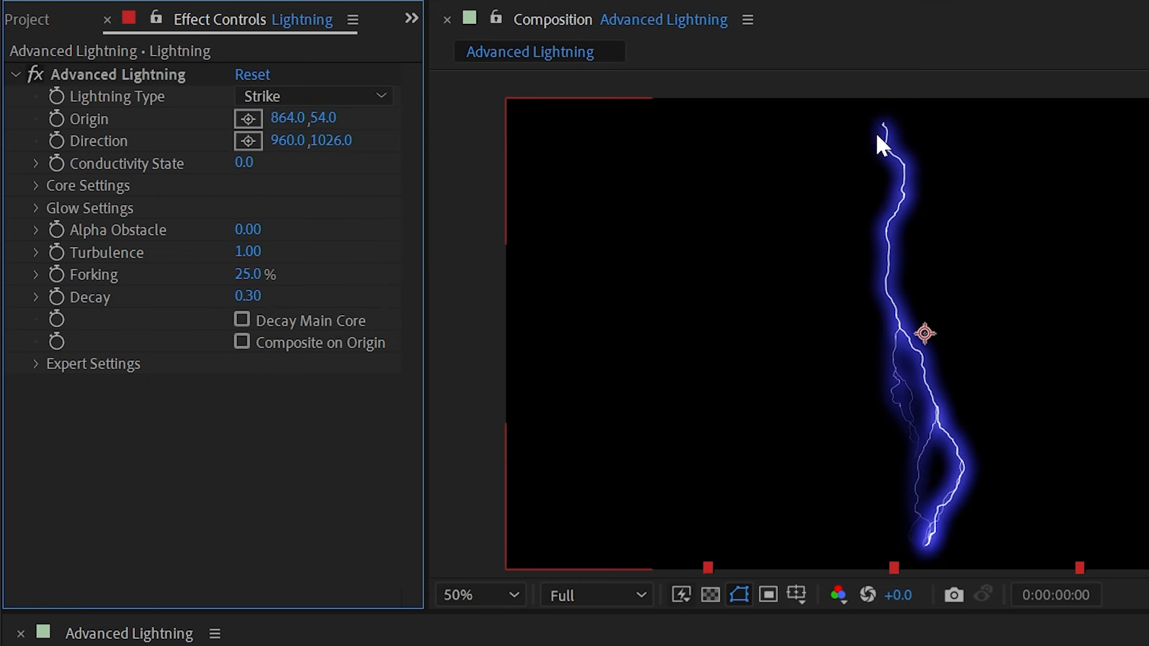
Reposition the Strike bolt's Direction point to -4, 802 on the composition's left edge
click(187, 81)
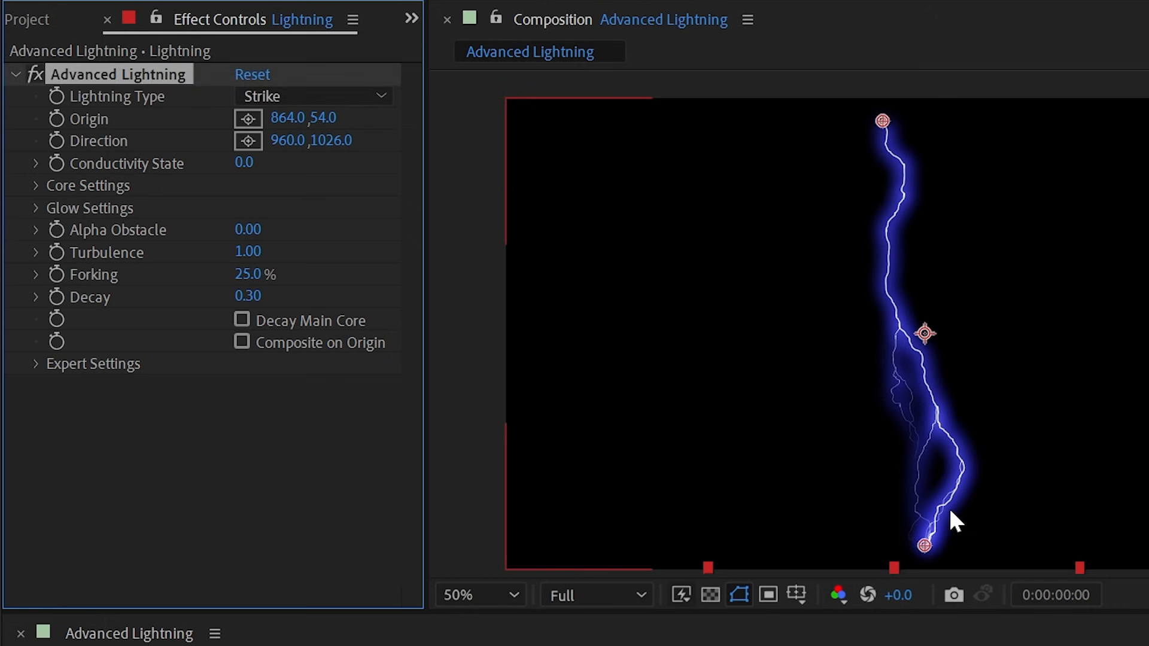
drag(924, 545, 504, 450)
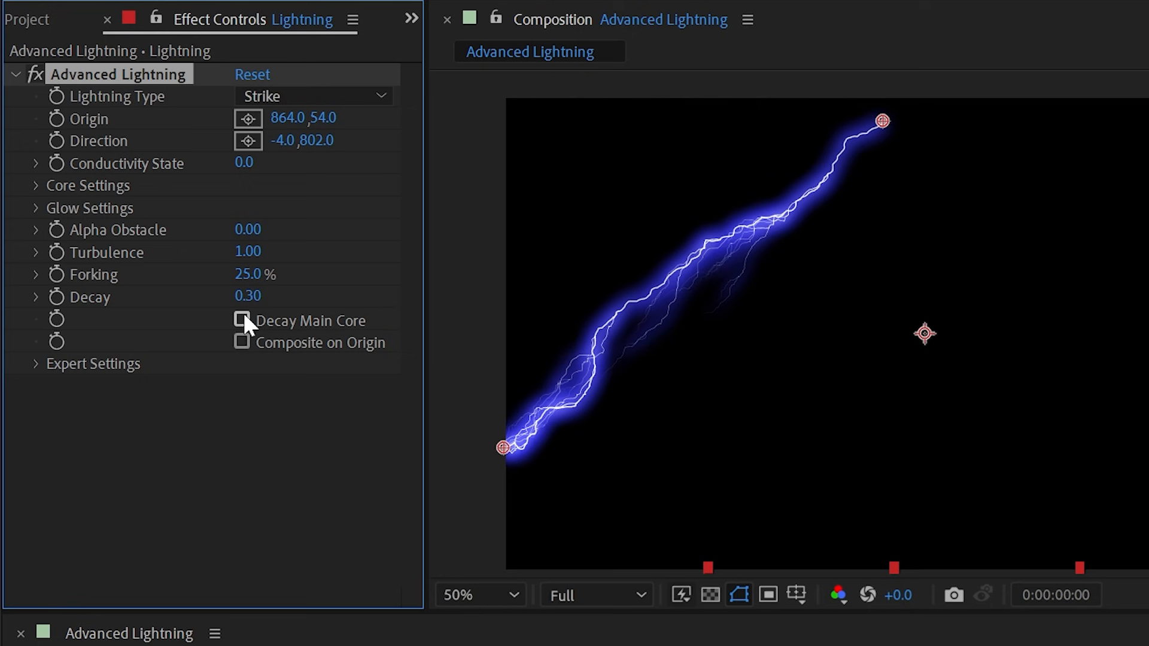
Enable Decay Main Core and keyframe Decay from 5.27 at frame 0 to 0.08 at frame 3
click(302, 320)
drag(246, 296, 747, 276)
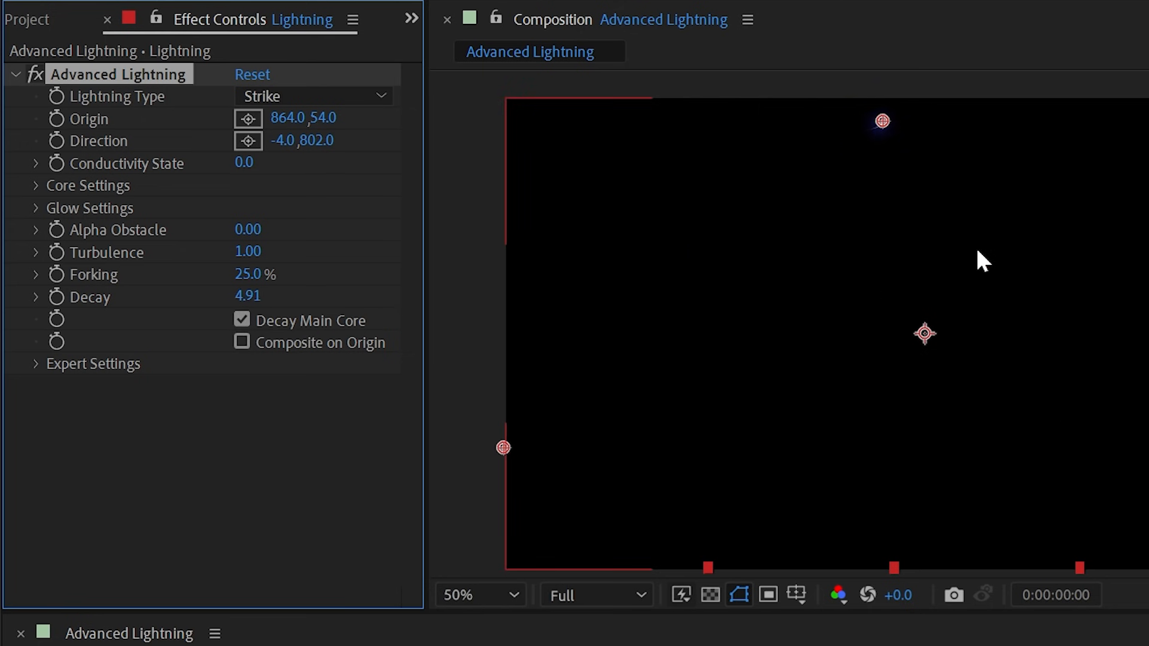
click(55, 297)
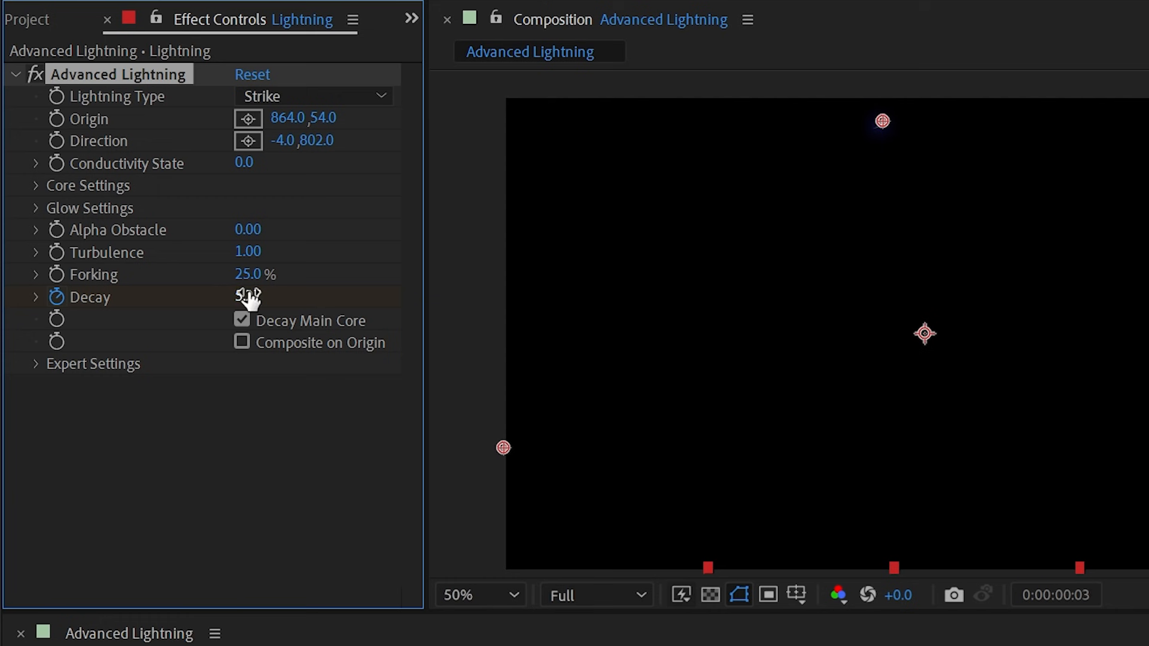
drag(248, 298, 810, 185)
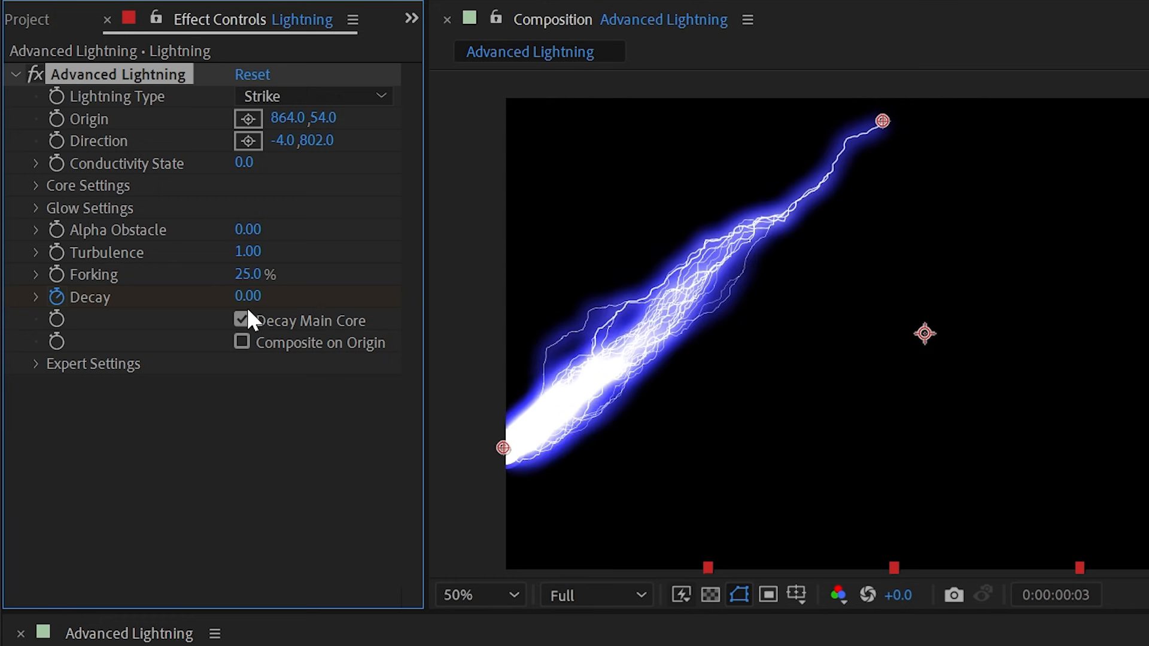
drag(249, 297, 260, 299)
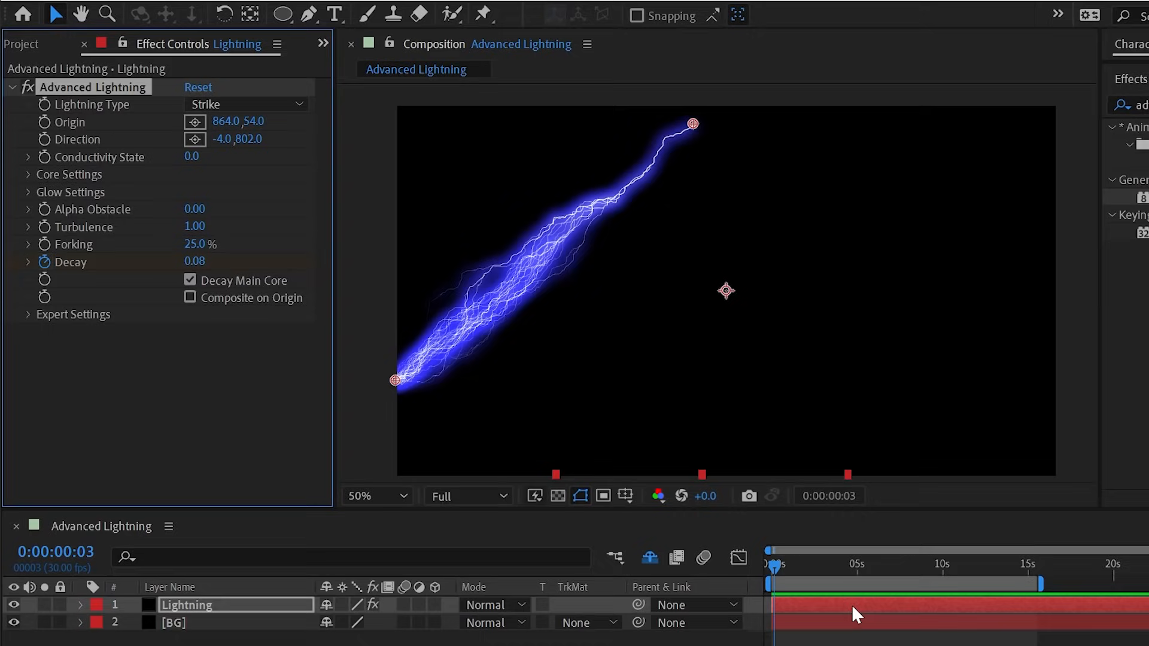
Trim the Lightning layer to about the first six frames and preview the strike animation
click(743, 547)
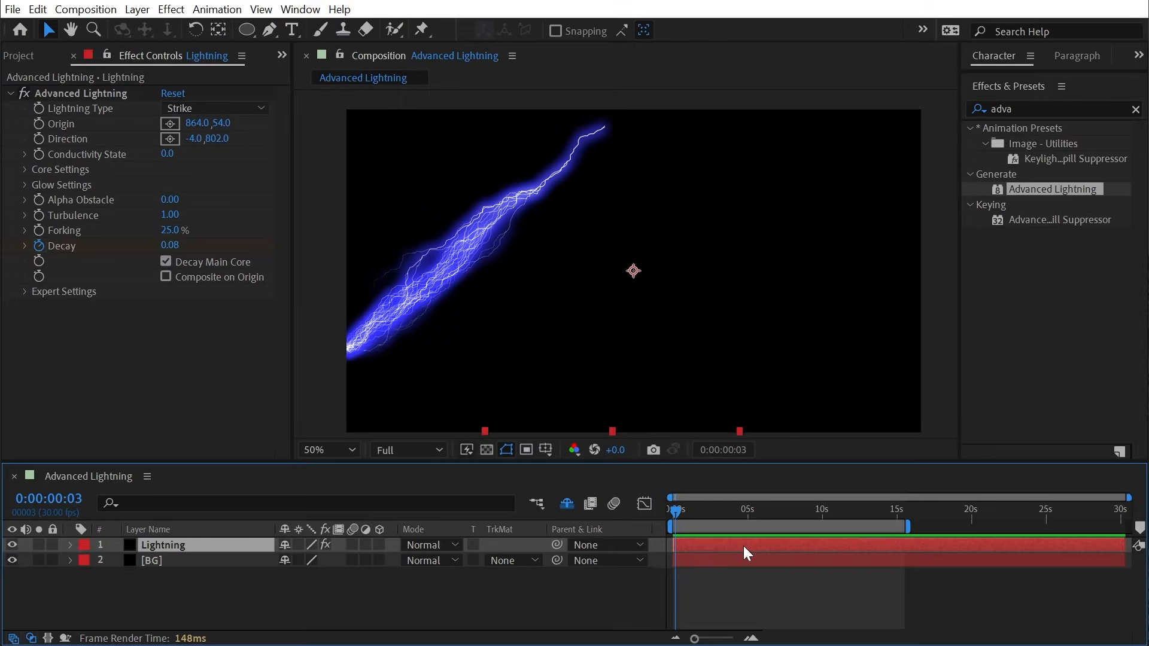
click(691, 557)
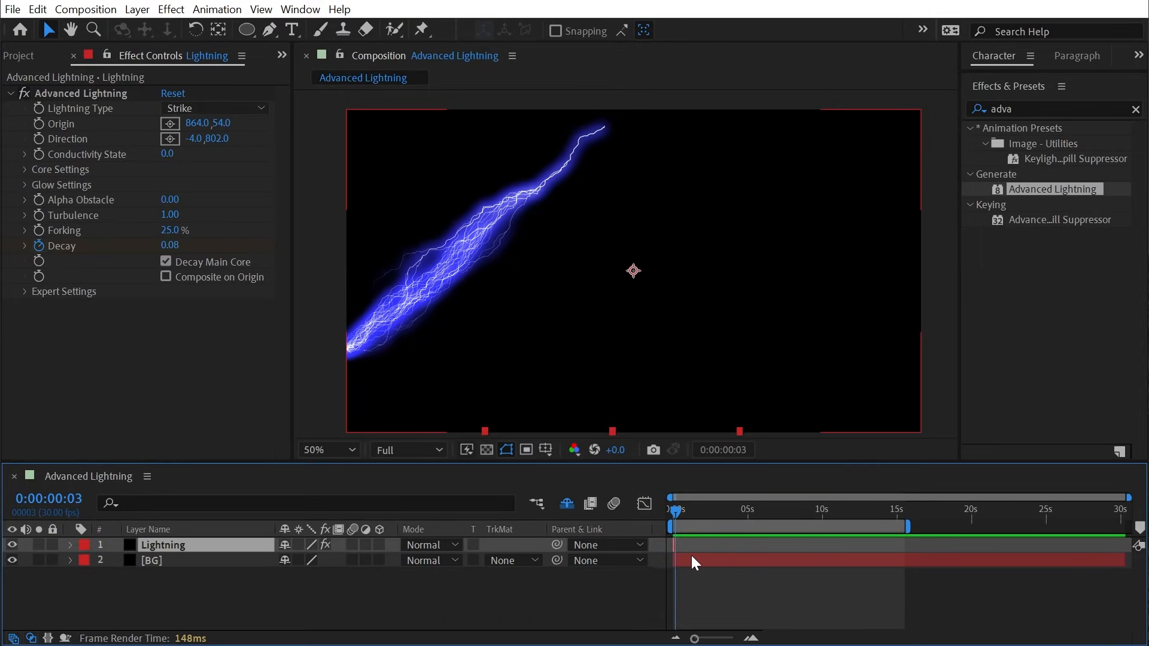
key(equal)
key(equal)
key(equal)
key(equal)
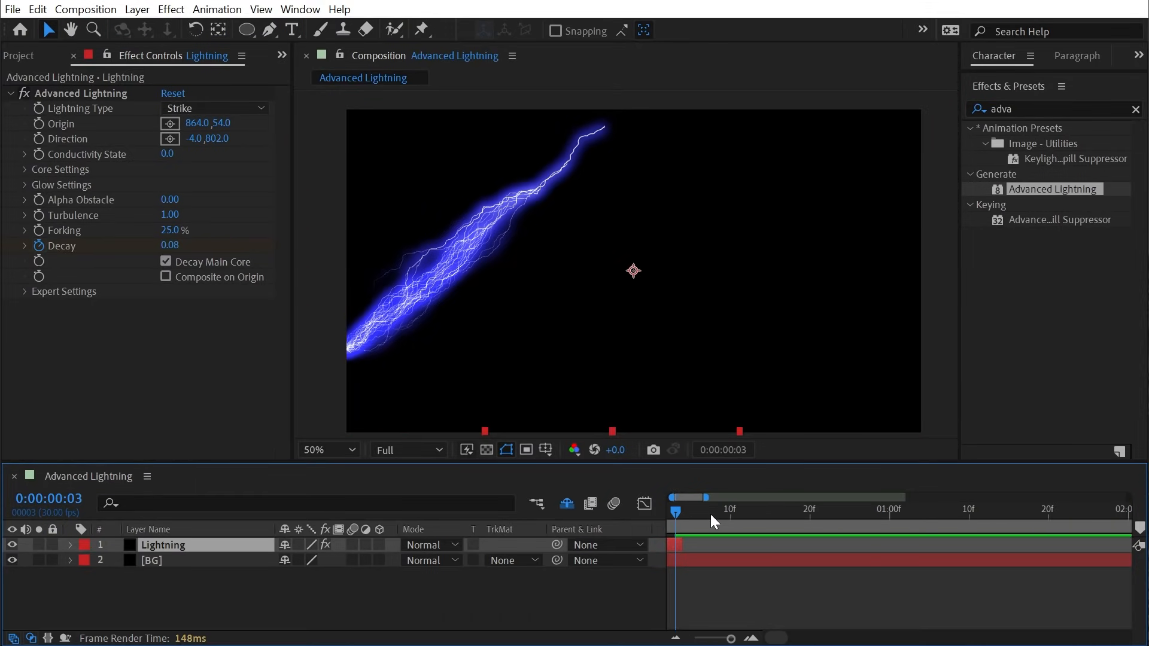
drag(705, 514, 576, 506)
key(space)
key(space)
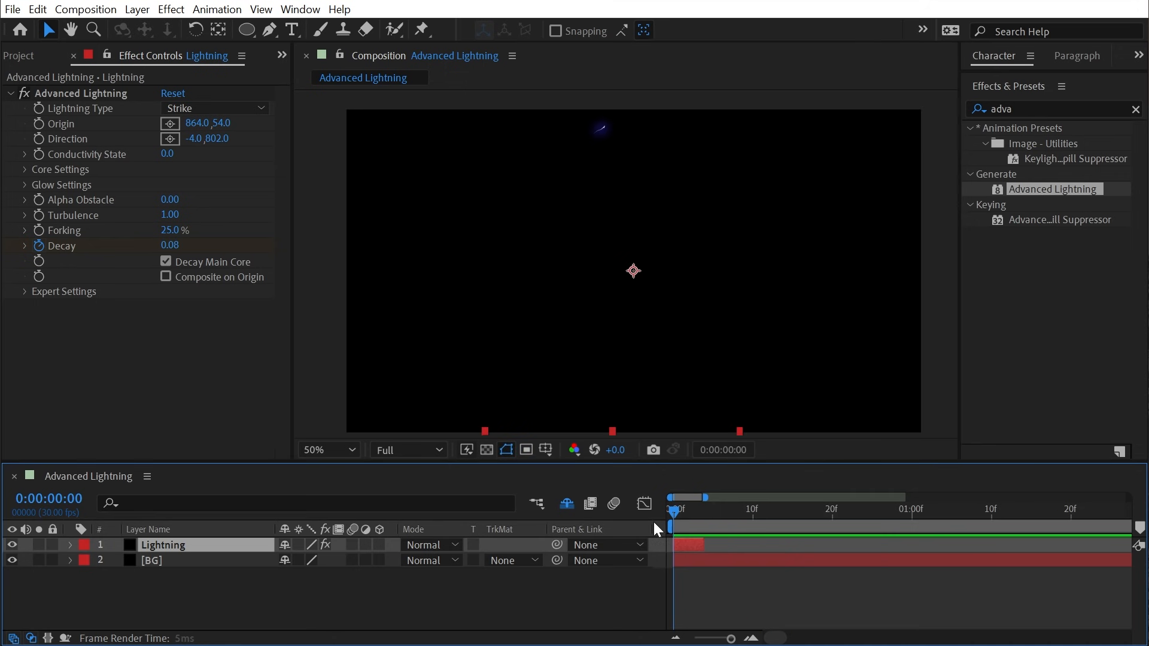
key(space)
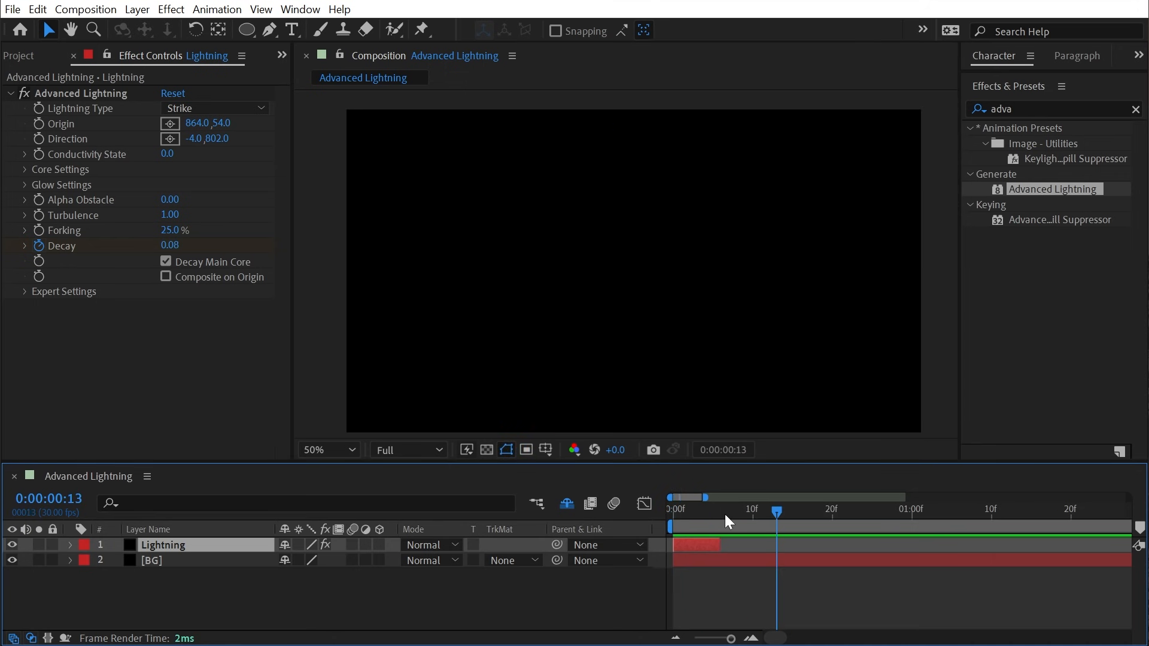
Keyframe Core Drain from 0% at frame 3 to 100% at frame 5 and preview the strike from the start
mouse_move(724, 515)
mouse_down()
mouse_move(683, 512)
mouse_move(702, 514)
mouse_up()
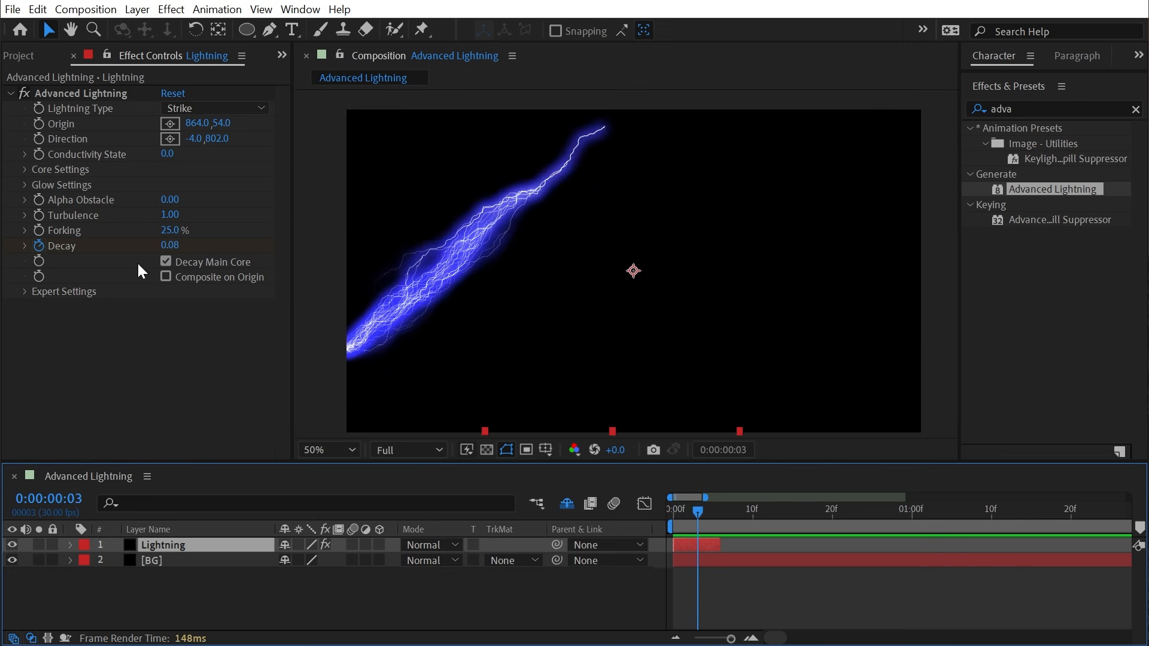
click(24, 291)
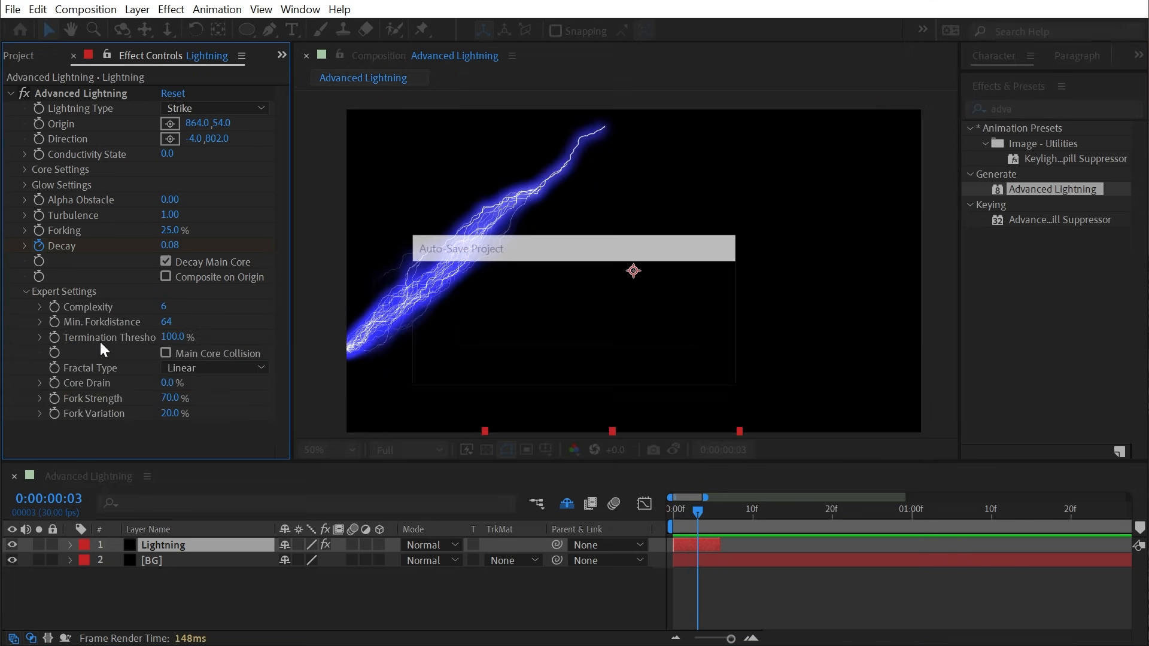
click(53, 382)
key(Page_Down)
key(Page_Down)
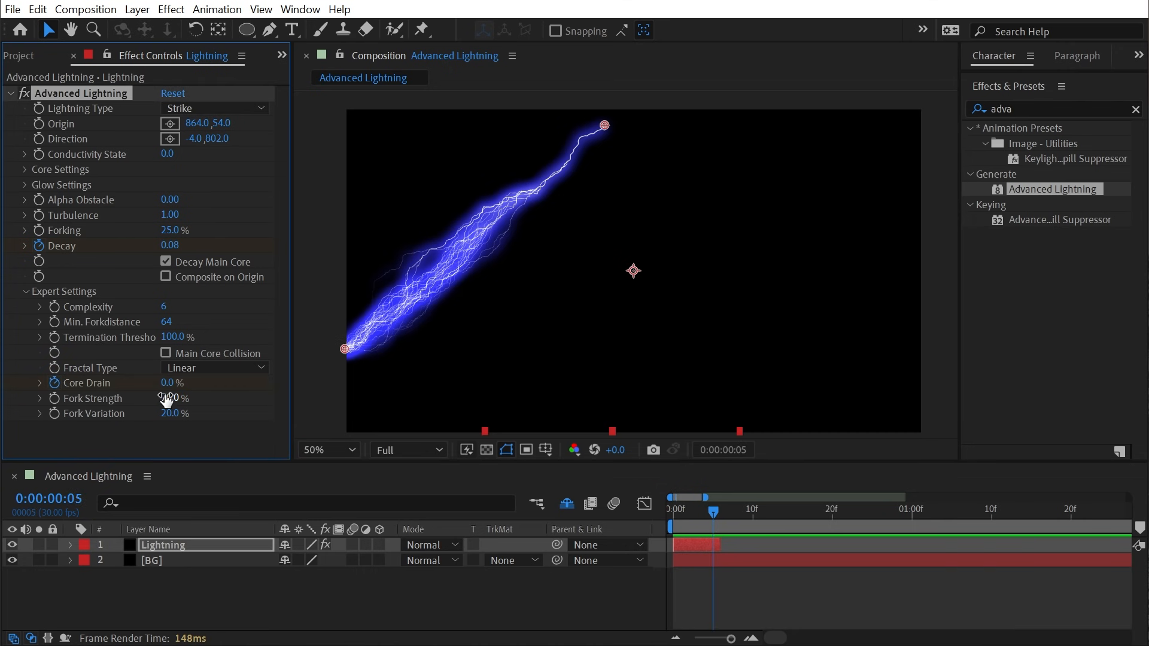
drag(168, 382, 484, 386)
key(space)
drag(712, 513, 672, 513)
key(space)
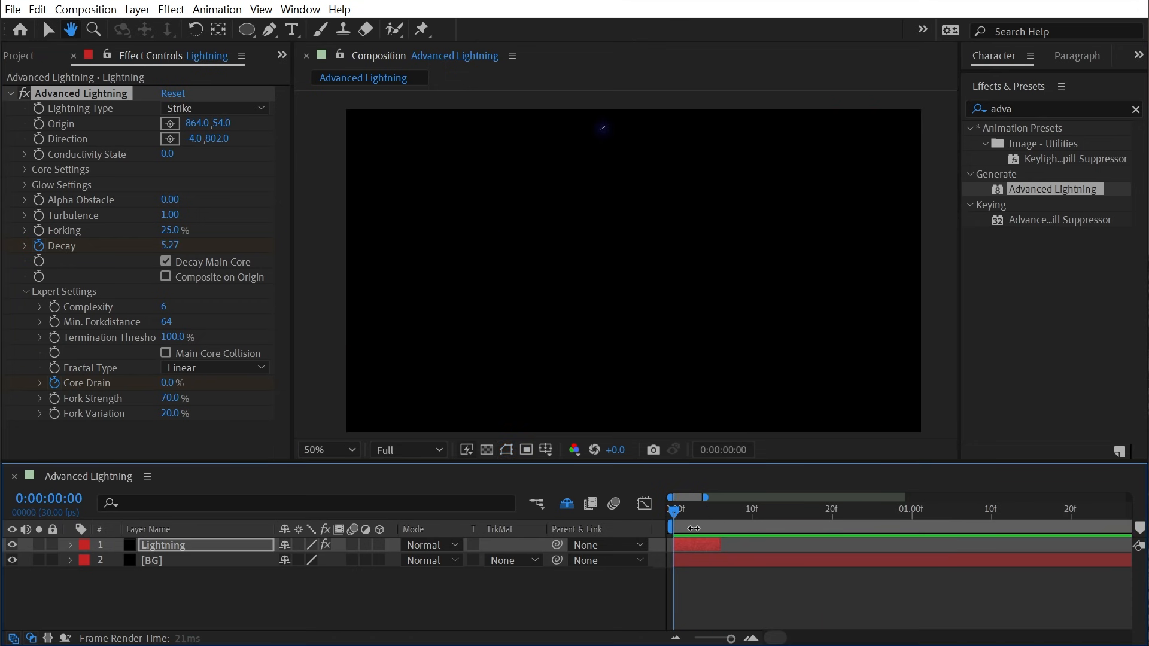
key(space)
Extend the Lightning layer to about frame 10, move the second Core Drain keyframe to about frame 8, and preview
drag(724, 545, 758, 545)
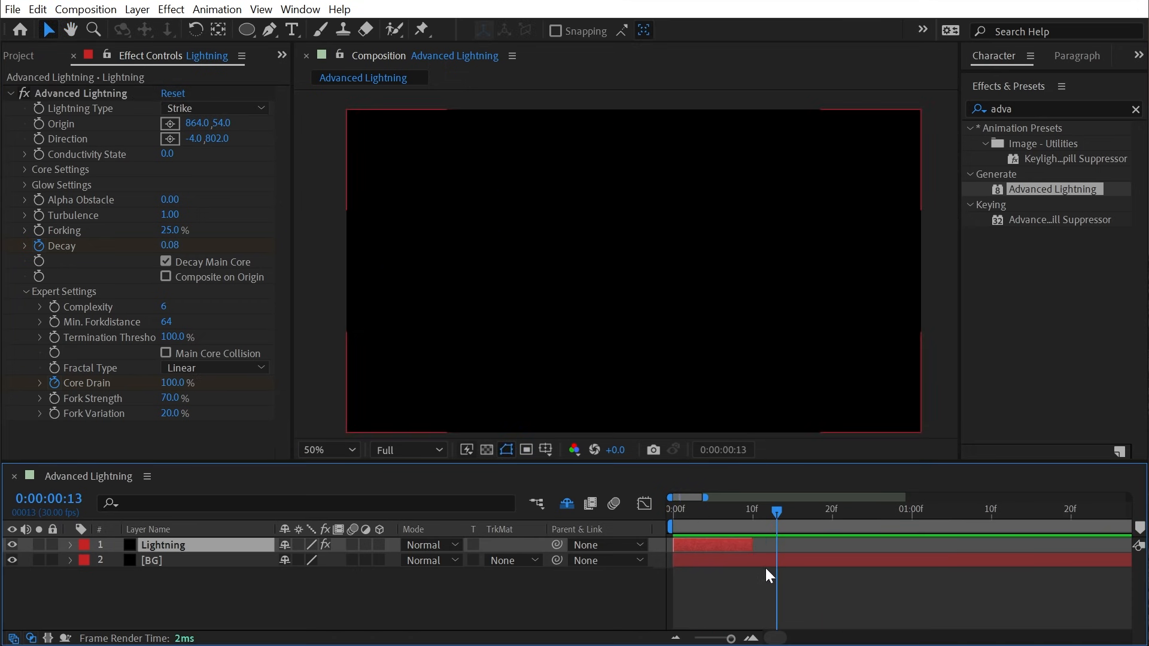
key(u)
click(726, 592)
drag(713, 591, 737, 591)
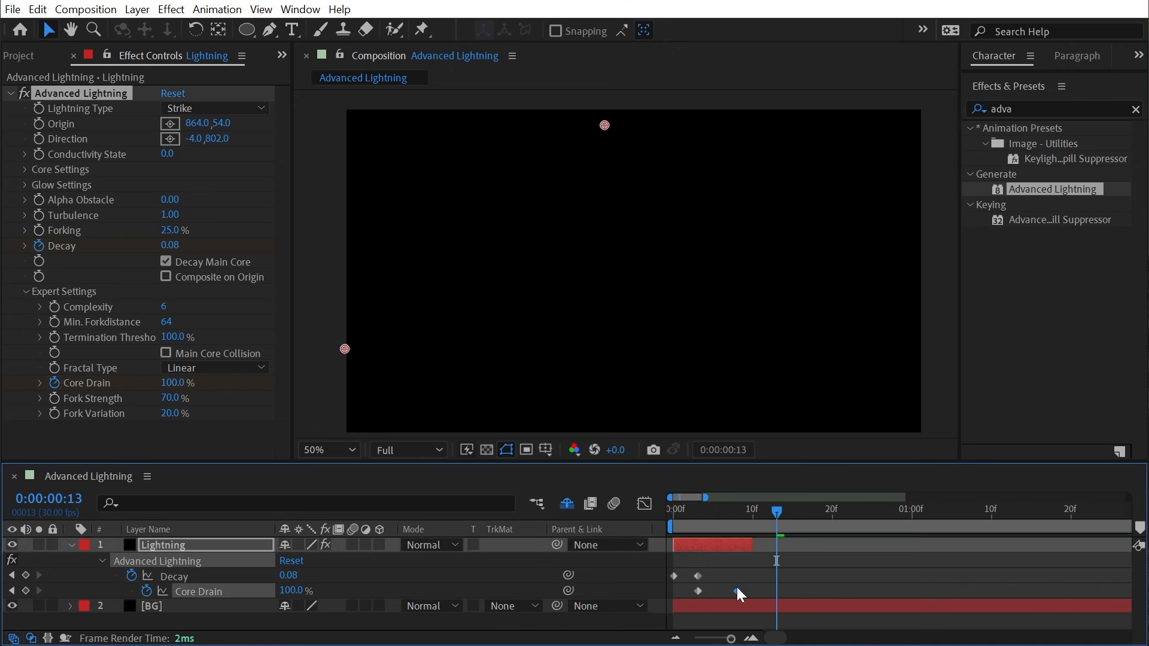
drag(754, 515, 637, 526)
key(space)
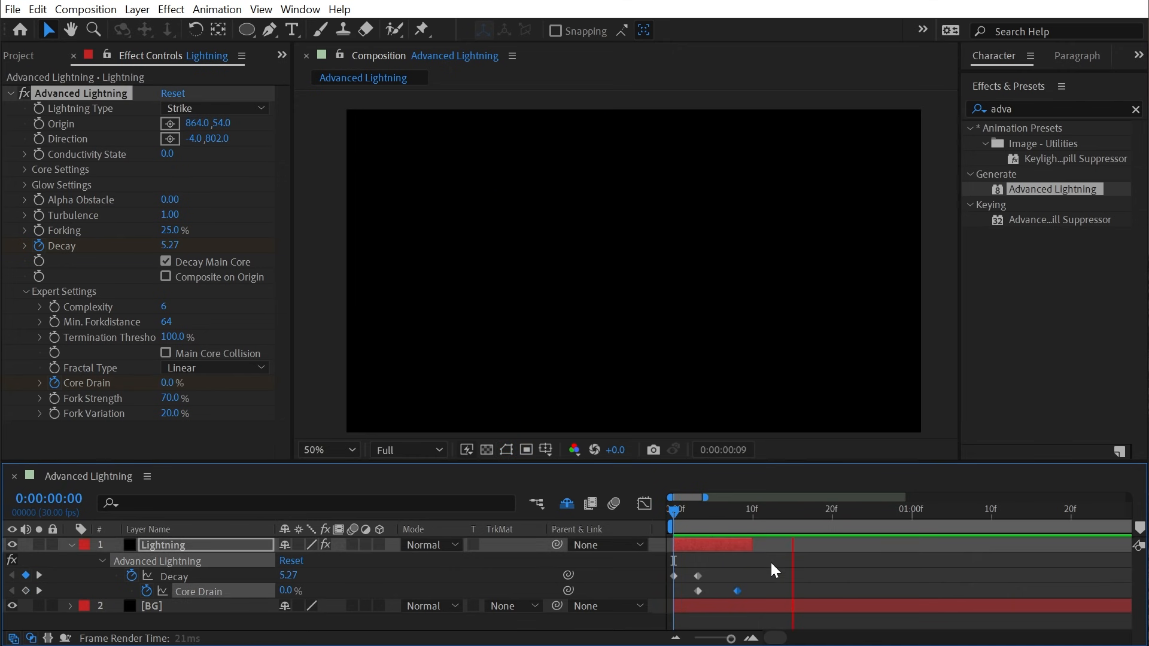
Move the second Core Drain keyframe to about frame 7 and shorten the Lightning layer to about frame 8
drag(752, 545, 742, 546)
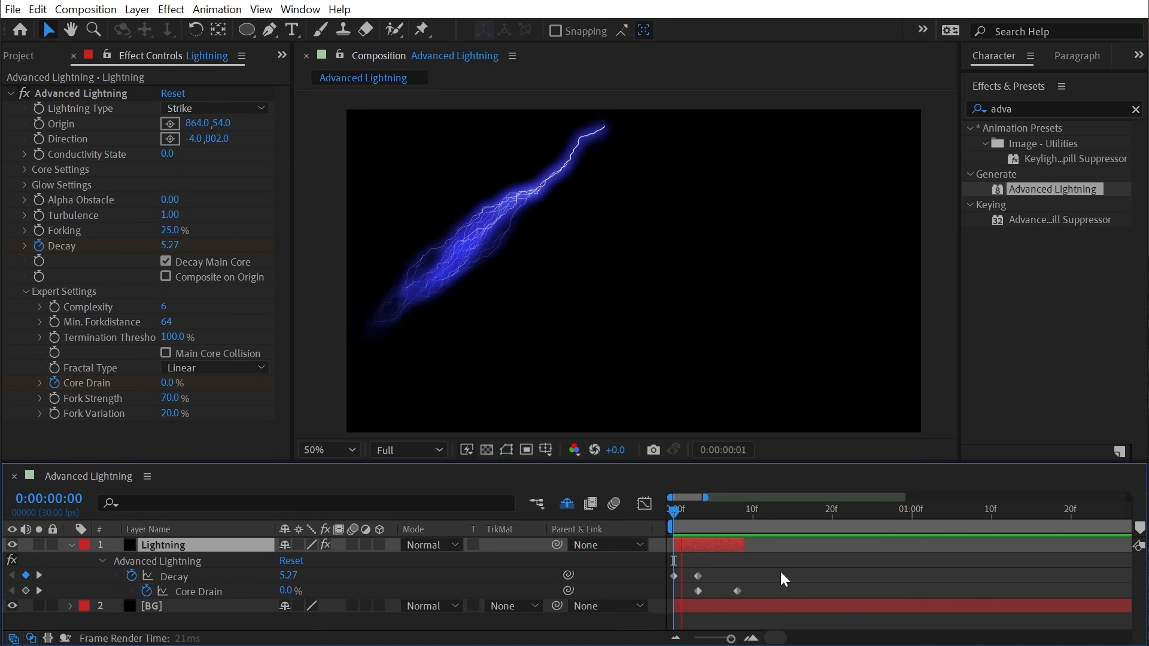
drag(737, 591, 728, 591)
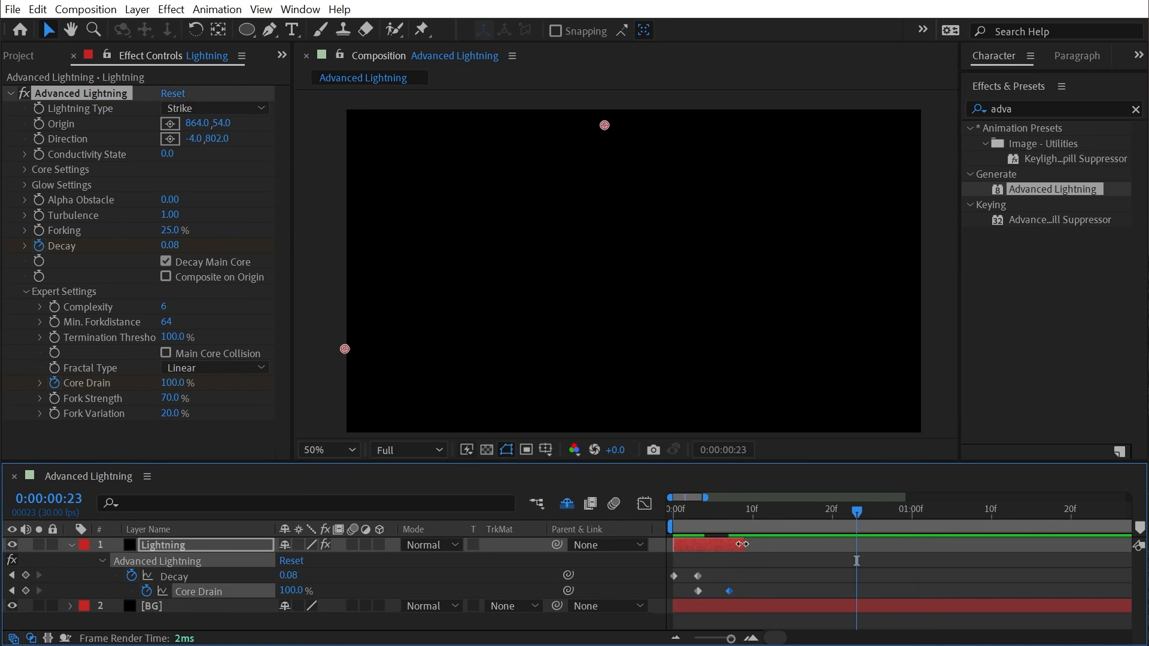
drag(744, 546, 735, 546)
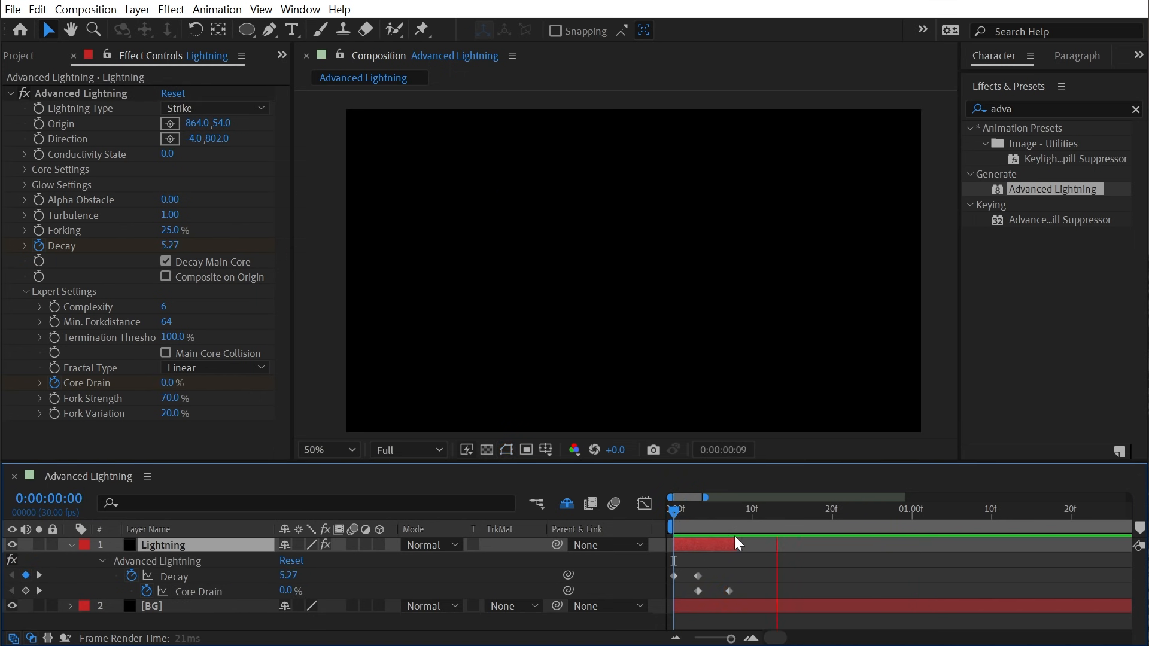
key(space)
click(673, 512)
Move the second Core Drain keyframe to about frame 6, shorten the layer to about frame 7, and preview
drag(729, 591, 721, 591)
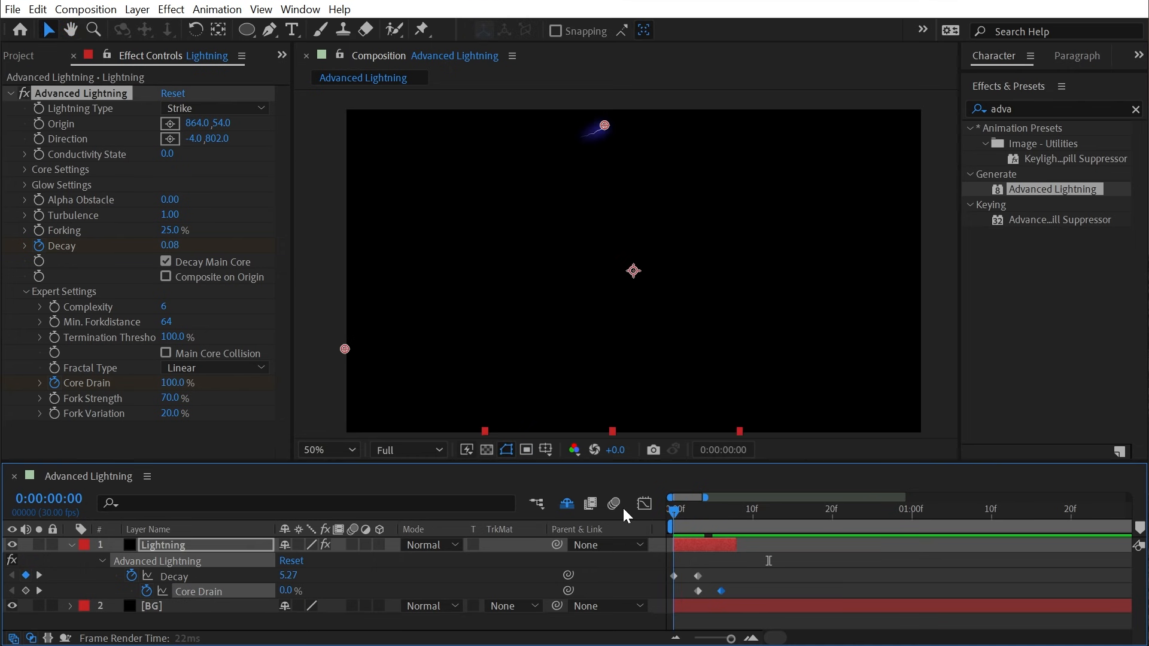
drag(736, 546, 728, 546)
key(space)
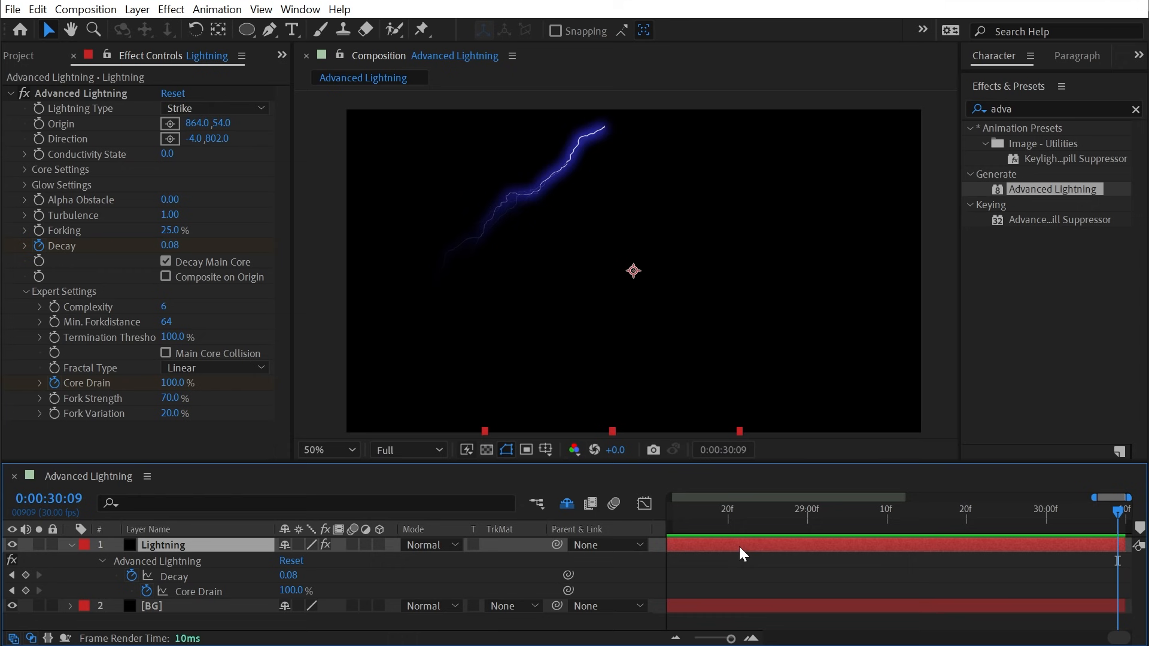
Remove the Decay and Core Drain keyframes and reset the Advanced Lightning effect to its defaults at frame 3
key(space)
click(697, 511)
drag(759, 558, 645, 605)
key(Delete)
click(175, 92)
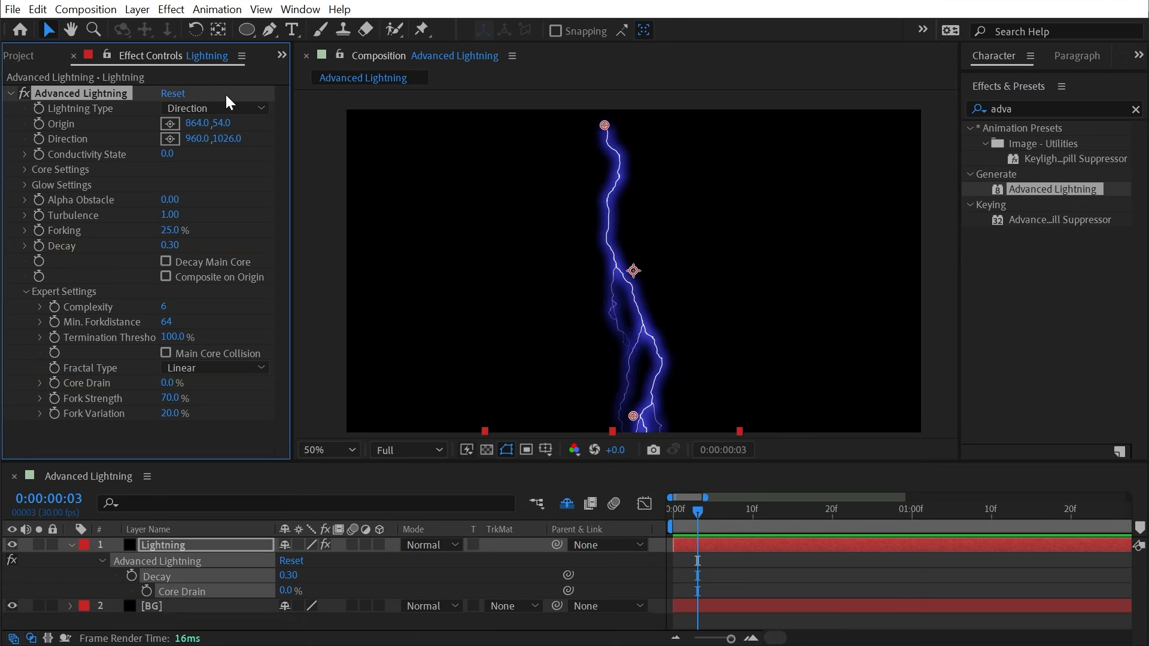
Set the Lightning Type to Breaking
click(196, 108)
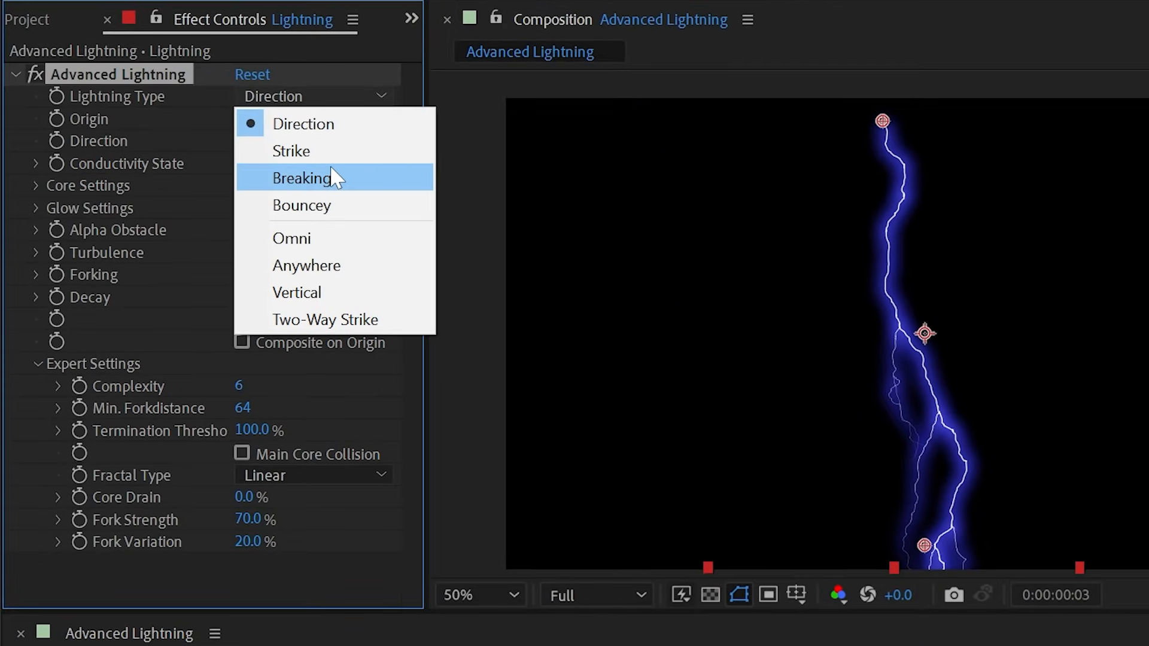
click(332, 178)
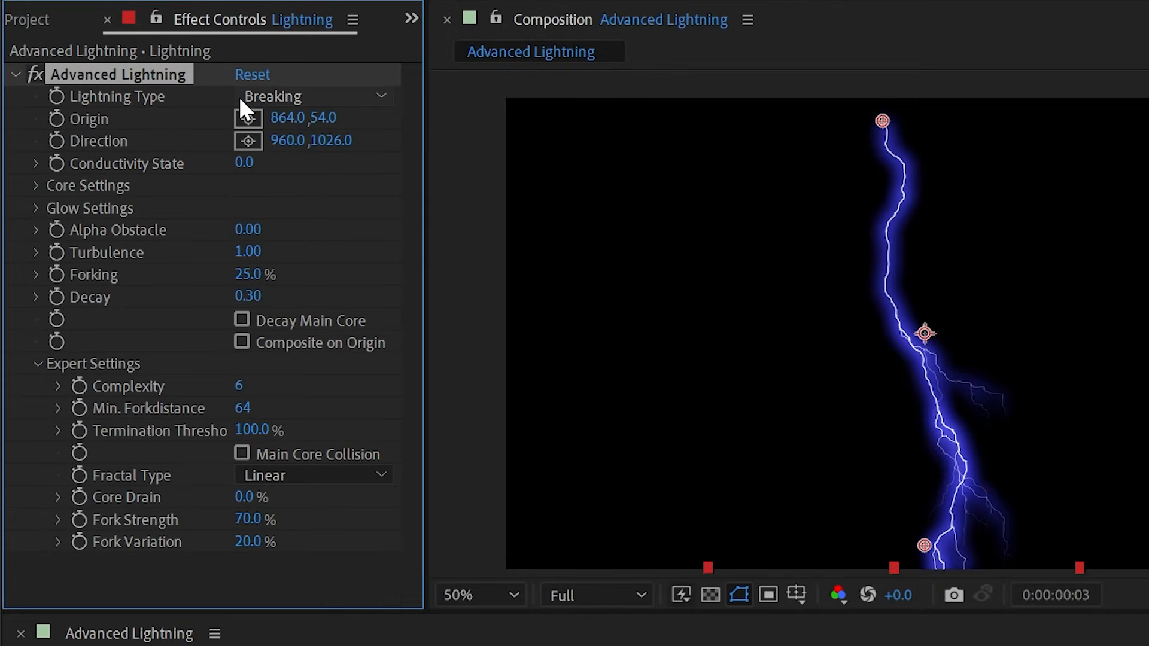
click(298, 100)
click(181, 114)
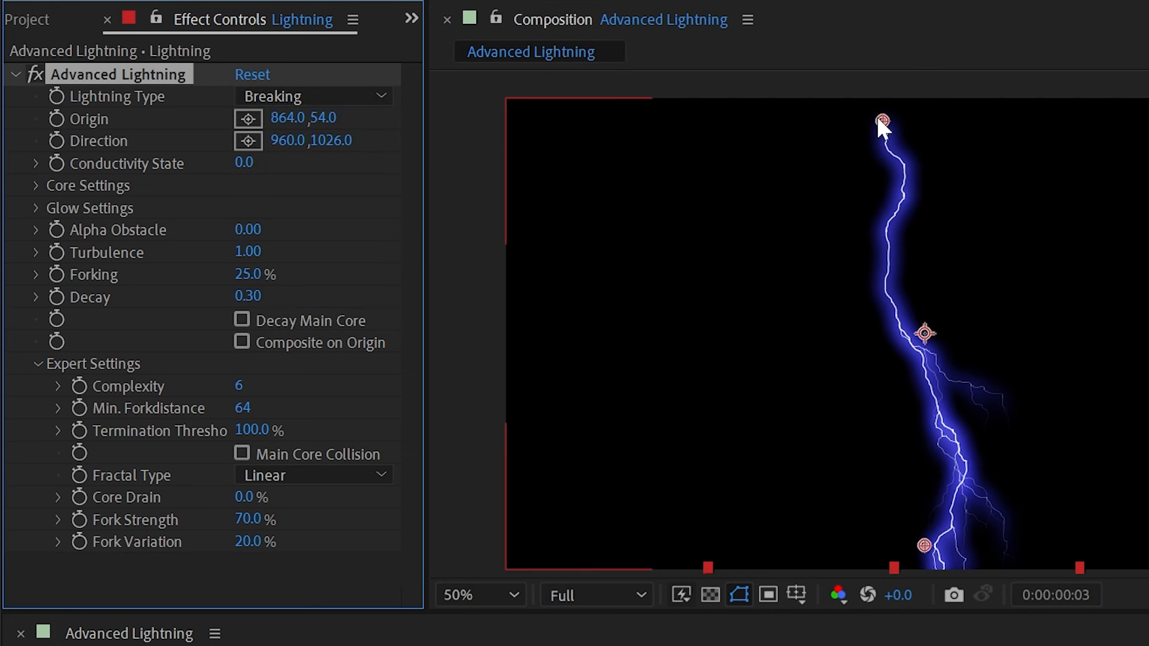
Try several directions for the Breaking bolt, ending with Origin at 286, 126 and Direction at 544, 320
drag(923, 544, 899, 275)
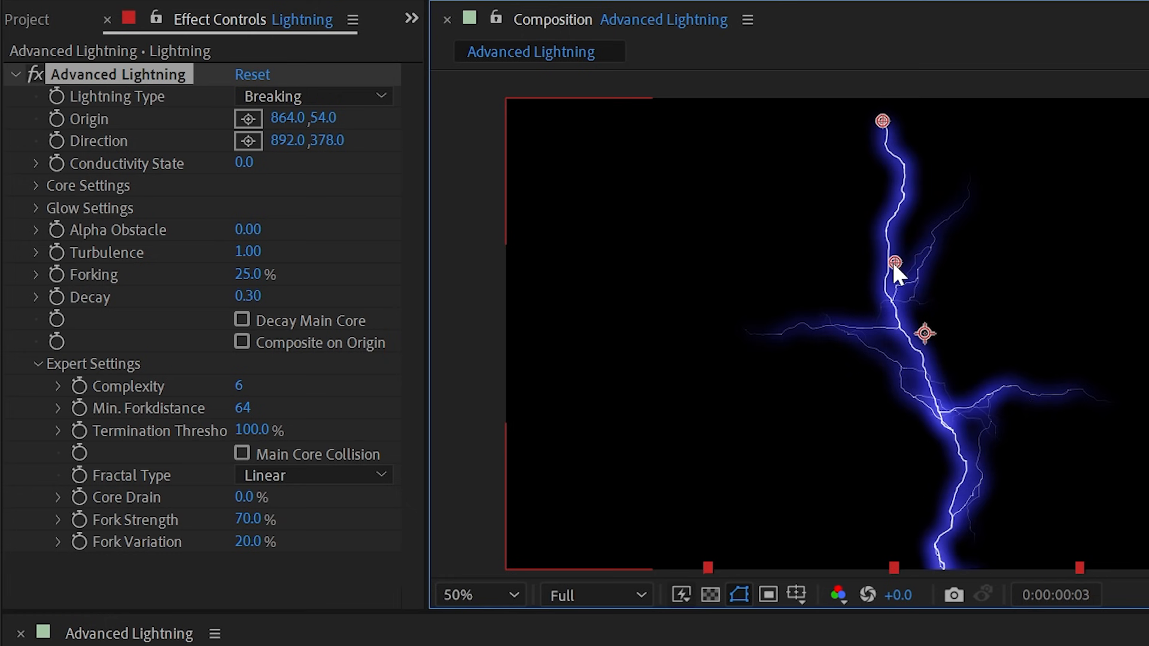
drag(895, 264, 1148, 513)
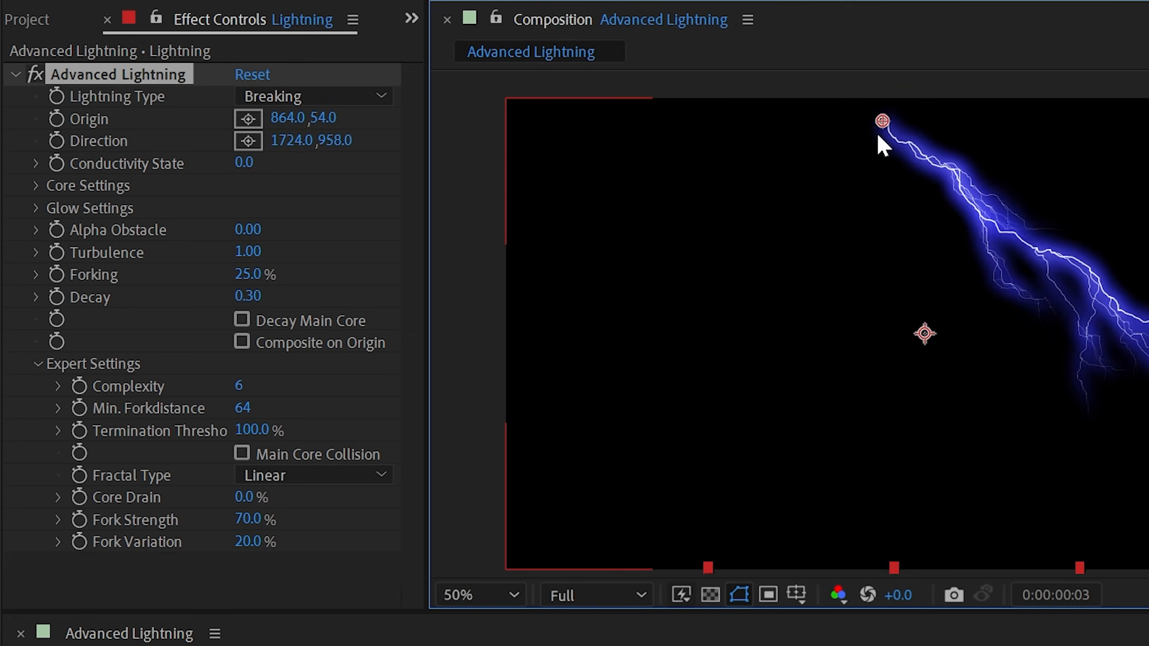
drag(881, 119, 627, 149)
drag(1147, 491, 742, 236)
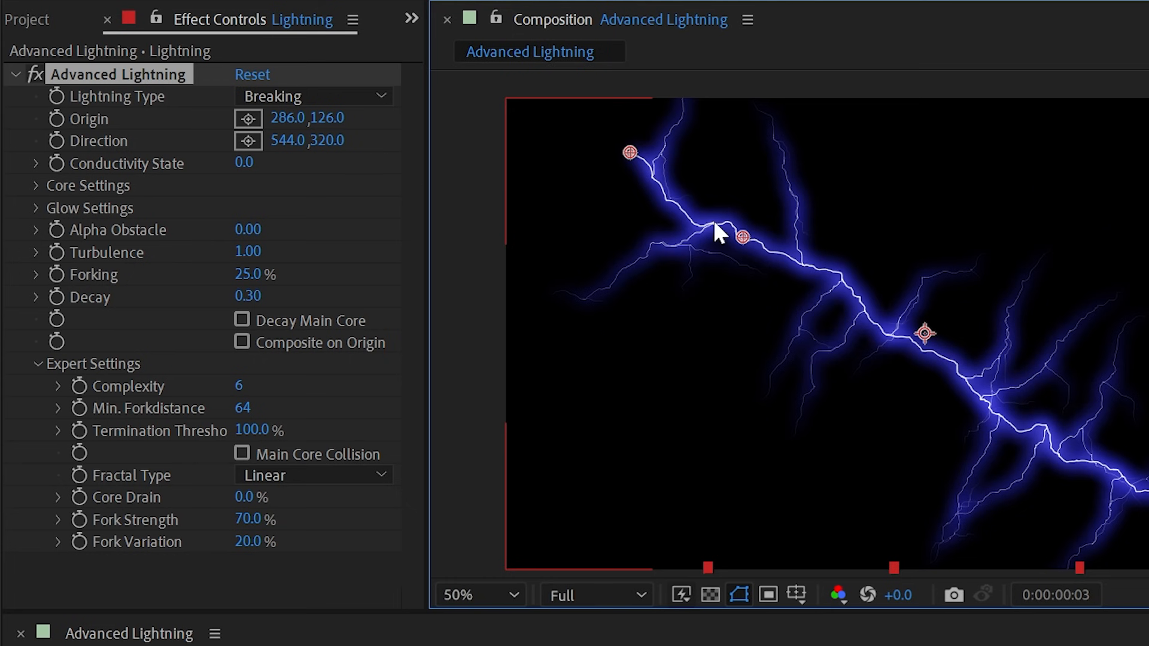
Compare the Direction lightning type with Breaking using the same origin and direction points
click(254, 96)
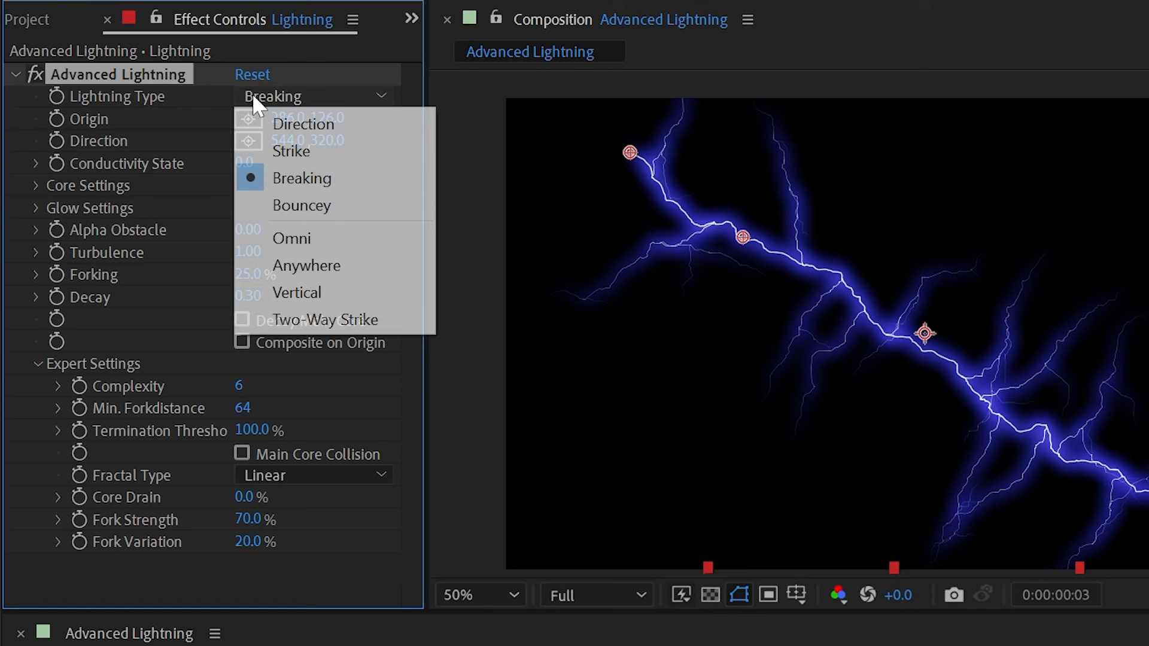
click(267, 123)
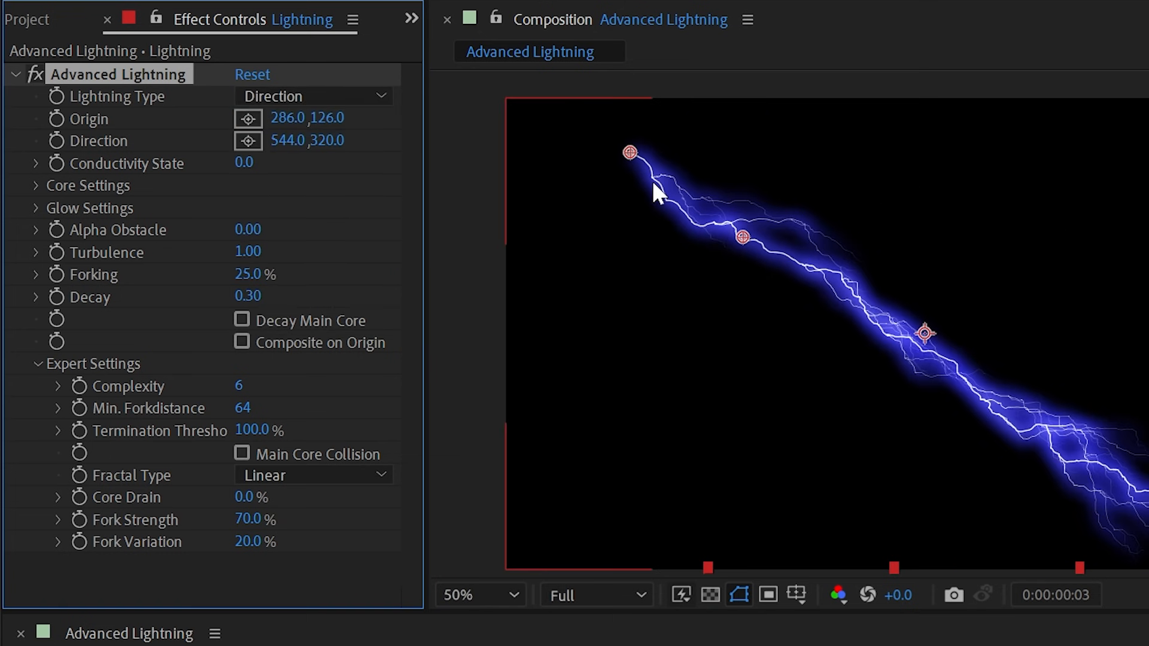
click(354, 142)
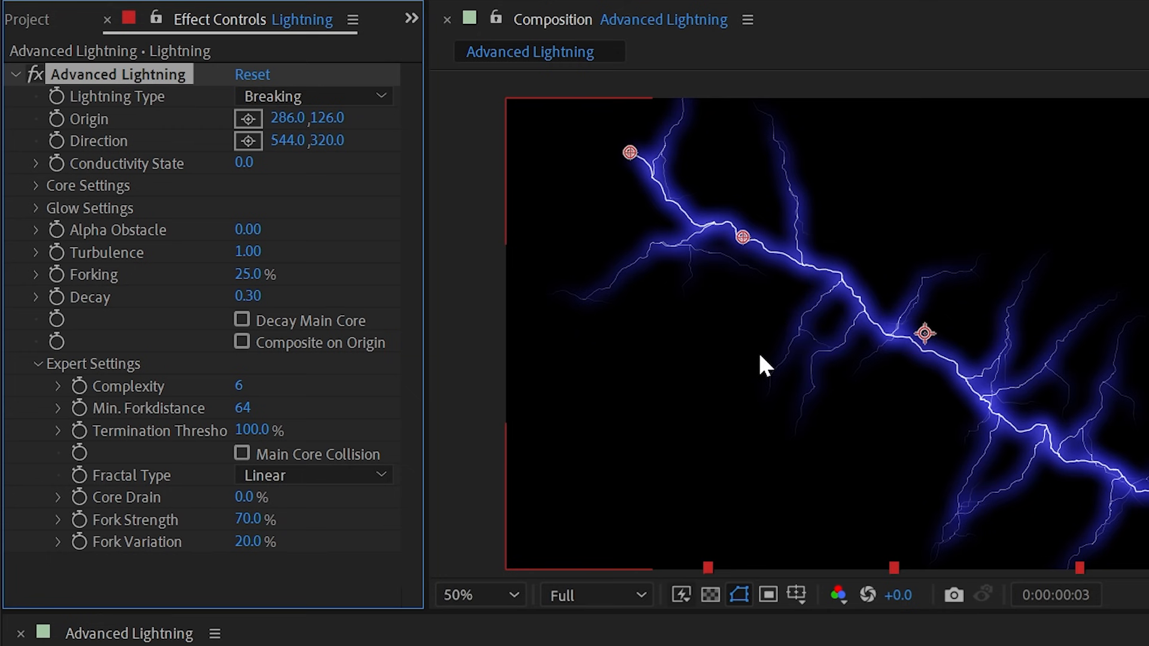
Set the Lightning Type to Bouncey
click(312, 96)
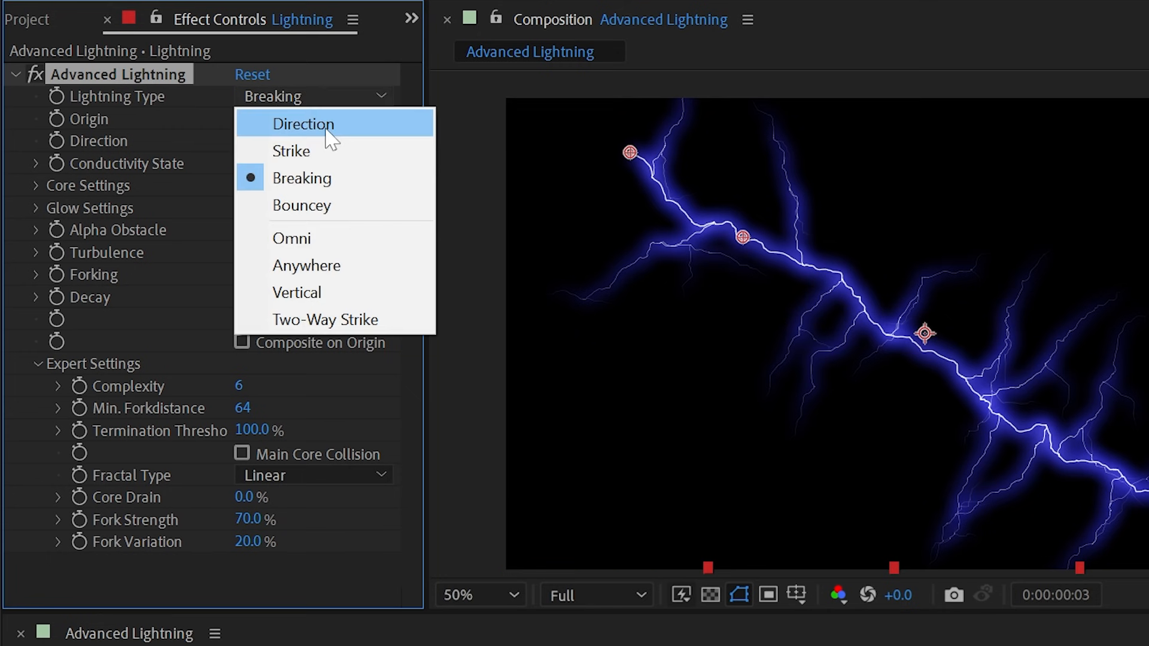
click(332, 203)
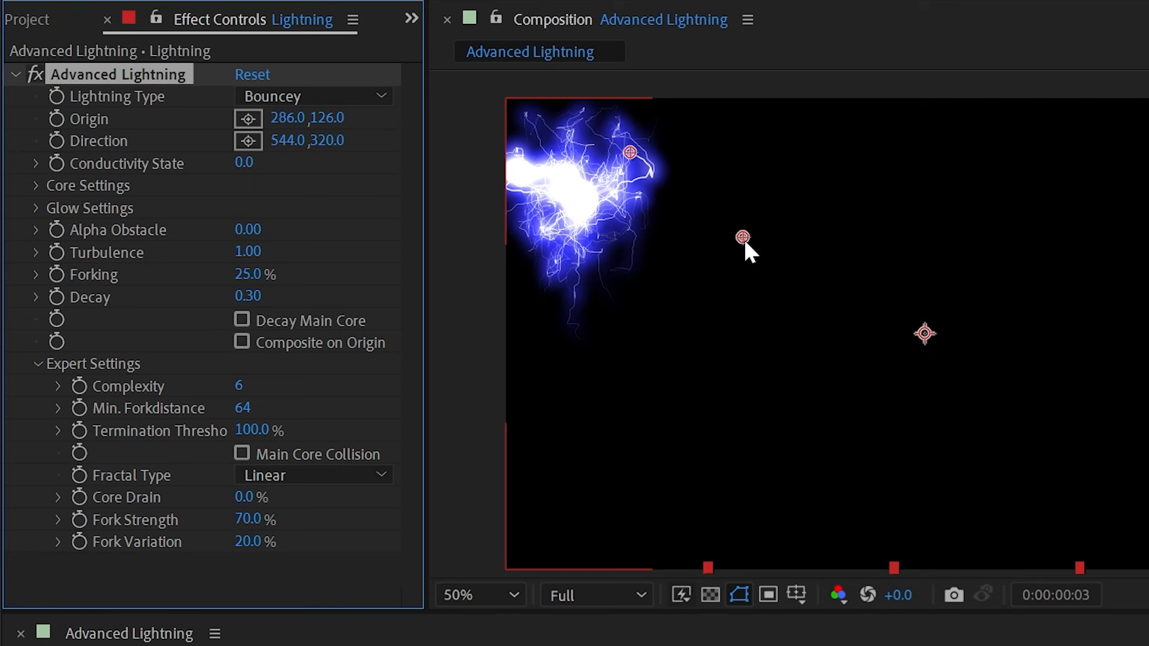
Move the Bouncey bolt's Direction to 1342, 768 and its Origin to 958, 540
drag(742, 237, 1091, 433)
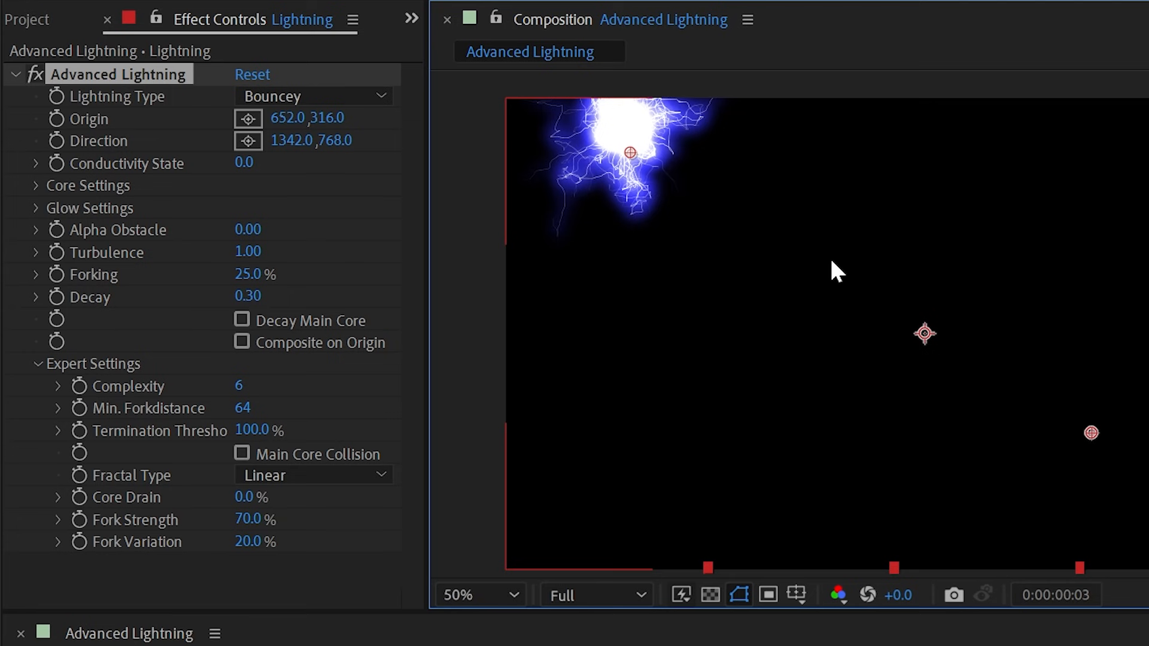
drag(831, 261, 925, 335)
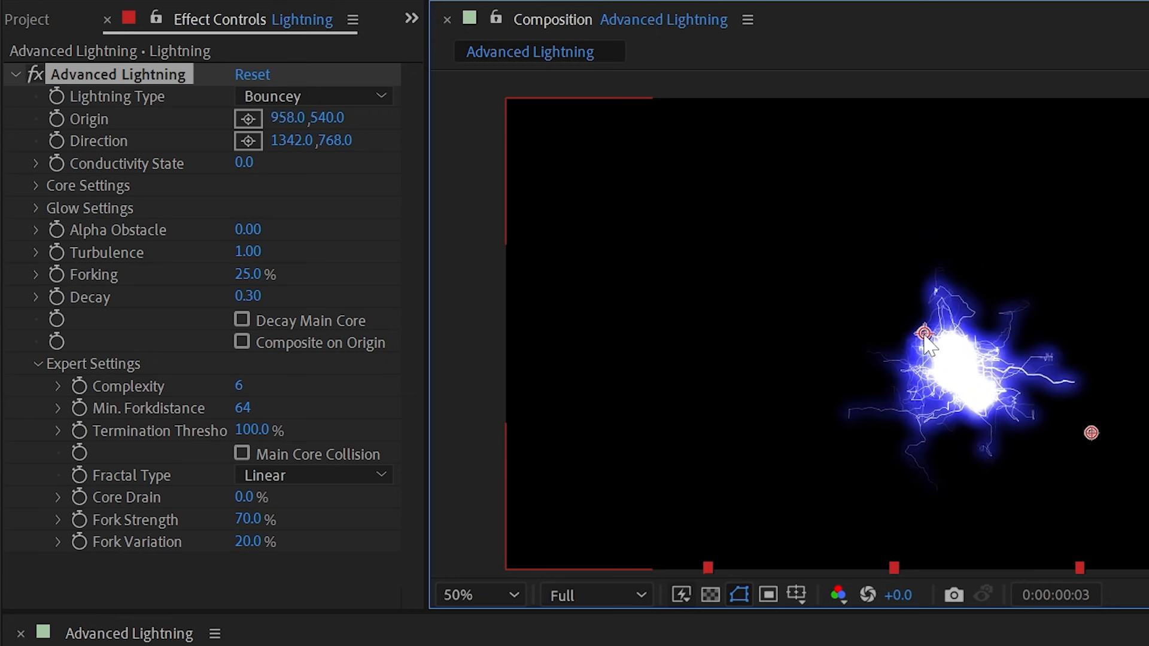
click(54, 192)
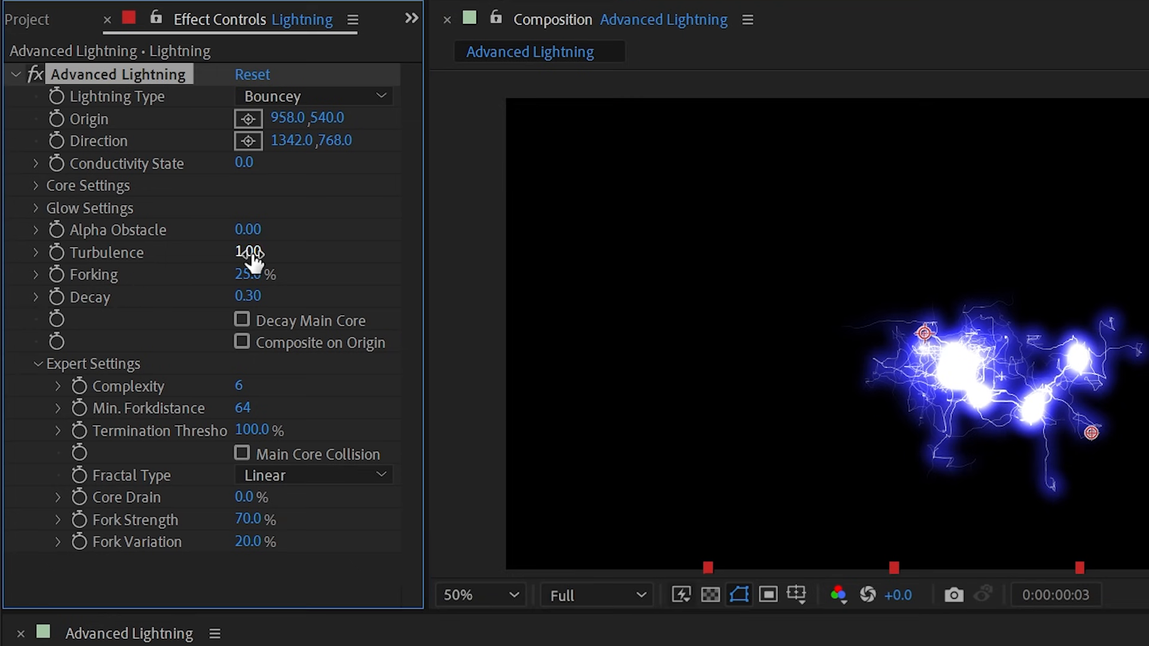
Try several Turbulence values for the Bouncey bolt, ending at 0.80
drag(251, 254, 132, 251)
drag(76, 253, 58, 253)
drag(248, 252, 273, 251)
drag(61, 278, 20, 287)
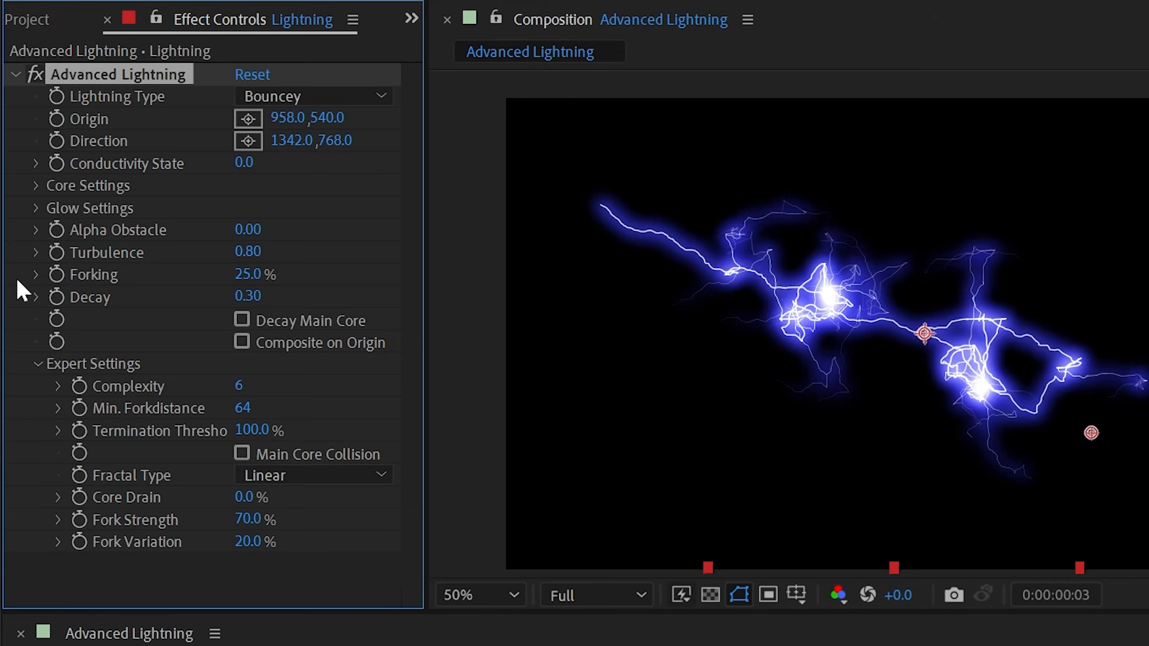
Reselect the Advanced Lightning effect on the Lightning layer and move the bolt's Origin to 413, 662
click(973, 386)
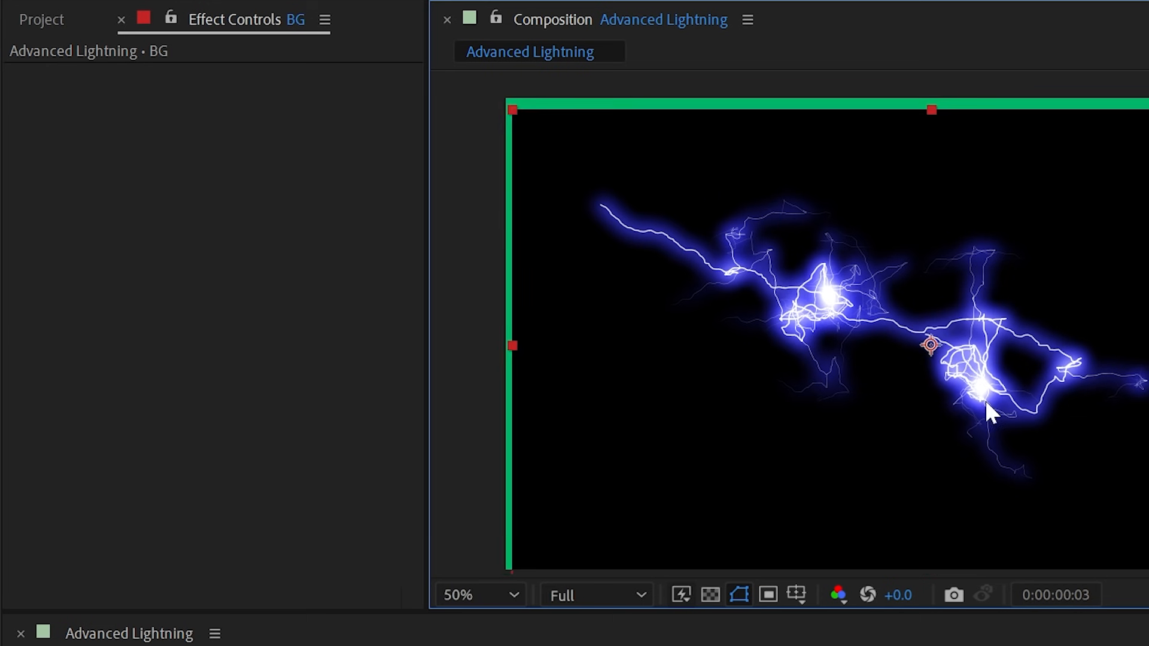
click(669, 643)
click(145, 76)
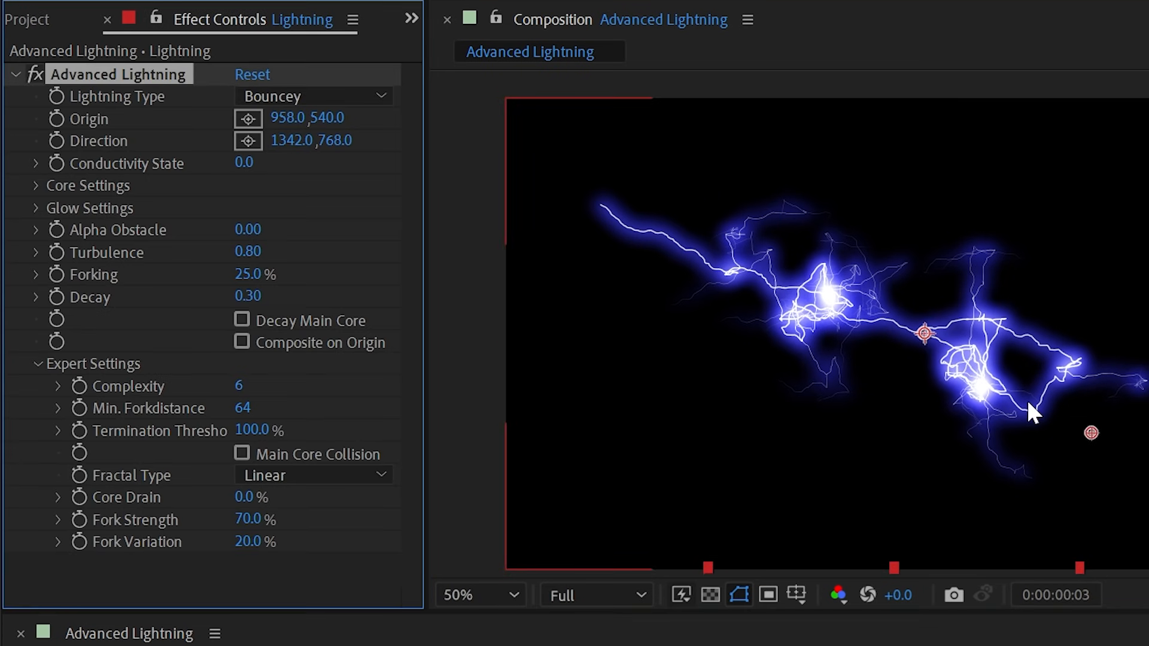
drag(923, 332, 688, 386)
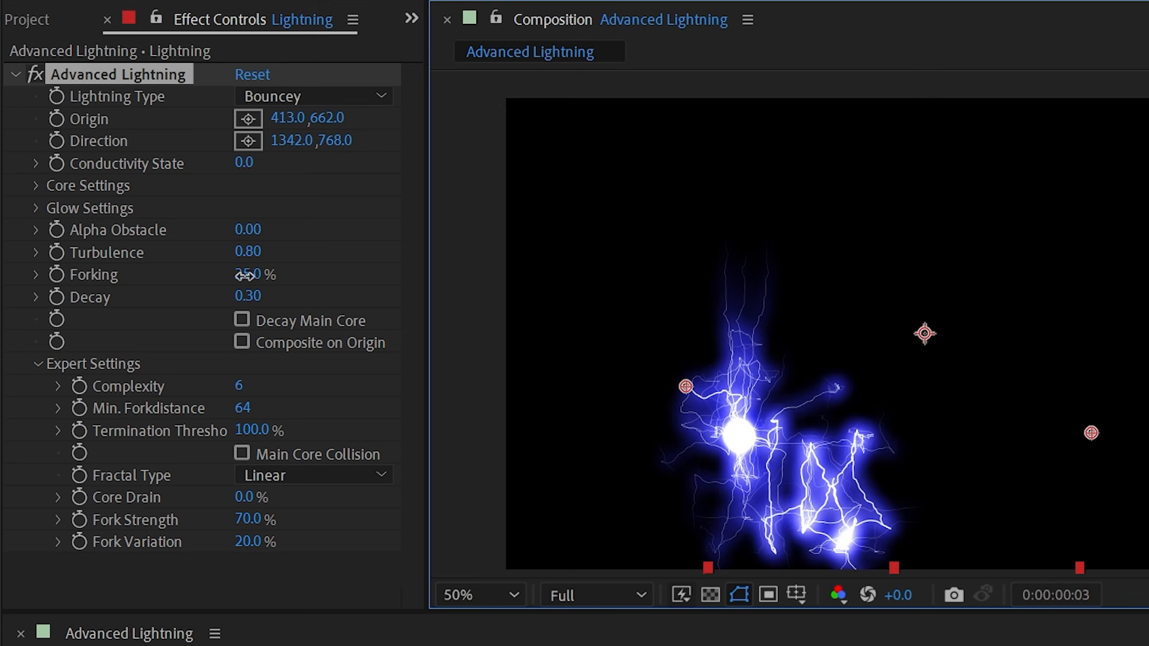
Set the Bouncey bolt's Forking to 10%, Min. Forkdistance to 195 and Complexity to 5
drag(245, 275, 203, 274)
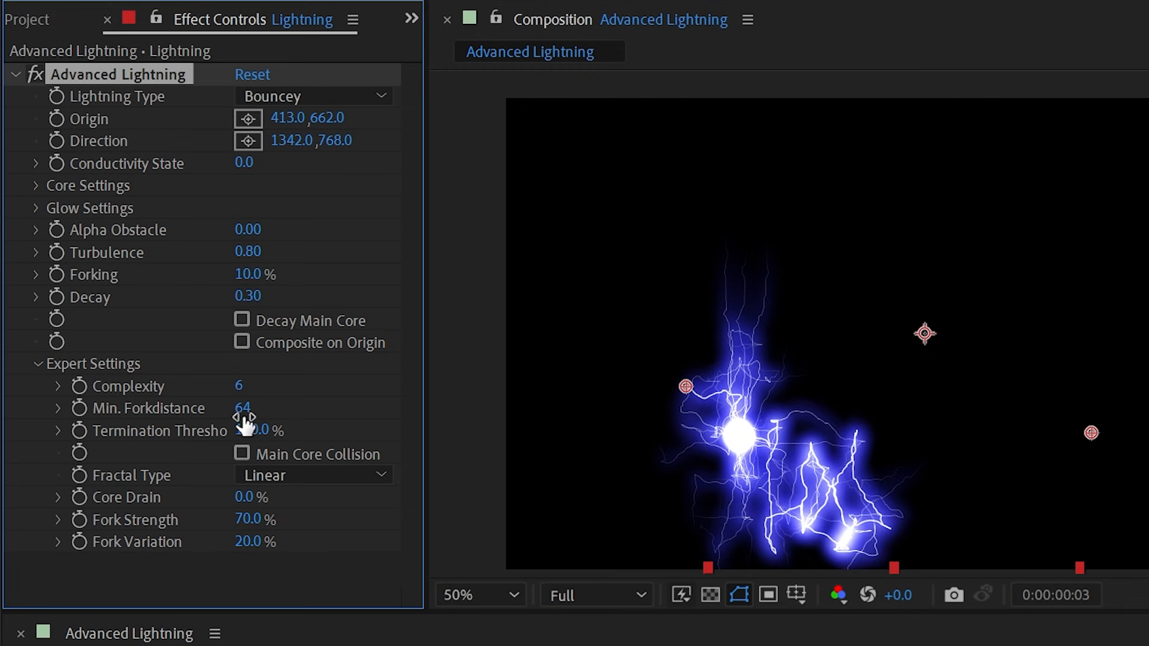
drag(244, 419, 359, 404)
click(239, 387)
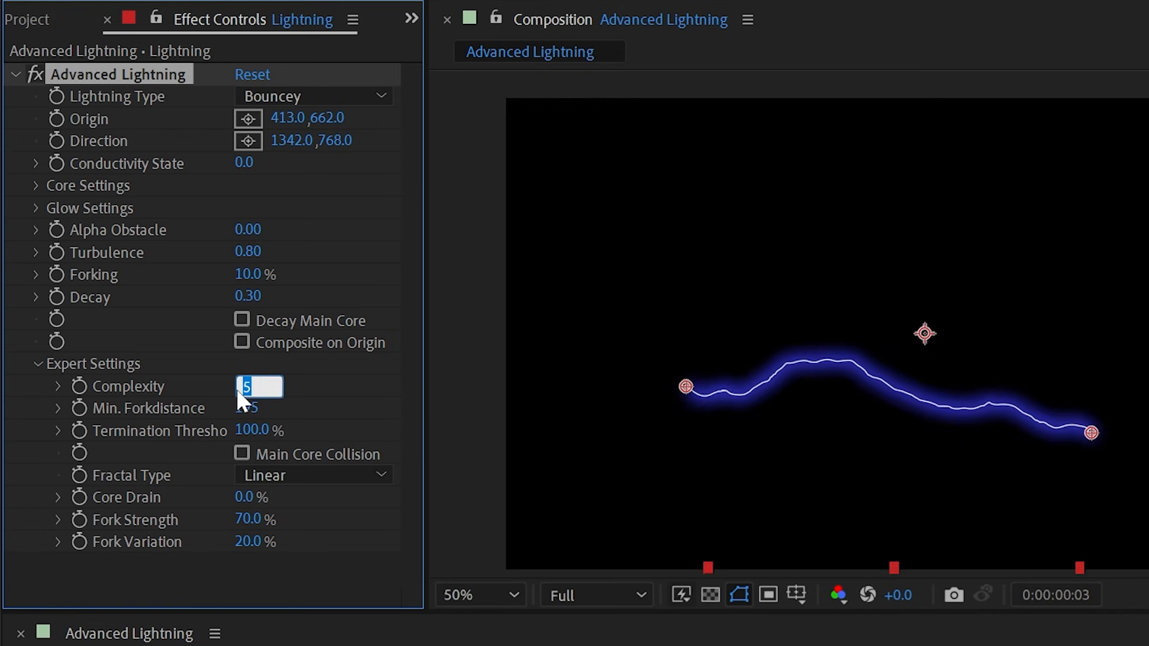
key(Return)
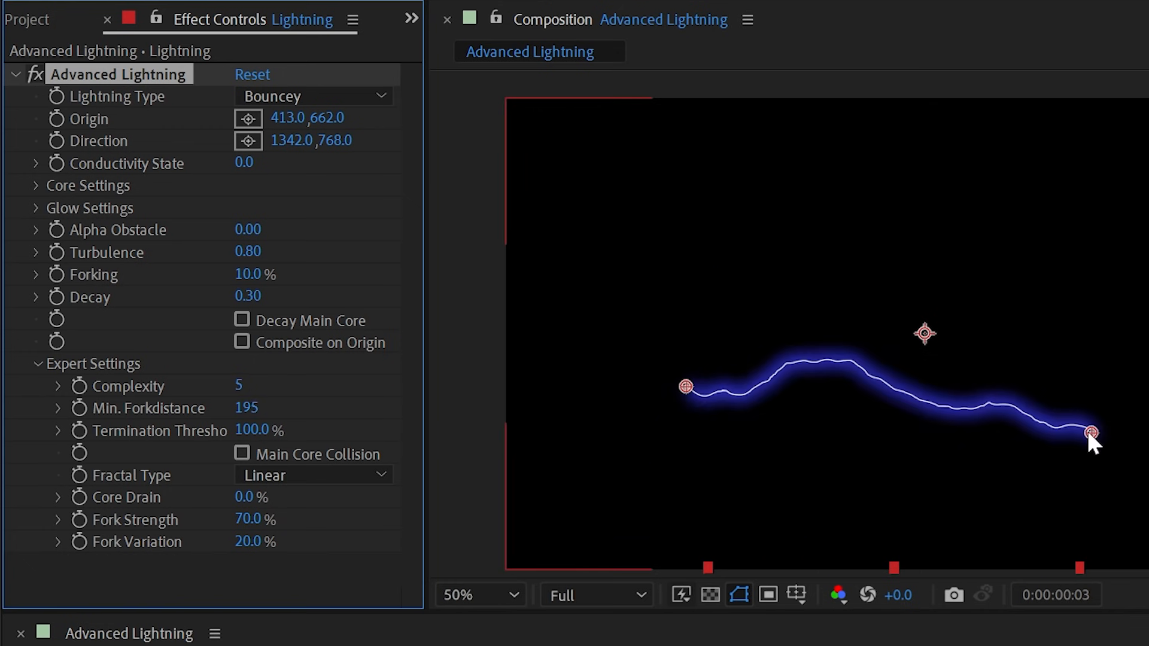
Move the Bouncey bolt's Direction to 1390, 452 and set Complexity to 6
drag(1089, 433, 1106, 292)
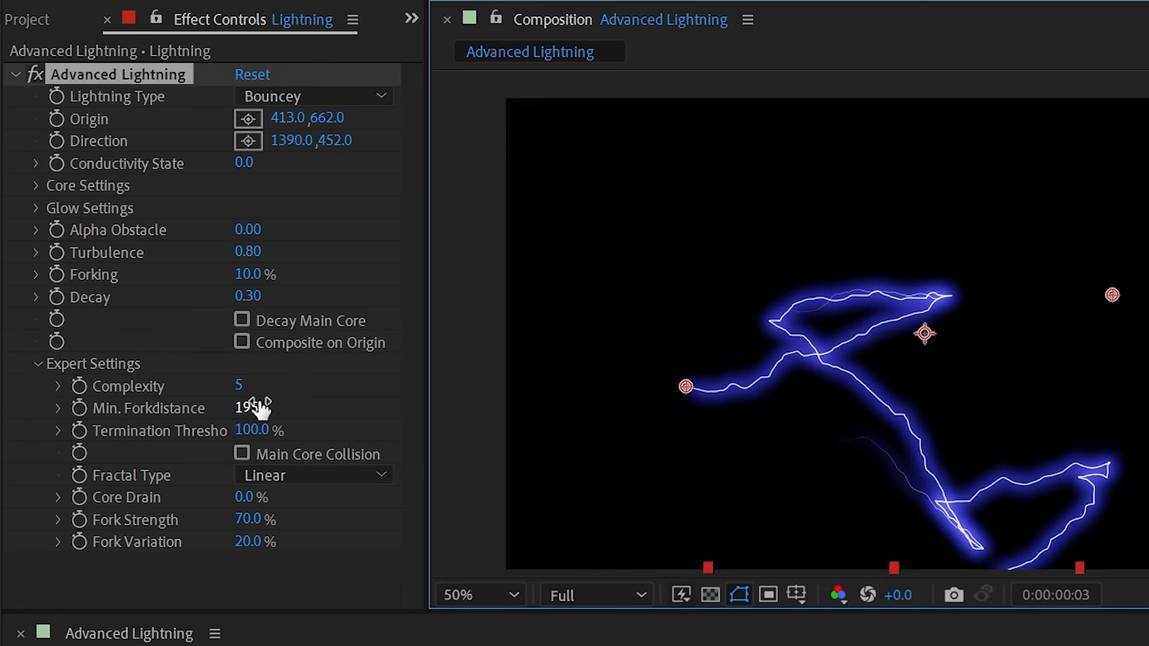
click(240, 390)
key(Up)
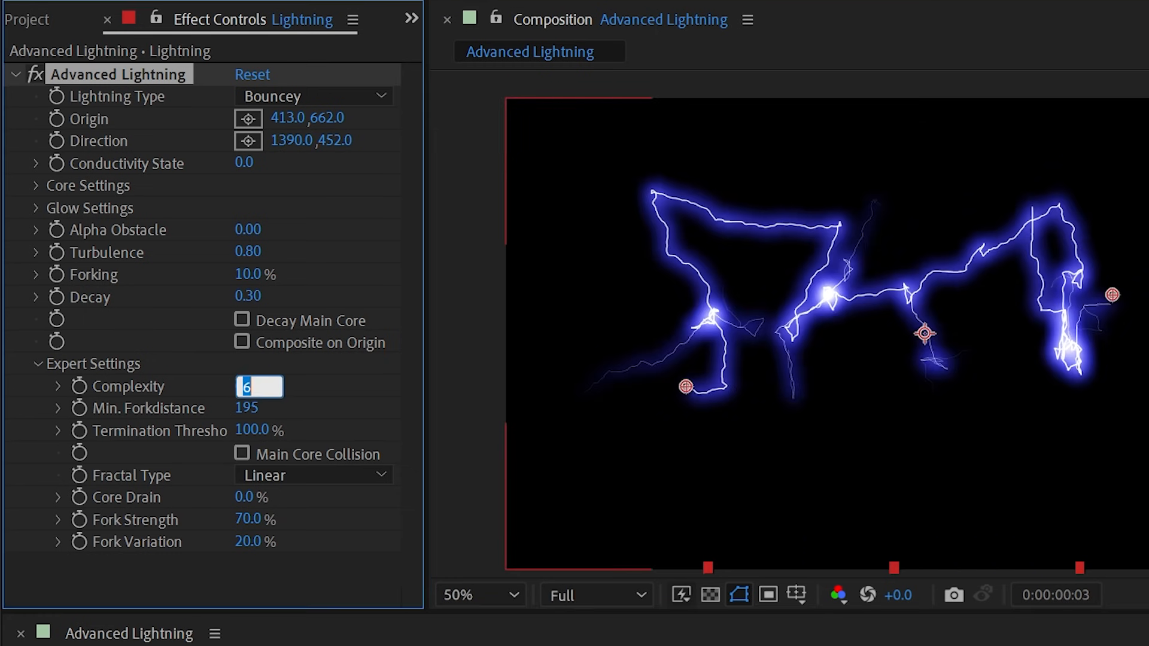
Reset the Advanced Lightning effect and set its Lightning Type to Omni
click(252, 74)
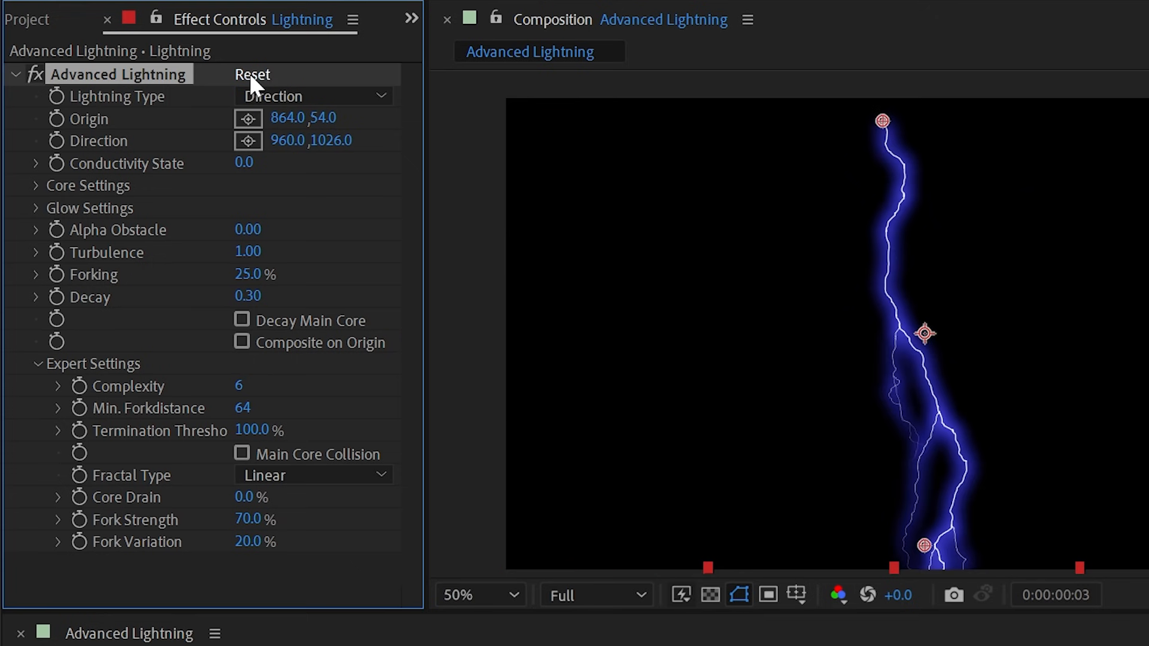
click(330, 97)
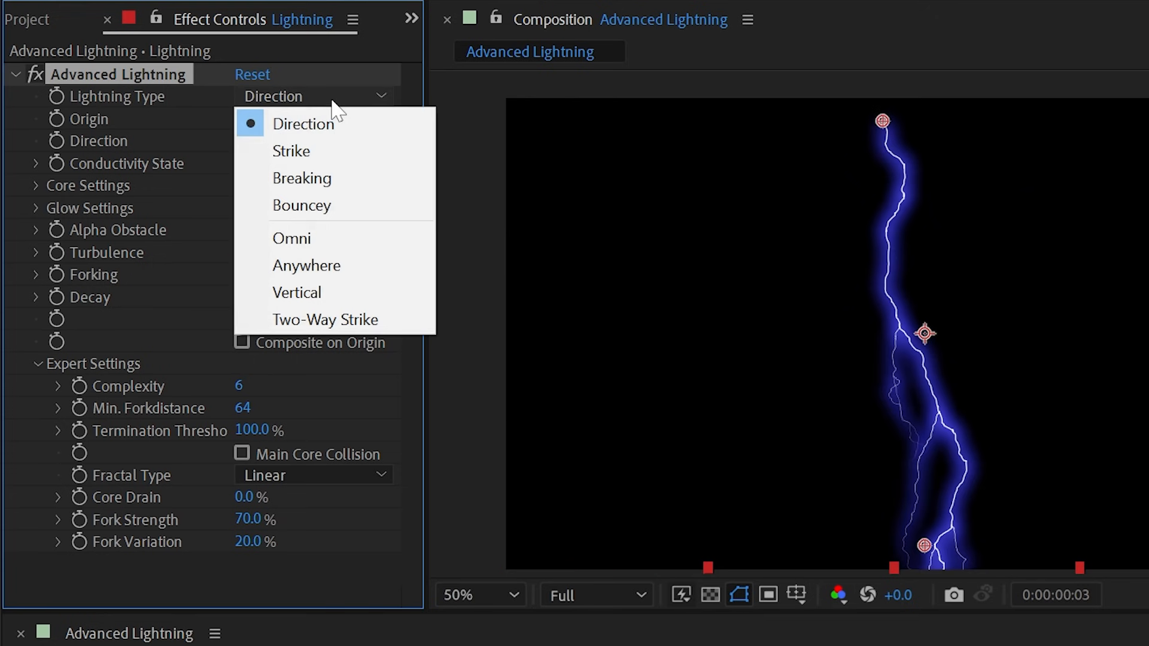
click(341, 243)
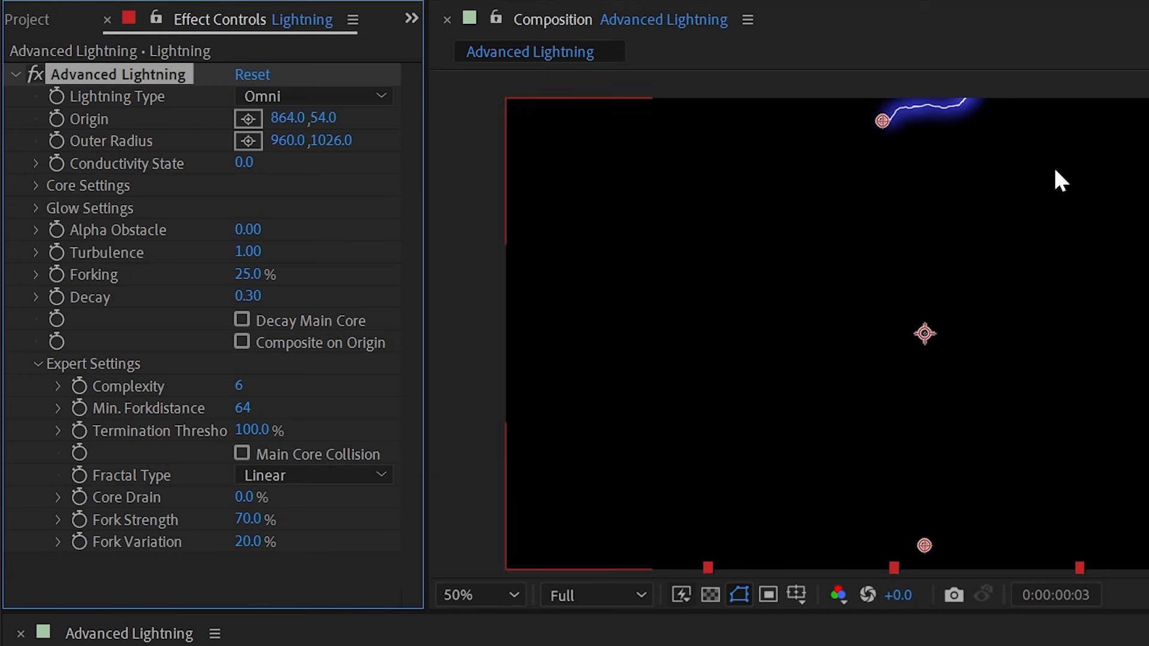
click(335, 97)
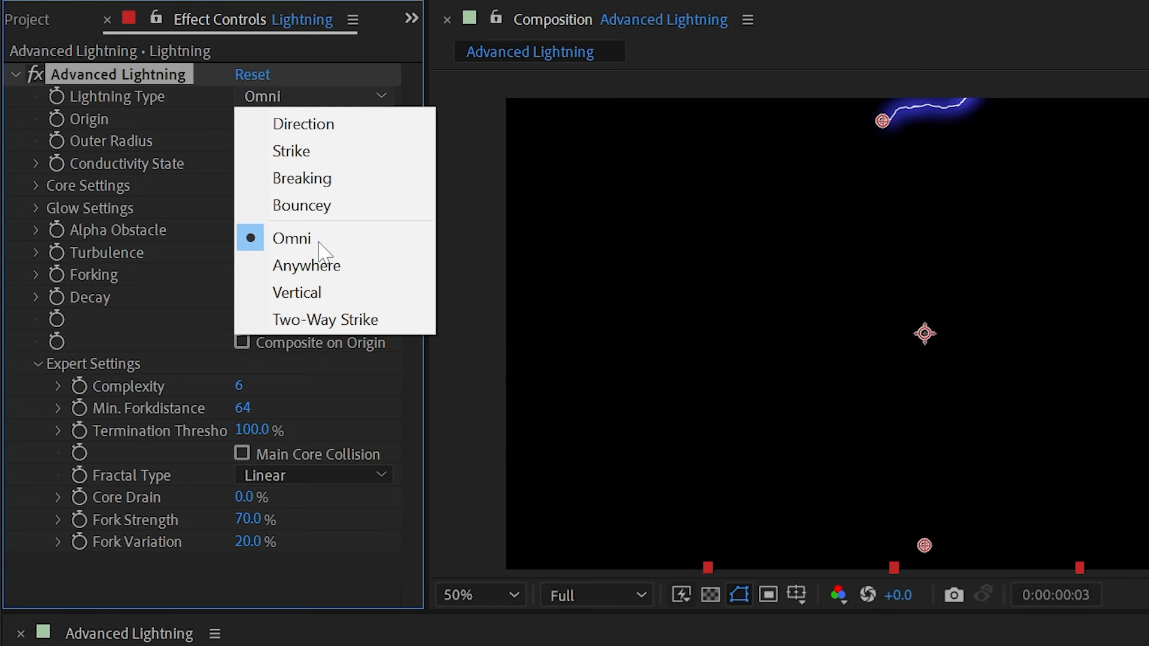
click(135, 157)
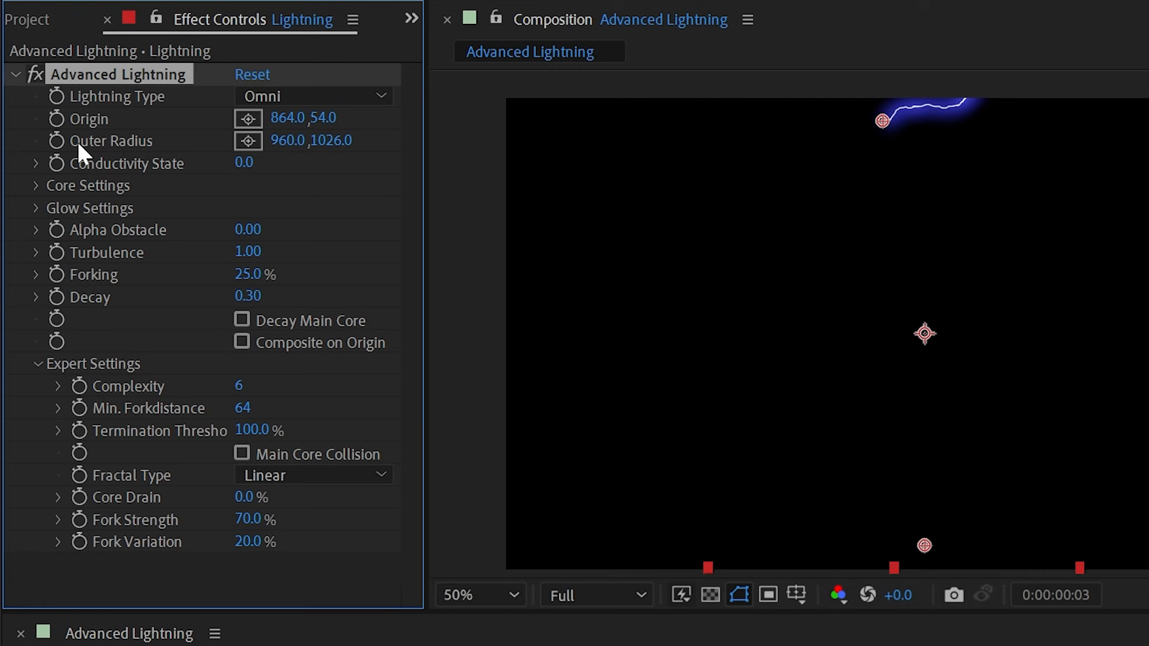
Try several Omni point positions, ending with Origin at 786, 622 and Outer Radius at 1414, 466, and set Turbulence to 1.53
drag(882, 120, 890, 247)
mouse_move(1076, 381)
mouse_down()
mouse_move(1146, 386)
mouse_move(1076, 372)
mouse_move(1092, 393)
mouse_up()
drag(892, 247, 930, 338)
drag(1098, 401, 637, 373)
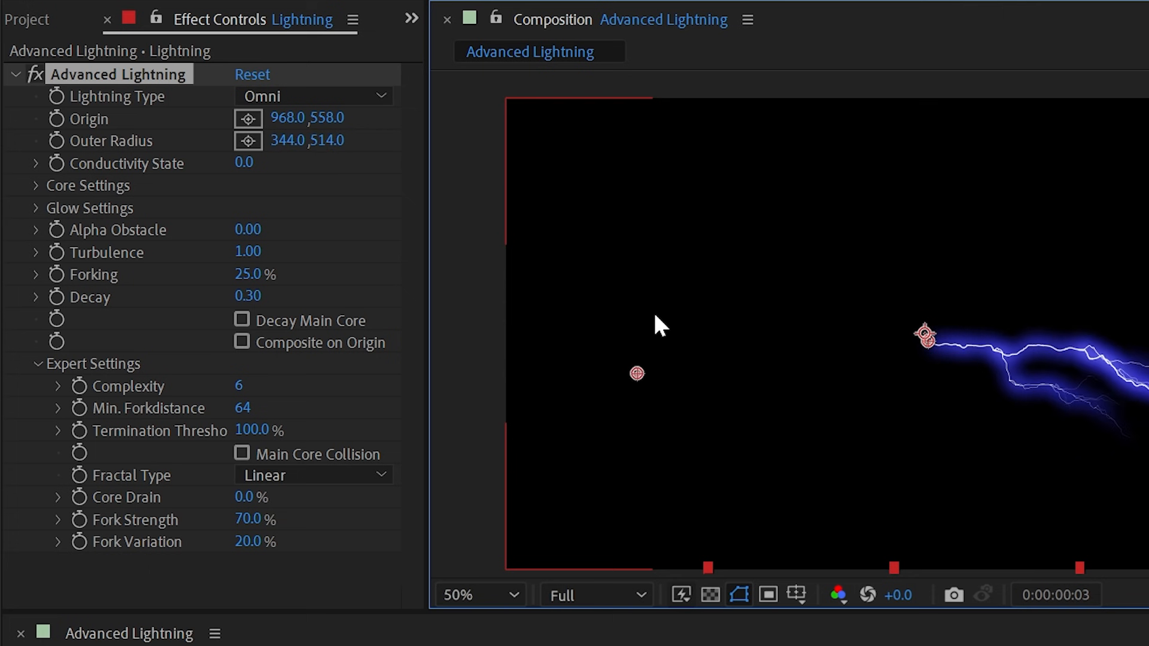
drag(1148, 354, 1136, 306)
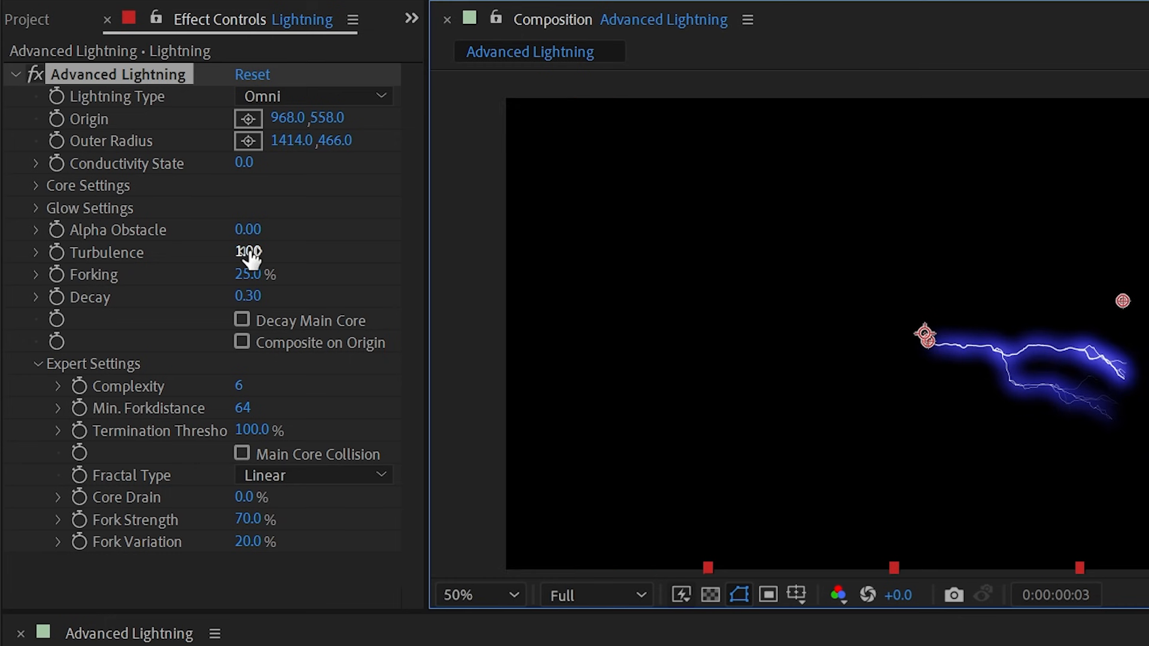
drag(248, 251, 849, 370)
Set the Lightning Type to Anywhere and move the Outer Radius point to 1380, 388
click(314, 95)
click(308, 258)
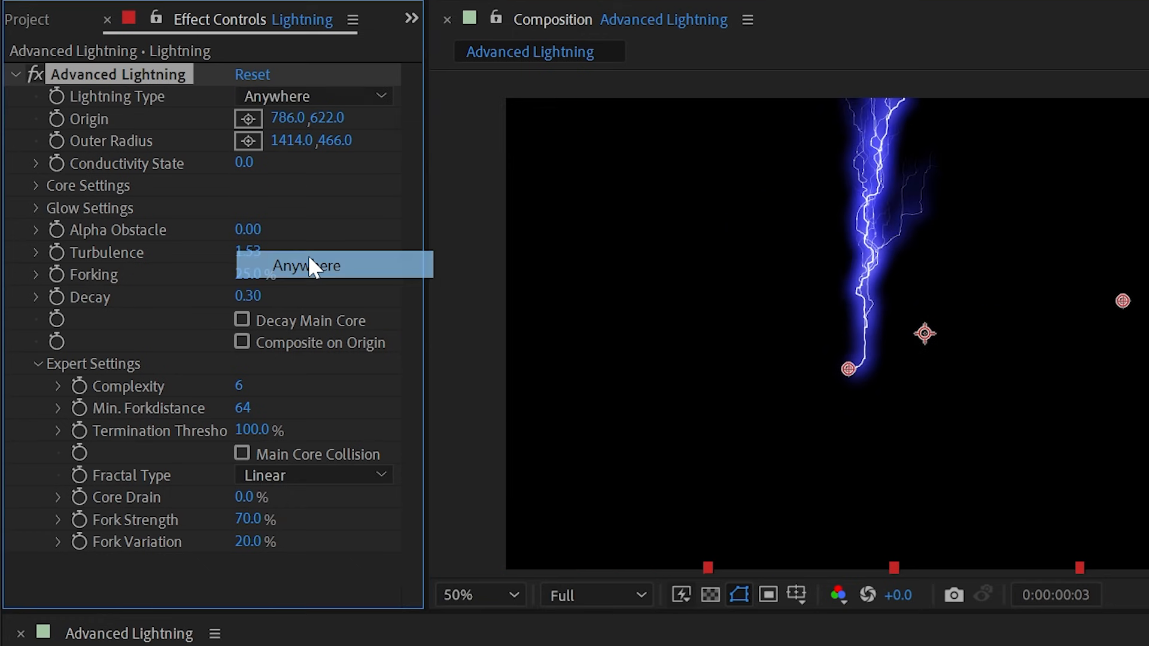
click(275, 97)
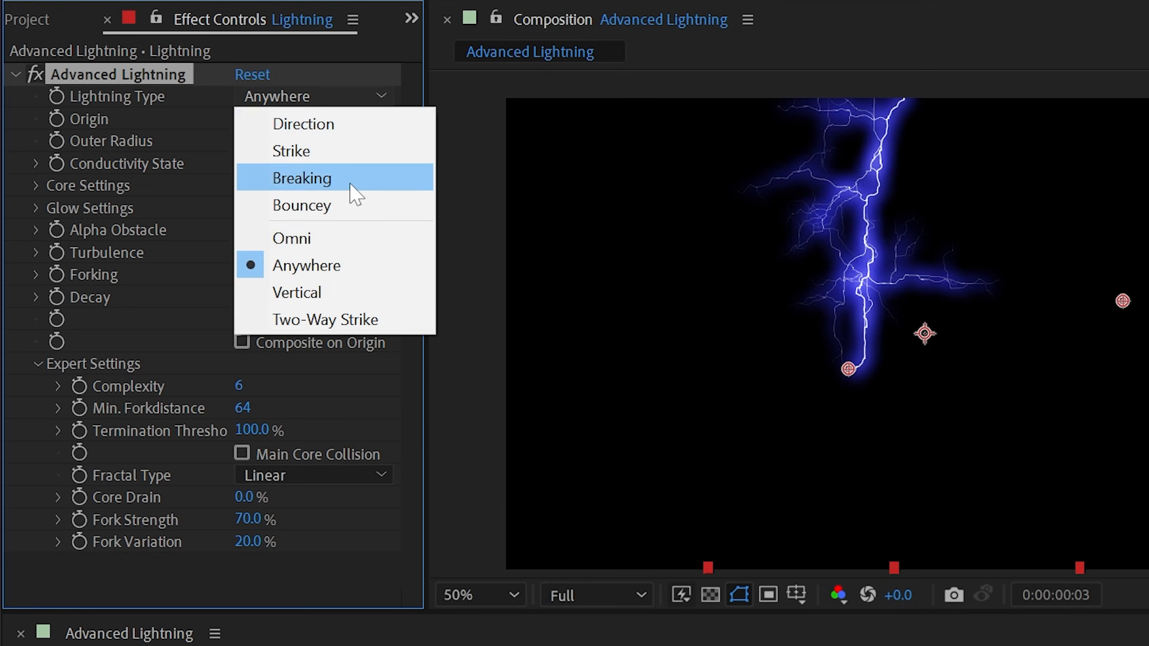
click(852, 152)
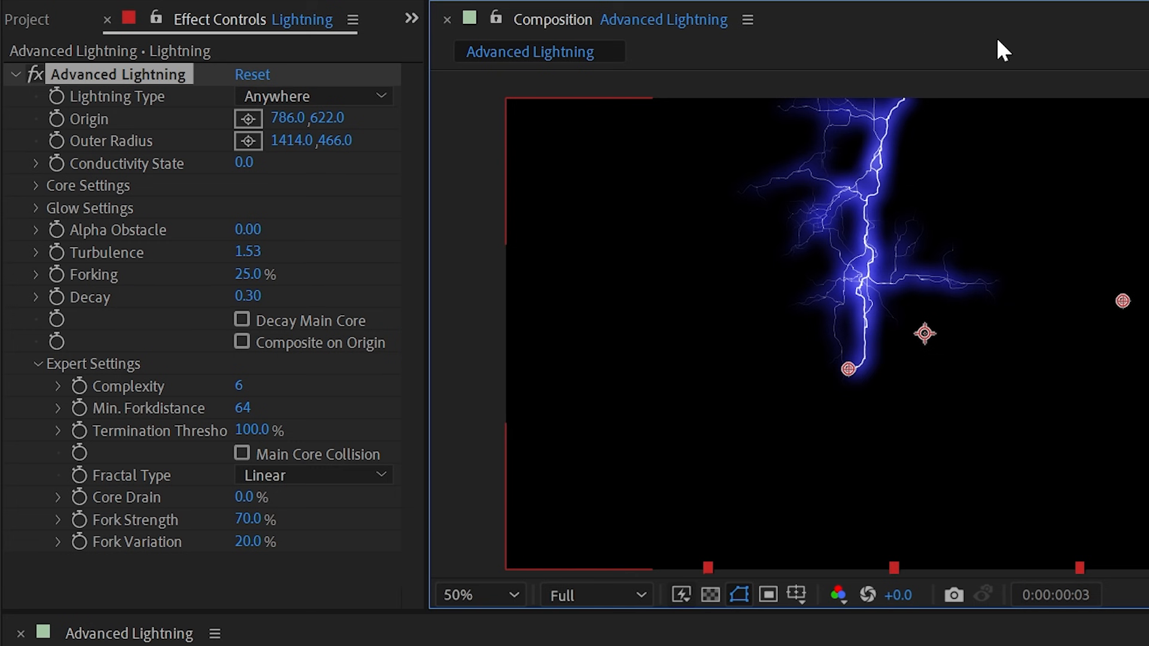
drag(1099, 296, 1113, 277)
Compare the Omni lightning type with Anywhere using the same points, ending on Anywhere
click(309, 90)
click(326, 236)
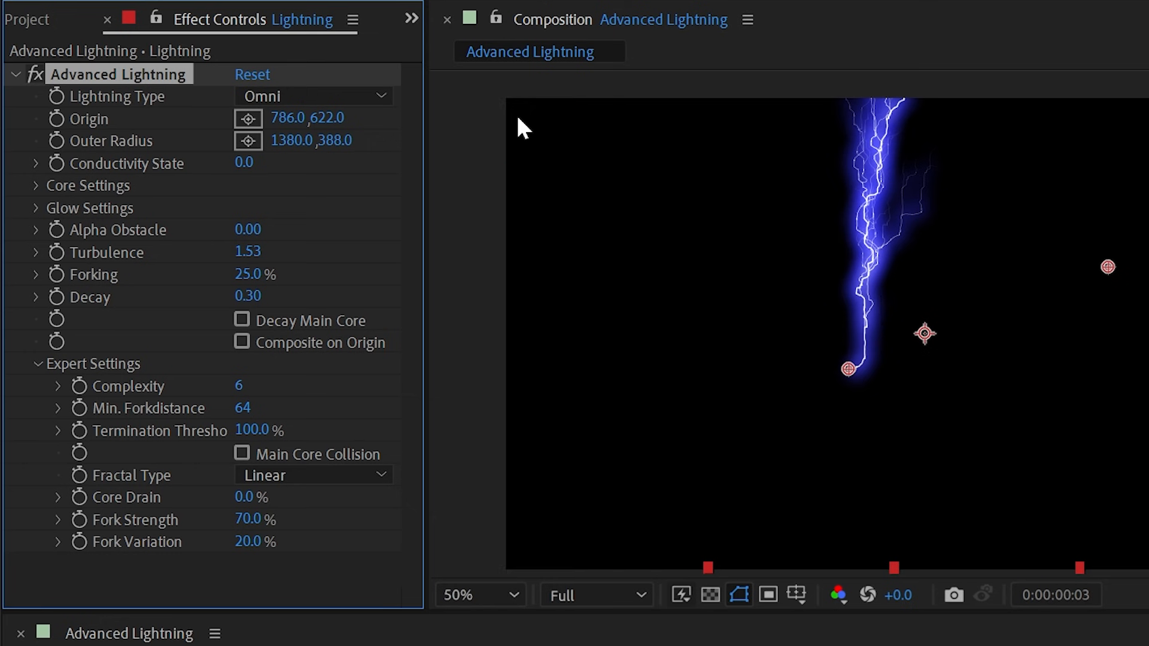
click(311, 96)
click(346, 267)
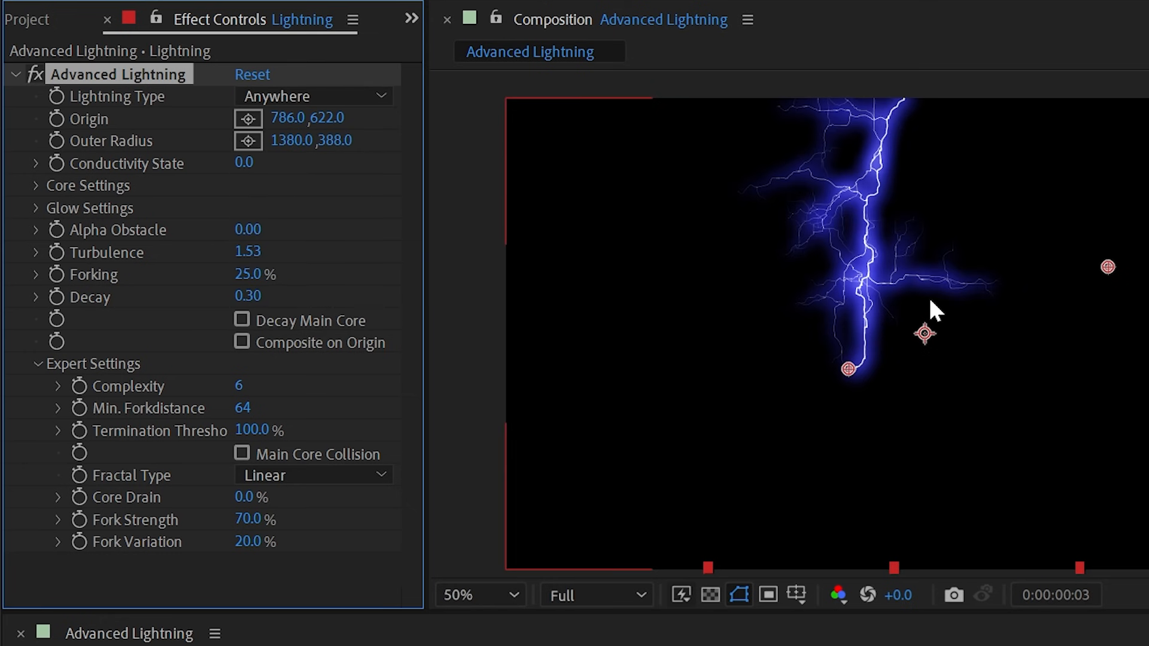
Set the Lightning Type to Vertical and try different origins for the bolt, ending at 450, 506
click(305, 95)
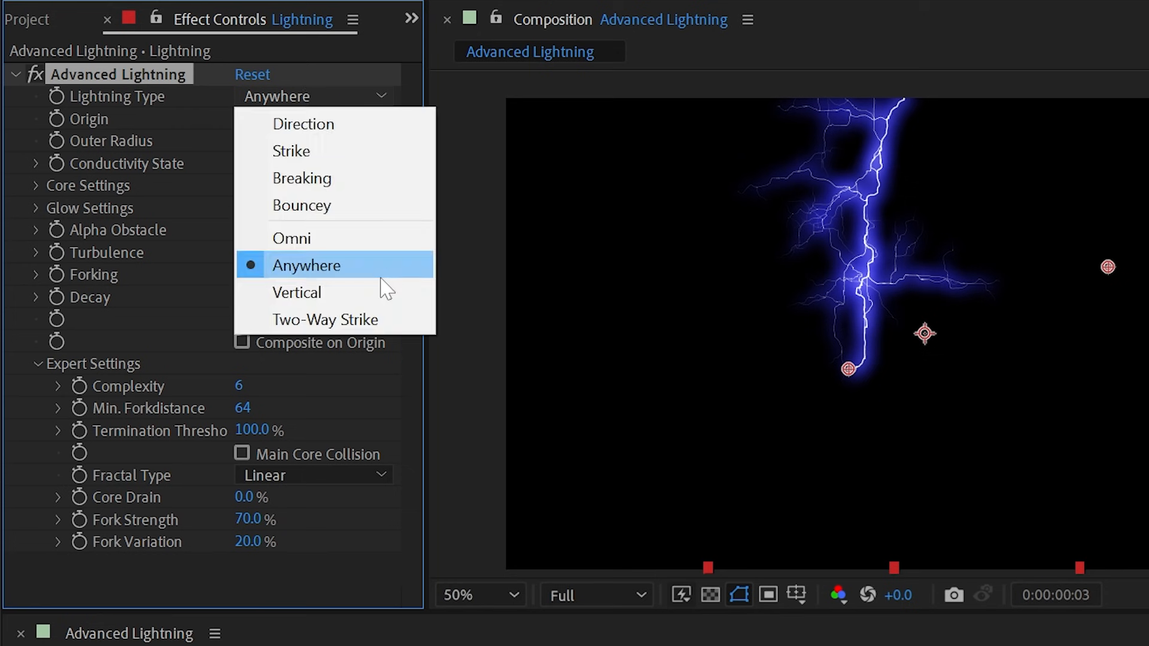
click(374, 292)
drag(847, 375, 937, 223)
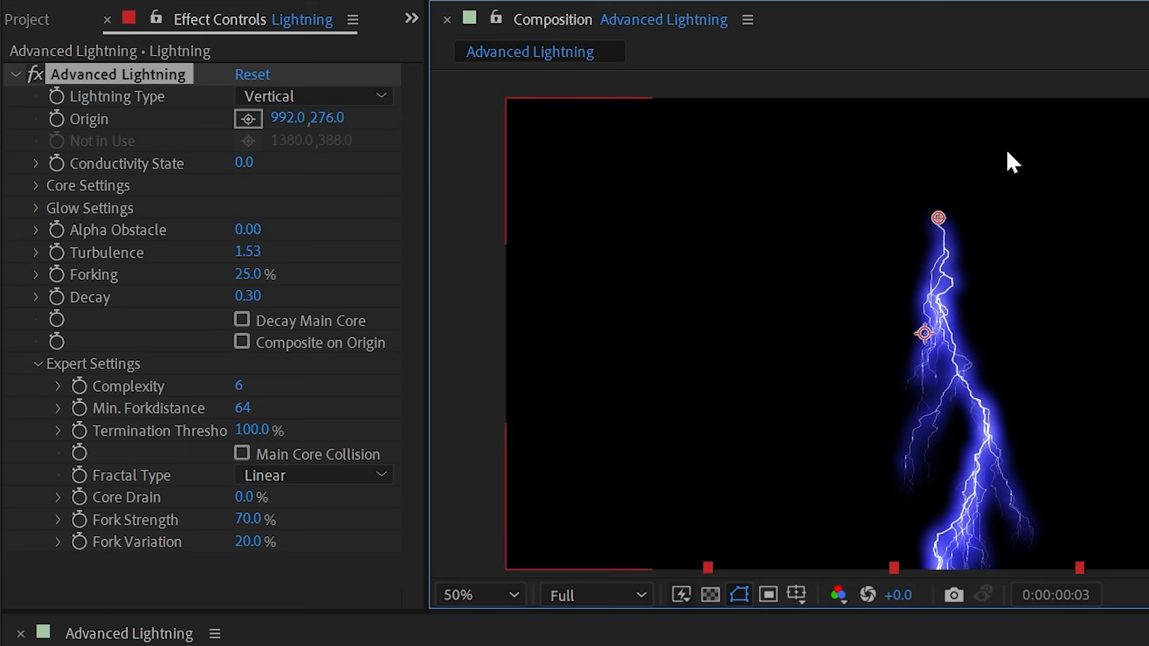
drag(938, 221, 700, 318)
Set the Lightning Type to Two-Way Strike, with Direction at 1602, 538 and Origin at 248, 510
click(311, 96)
click(308, 321)
drag(1142, 320, 1146, 330)
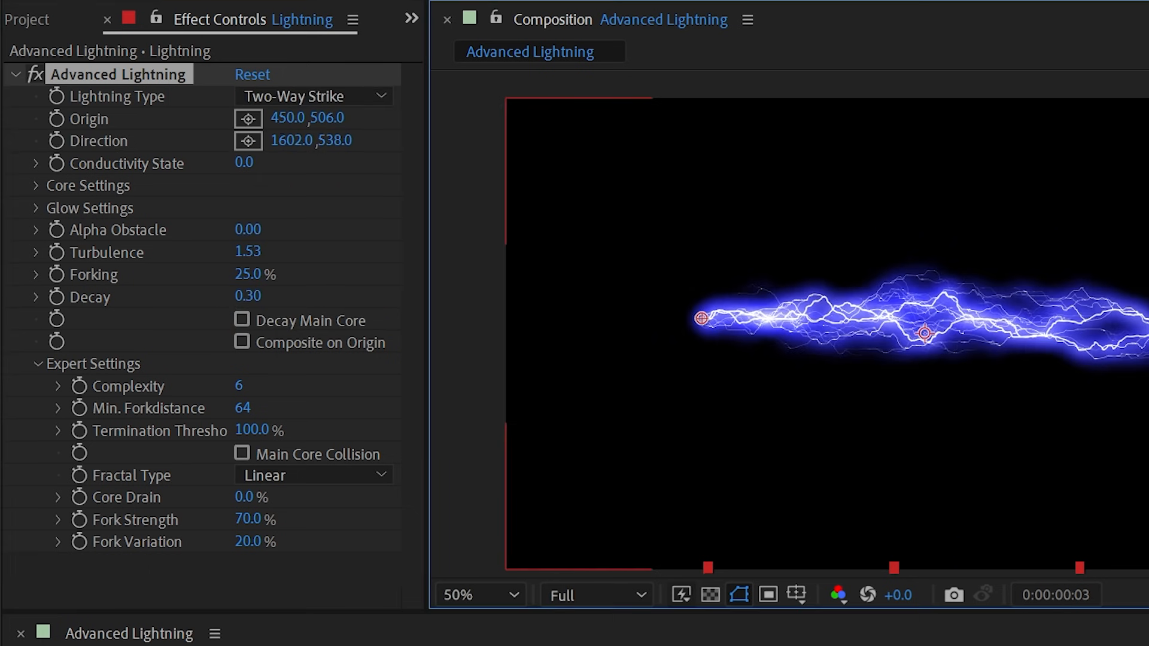
drag(700, 317, 613, 320)
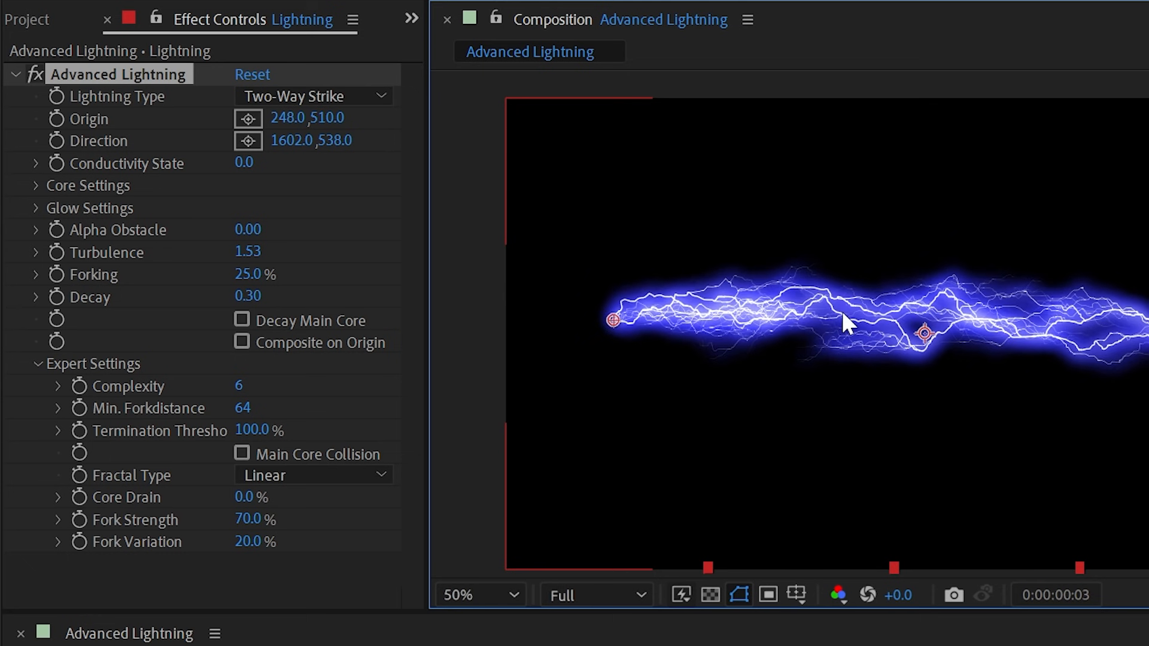
Compare the Strike lightning type with Two-Way Strike using the same points, ending on Two-Way Strike
click(312, 96)
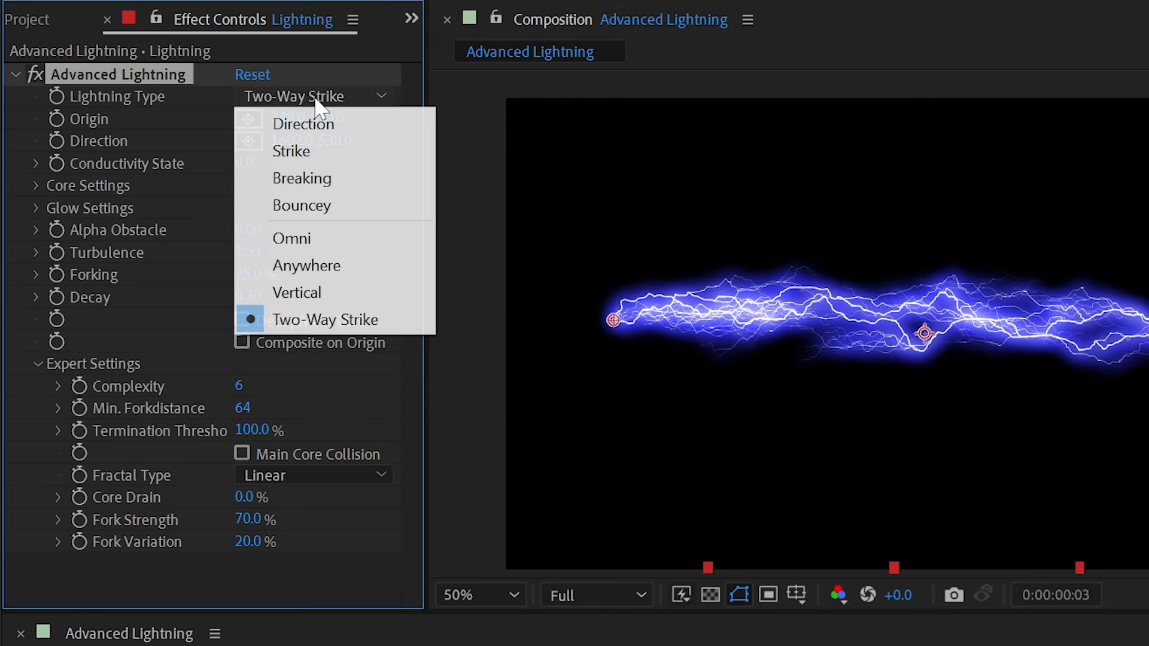
click(312, 147)
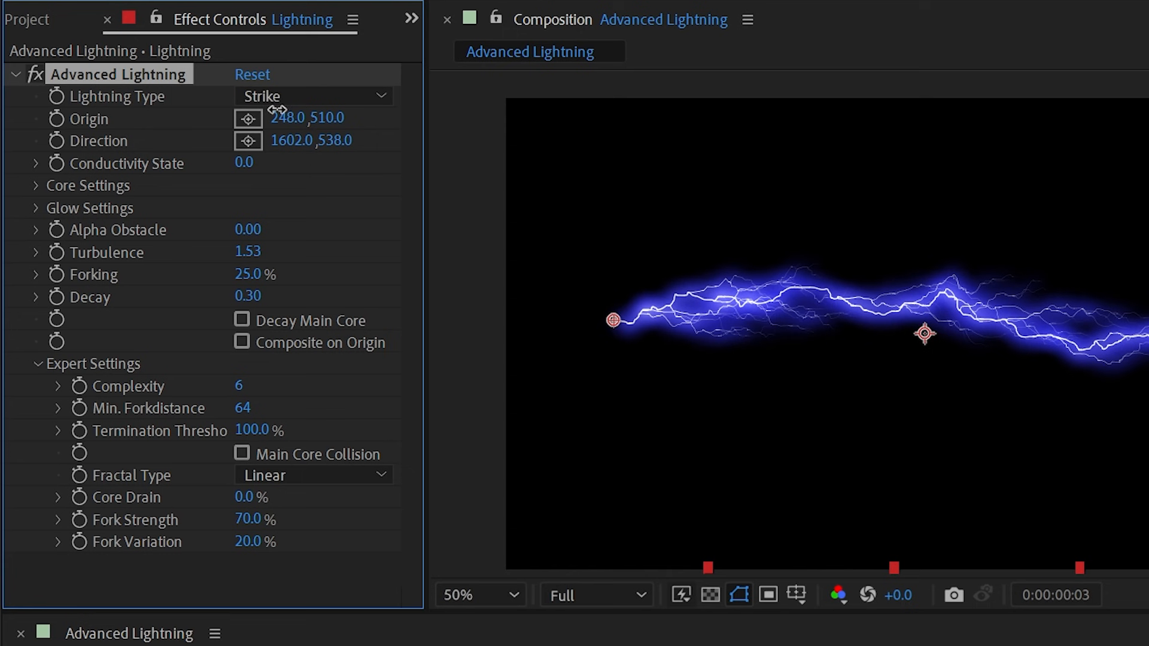
click(311, 96)
click(317, 319)
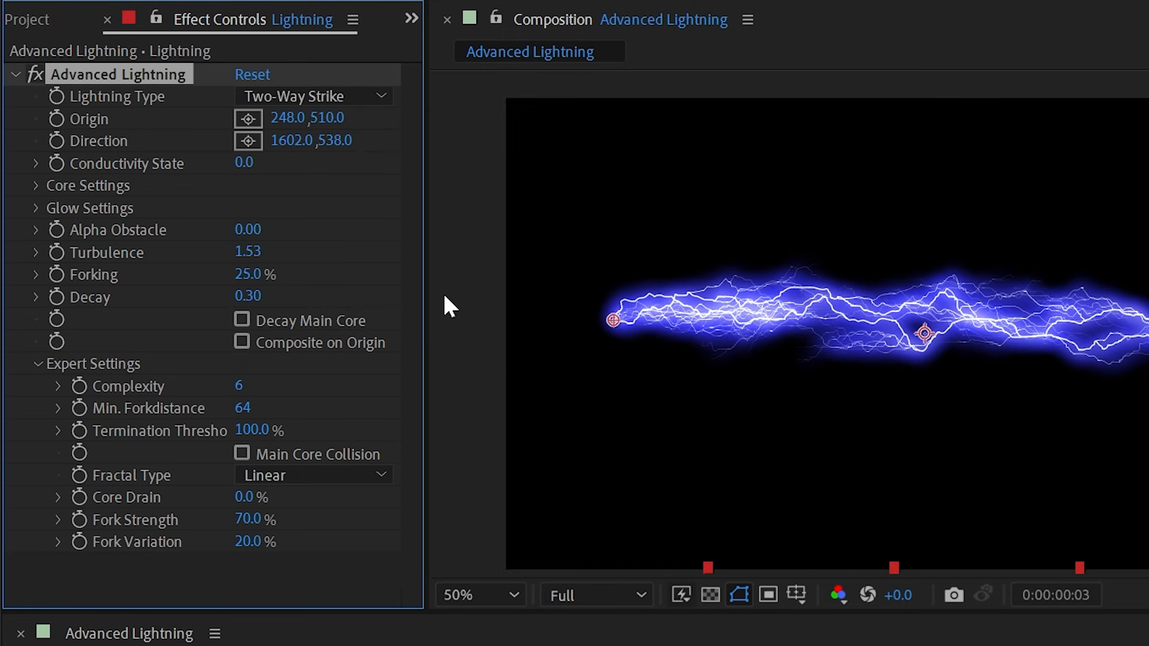
Try different Core Drain values for the Two-Way Strike, ending at 75%
drag(247, 497, 419, 510)
drag(578, 513, 469, 495)
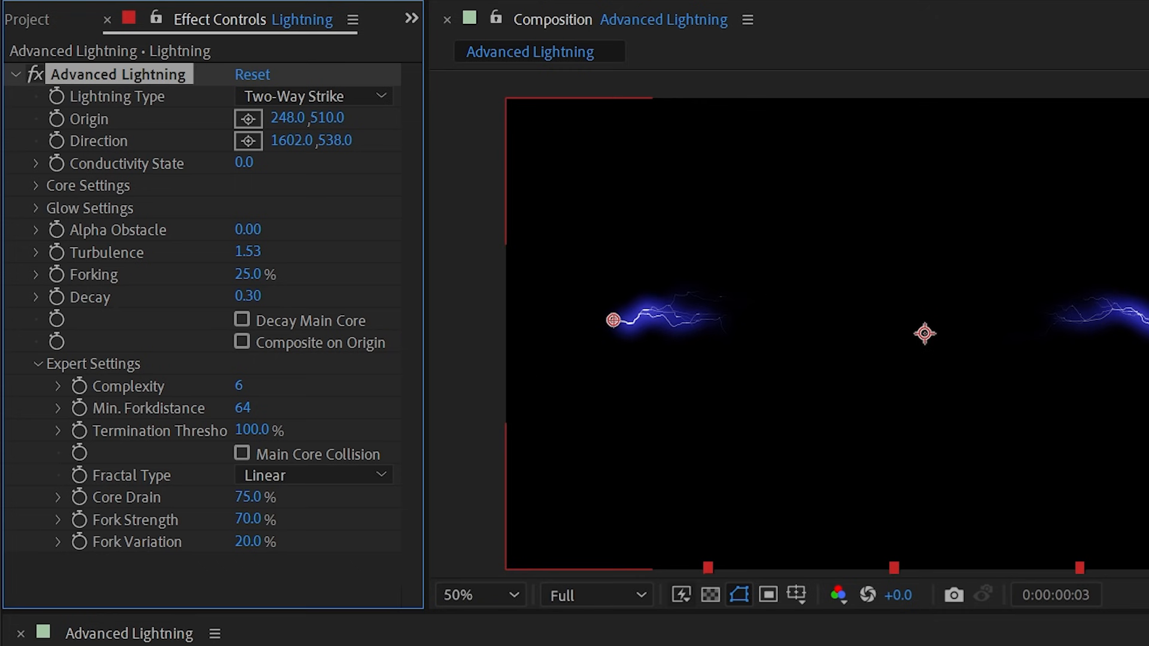
Set Core Drain to 0% and aim a Direction-type bolt from origin 956, 532 toward 1006, 440
mouse_move(242, 503)
mouse_down()
mouse_move(397, 508)
mouse_move(459, 497)
mouse_move(247, 509)
mouse_up()
click(340, 93)
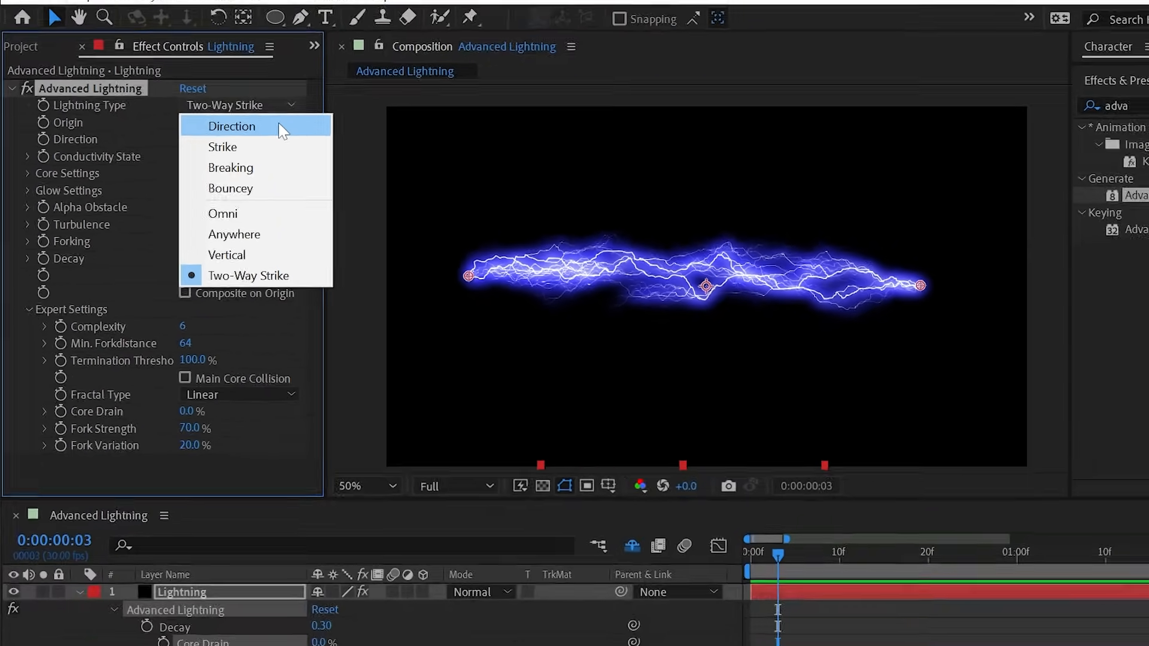
click(400, 123)
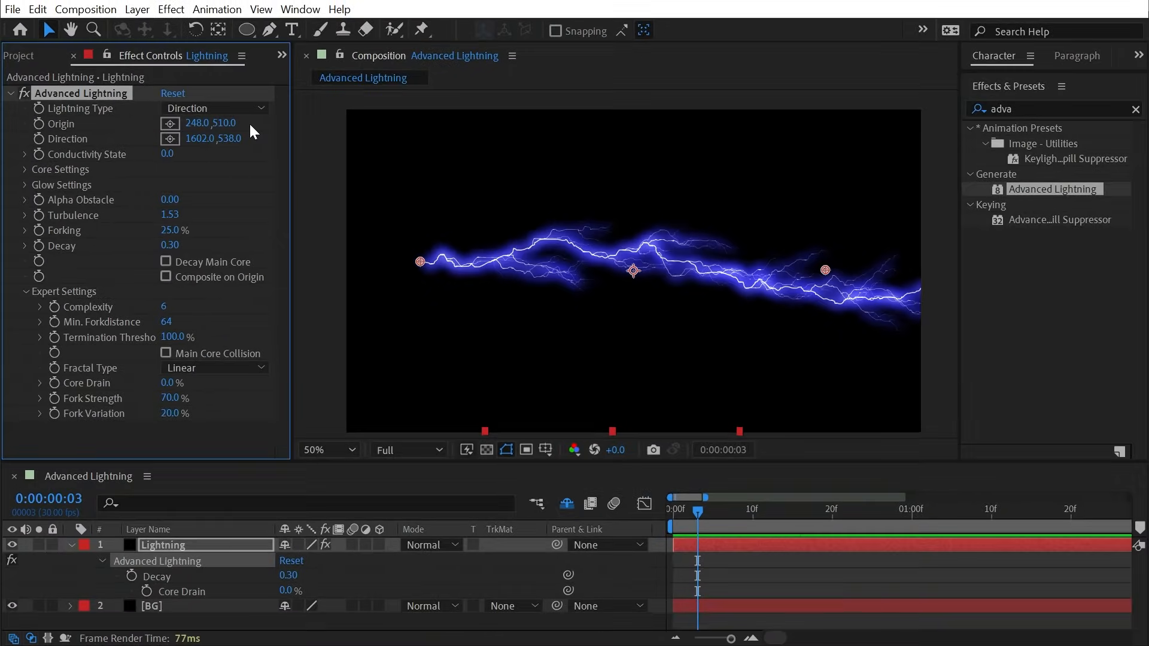
drag(421, 264, 633, 270)
drag(828, 274, 648, 243)
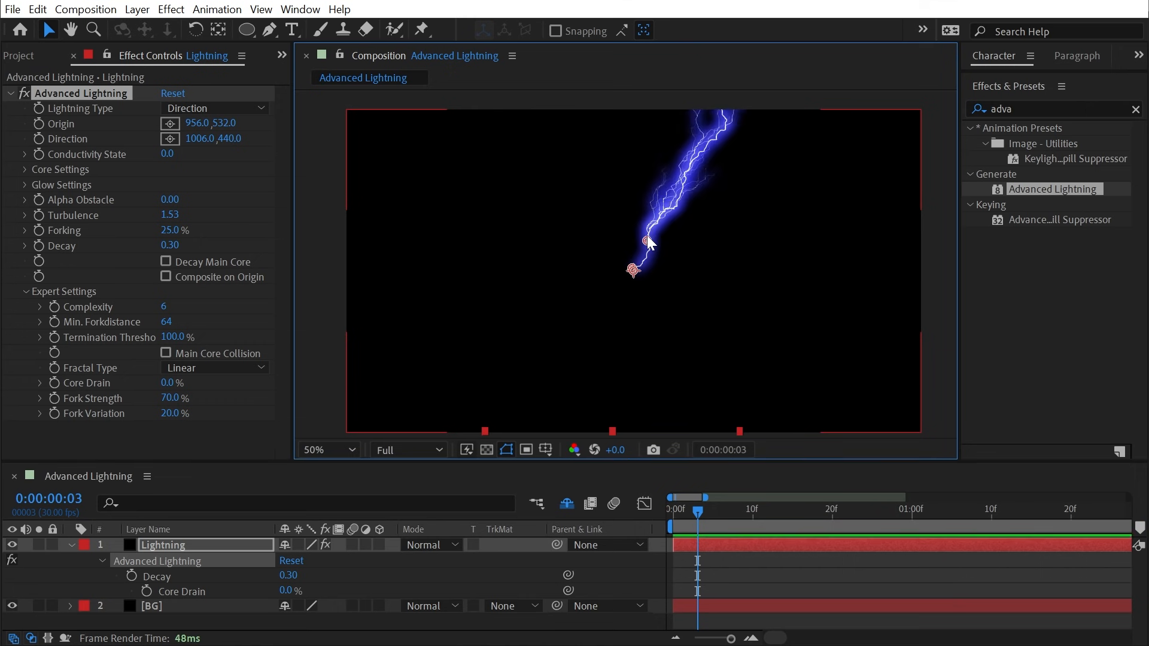
Find the Gradient Ramp effect with the search term "ramp" and apply it to the BG layer
click(173, 605)
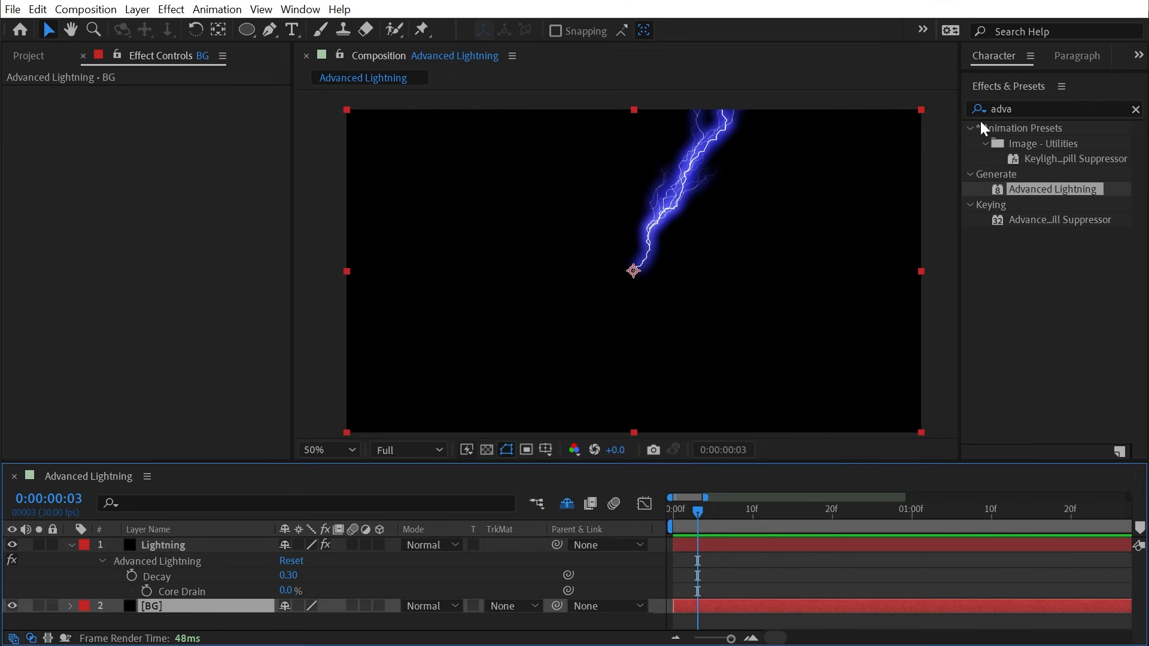
drag(1038, 109, 896, 96)
text(ramp)
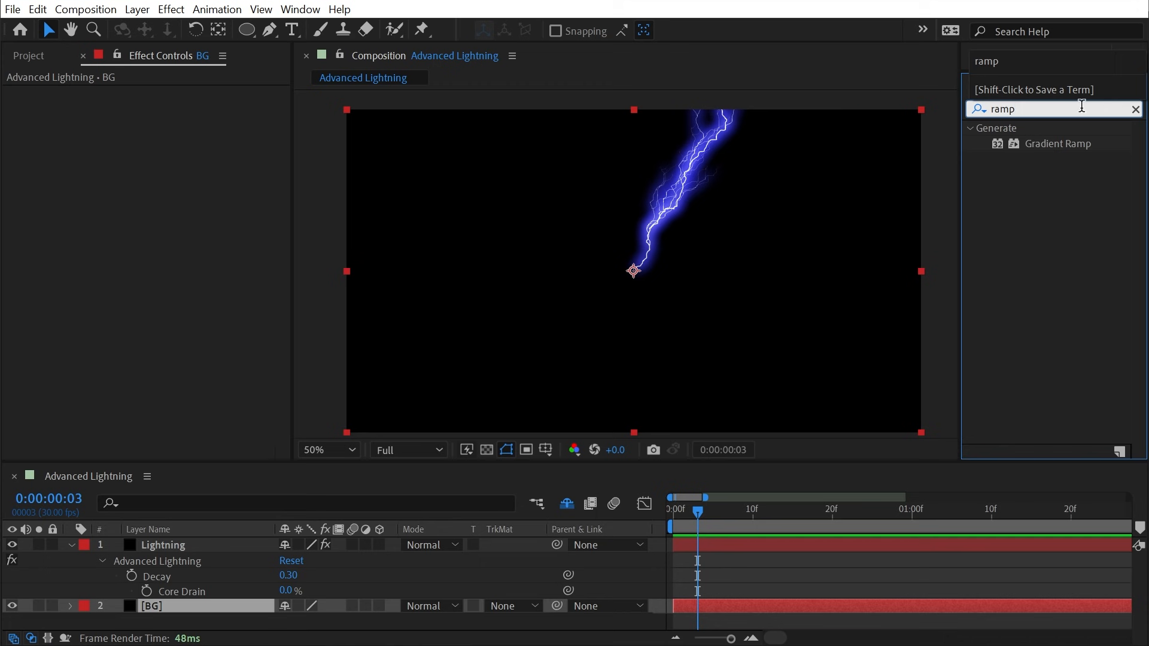
drag(1058, 144, 520, 382)
Make the gradient a Radial Ramp starting at about 964, 954 and ending at about 1962, 4
click(215, 169)
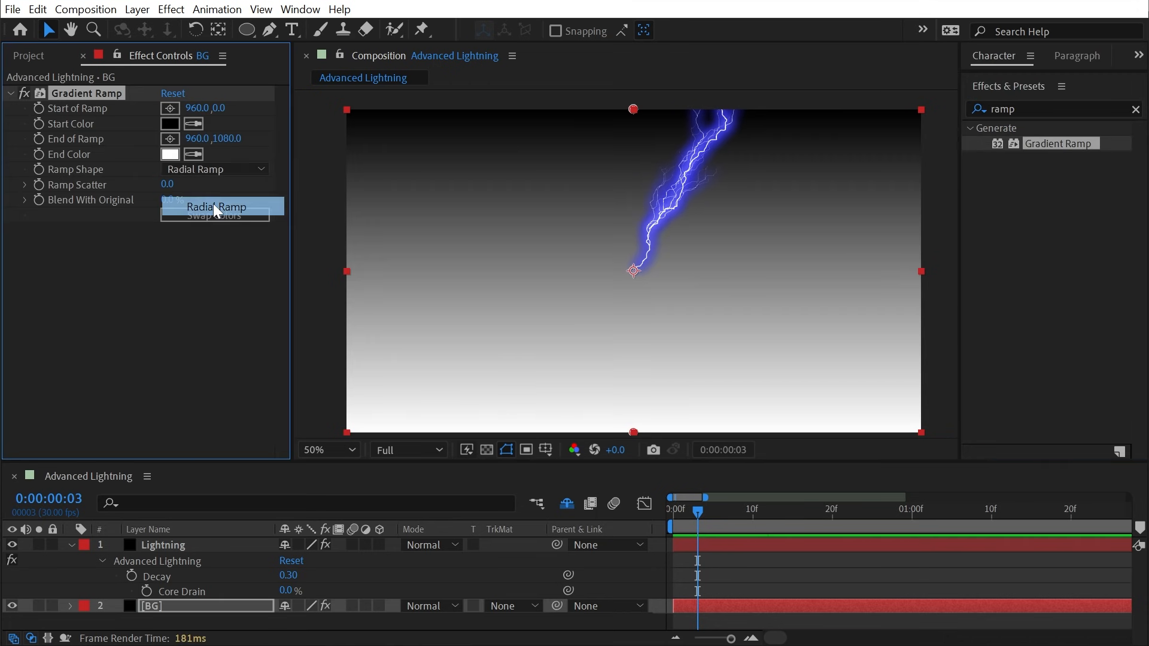
click(218, 205)
drag(630, 111, 933, 110)
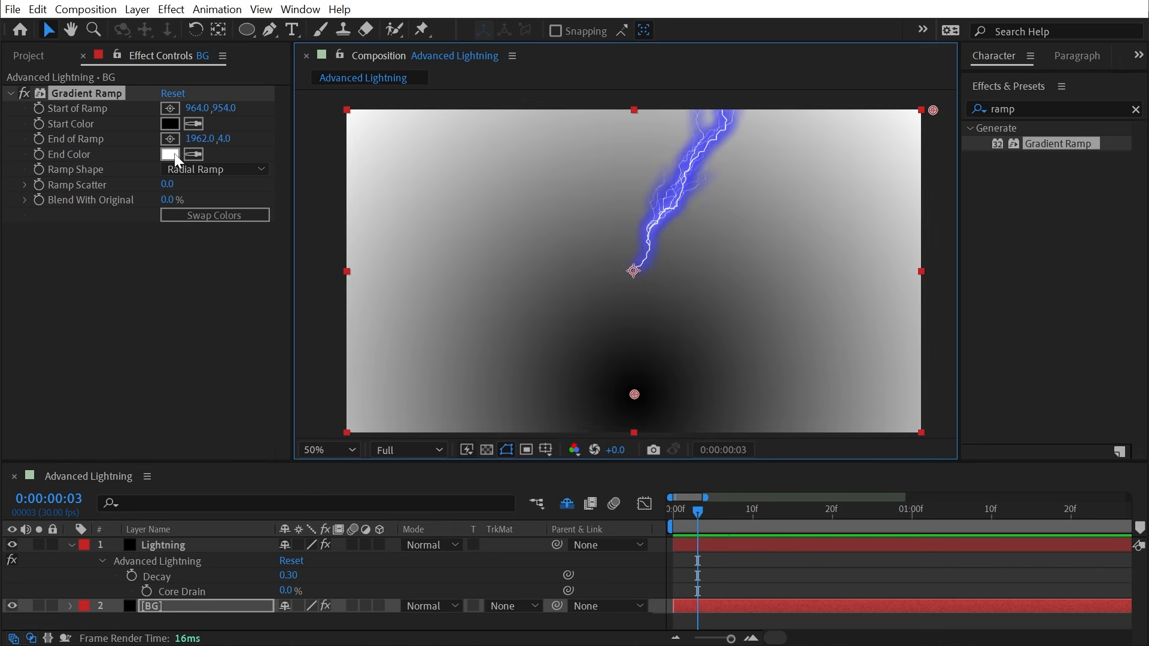
Set the gradient's start color to the very dark blue 02051B
click(170, 123)
mouse_move(888, 400)
mouse_down()
mouse_move(889, 422)
mouse_move(888, 389)
mouse_up()
mouse_move(830, 481)
mouse_down()
mouse_move(834, 515)
mouse_move(851, 512)
mouse_up()
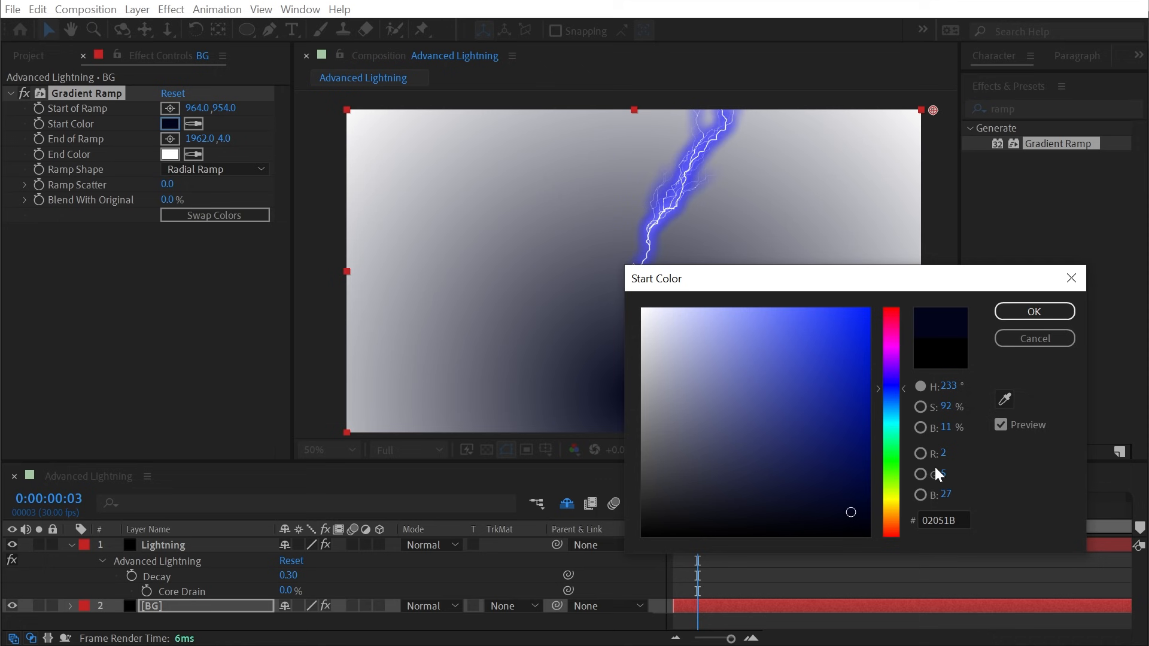
click(1024, 317)
Set the gradient's end color to a very dark purple and swap the start and end colors
click(170, 154)
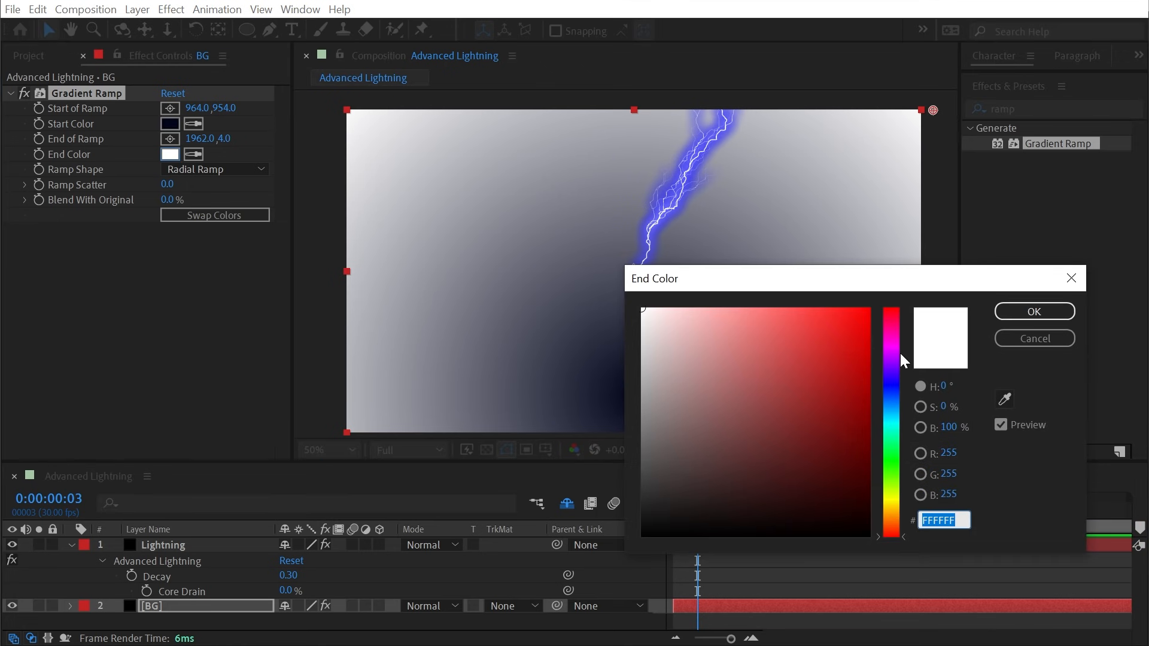
drag(891, 377, 891, 364)
click(833, 451)
drag(833, 451, 847, 494)
drag(891, 364, 896, 349)
drag(847, 494, 857, 505)
click(1027, 314)
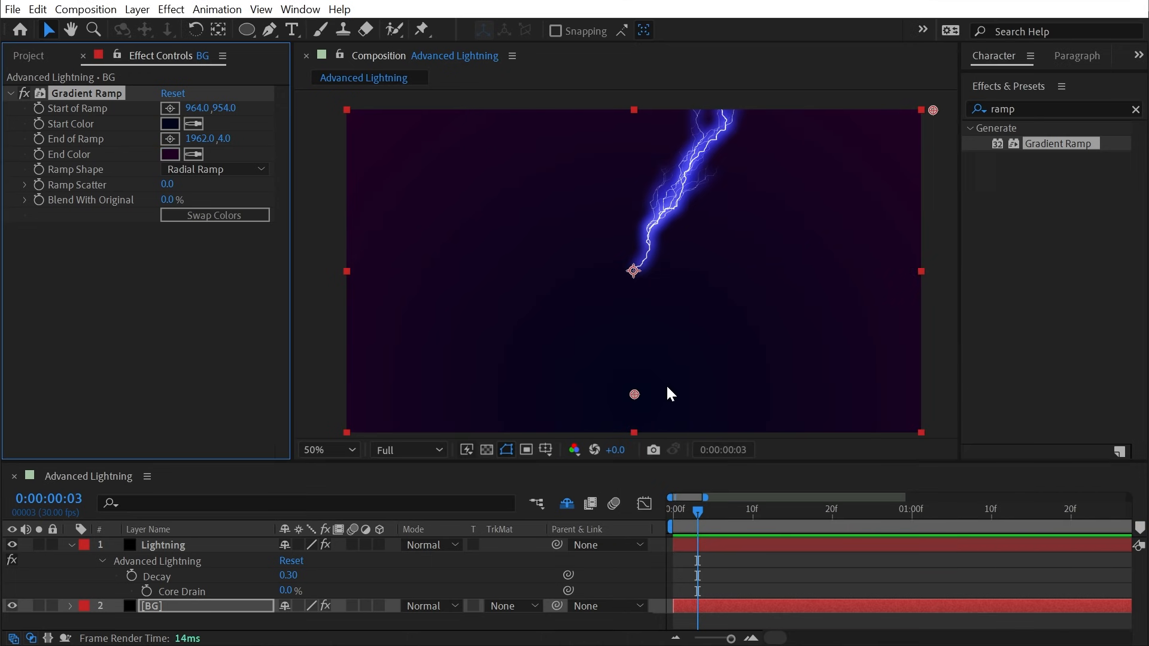
click(216, 216)
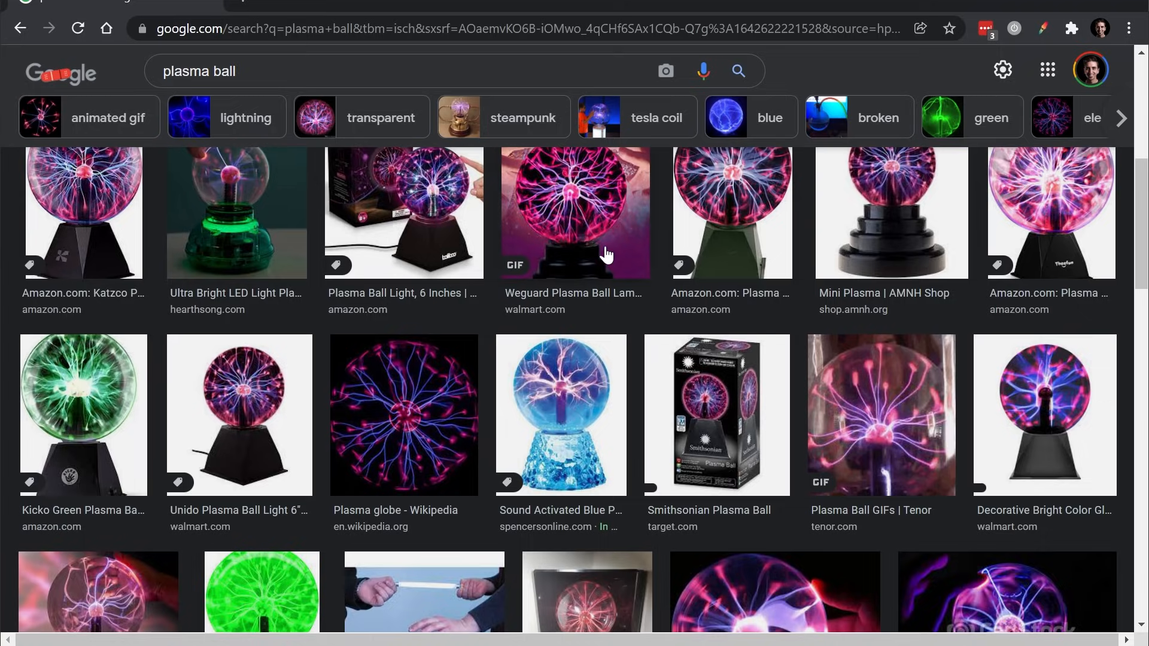
In the Google Images results for plasma ball, enlarge several photos to examine how the electric arcs spread inside the globe
click(562, 209)
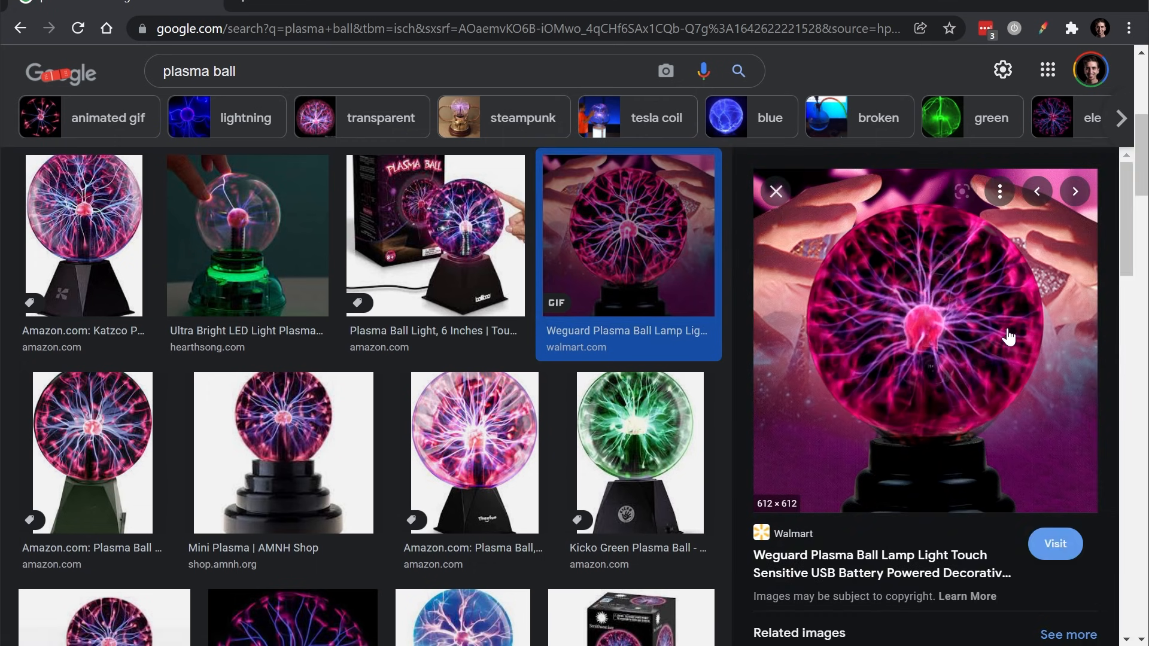
click(443, 239)
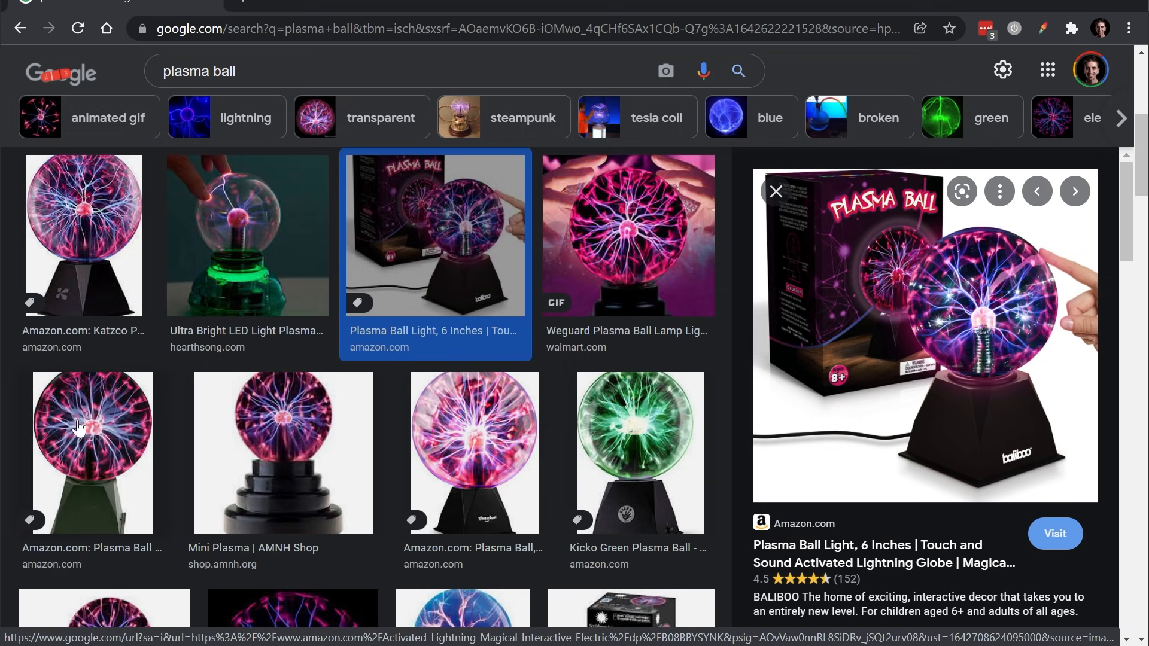
click(277, 302)
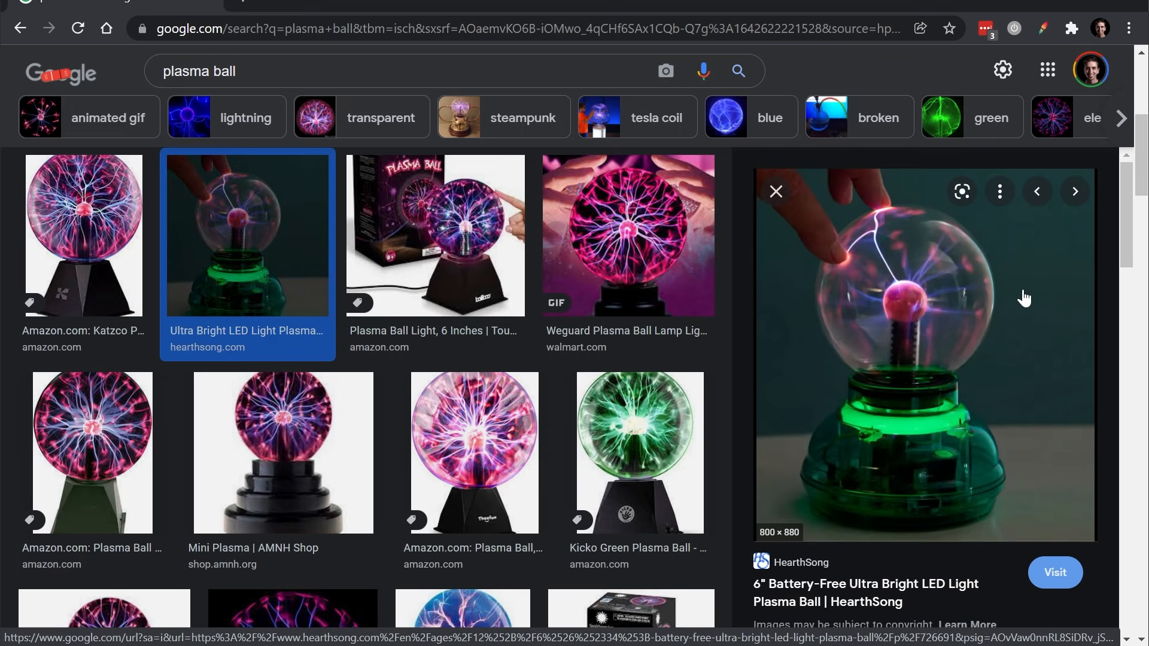
click(287, 446)
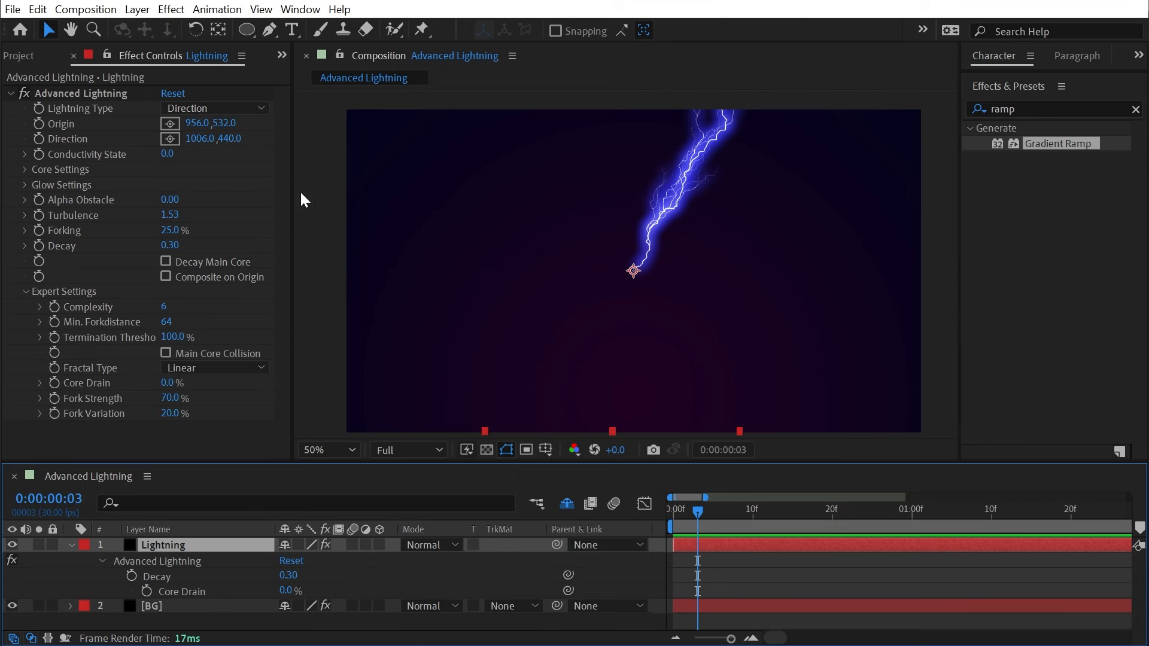
Switch the Lightning layer's lightning type to Anywhere and place its outer radius point at about 1334, 764
click(216, 107)
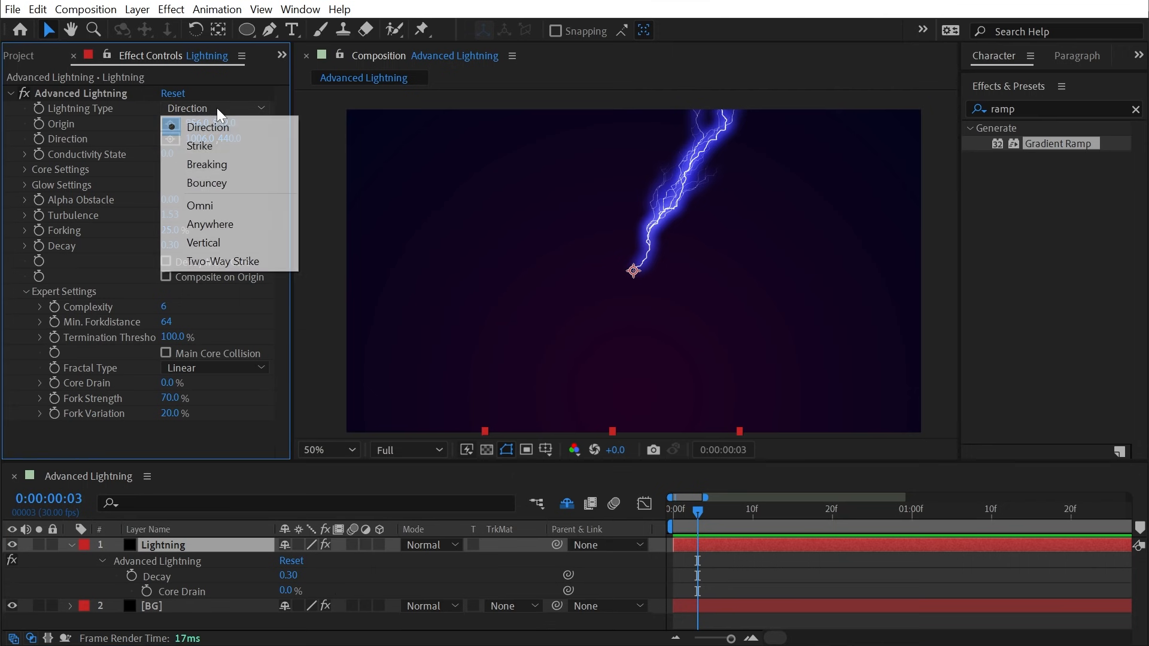
click(229, 223)
drag(647, 241, 701, 274)
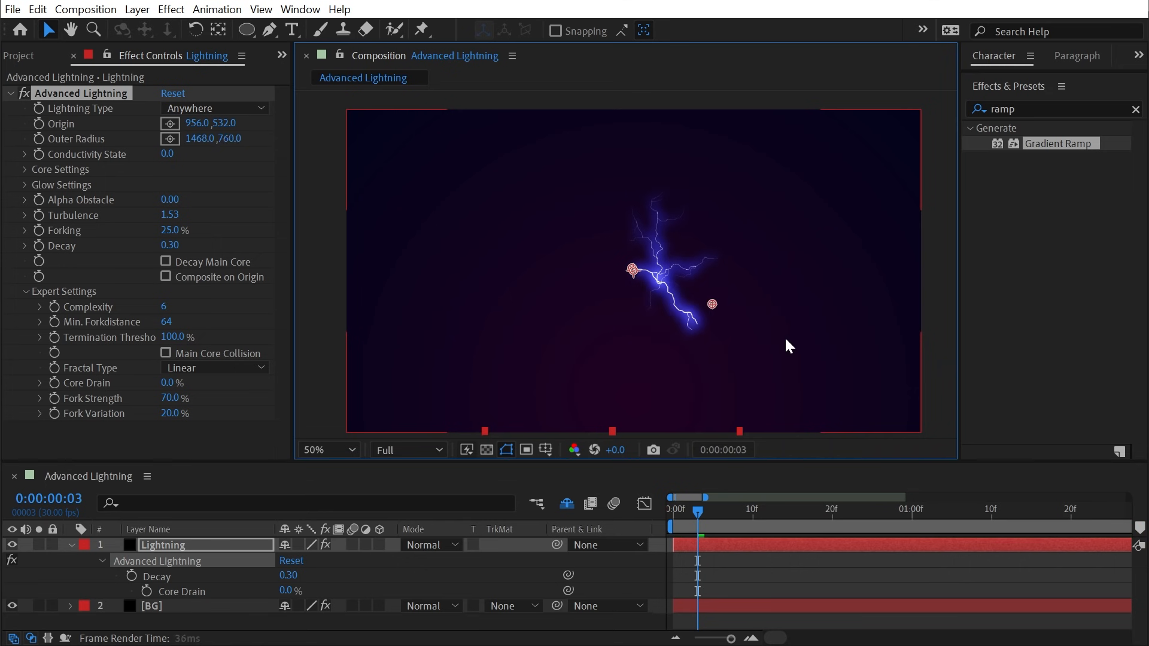
drag(785, 340, 746, 338)
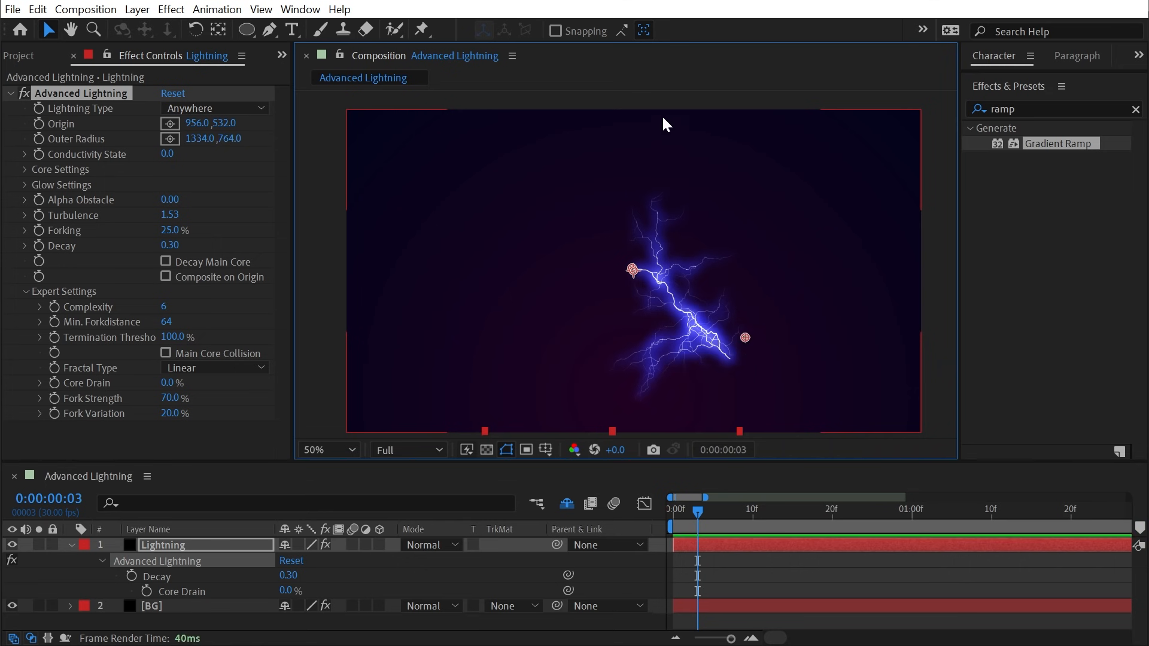
Collapse the layer properties and create a new shape layer with an ellipse filling the whole composition
click(73, 584)
key(e)
key(e)
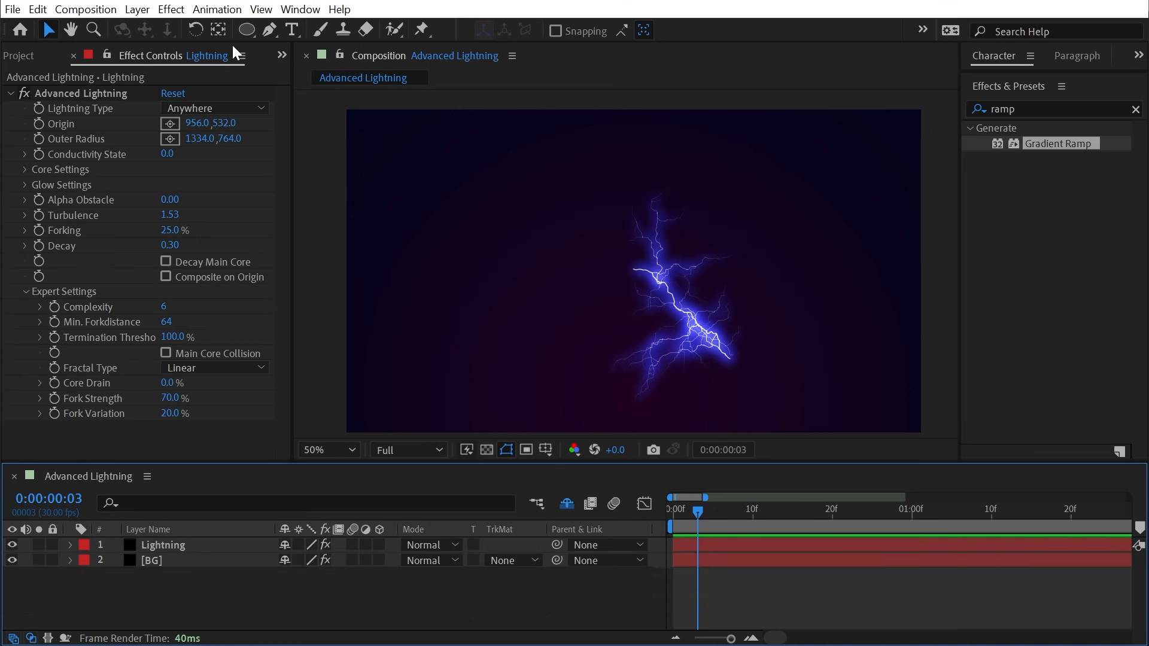
click(245, 30)
double_click(246, 30)
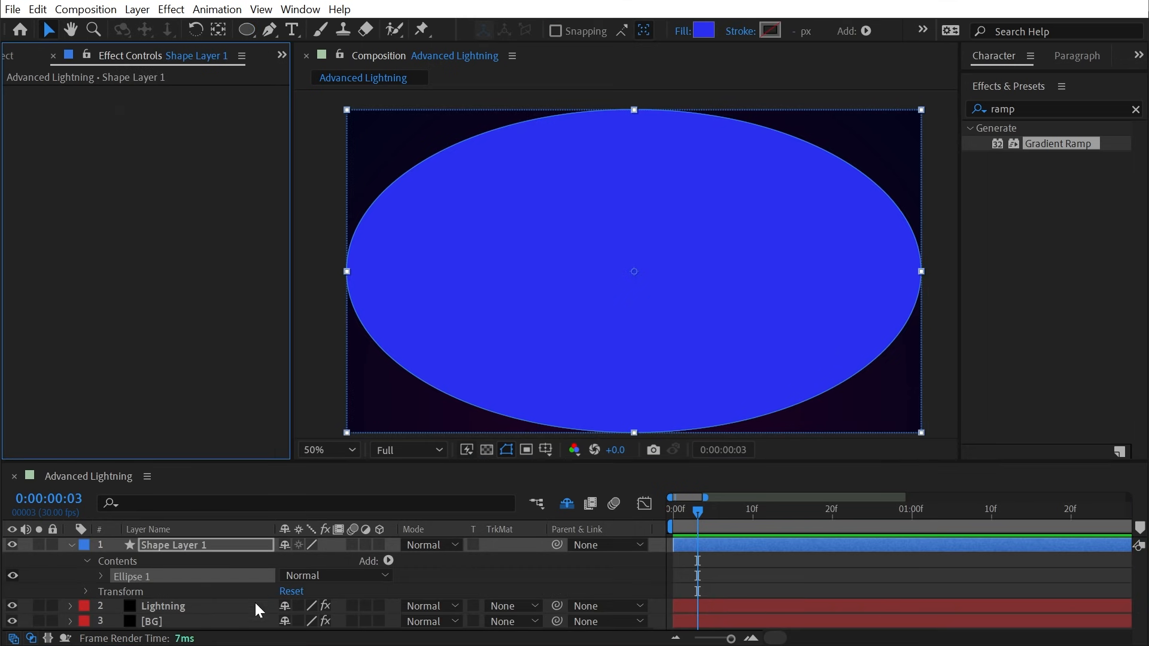
Set the ellipse path's size to 800 by 800
click(285, 606)
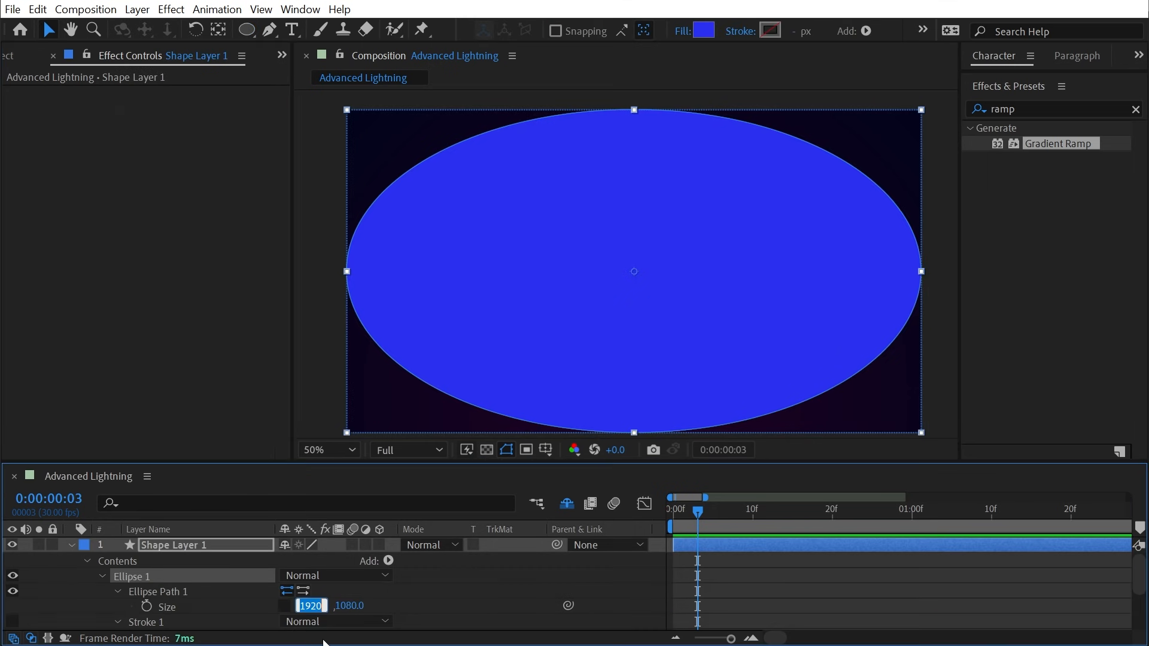
text(100)
key(Tab)
text(10)
key(Tab)
key(Tab)
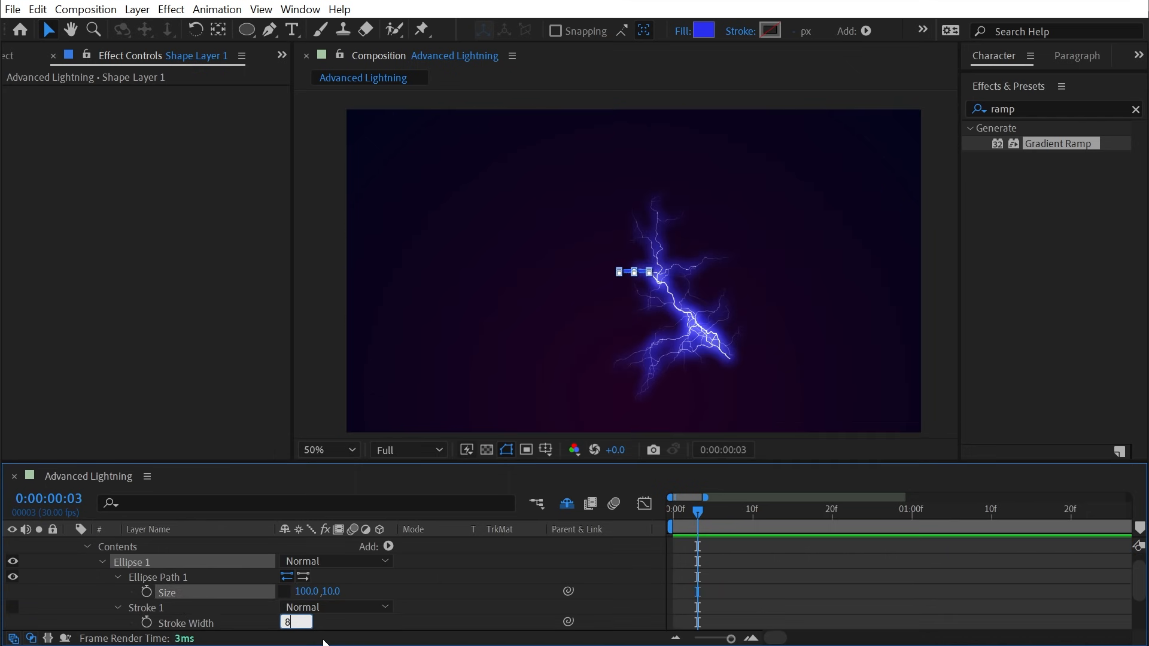
key(shift+Tab)
key(shift+Tab)
text(800)
key(Tab)
text(800)
key(Return)
Remove the circle's fill and give it a solid white stroke
click(683, 31)
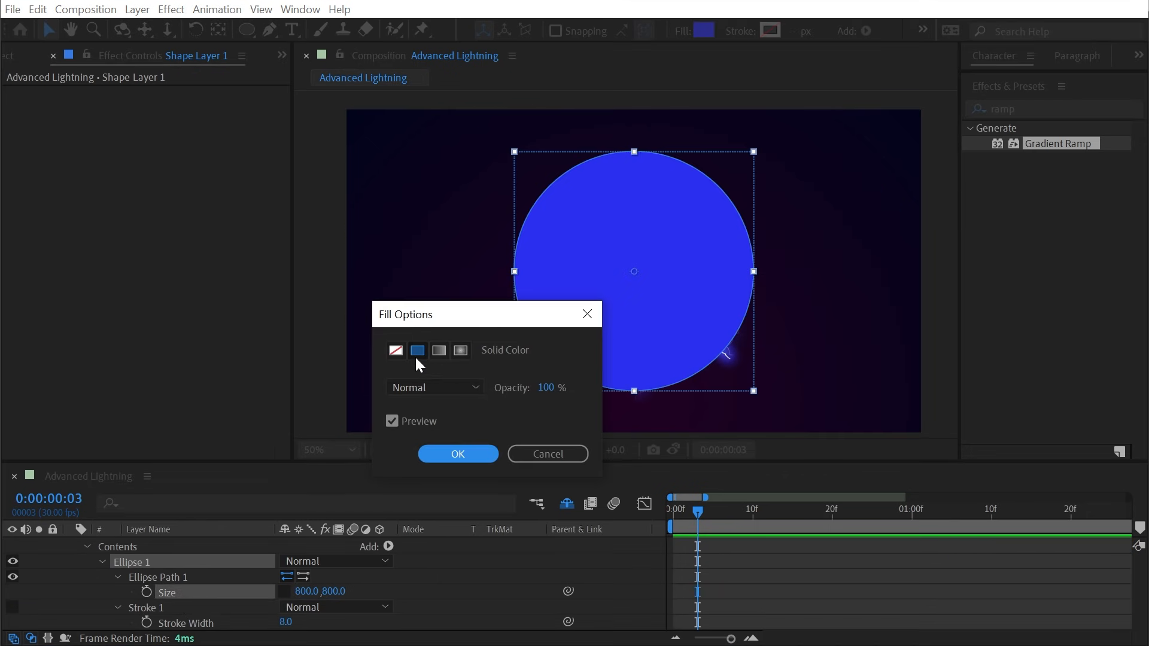
click(396, 351)
click(457, 454)
click(770, 30)
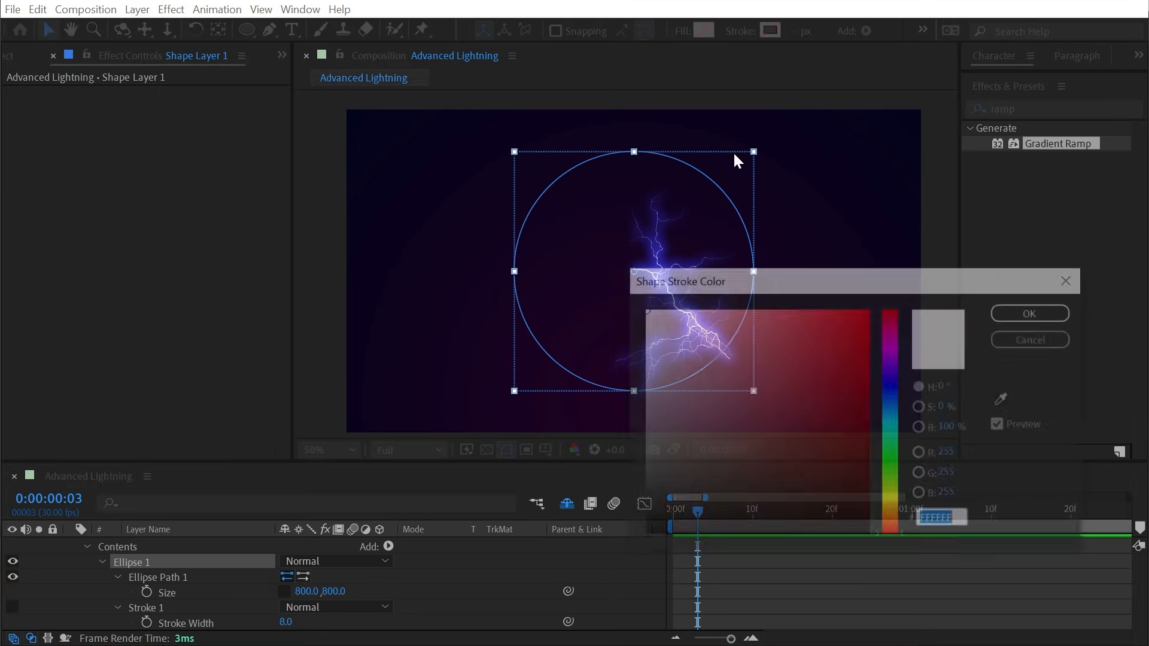
click(651, 310)
click(1033, 310)
drag(797, 31, 831, 30)
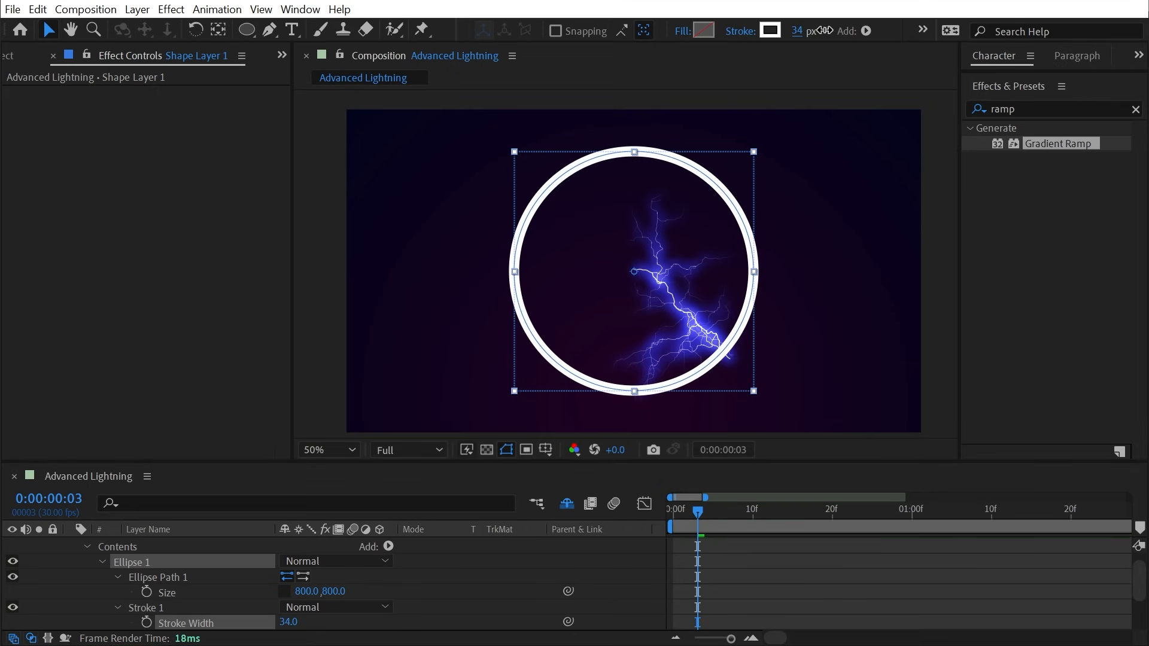
key(ctrl+z)
Rename the collapsed circle layer as Sphere and lock both it and the BG layer
click(795, 605)
scroll(140, 575, up, 1)
click(158, 547)
click(72, 545)
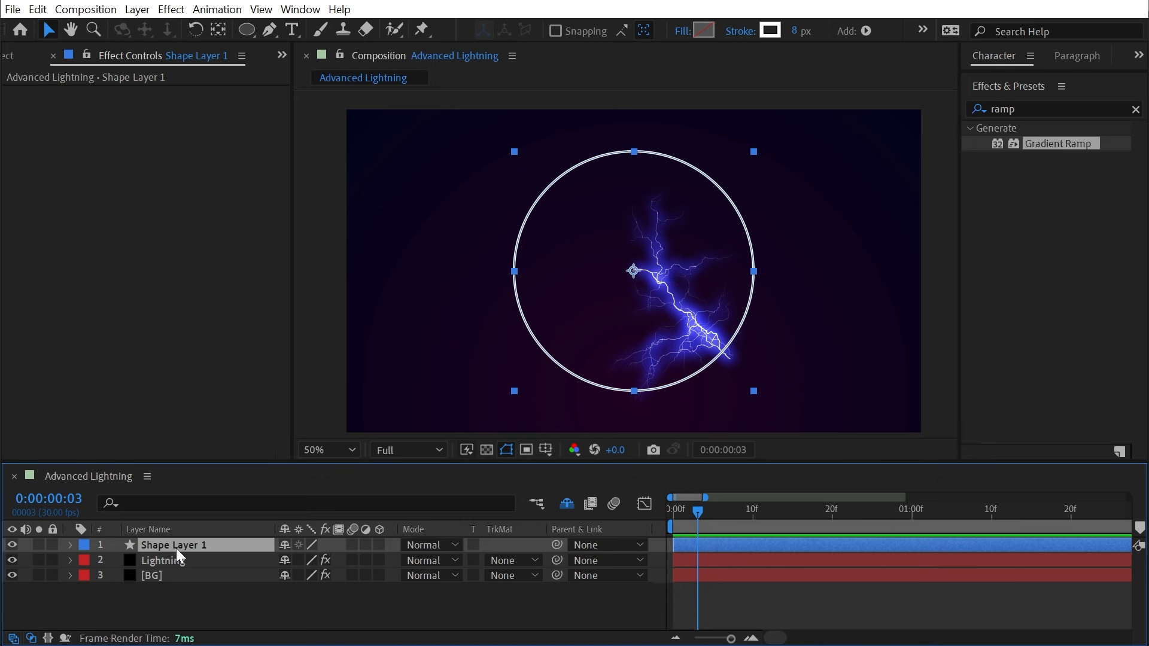
key(Return)
text(Sphere)
key(Return)
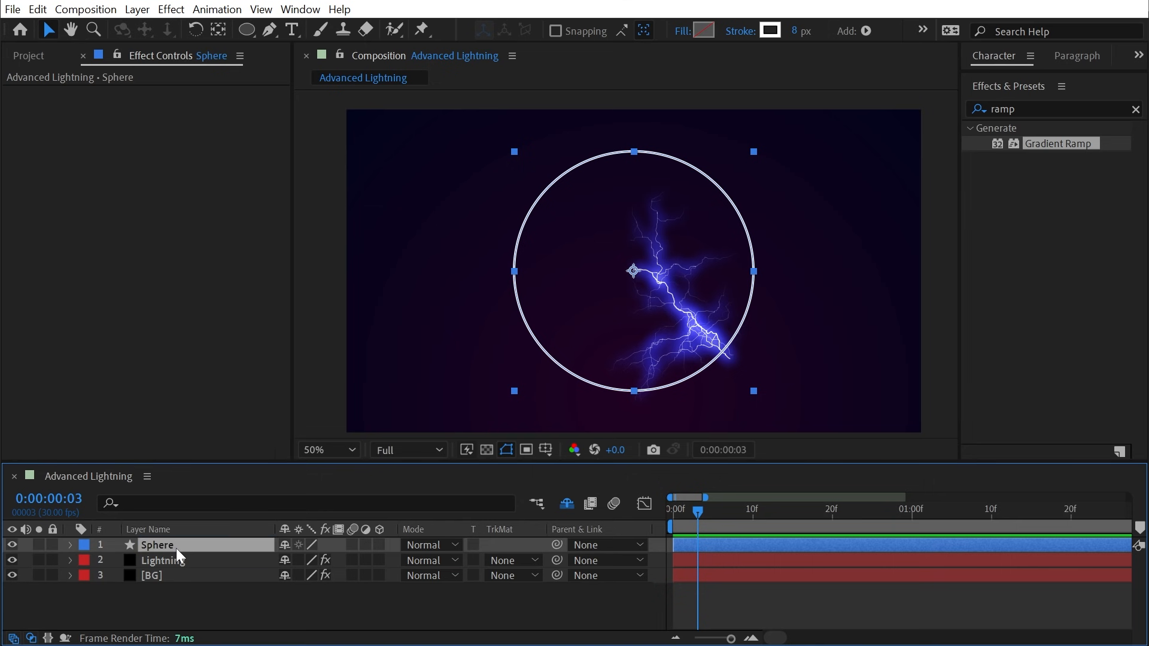
click(52, 545)
click(53, 575)
Move the Lightning layer's outer radius point onto the circle's edge, at about 1294, 768
click(171, 561)
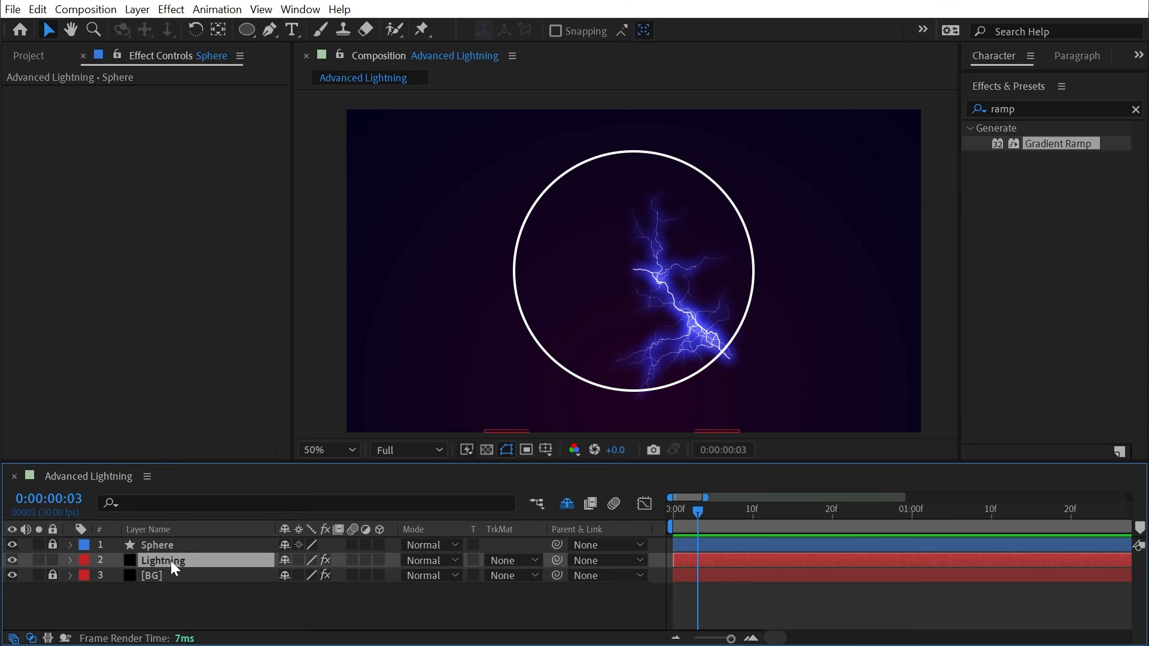
click(84, 98)
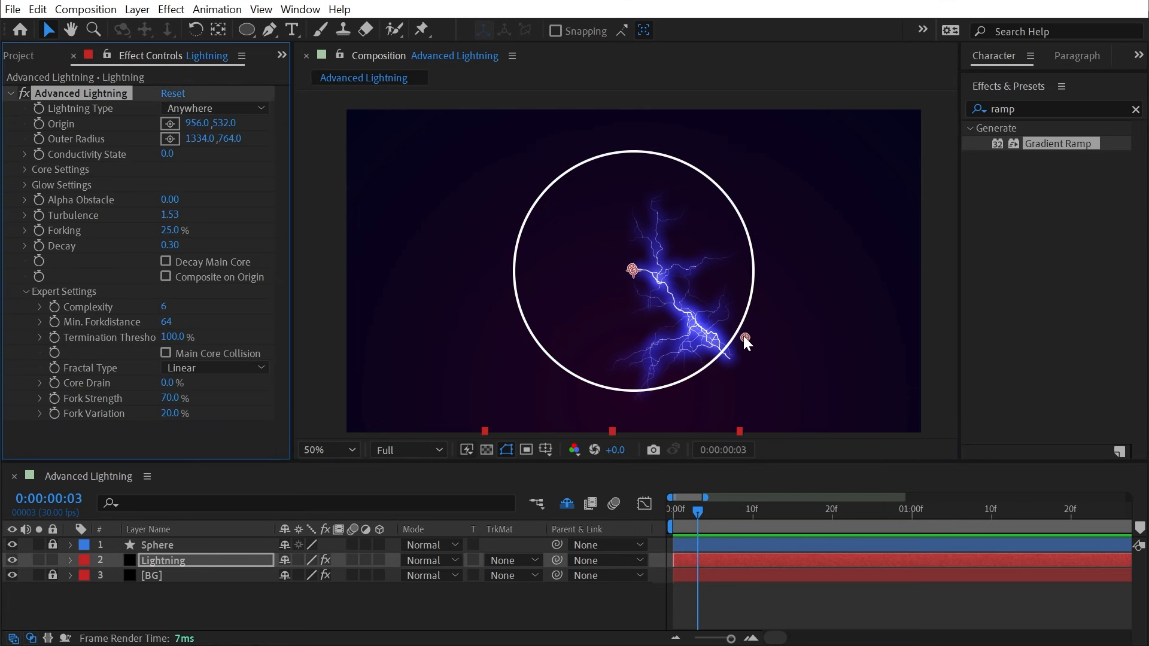
drag(744, 338, 733, 338)
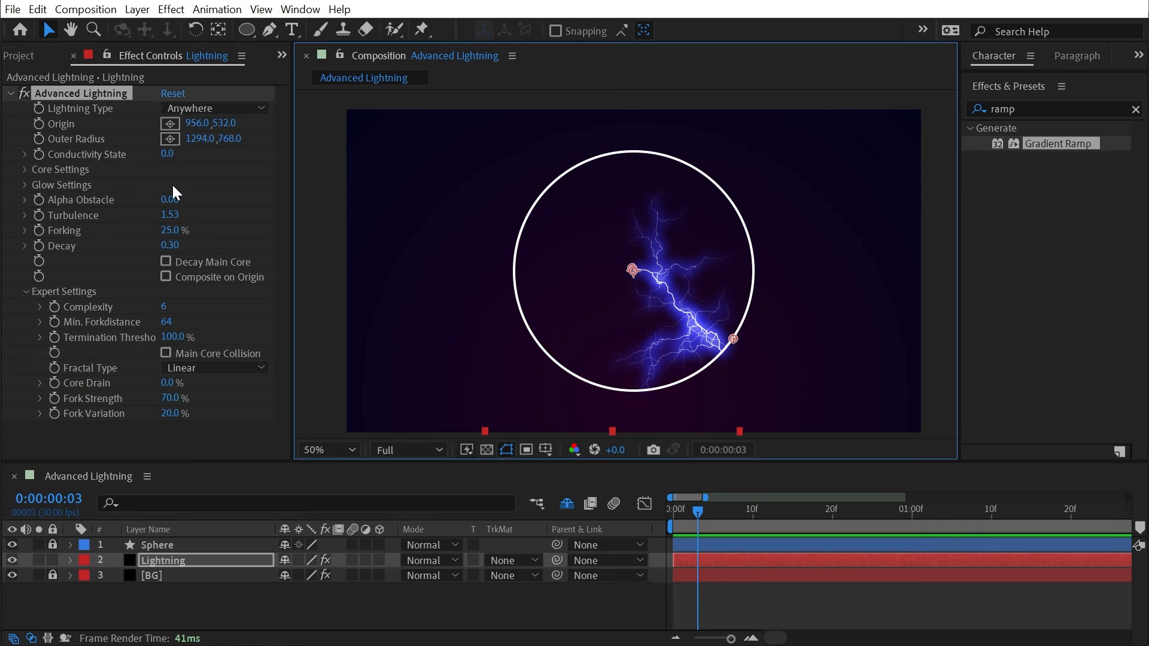
Set the lightning's core radius to 6.2 and its core opacity to 56%
click(25, 169)
drag(167, 184, 511, 179)
mouse_move(170, 200)
mouse_down()
mouse_move(147, 200)
mouse_move(161, 202)
mouse_up()
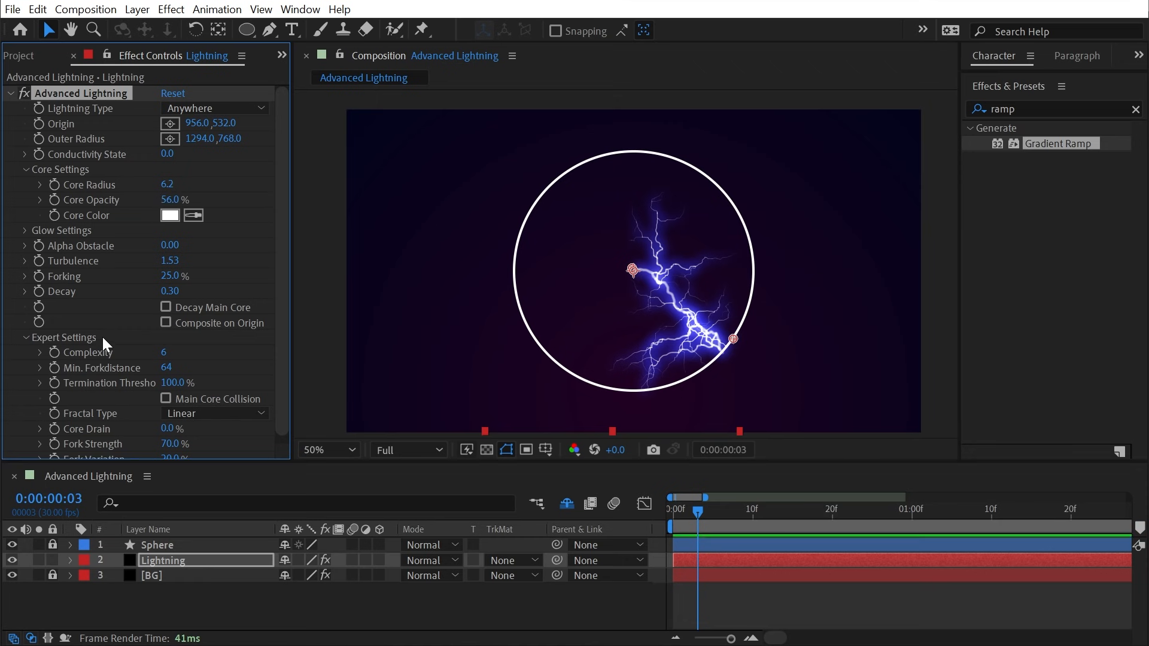
Change the lightning's core color to a bright cyan and collapse the Core Settings
click(174, 219)
drag(750, 273, 273, 339)
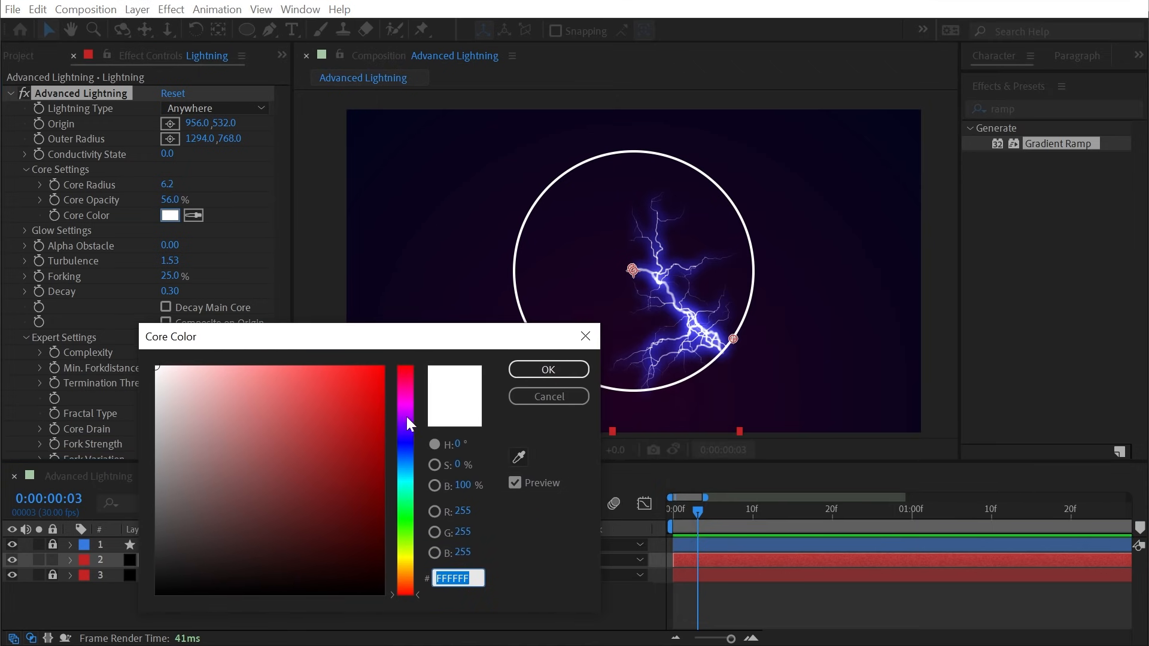
click(411, 466)
click(353, 366)
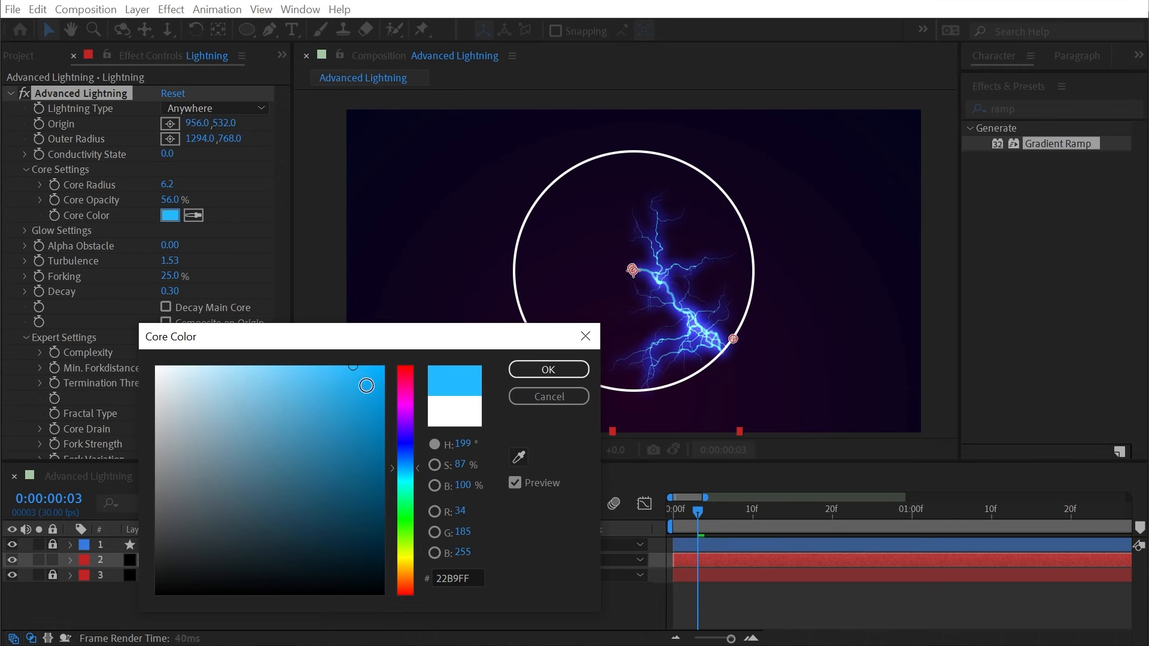
drag(408, 469, 408, 474)
click(548, 370)
scroll(771, 267, up, 1)
key(space)
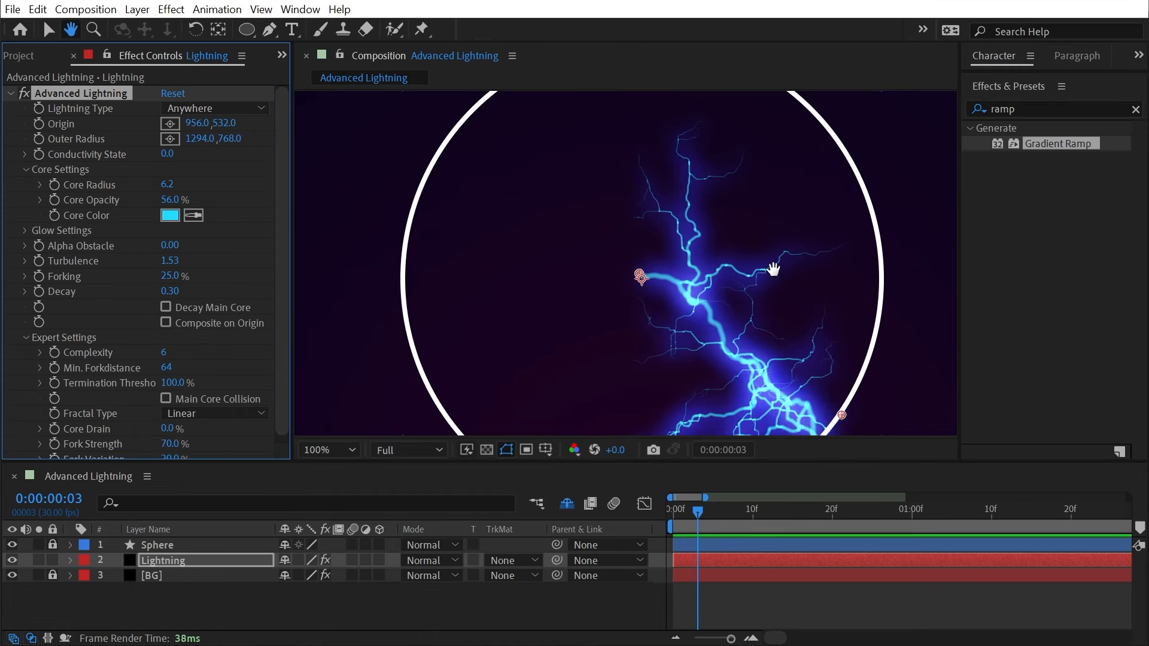
drag(771, 268, 567, 207)
click(26, 169)
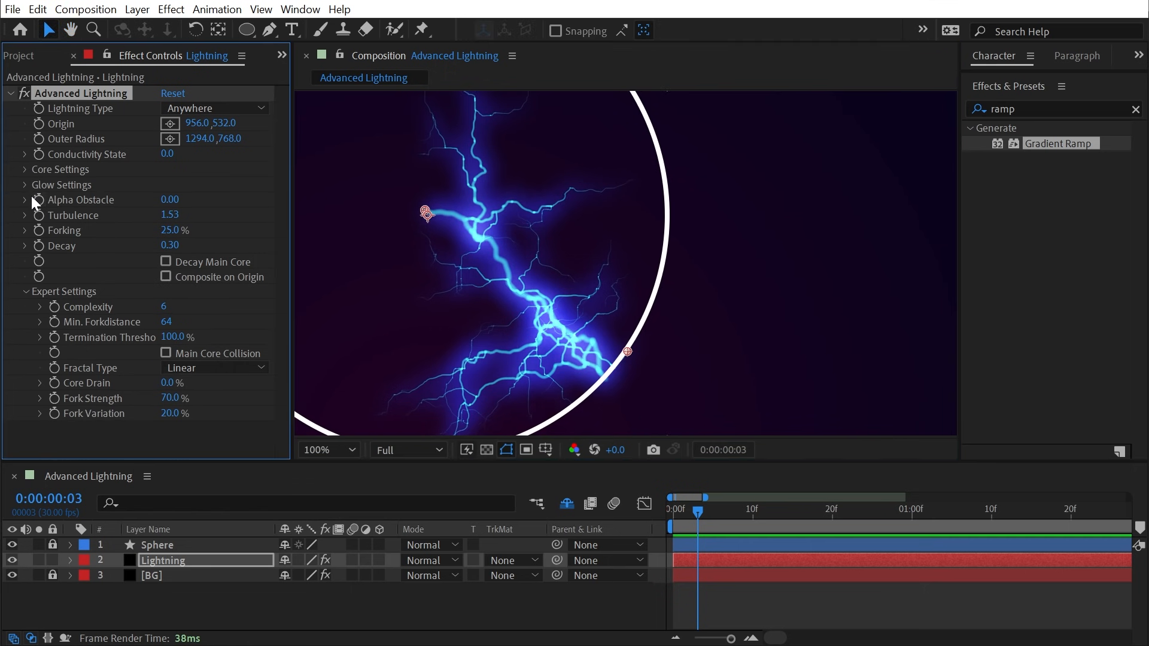
Set the lightning's glow color to blue-violet 5432FF and its glow radius to 34.4
click(25, 185)
drag(170, 199, 121, 204)
click(170, 231)
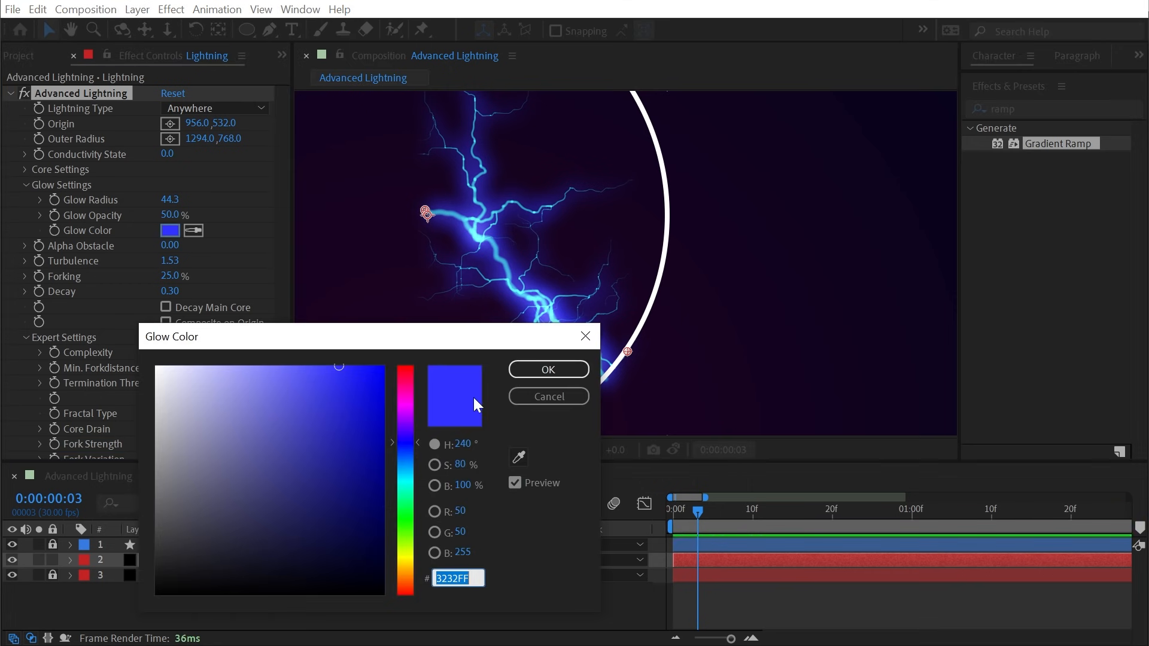
drag(407, 388, 412, 436)
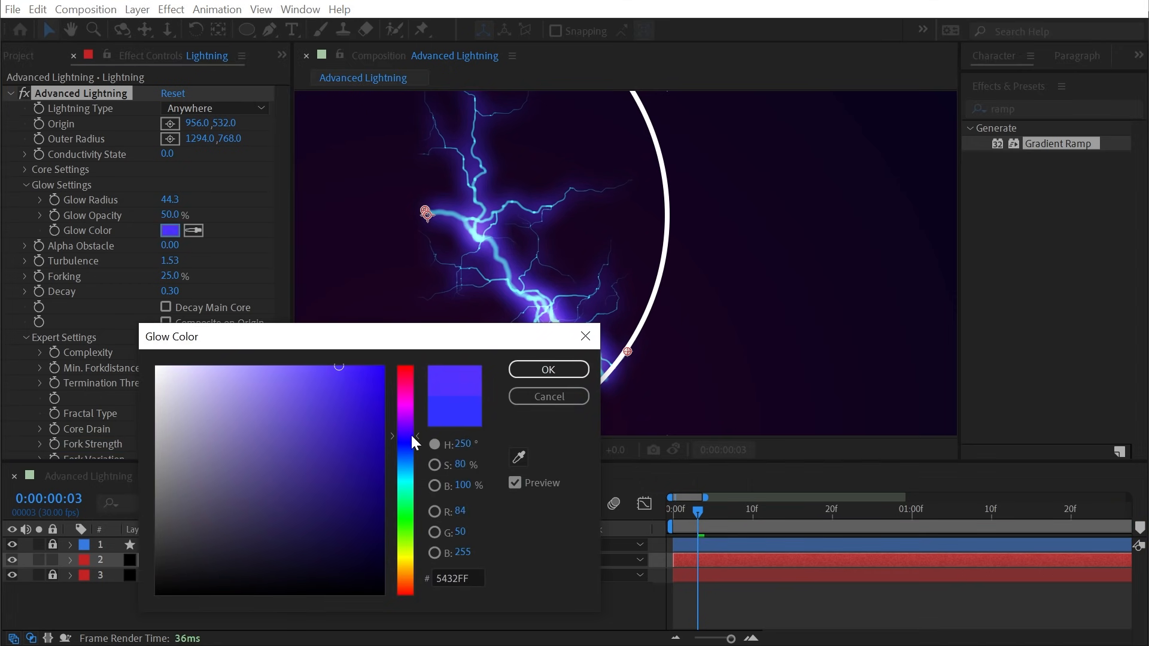
click(548, 369)
drag(167, 198, 50, 188)
Raise the lightning's core opacity to 71%, shift its glow color to about 7432FF, and collapse both settings groups
click(27, 170)
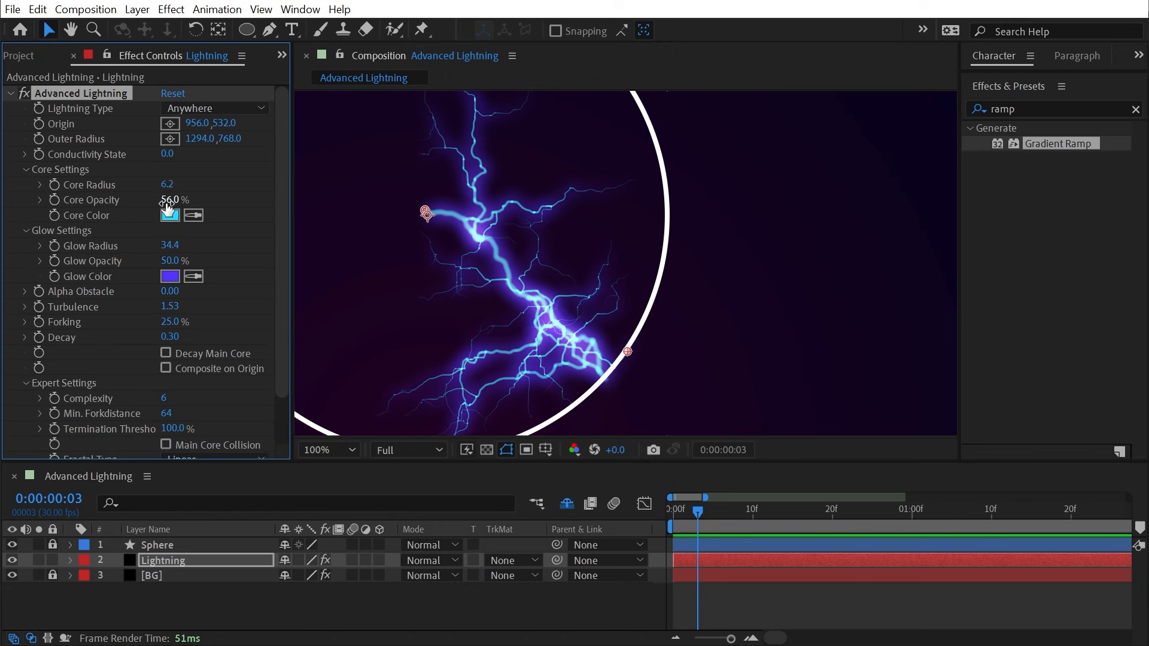
drag(169, 201, 206, 193)
click(170, 276)
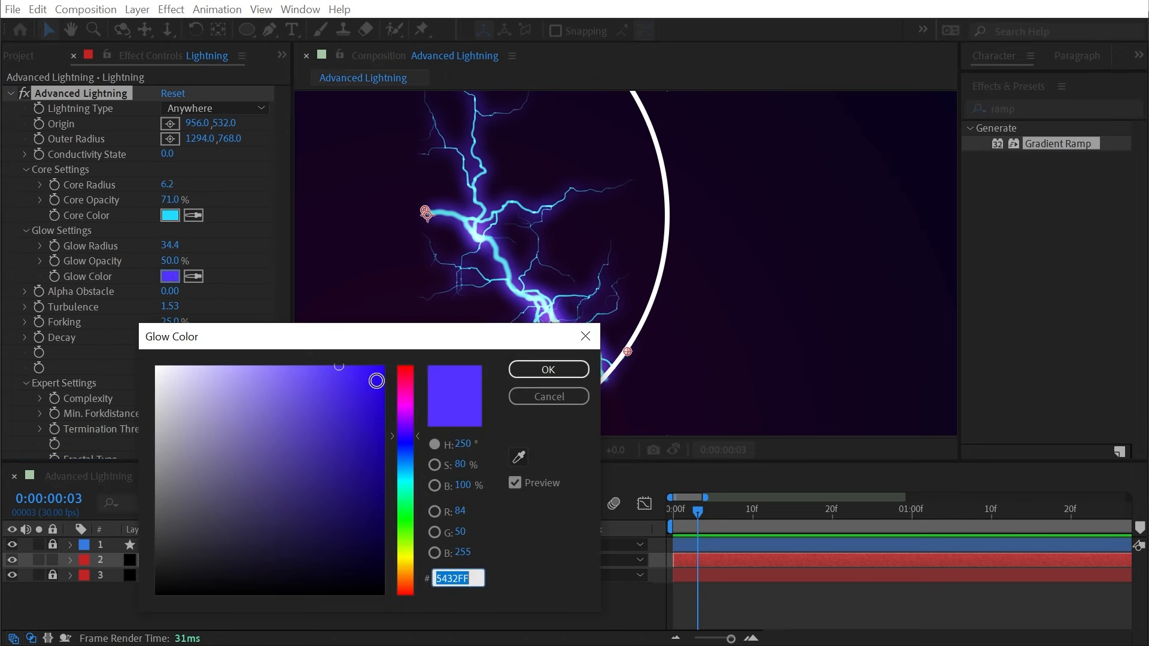
drag(403, 422, 400, 429)
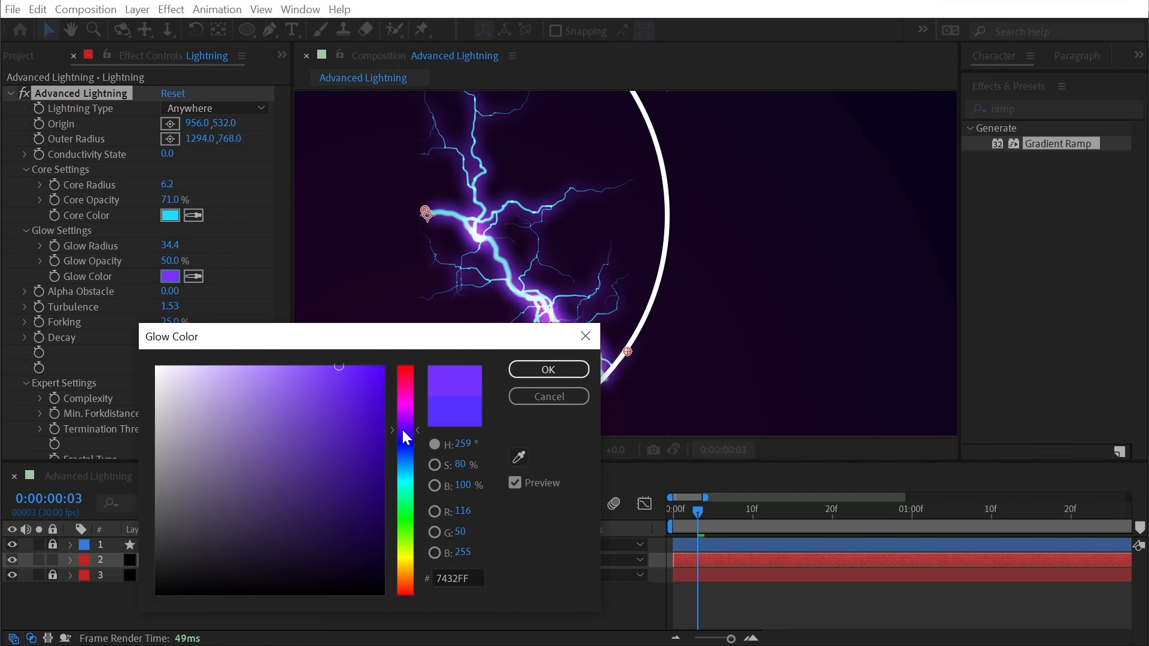
click(549, 369)
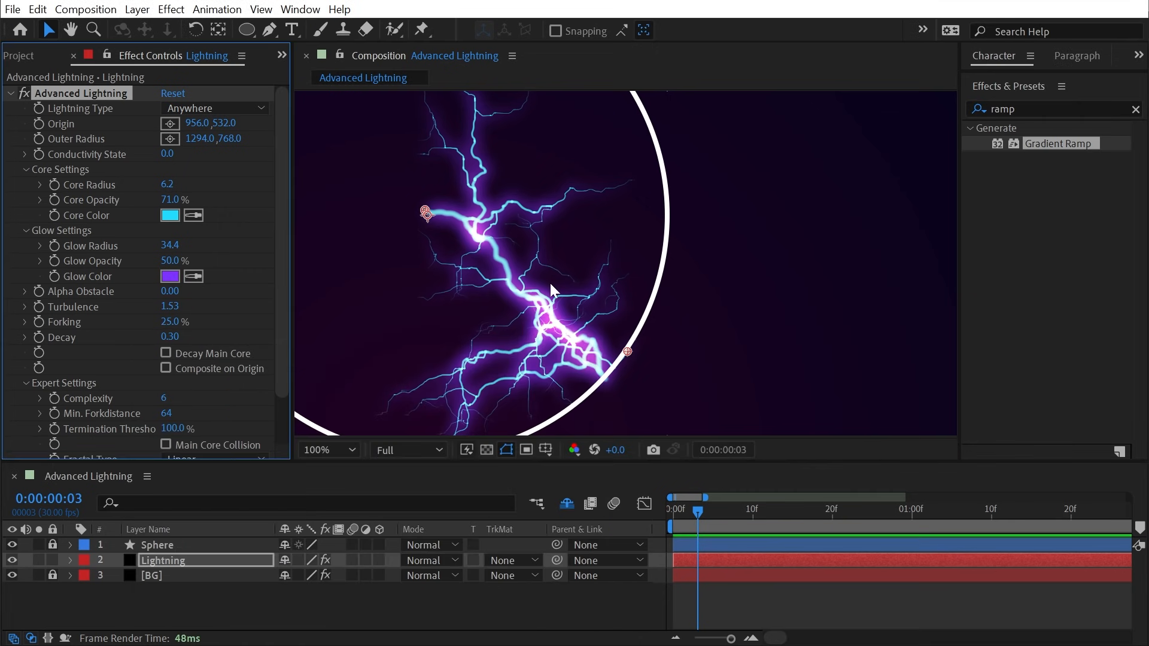
click(26, 169)
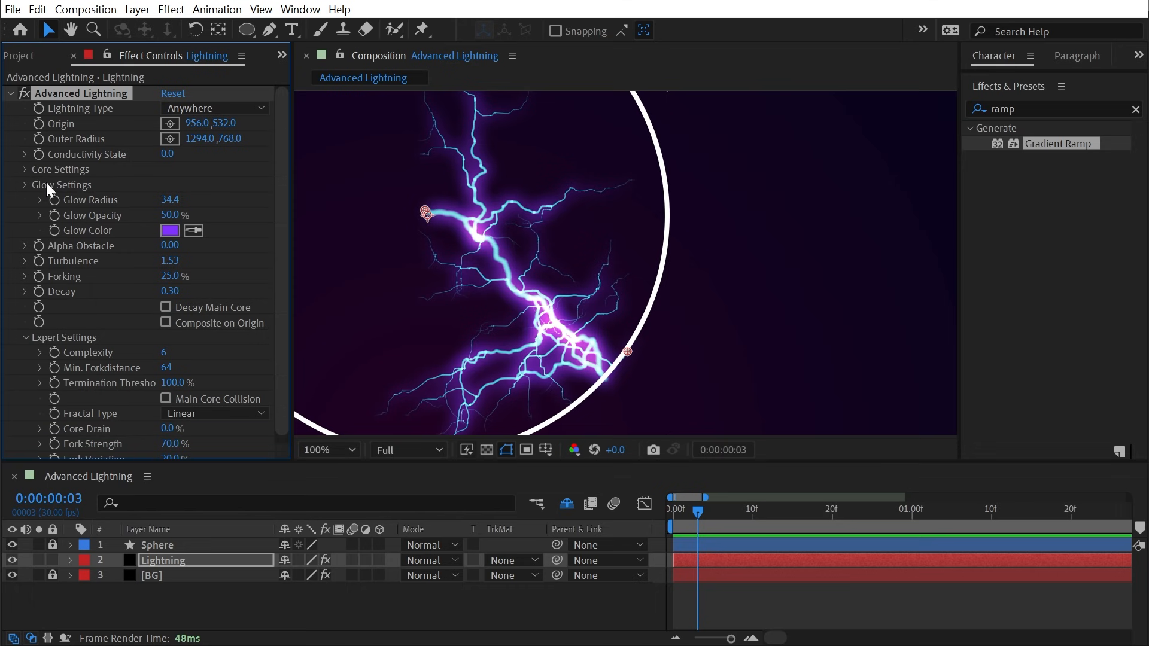
click(26, 185)
Set the lightning's turbulence to 0.91 and its complexity to 5
drag(170, 214, 138, 214)
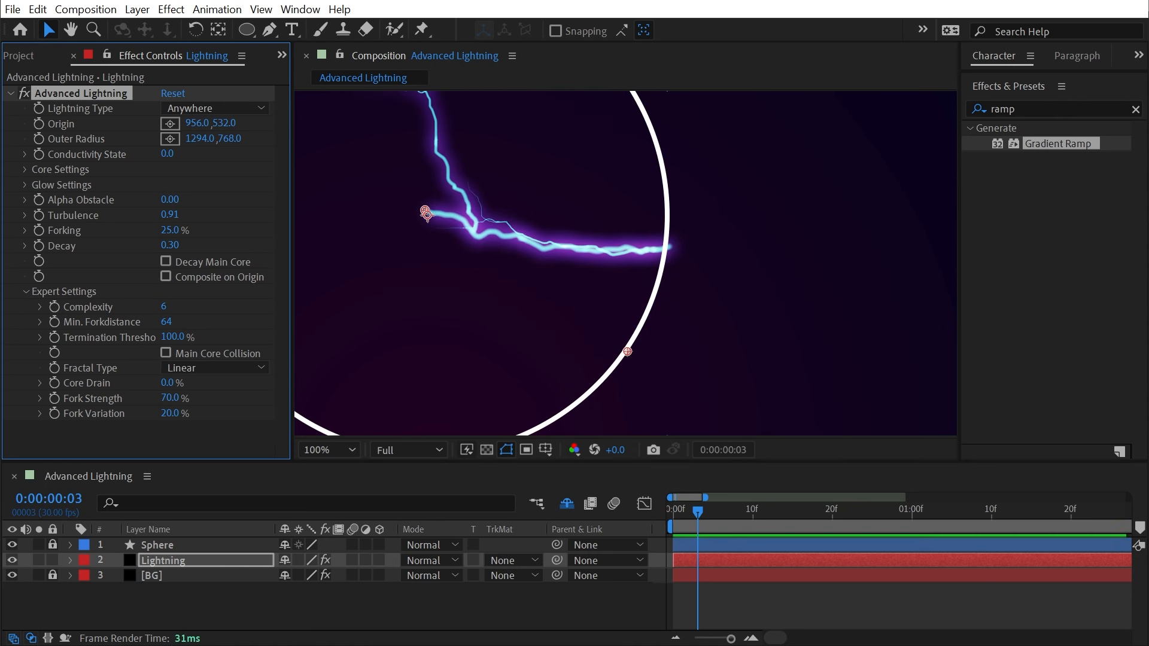
click(164, 308)
key(Down)
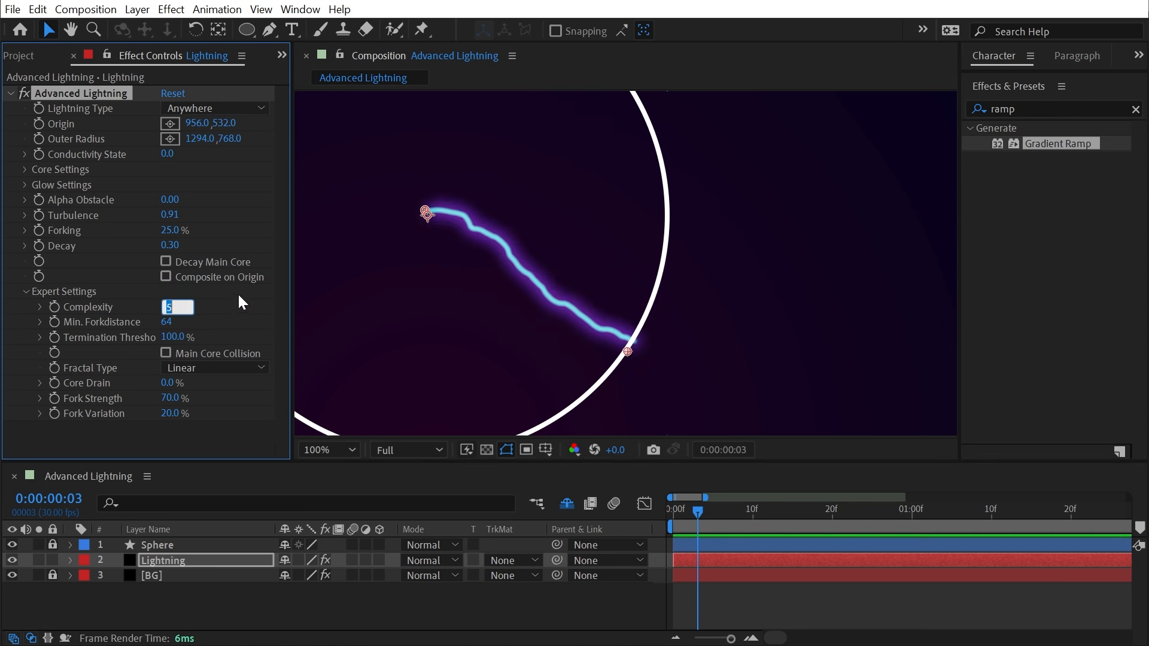
click(228, 304)
Set the lightning's fractal type to Spline and its turbulence to 1.66
click(183, 367)
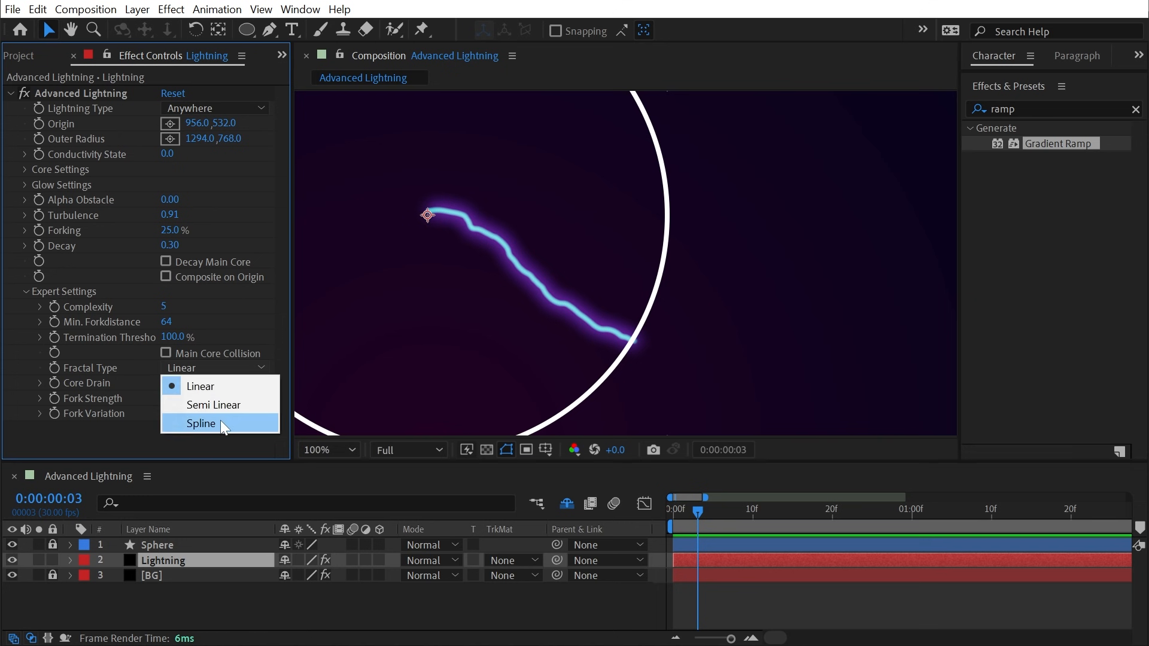
click(220, 420)
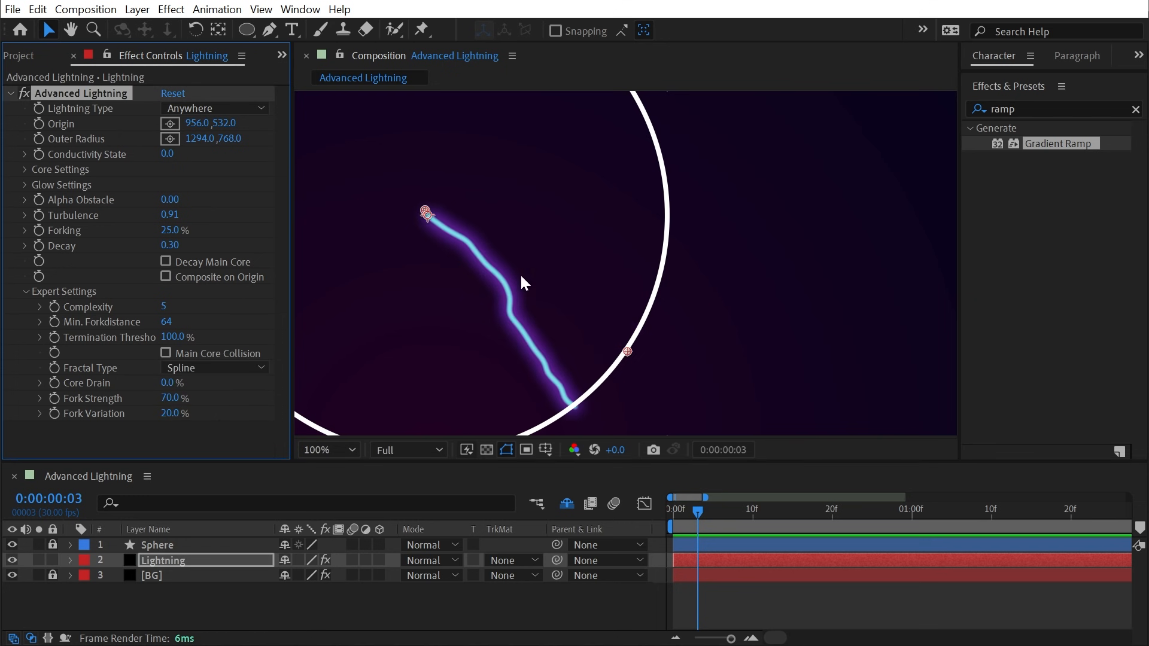
drag(170, 214, 730, 262)
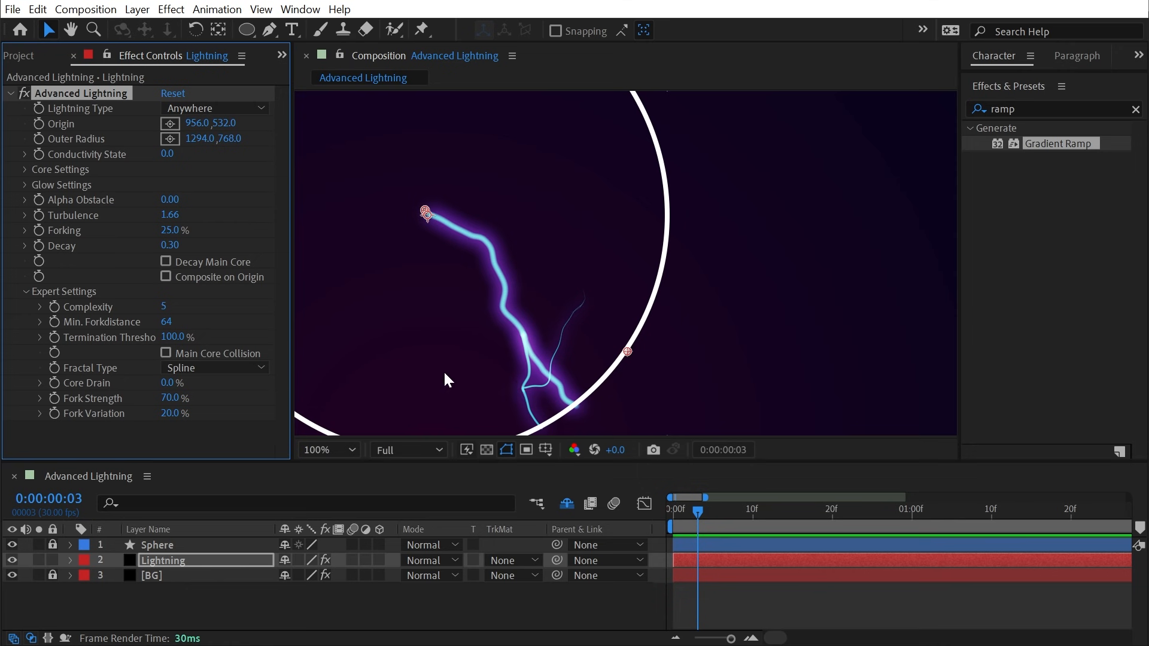
Set the lightning's forking to 83% and its minimum fork distance to 53
drag(168, 327, 85, 327)
drag(84, 328, 82, 328)
drag(170, 230, 238, 212)
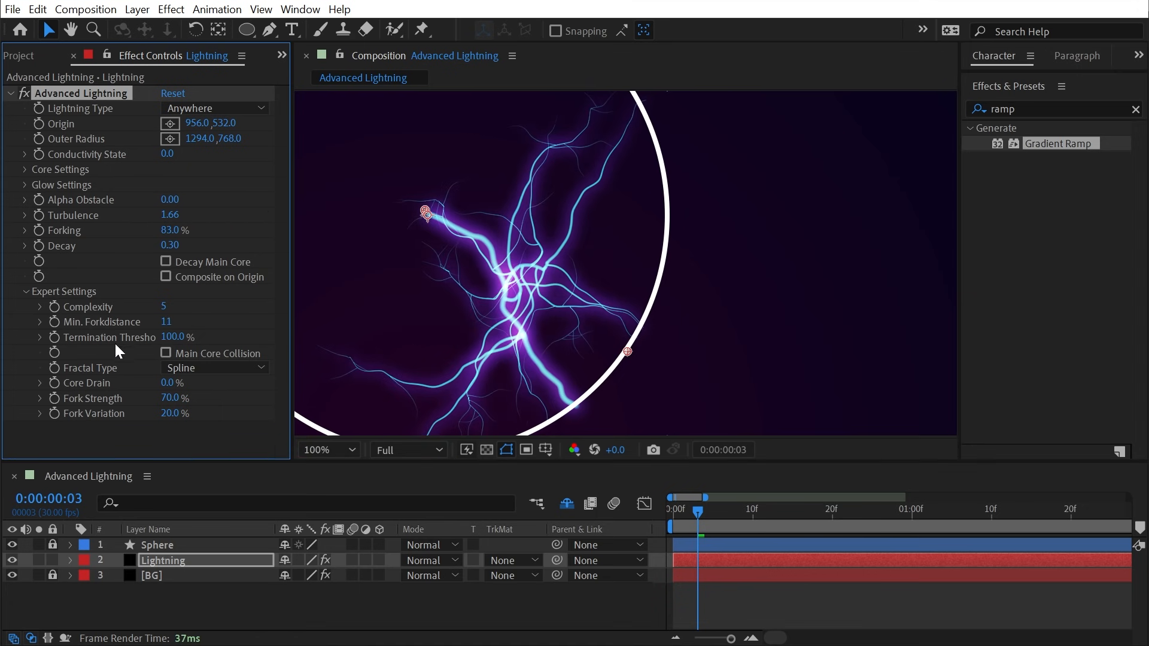
mouse_move(167, 323)
mouse_down()
mouse_move(136, 311)
mouse_move(183, 313)
mouse_up()
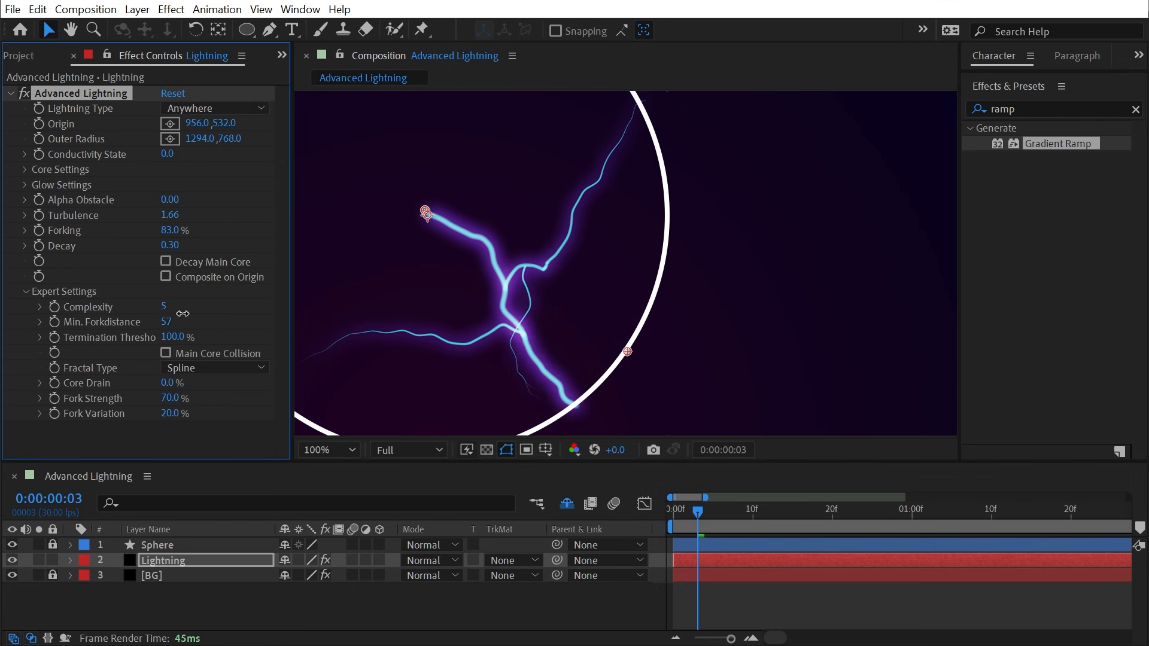
Try different Conductivity State values on the lightning with the whole sphere in view
scroll(628, 266, down, 2)
drag(577, 247, 599, 286)
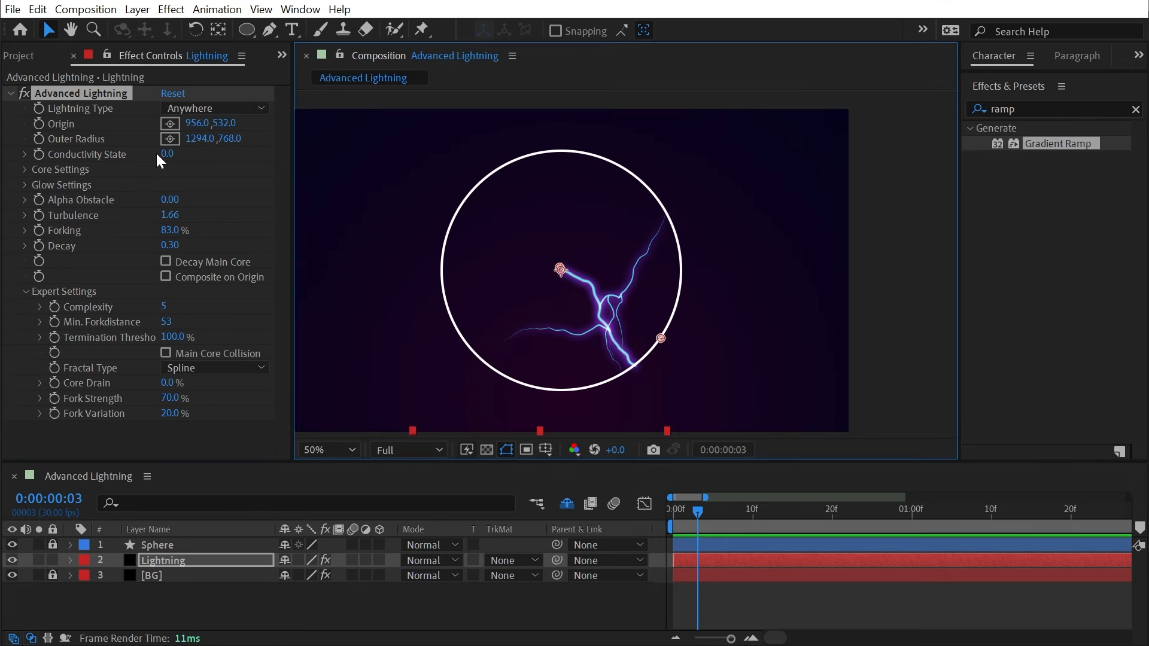
drag(164, 154, 49, 163)
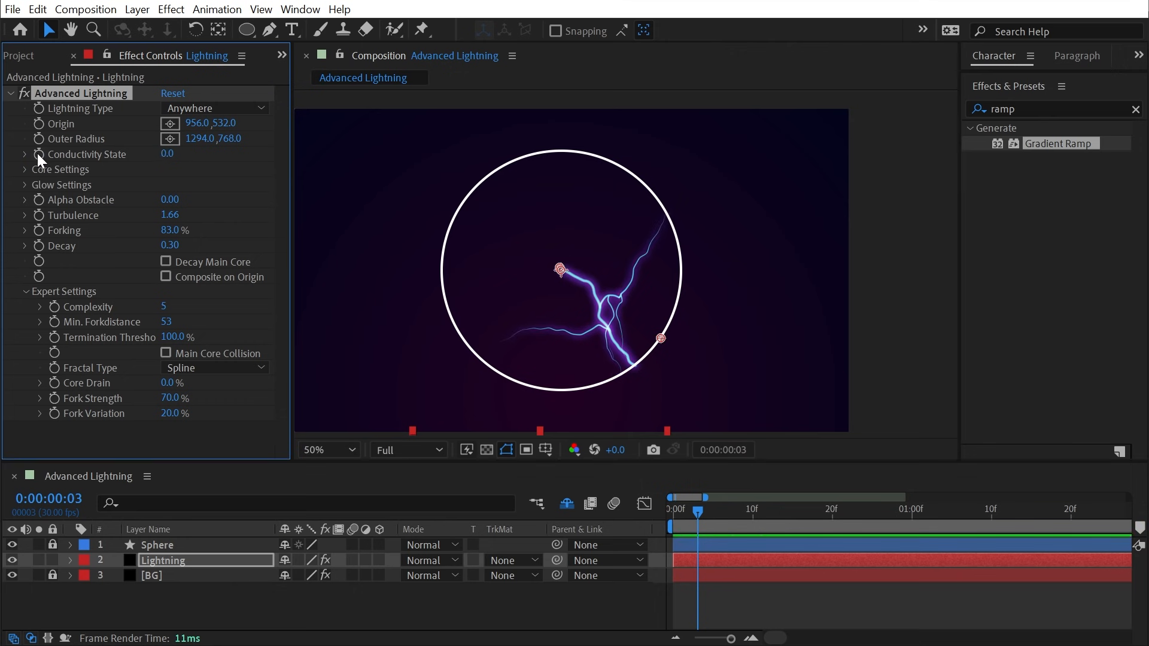
Add the expression time to the lightning's Conductivity State and preview the animation from the first frame
alt+click(38, 154)
text(time)
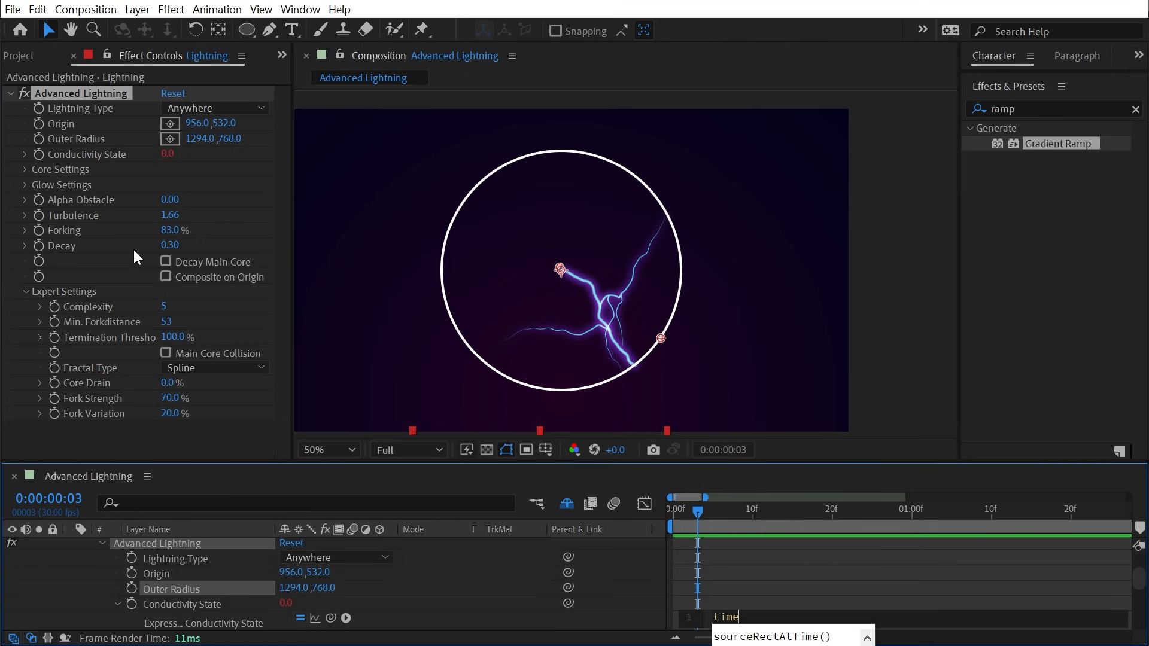
click(692, 516)
key(Home)
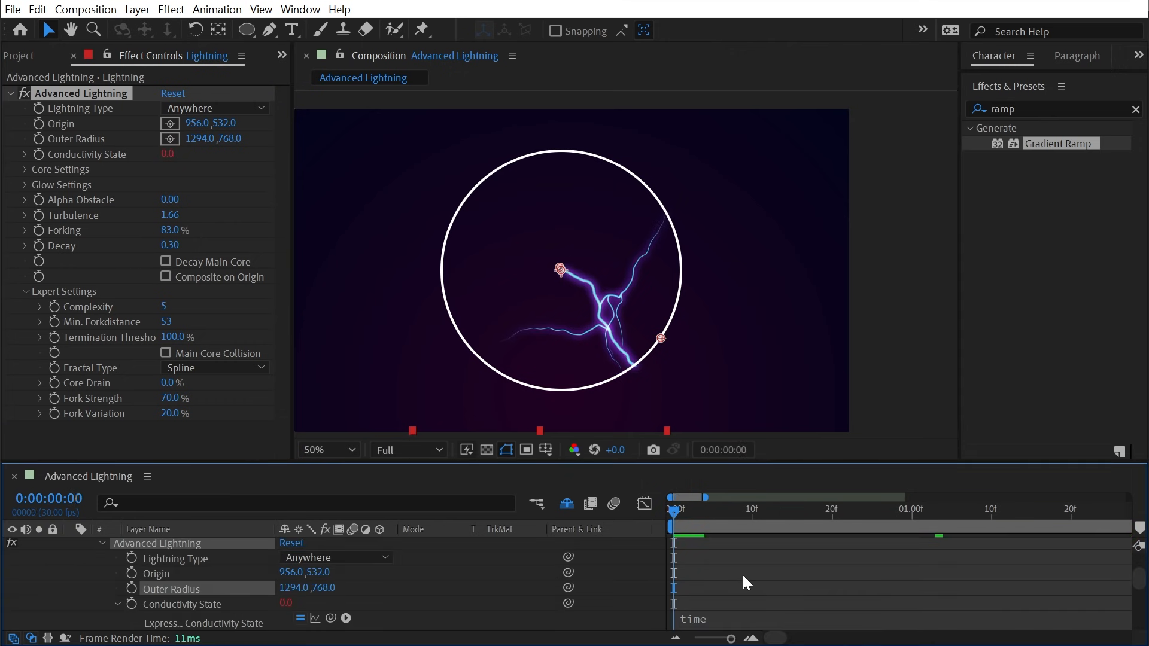
key(space)
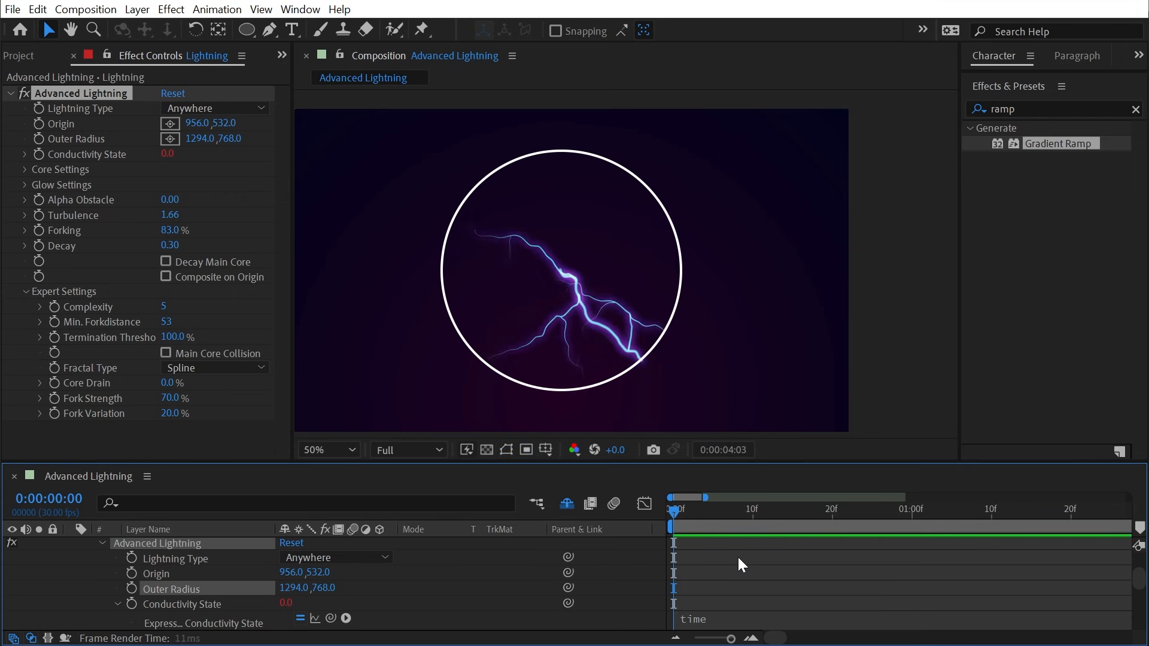
key(space)
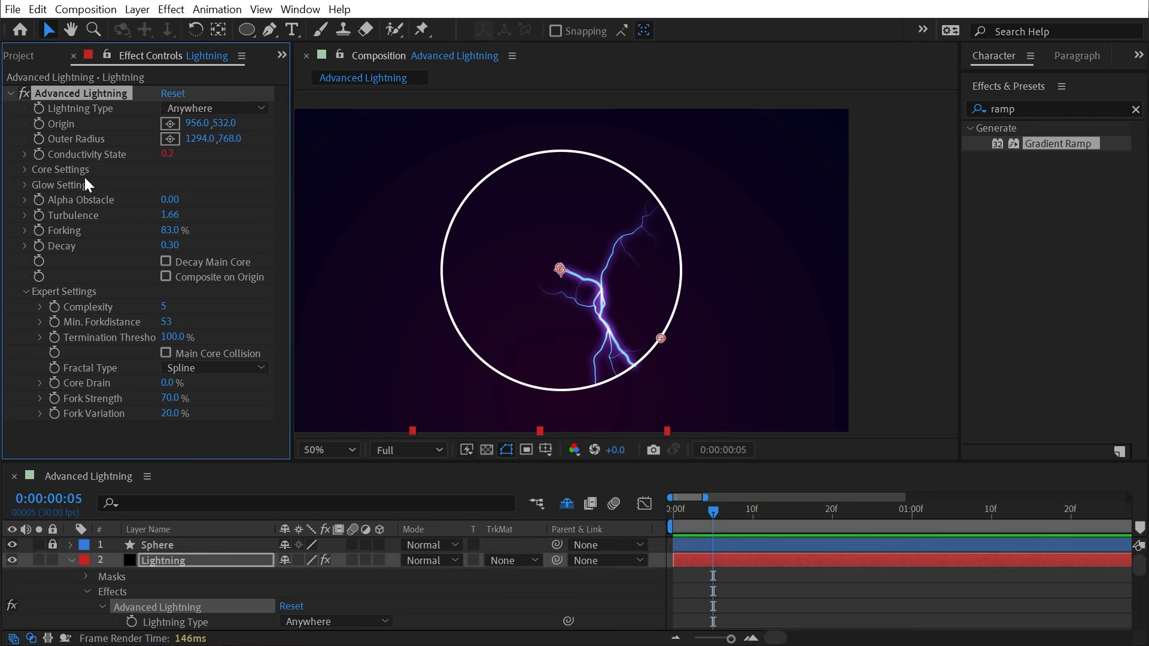
Change the Lightning layer's Conductivity State expression to time*index and preview the animation
click(160, 562)
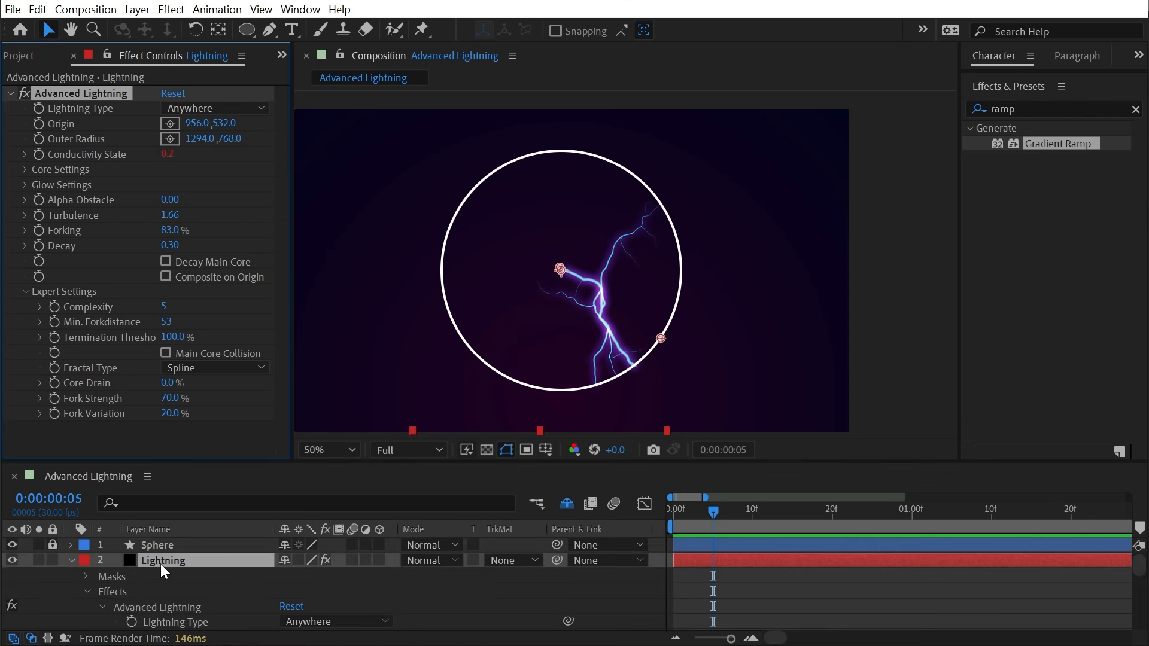
key(e)
key(e)
click(725, 599)
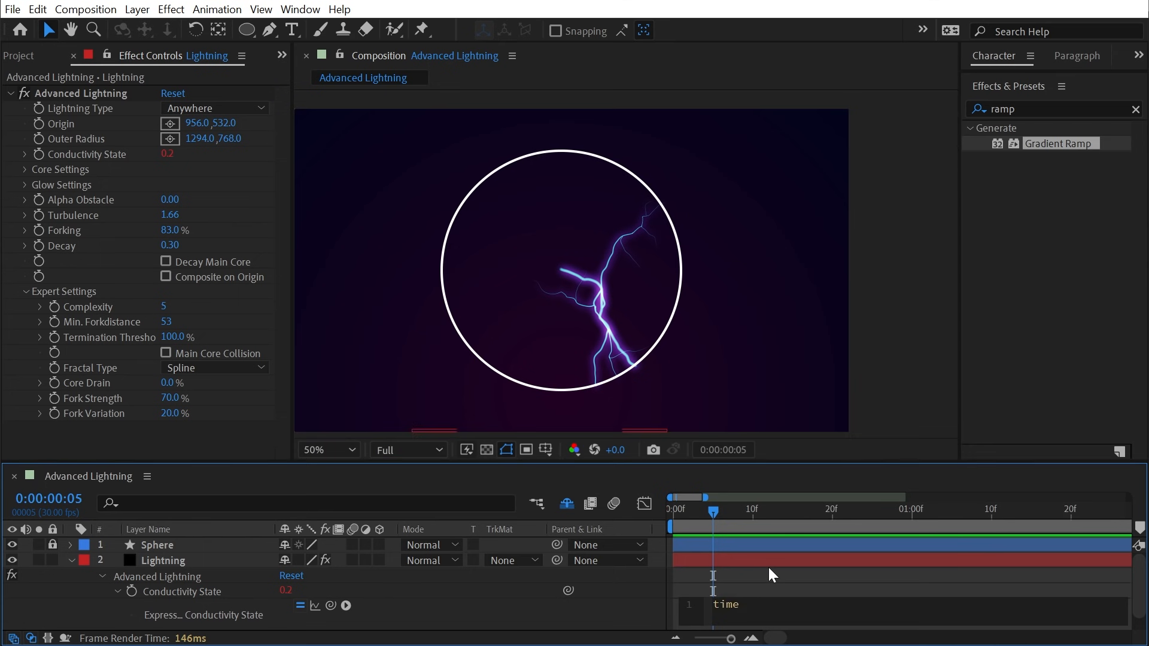
text(*index)
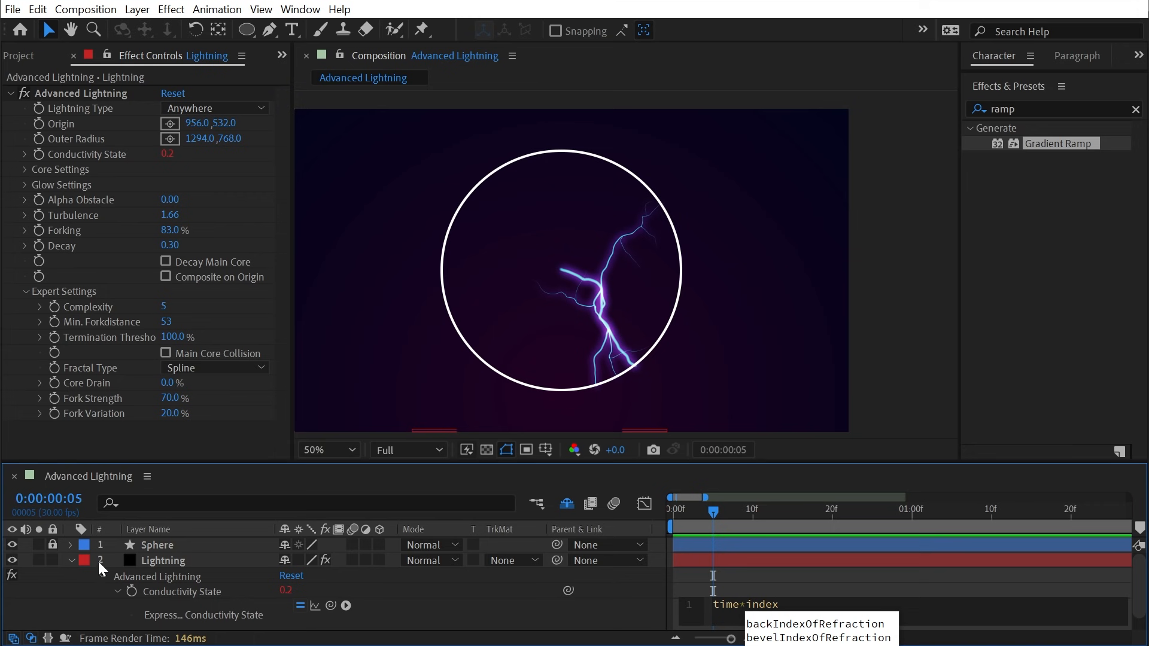
click(719, 579)
key(space)
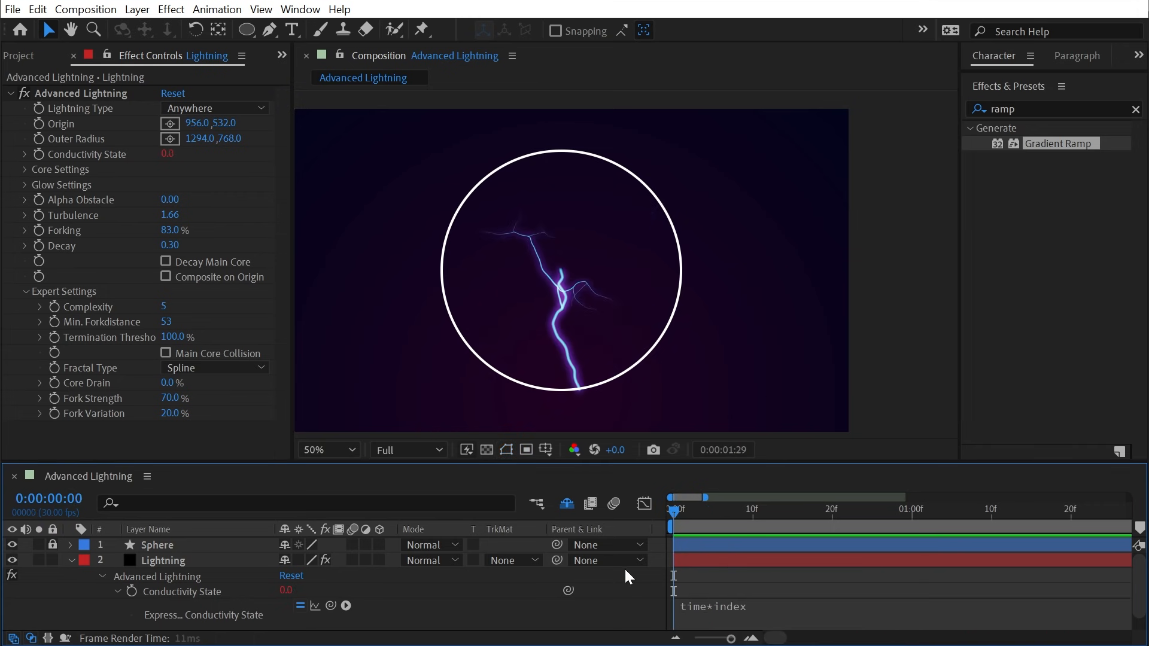
Duplicate the Lightning layer twice and preview the bolts animating together
click(179, 561)
key(ctrl+d)
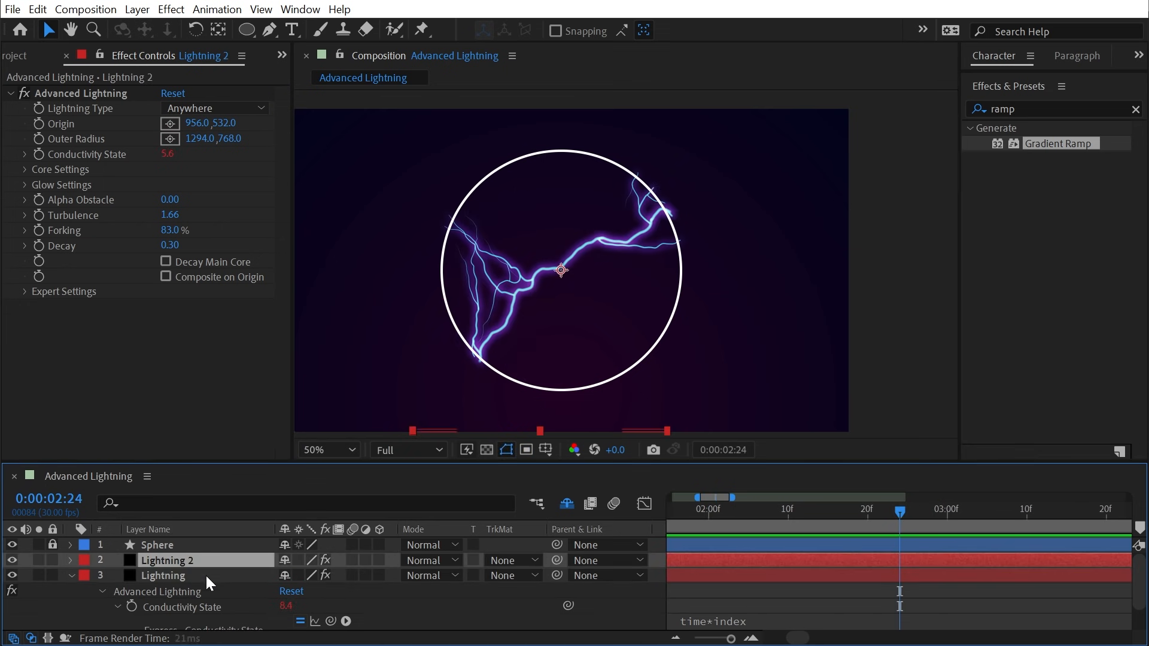
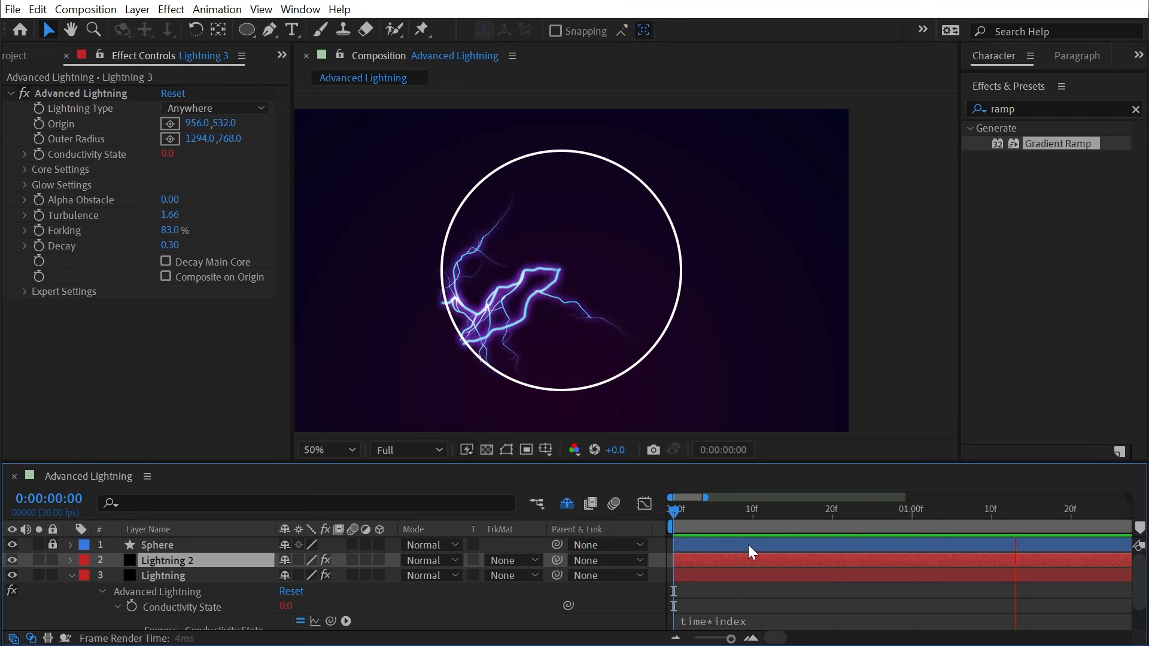
key(ctrl+d)
key(space)
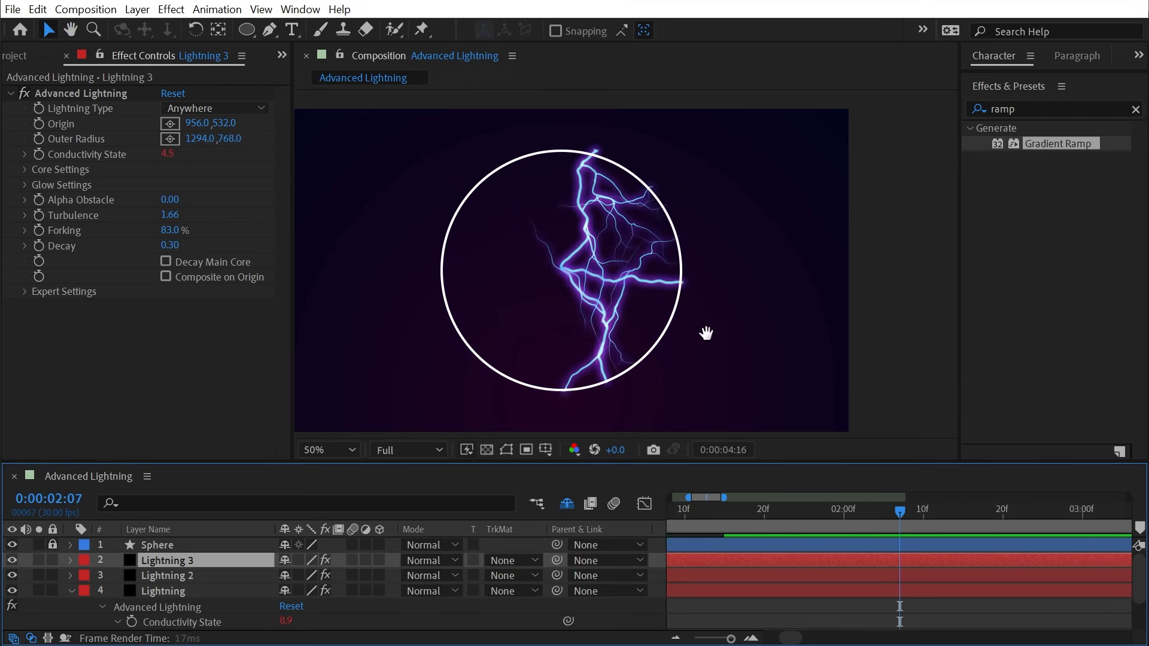
key(space)
Delete the Lightning 3 layer, keeping Lightning and Lightning 2
scroll(173, 573, down, 3)
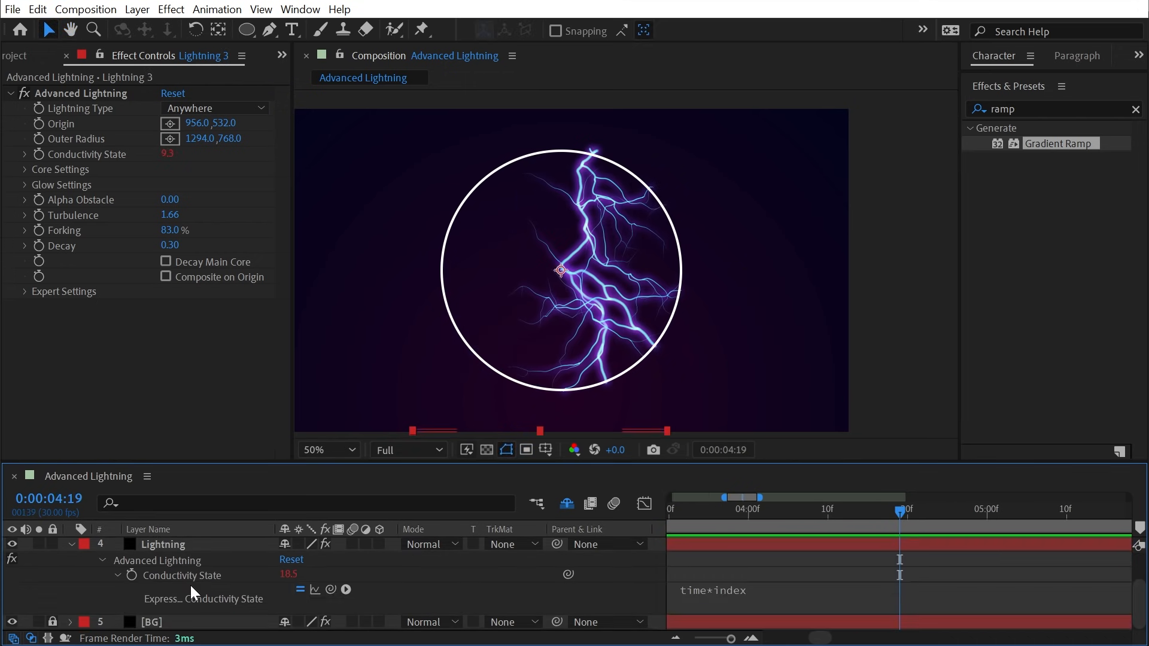
click(206, 576)
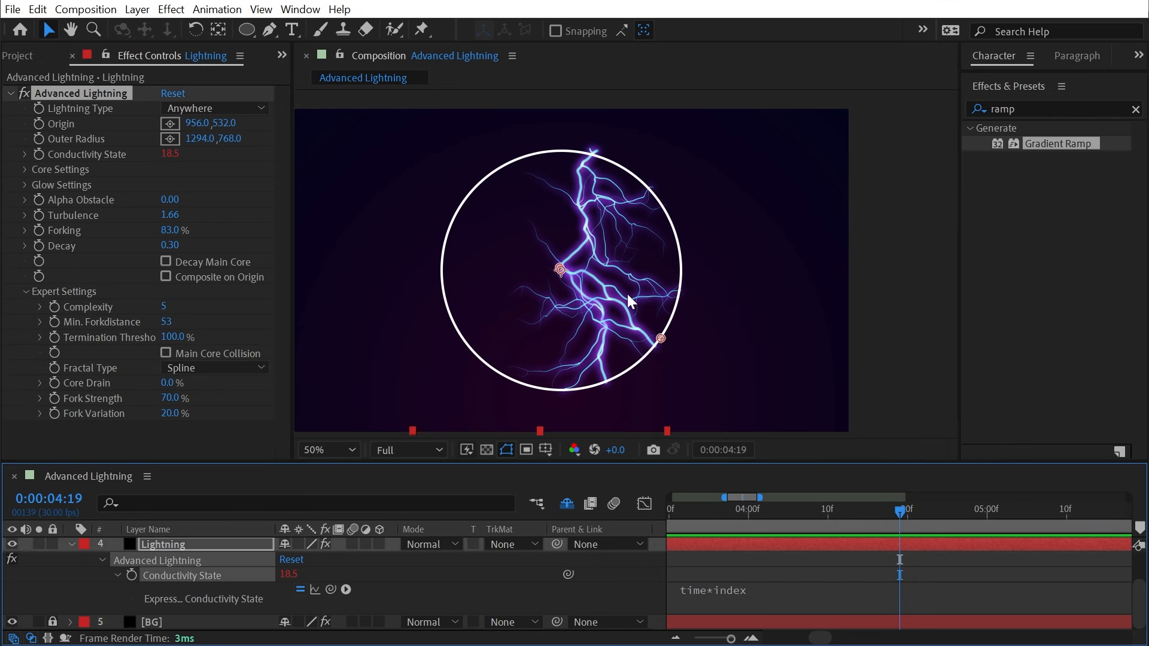
scroll(184, 568, up, 3)
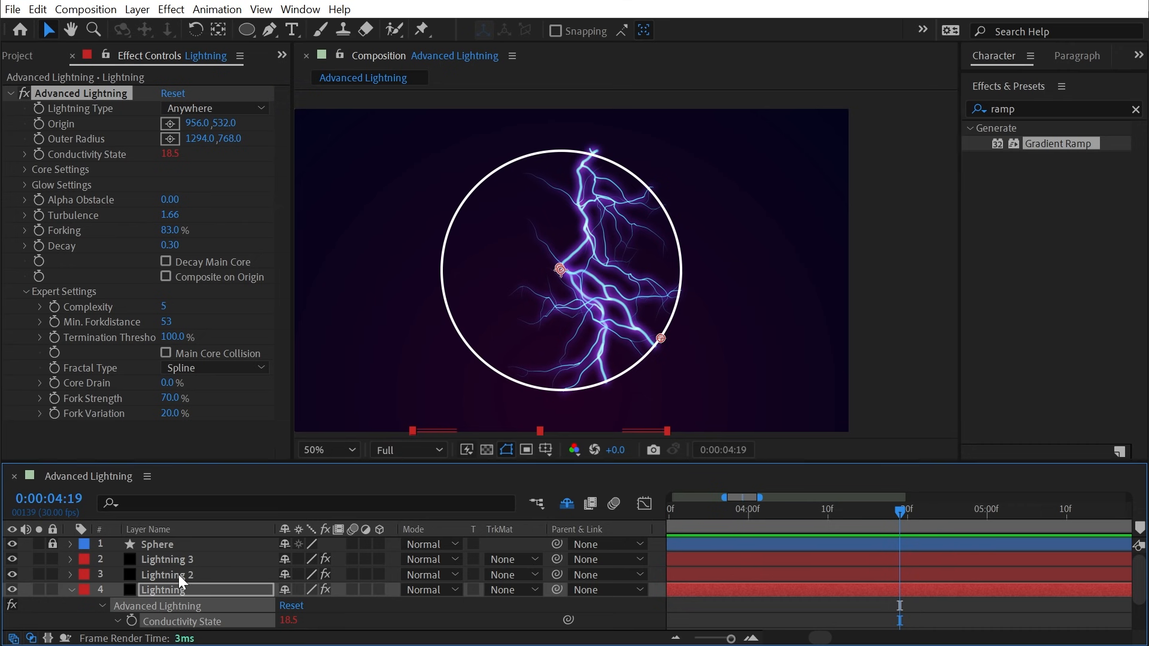
click(178, 574)
click(177, 554)
key(Delete)
click(184, 558)
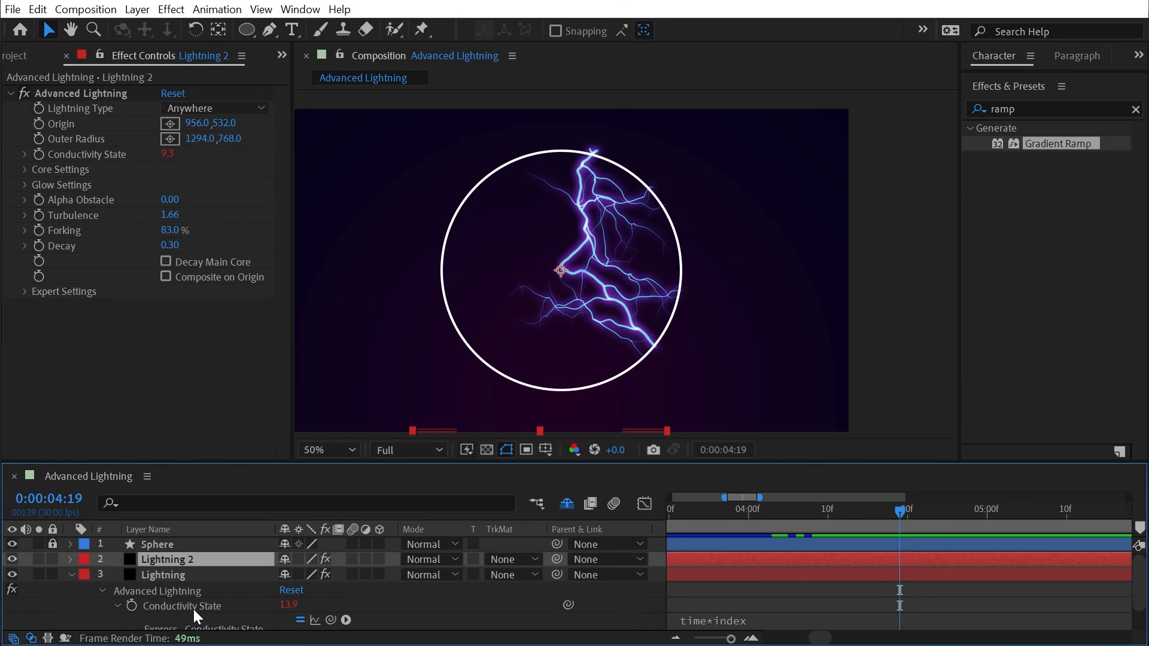
Copy the Lightning layer's Advanced Lightning effect with property links and paste it onto Lightning 2 in place of its own effect
click(169, 590)
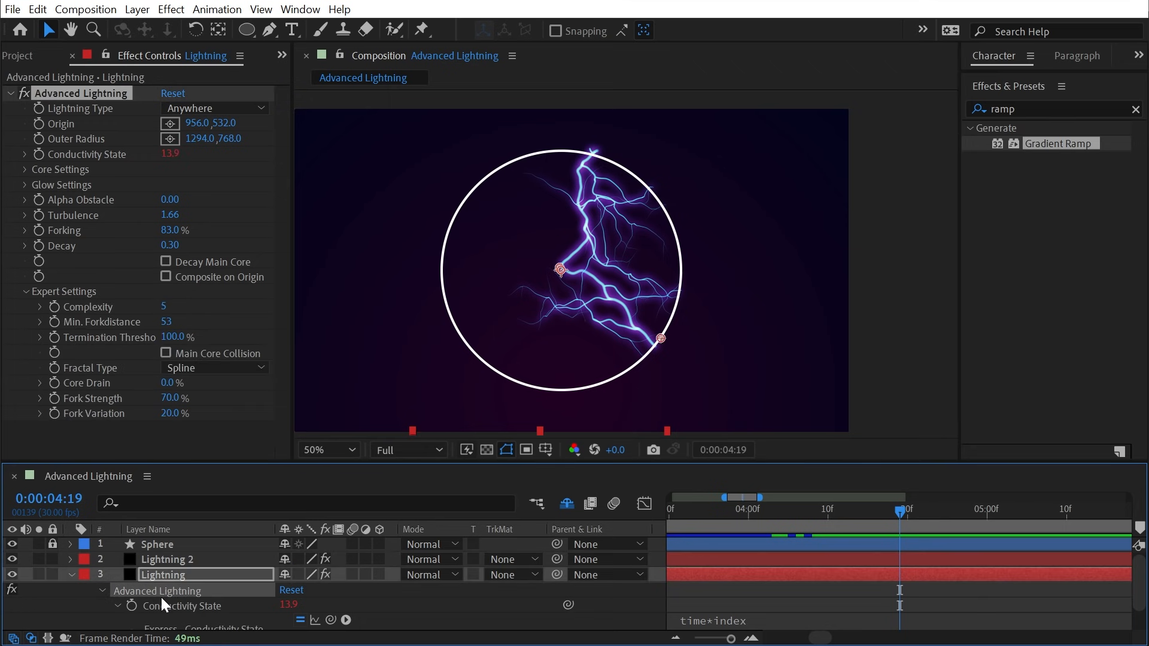
click(38, 9)
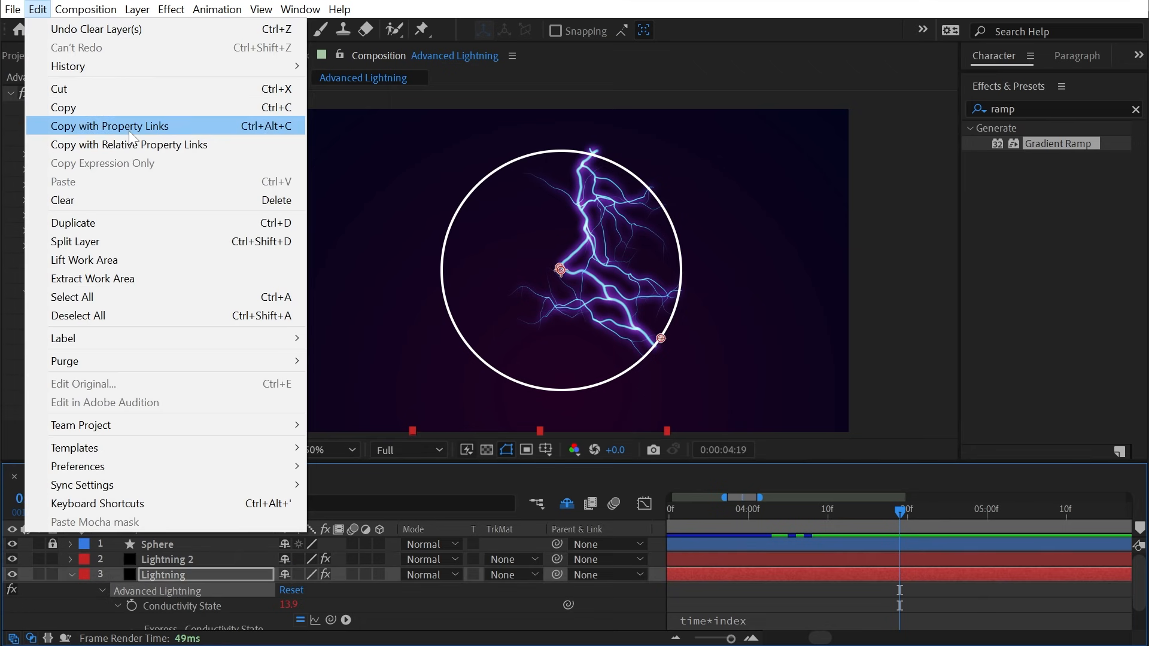
click(181, 125)
click(157, 560)
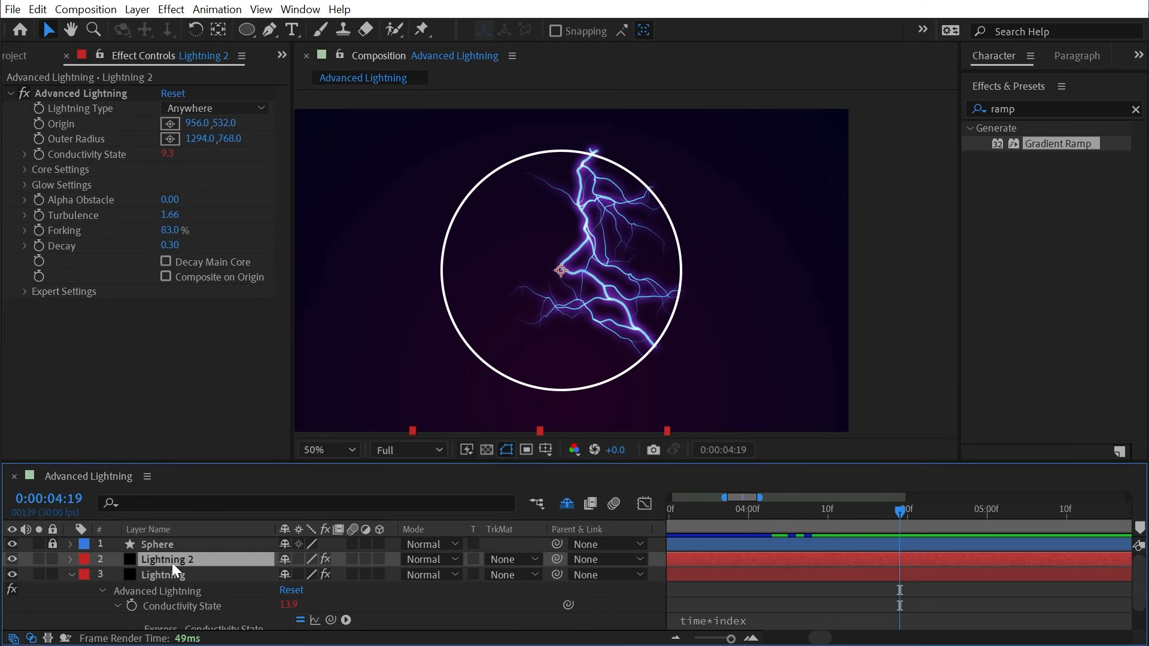
key(ctrl+v)
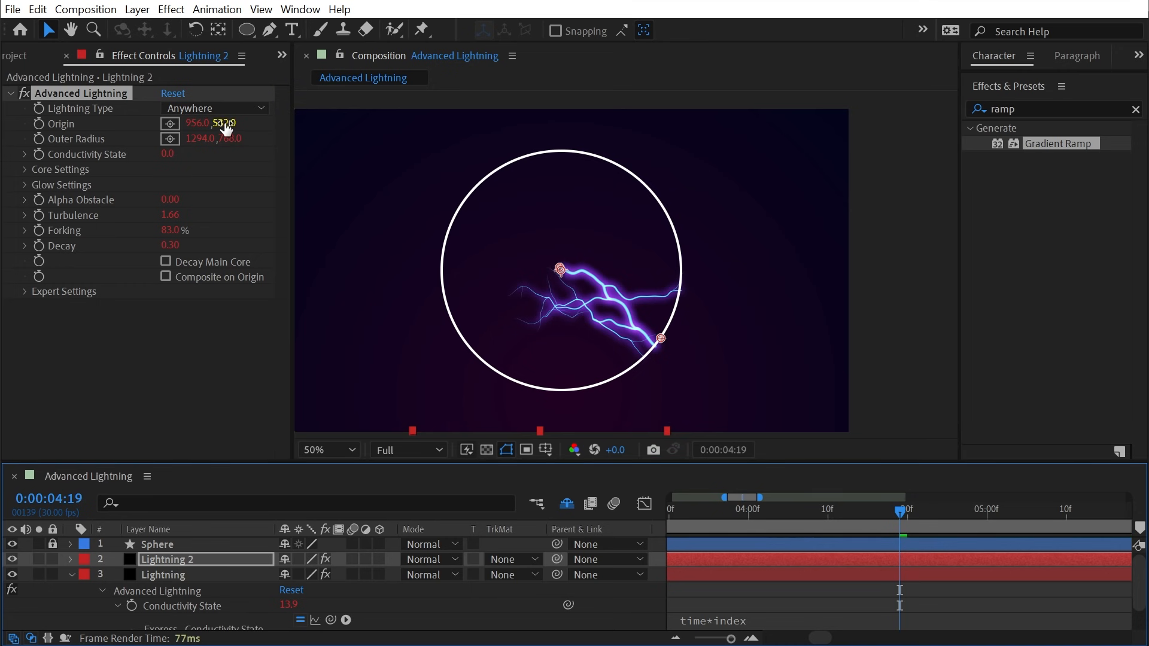
Replace the linked Conductivity State expression on the Lightning 2 layer with time*index
scroll(161, 587, down, 1)
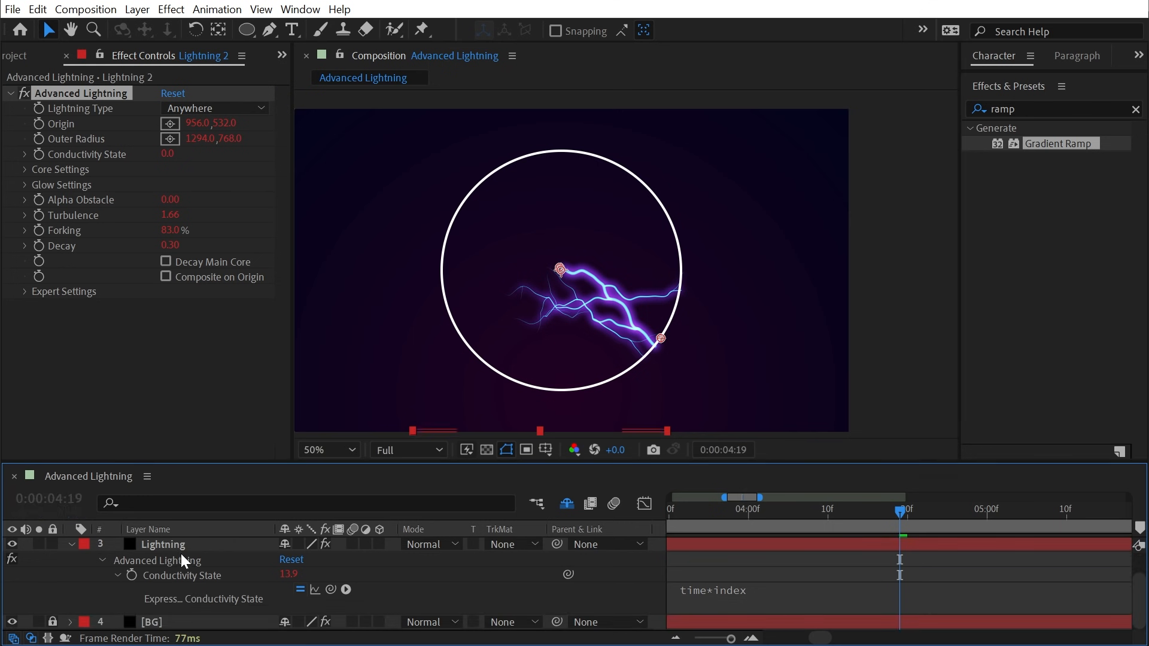
scroll(188, 548, up, 1)
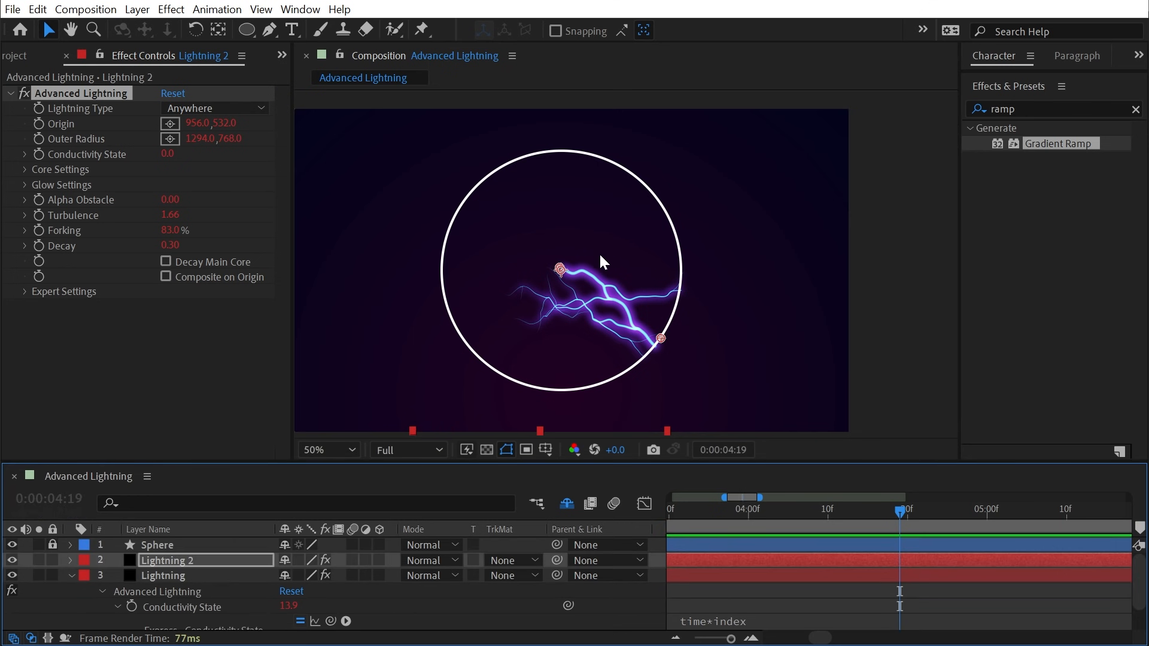
alt+click(44, 154)
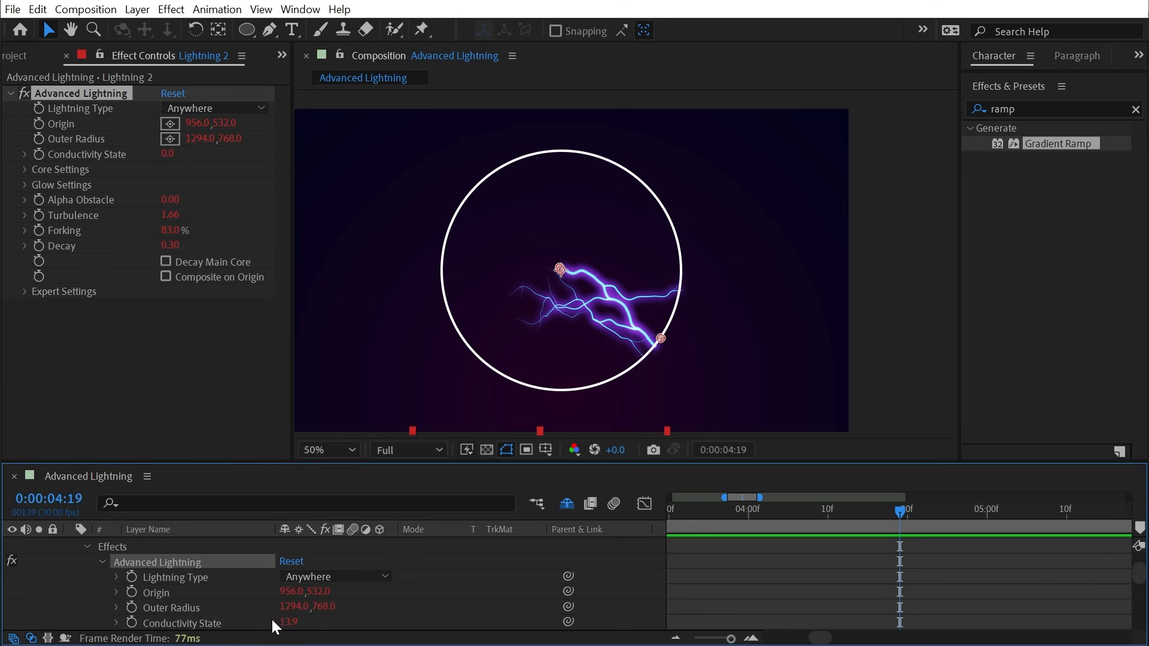
click(715, 622)
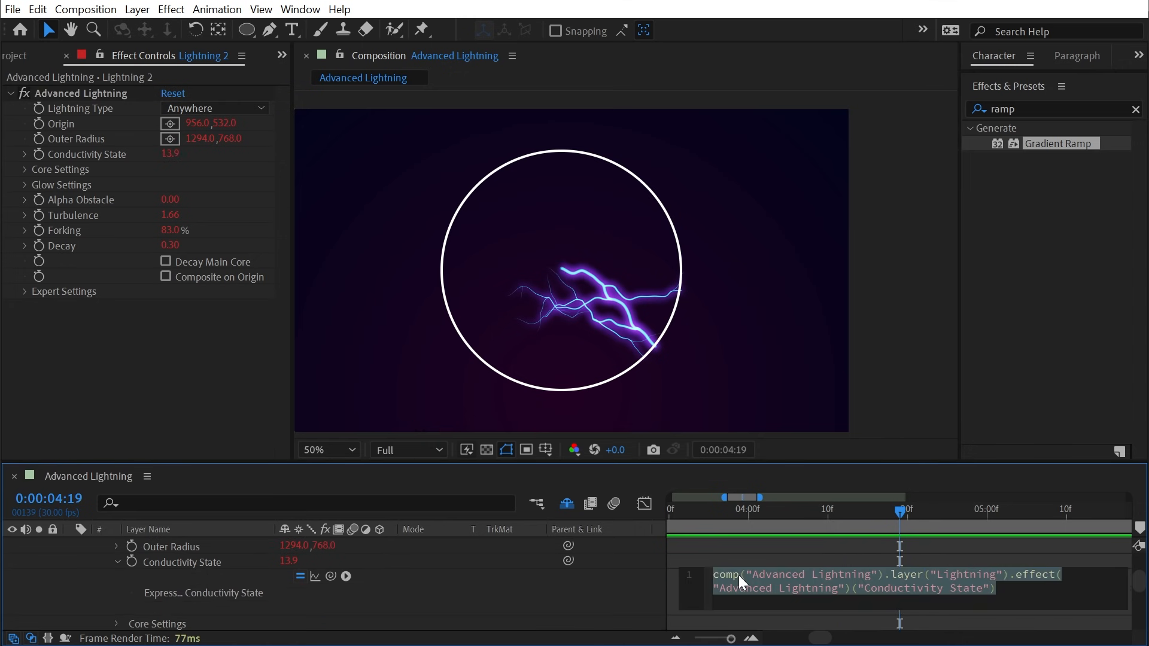
text(time*index)
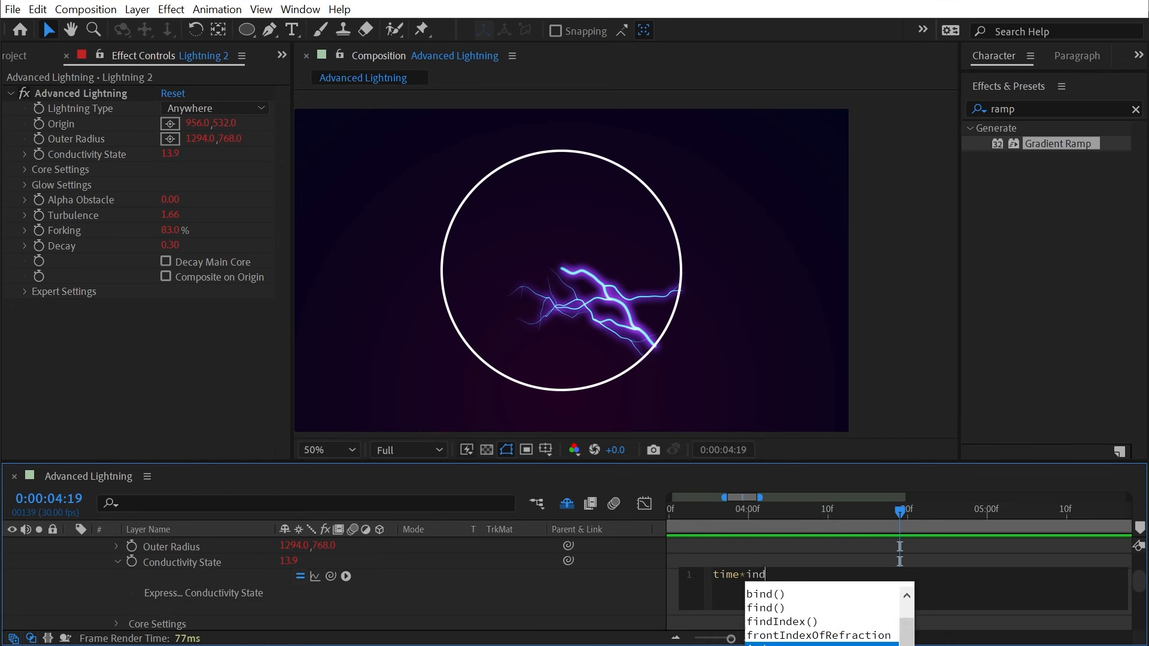
click(746, 556)
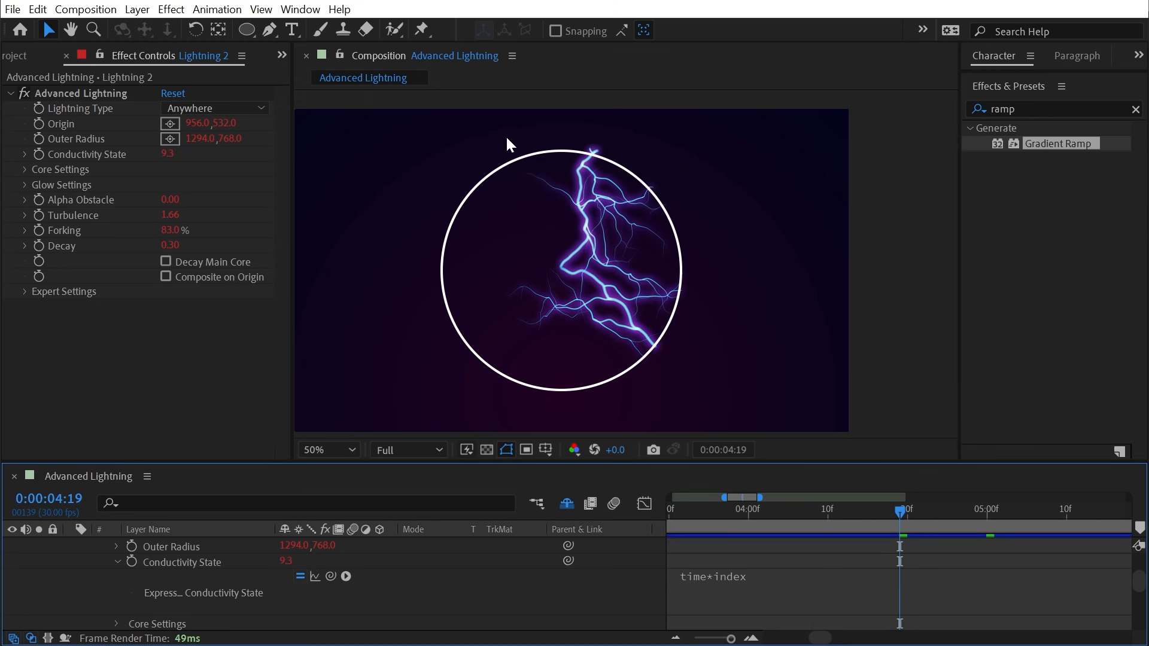
Duplicate the Lightning 2 layer three times and return to the start of the timeline
scroll(209, 568, up, 4)
click(163, 549)
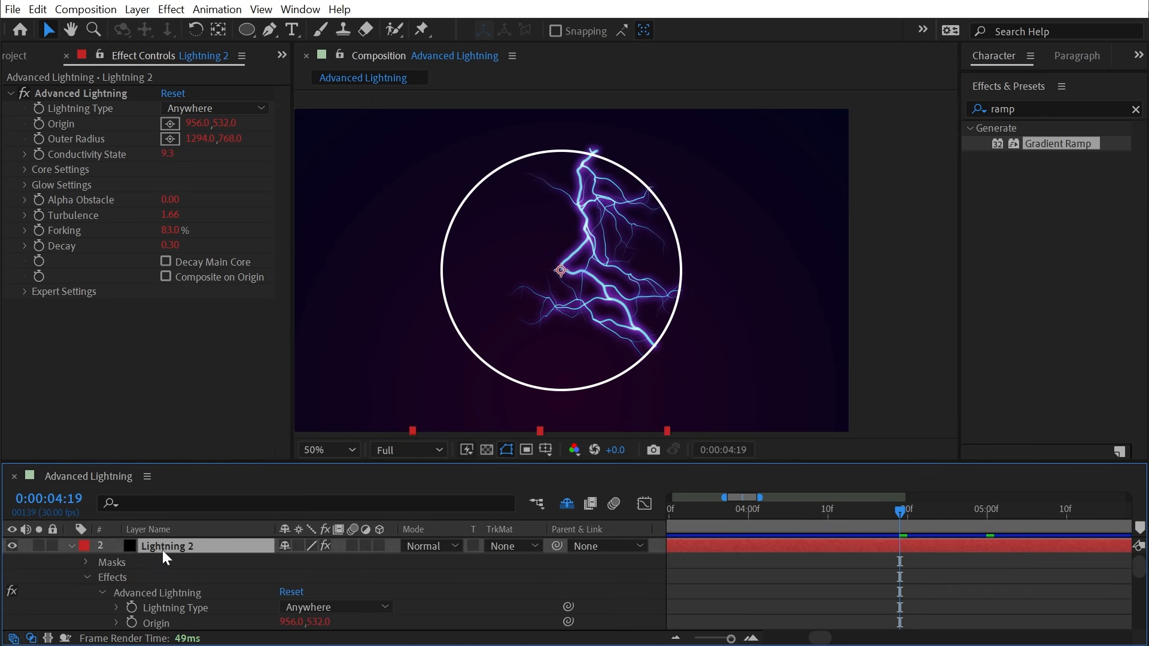
key(e)
key(ctrl+d)
key(ctrl+d)
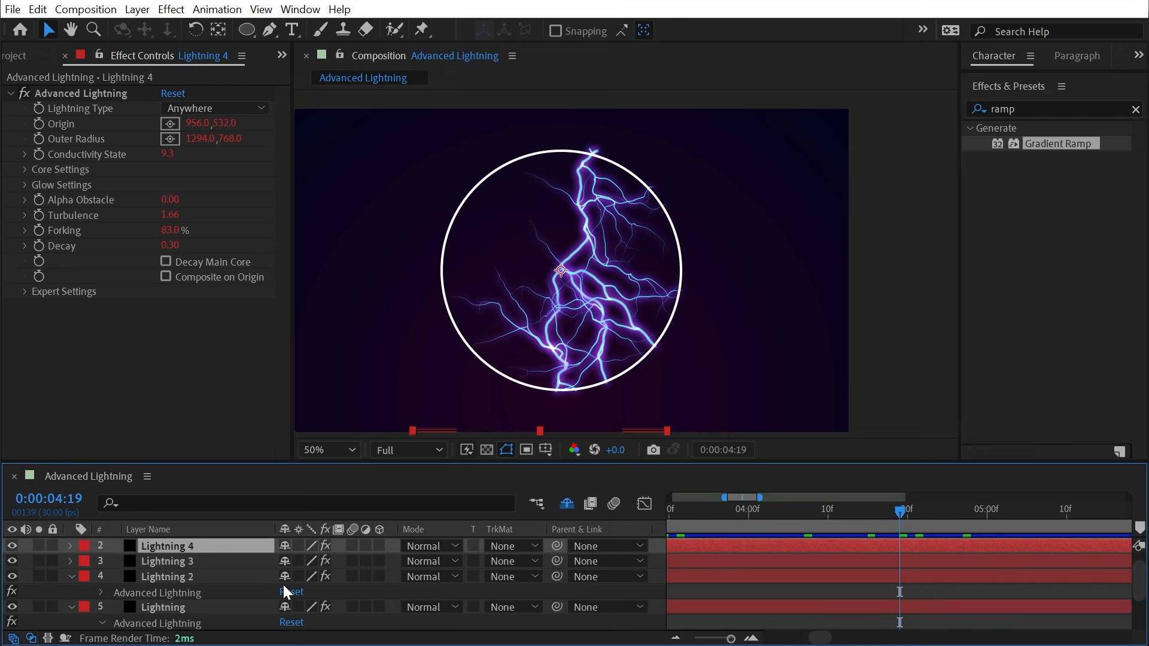
key(ctrl+d)
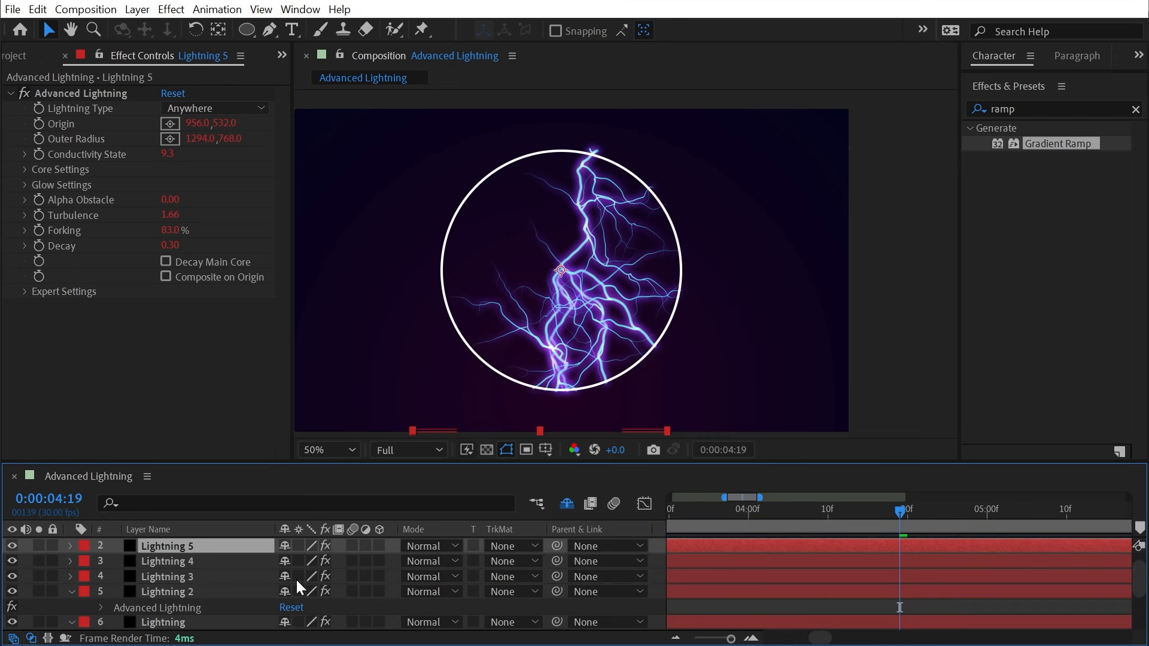
key(Home)
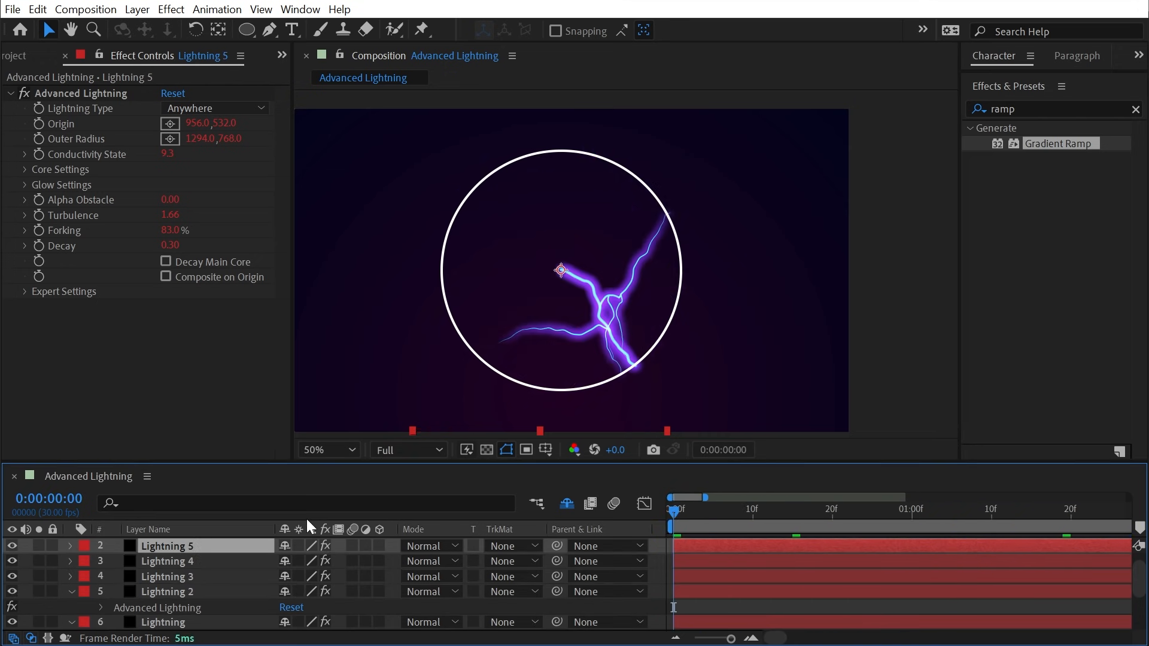
Move the original Lightning layer's Outer Radius point slightly inward to about 1288, 758
scroll(178, 604, down, 3)
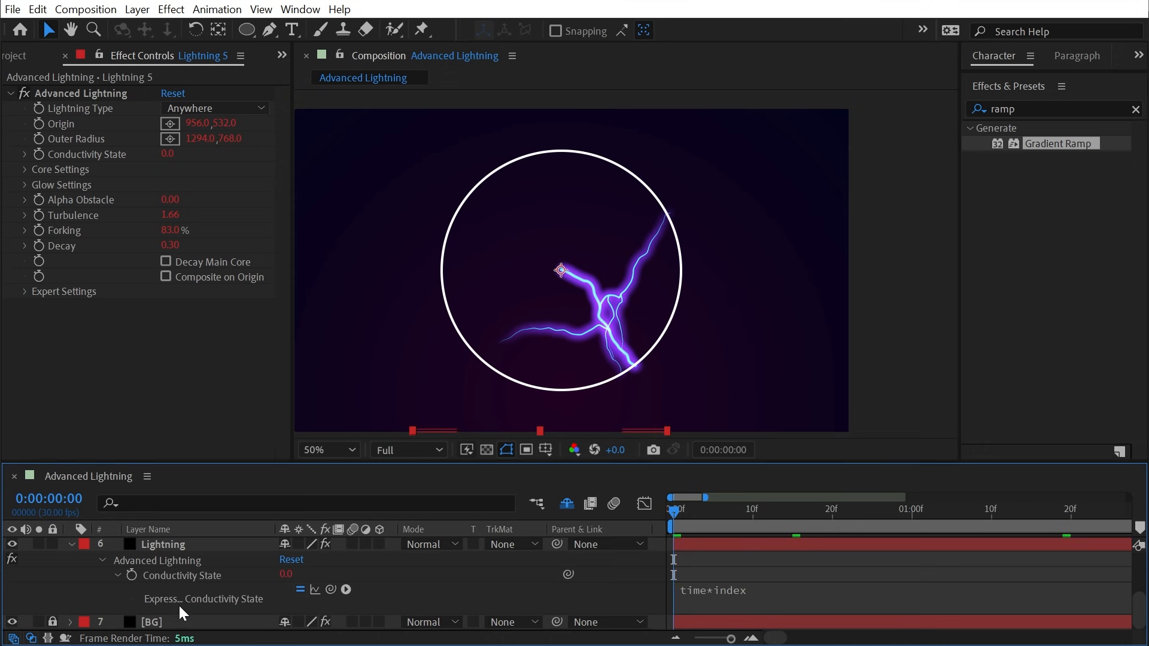
click(174, 549)
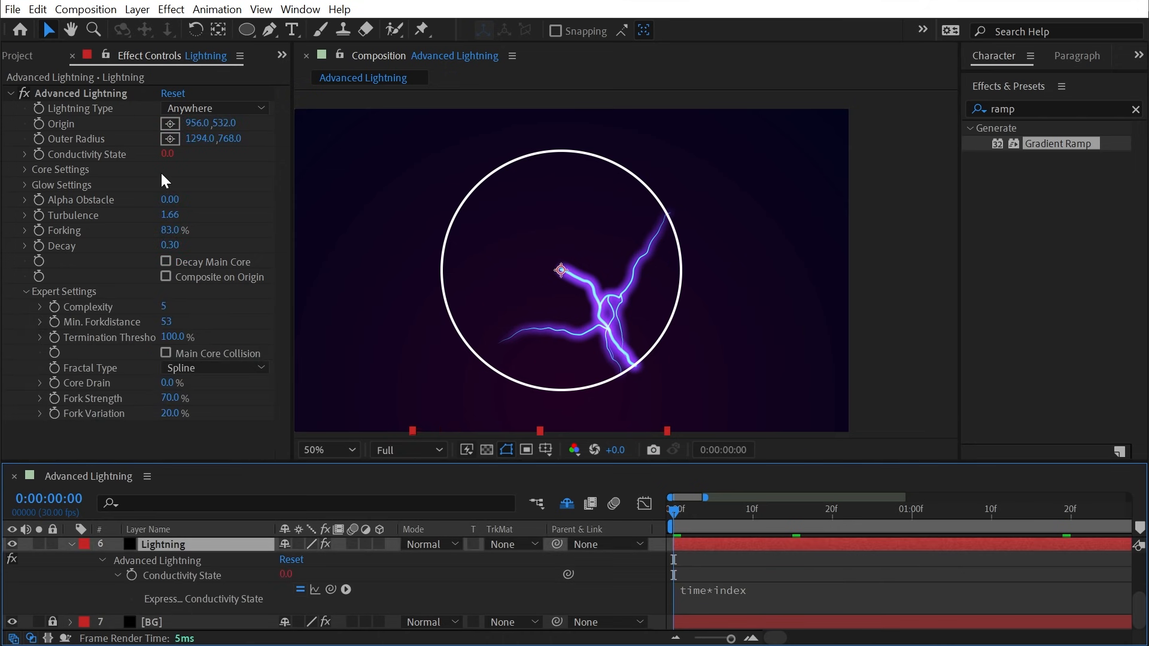
click(67, 93)
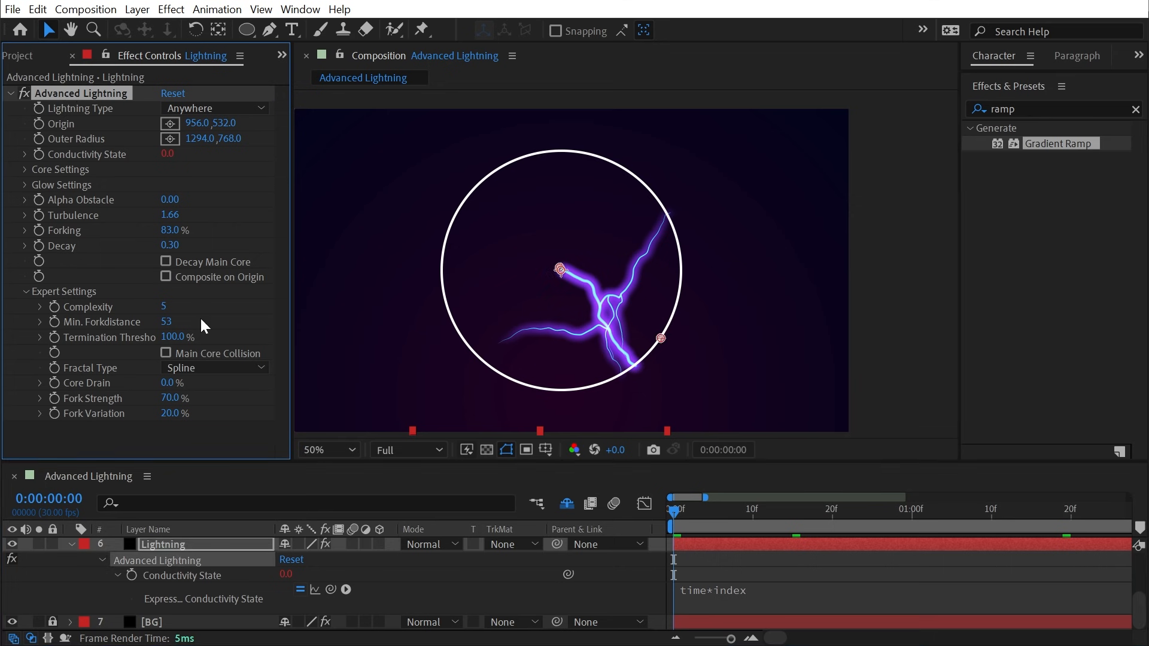
mouse_move(660, 339)
mouse_down()
mouse_move(605, 288)
mouse_move(659, 334)
mouse_up()
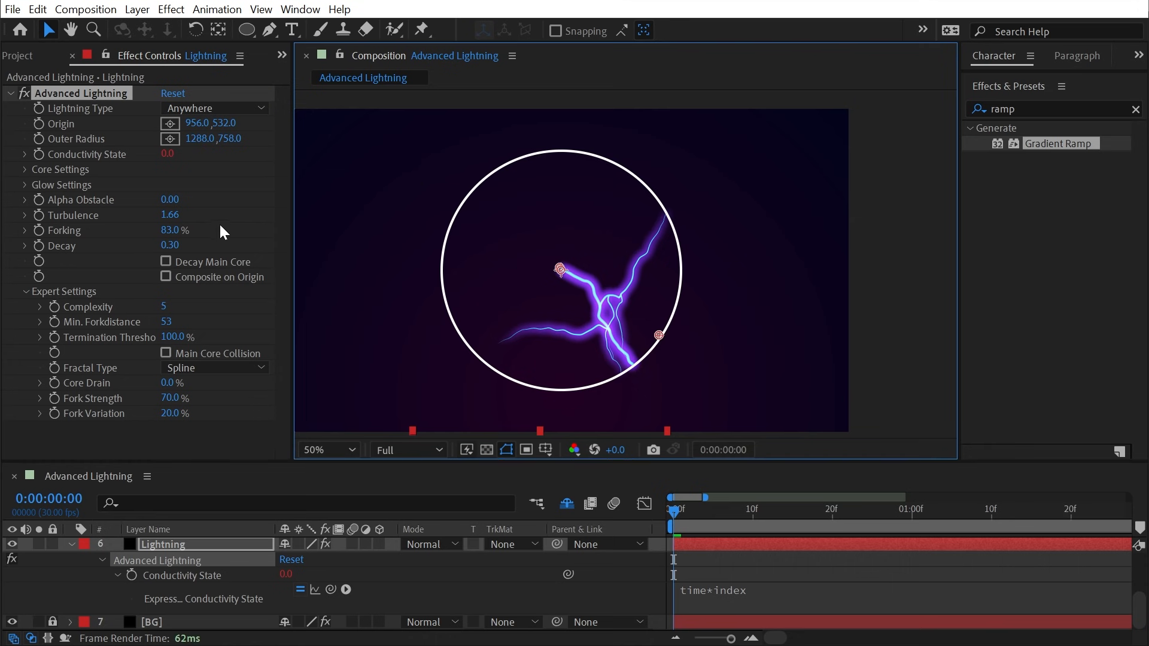
Set the Lightning layer's Turbulence to 1.56, Core Drain to 65% and Fork Strength to 54%, checking the bolts at 0:00:00:21
drag(170, 215, 167, 214)
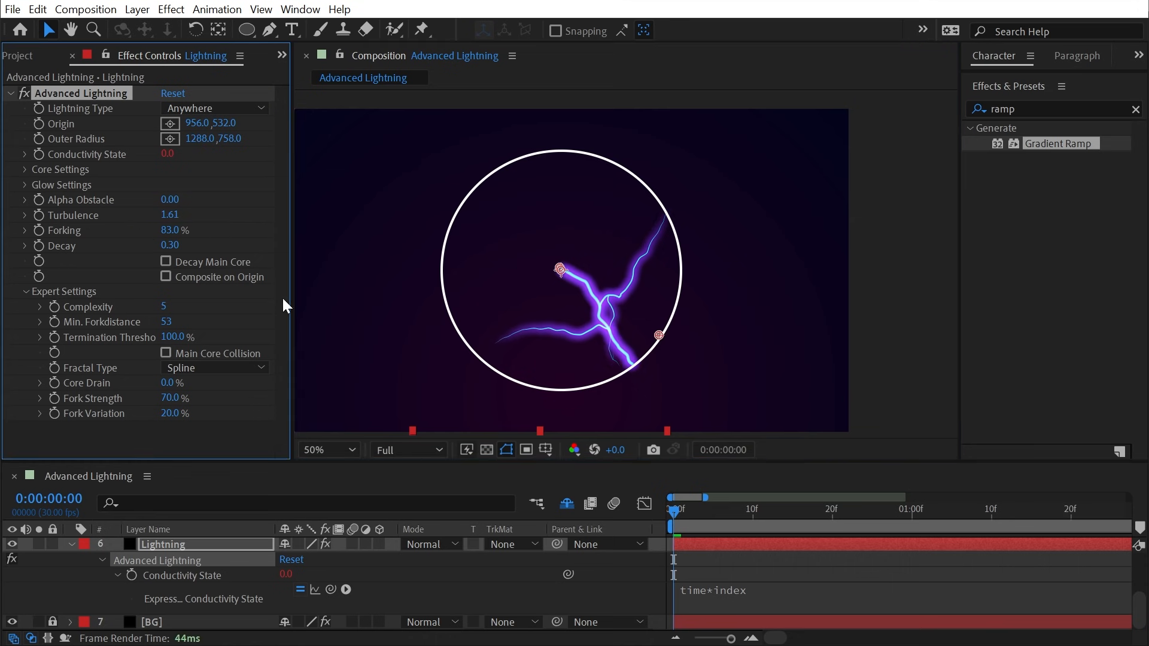
drag(696, 517, 840, 516)
drag(174, 220, 119, 206)
drag(170, 397, 251, 384)
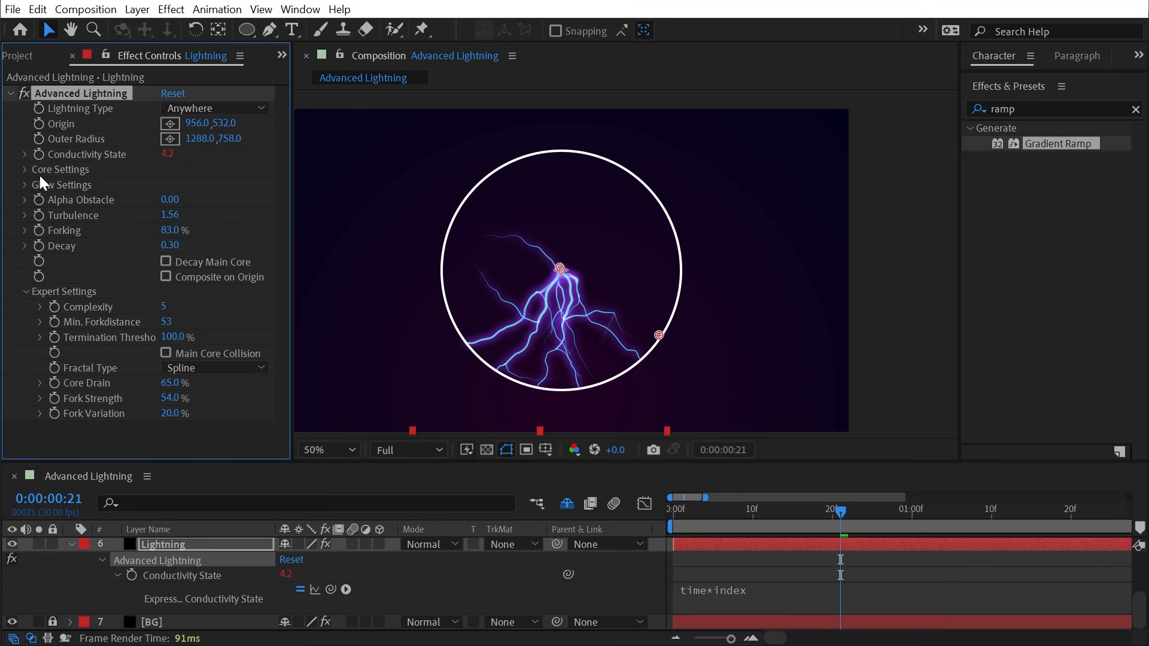
Increase the Lightning effect's Core Radius to 9.0 and preview the animation
click(24, 170)
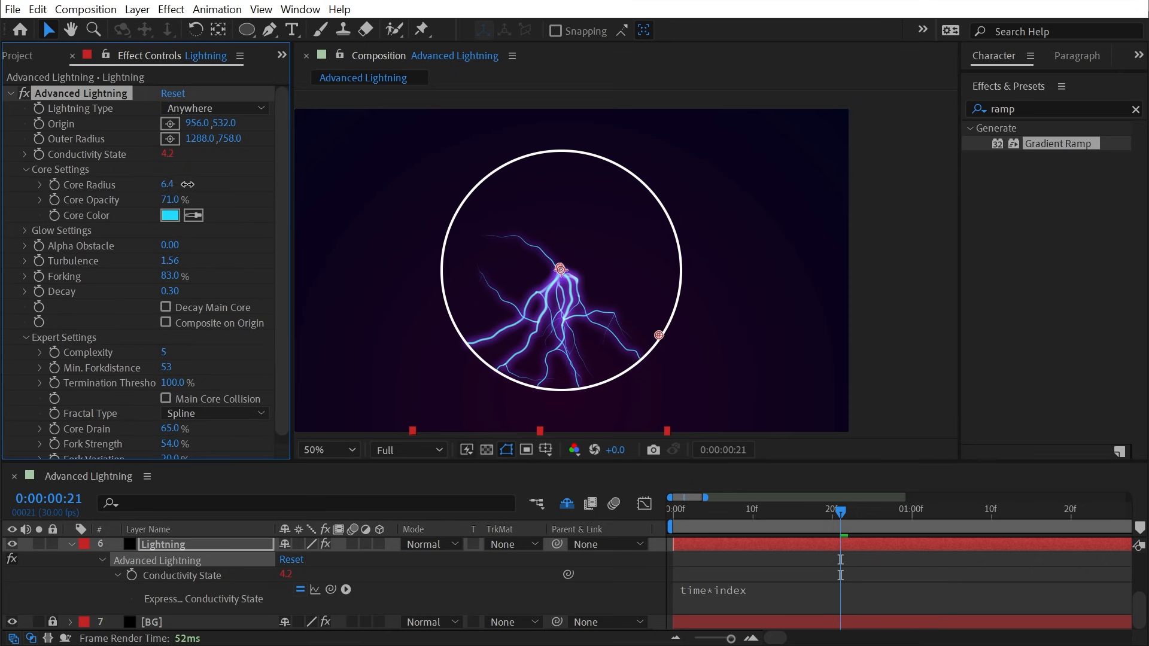
drag(232, 186, 291, 185)
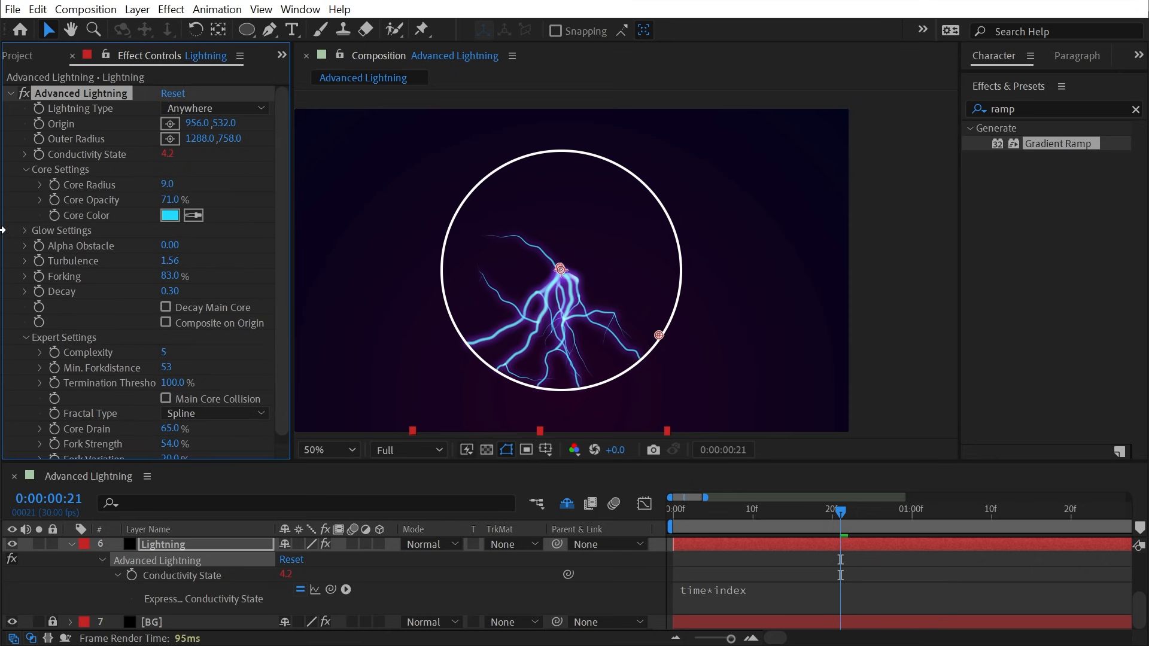
drag(216, 267, 210, 267)
key(space)
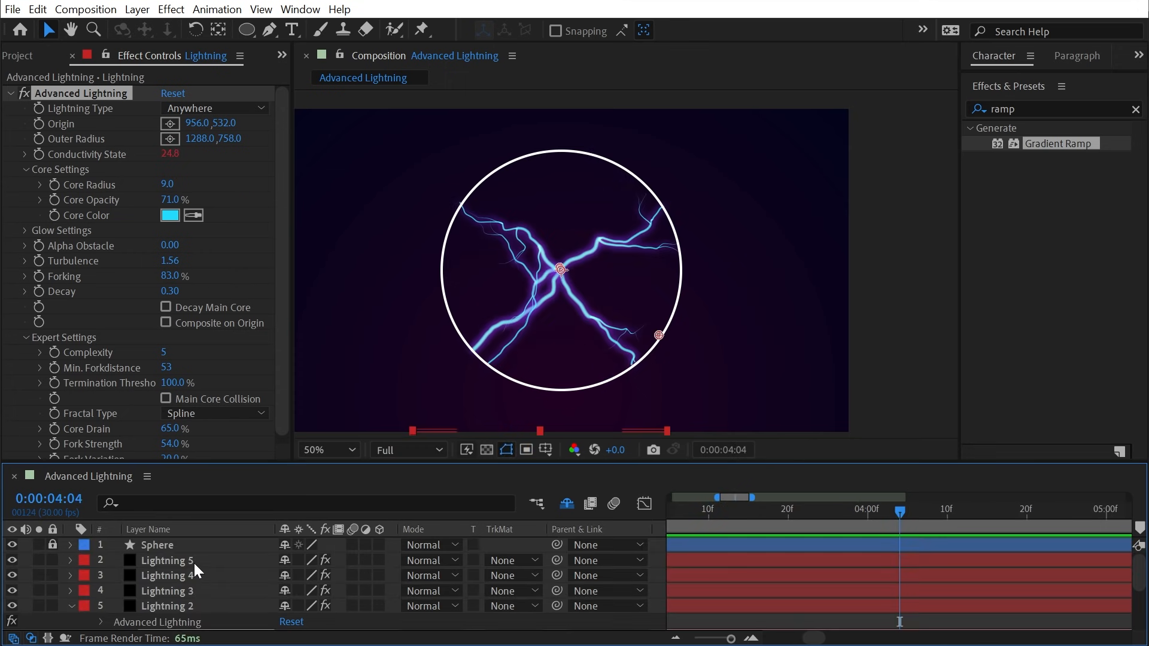
Duplicate the Lightning 5 layer twice and preview all the bolts animating together
click(193, 561)
key(ctrl+d)
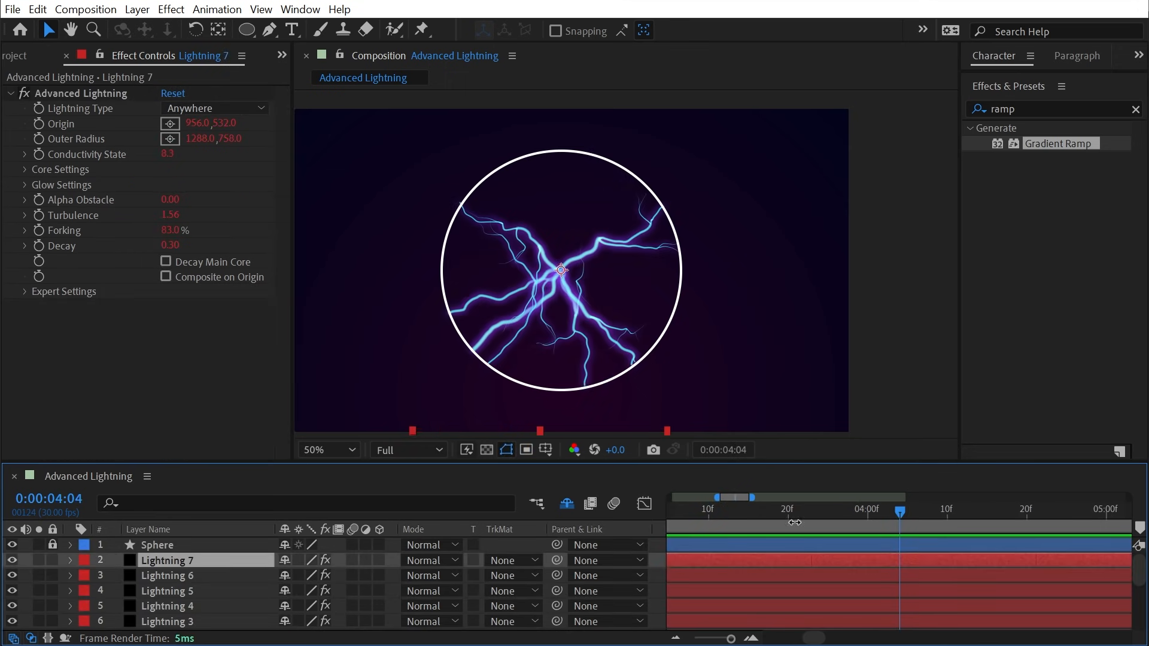
key(space)
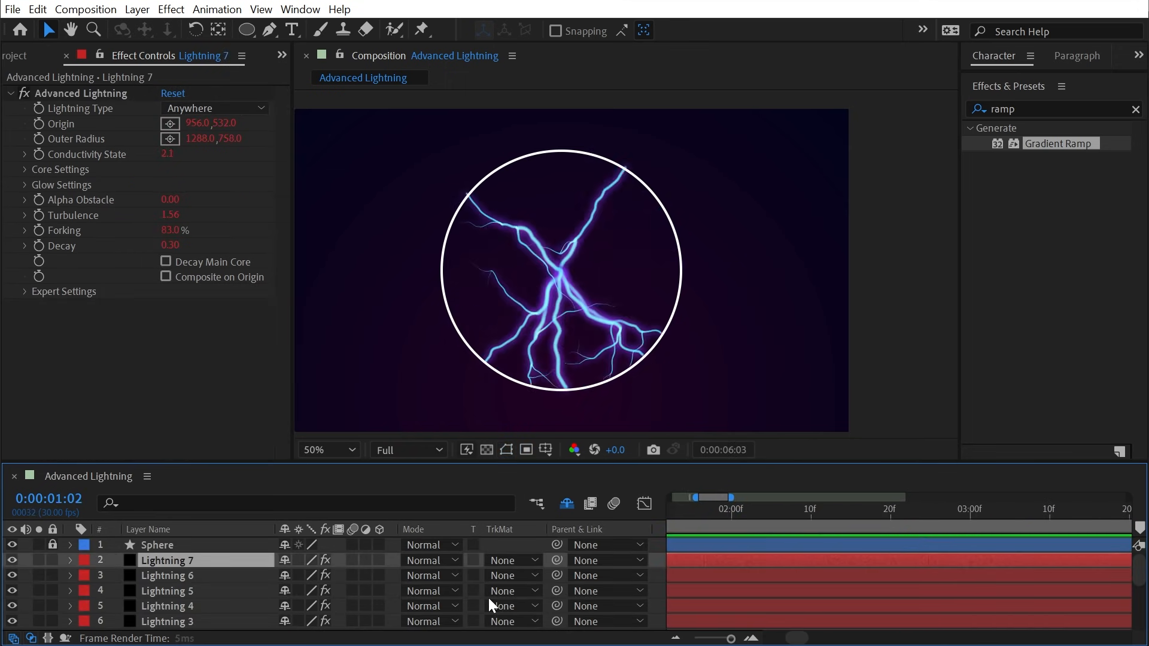
key(space)
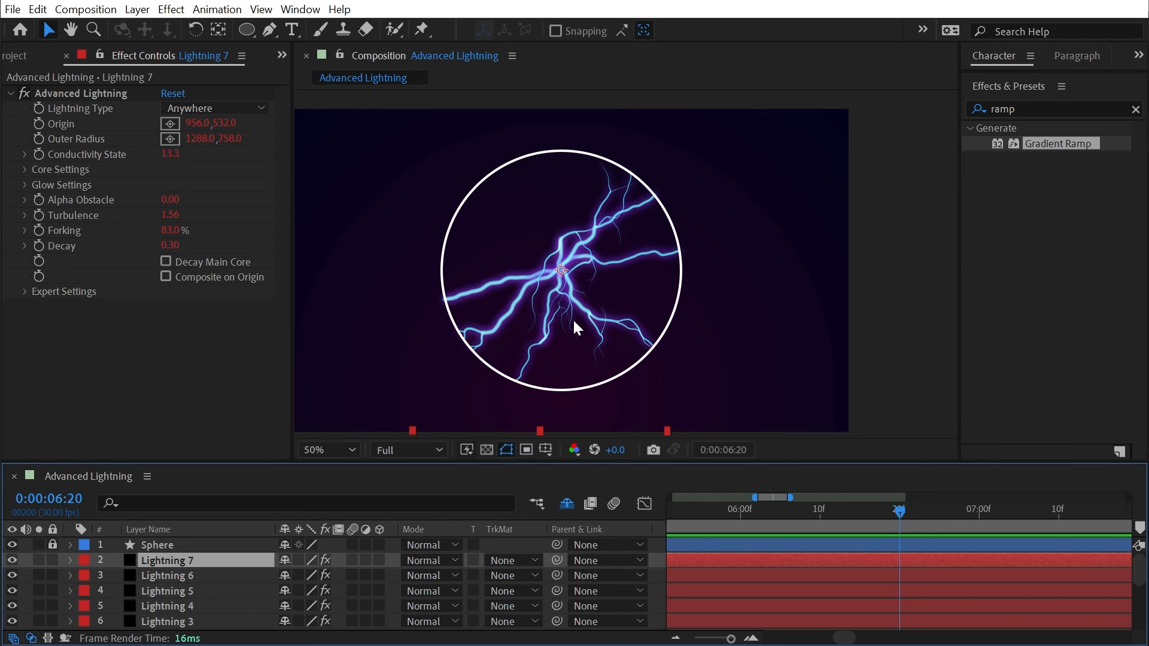
Pre-compose all seven Lightning layers into a composition named Plasma, moving all attributes, and check other moments of the animation
scroll(195, 578, down, 3)
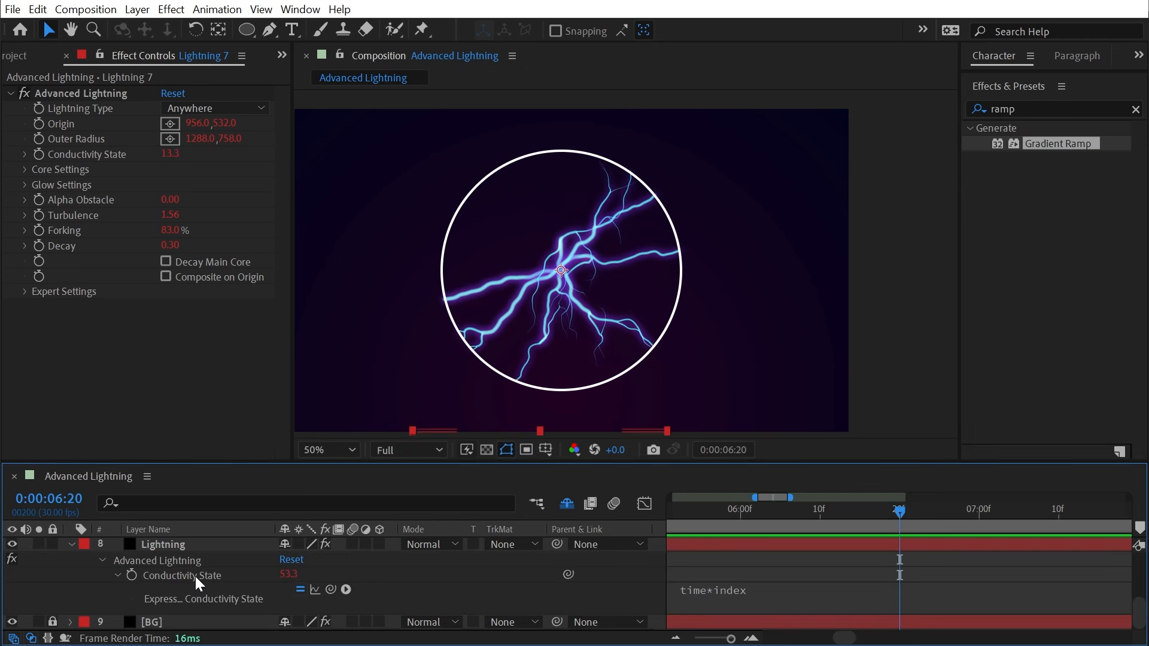
scroll(180, 578, up, 2)
scroll(188, 595, down, 2)
scroll(218, 589, up, 1)
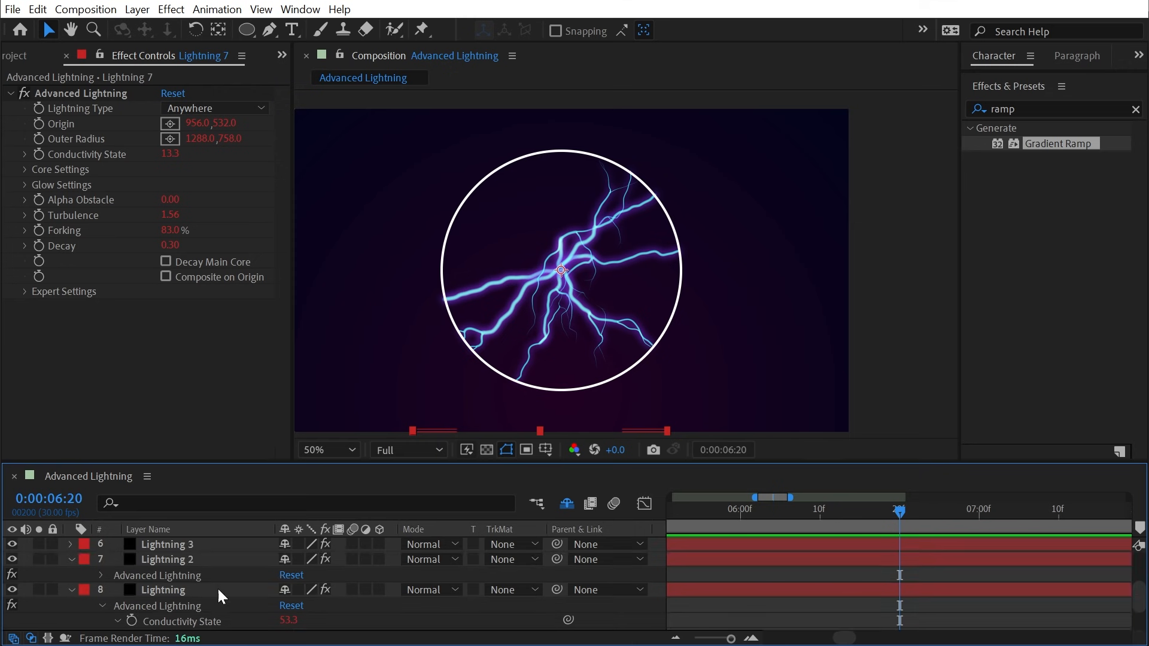
shift+click(176, 588)
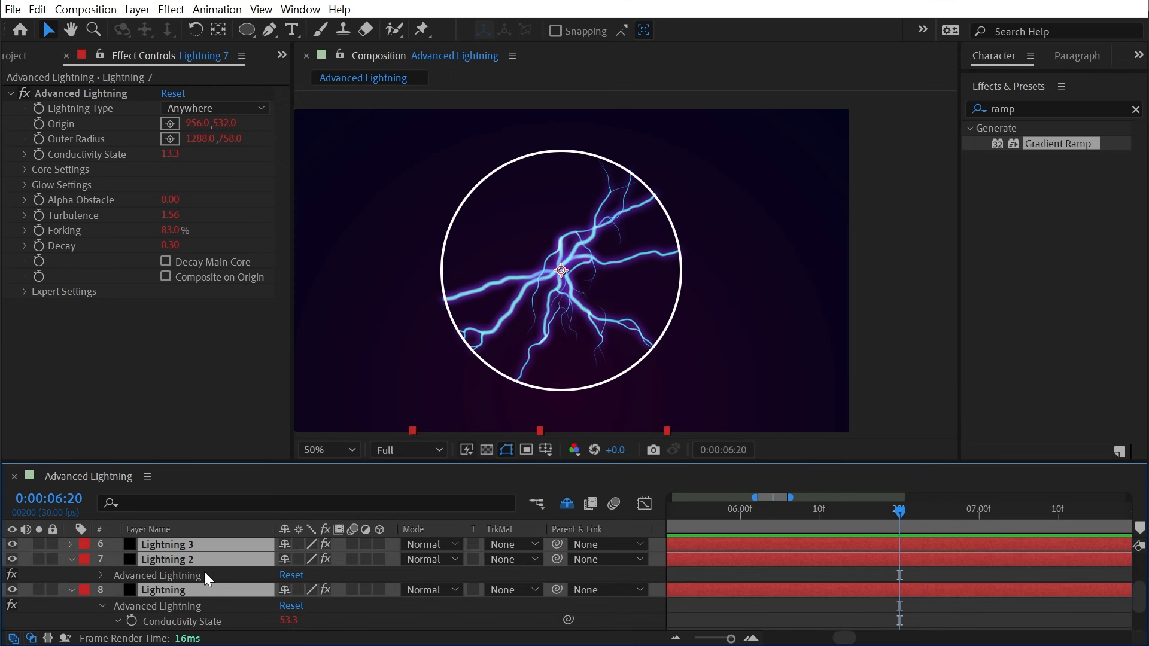
key(ctrl+shift+c)
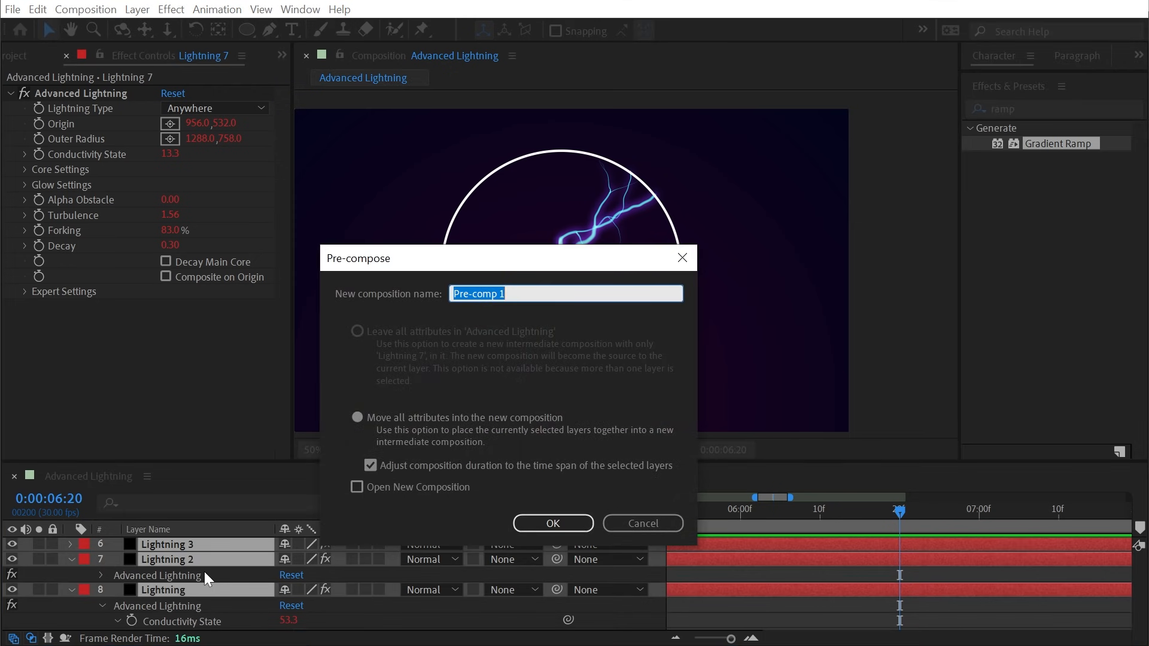
text(Plasma)
click(555, 526)
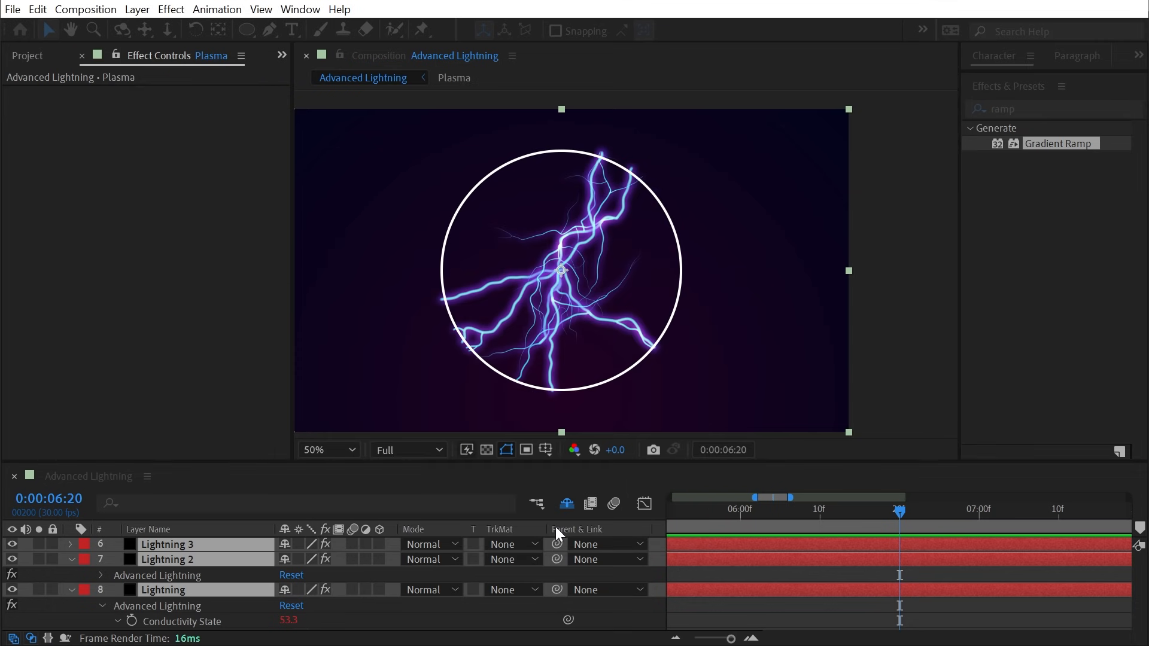
drag(721, 511, 755, 512)
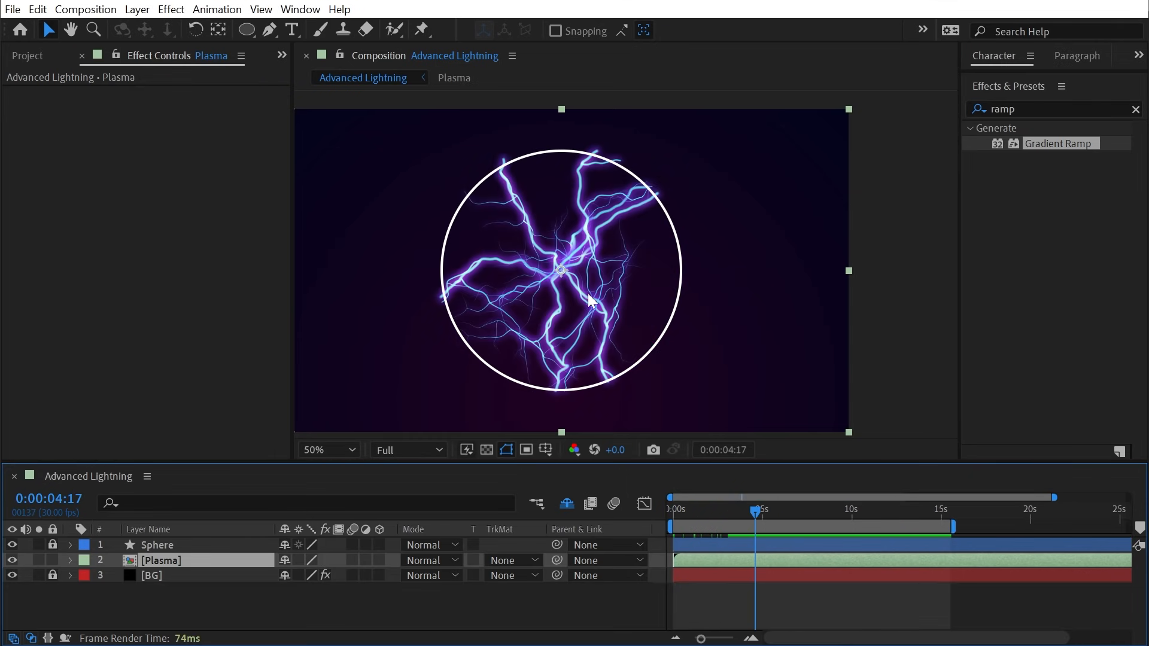
Search the effects for "lens" and apply CC Lens to the Plasma layer
click(1055, 111)
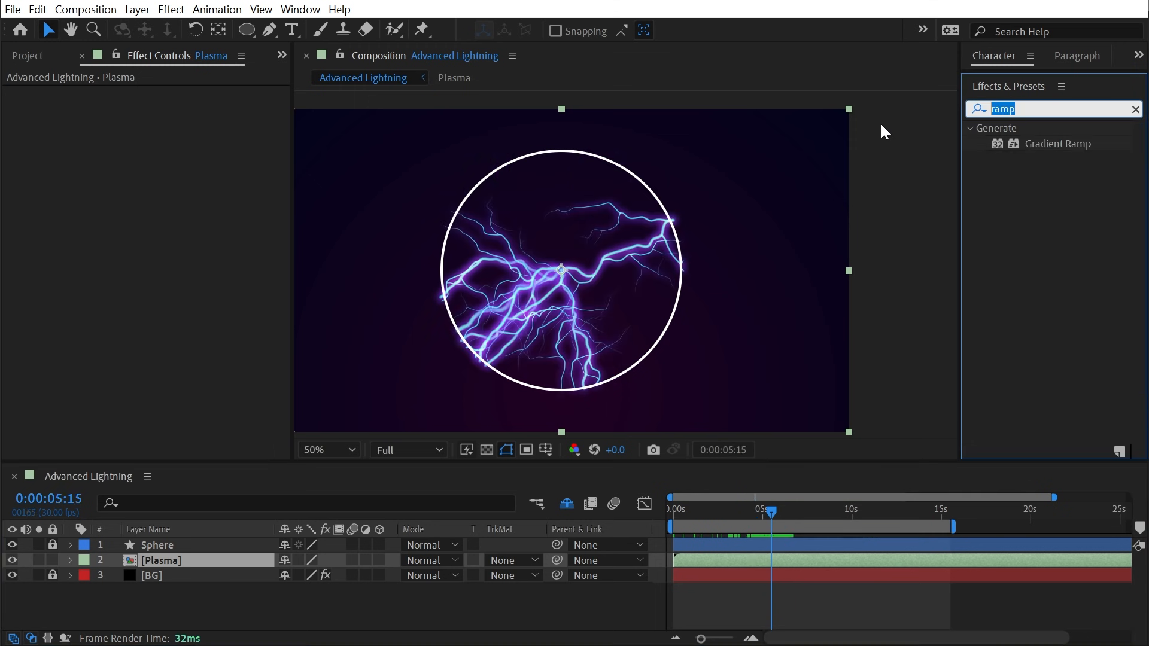
text(lens)
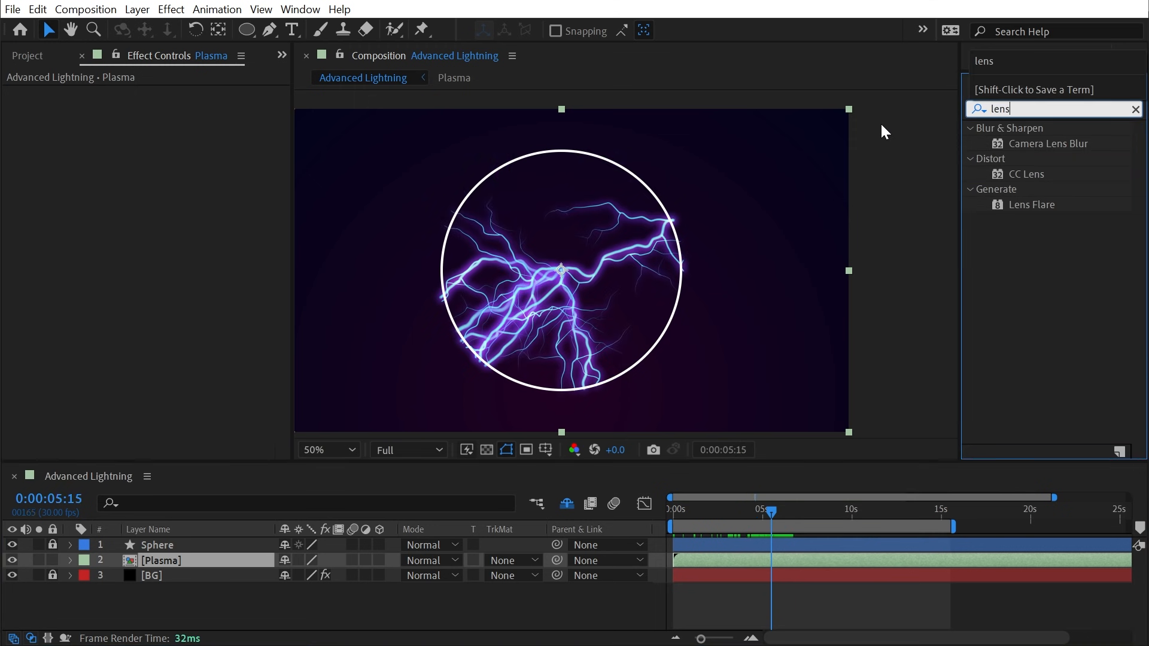
double_click(1032, 173)
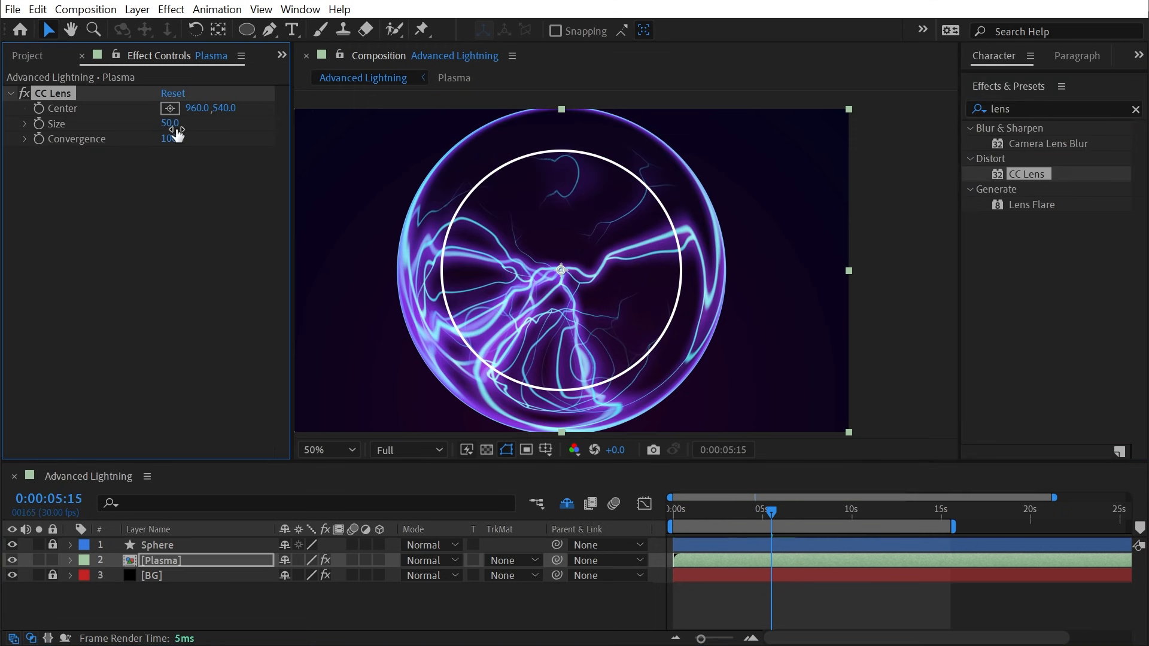
Set the CC Lens Size to 36.2 and Convergence to 65 to fit the sphere outline, and preview from the start
mouse_move(177, 133)
mouse_down()
mouse_move(141, 135)
mouse_move(192, 136)
mouse_move(173, 138)
mouse_up()
key(Home)
key(space)
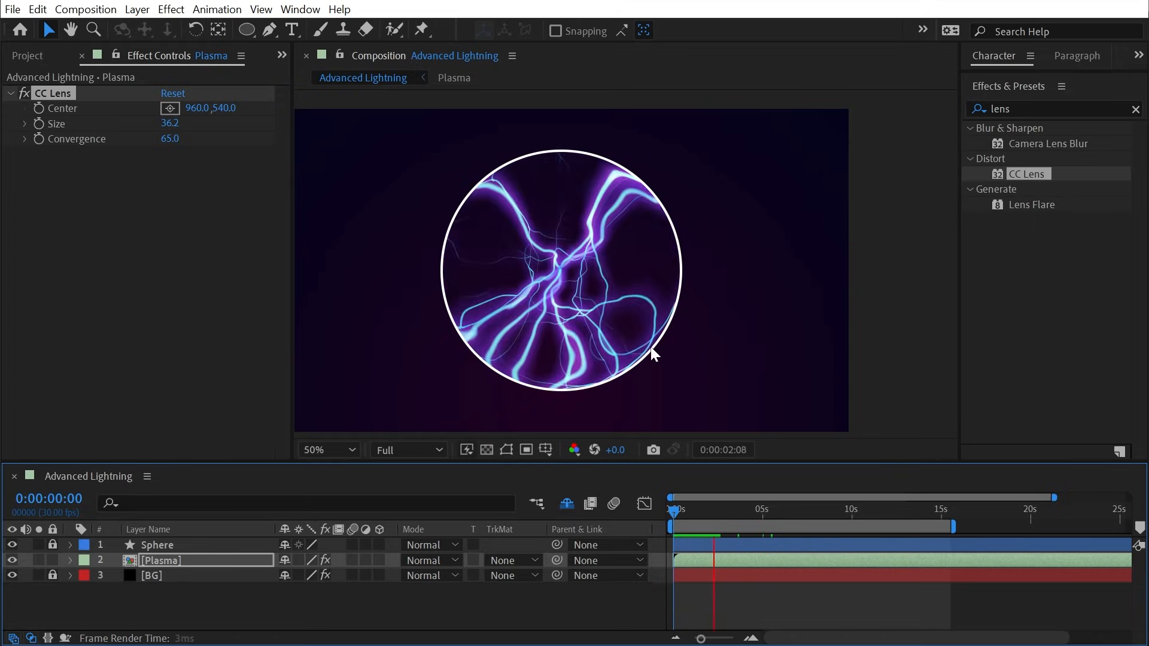
Reduce the CC Lens Convergence to 54 and preview the distorted plasma again
key(space)
drag(173, 140, 207, 147)
key(space)
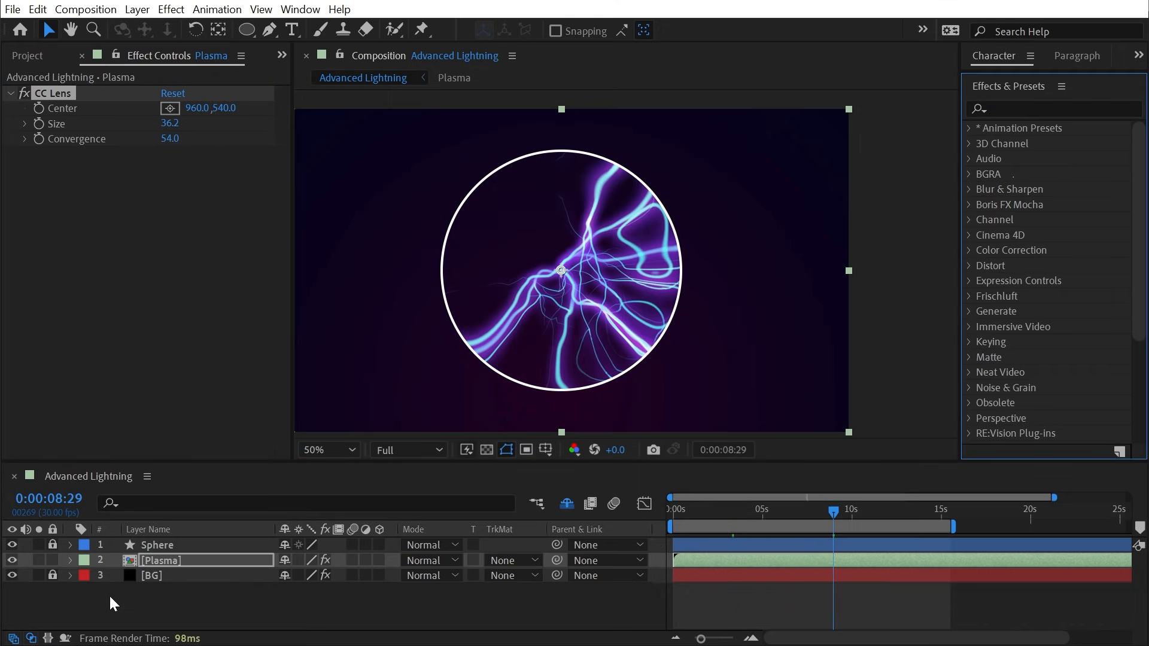
Duplicate the Plasma layer, set the copy's blending mode to Add, and rename it Glow 1
click(169, 560)
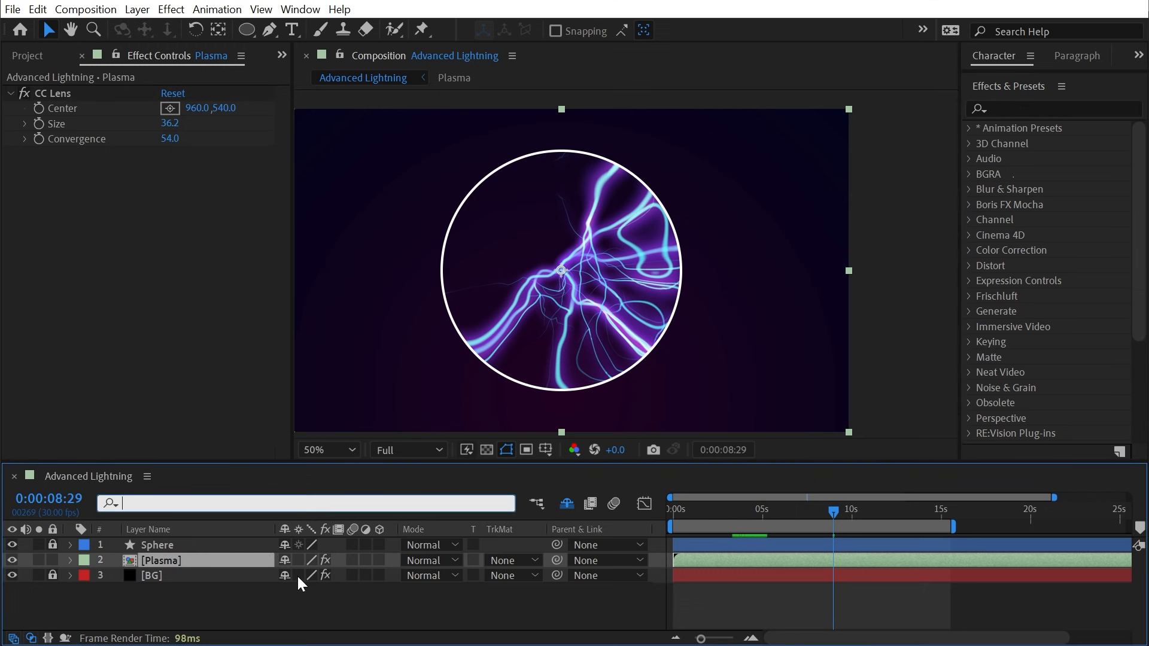
key(ctrl+d)
click(431, 560)
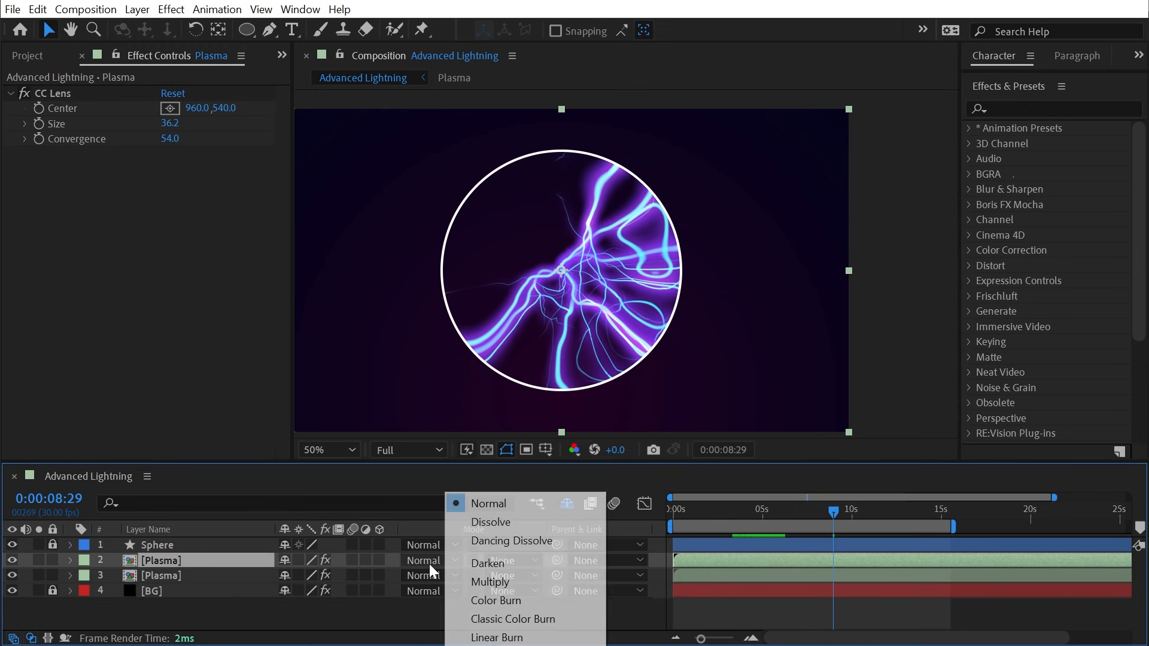
click(519, 637)
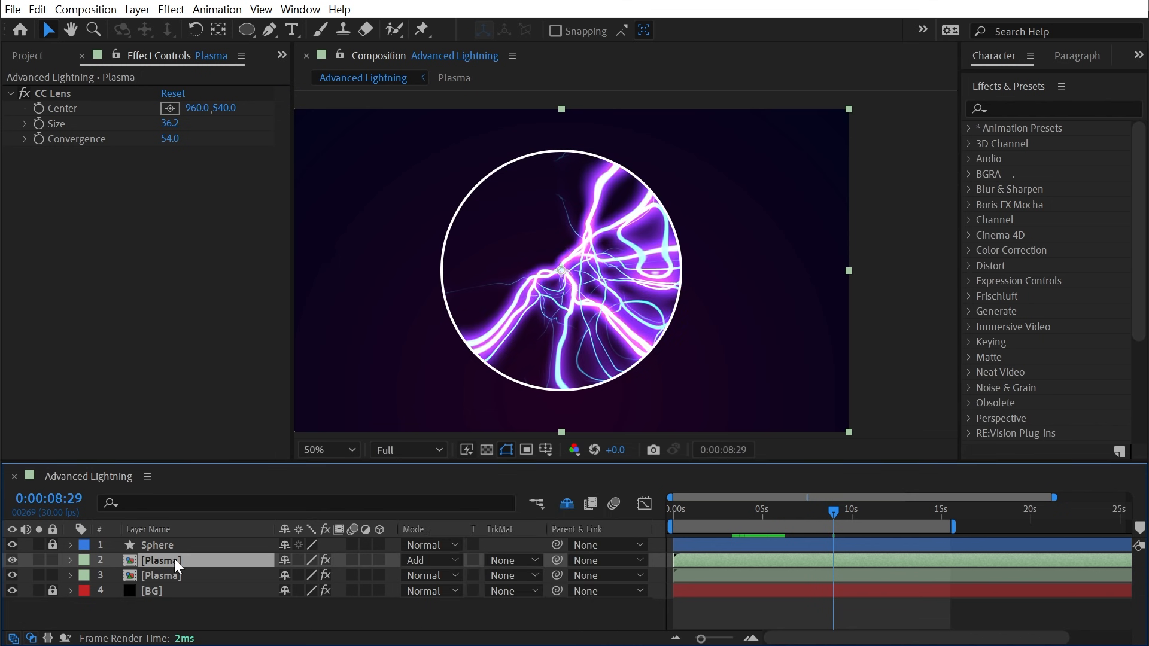
key(Return)
text(Glow 1)
key(Return)
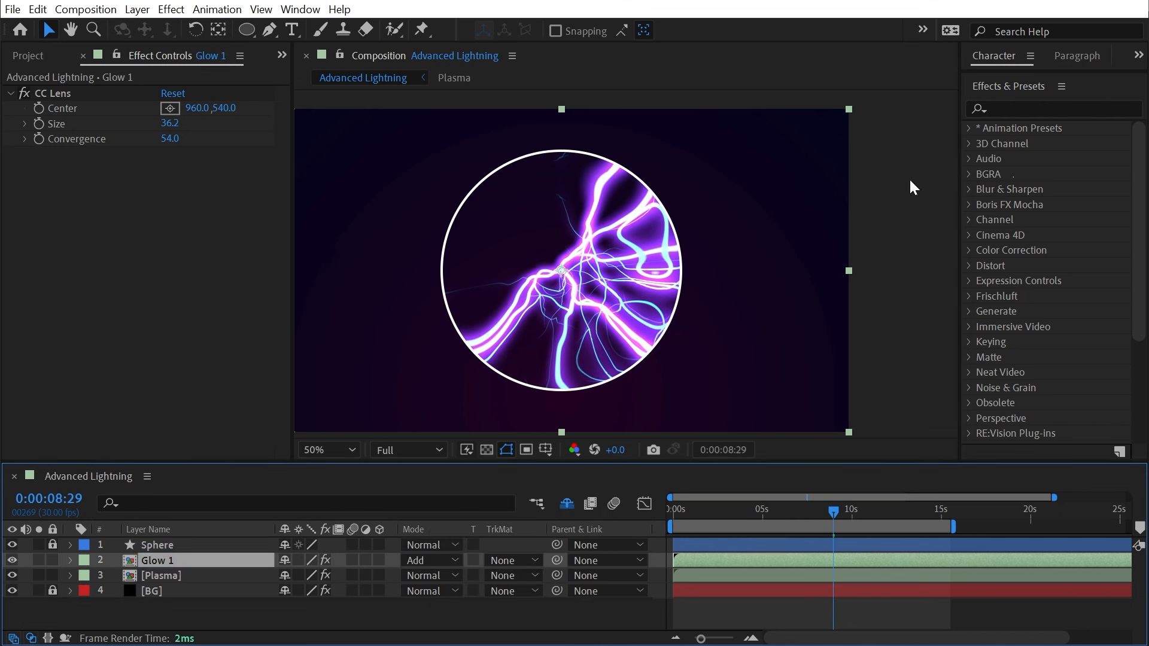
Apply Fast Box Blur to Glow 1 with a Blur Radius of 7.5, and duplicate it as Glow 2 with a radius of 98.5
click(1029, 110)
text(fast)
drag(1017, 158, 164, 218)
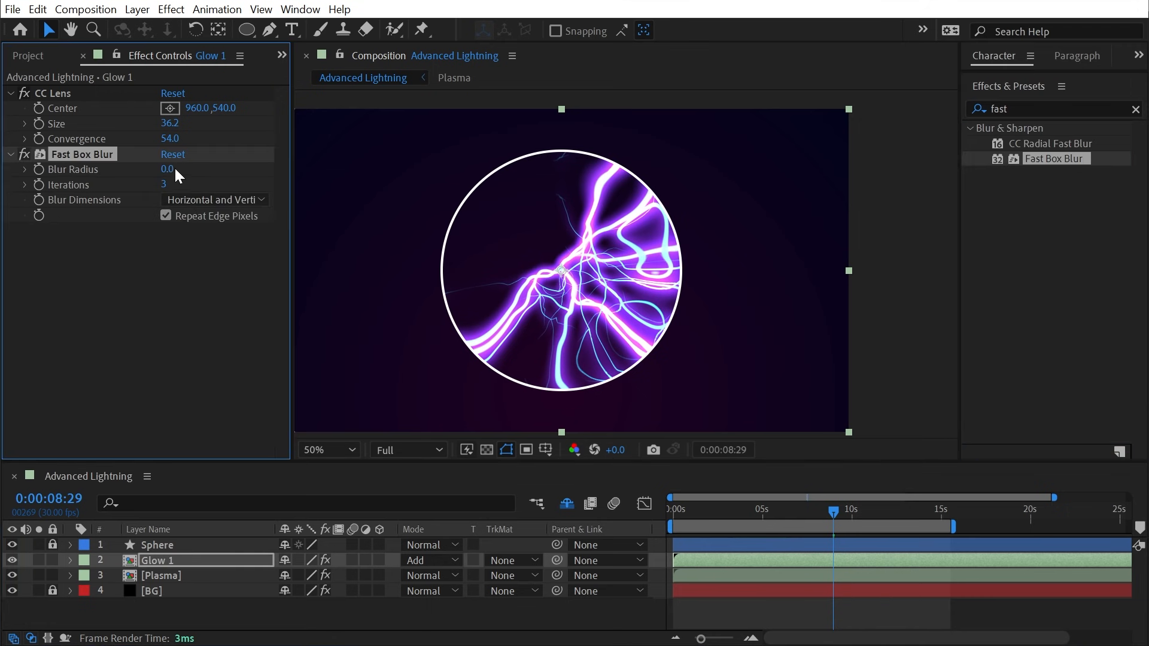
drag(174, 166, 136, 158)
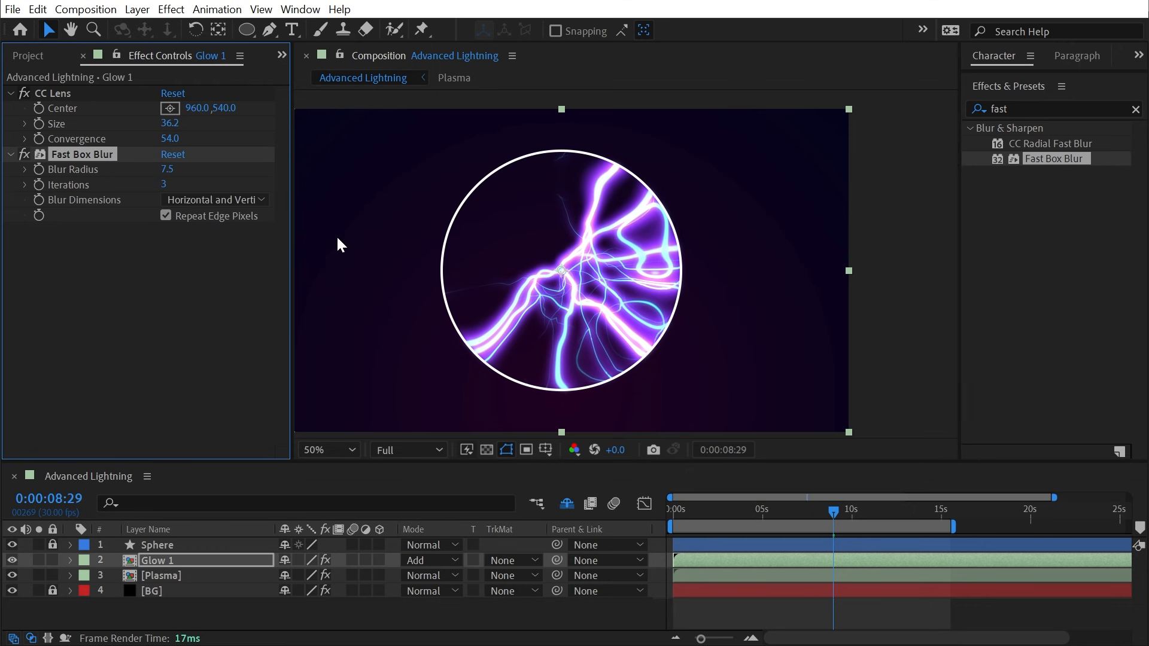
key(ctrl+d)
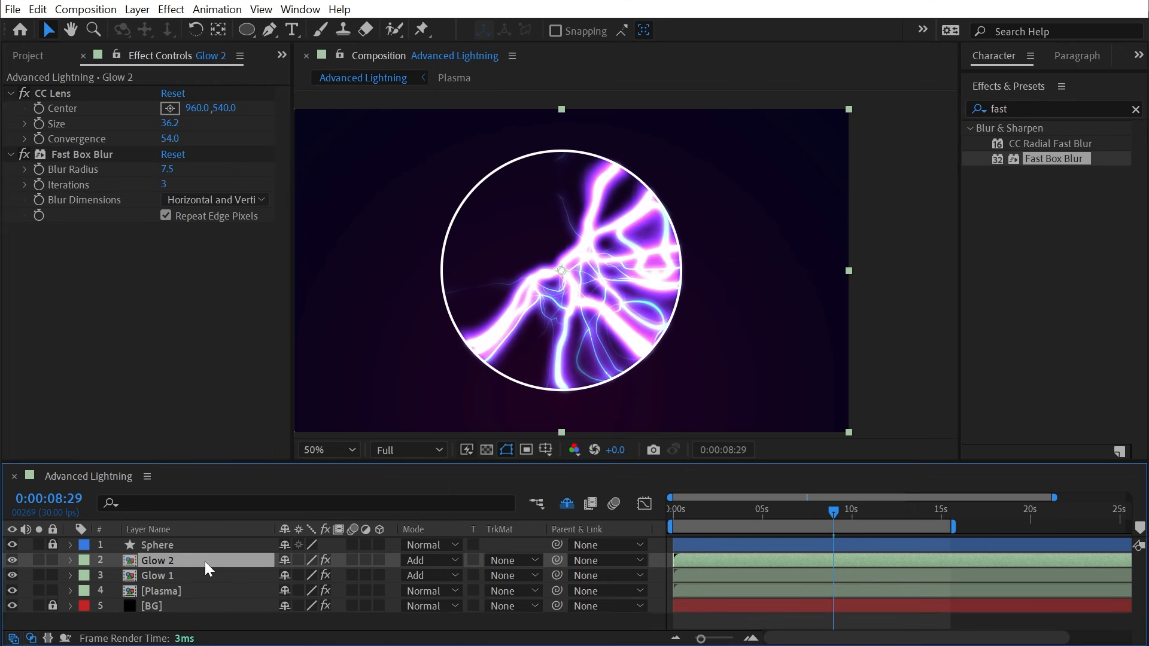
drag(168, 171, 246, 169)
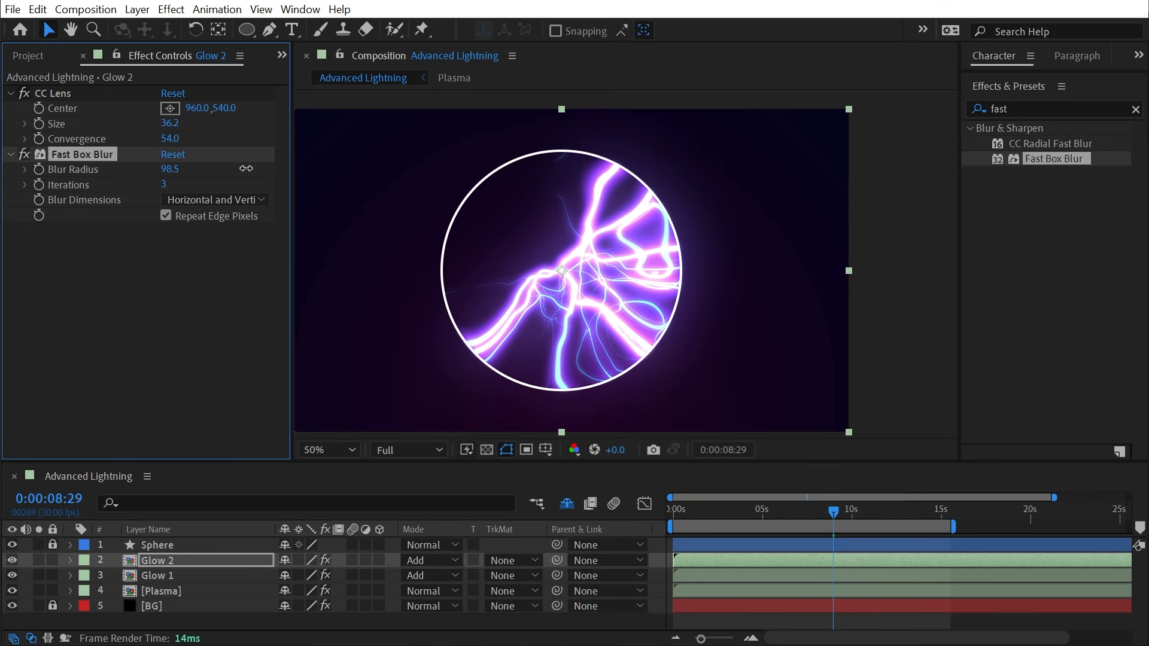
Set the opacity of Glow 2 to 54% and Glow 1 to 16%, and compare the image with both glows hidden and shown
shift+click(184, 574)
key(t)
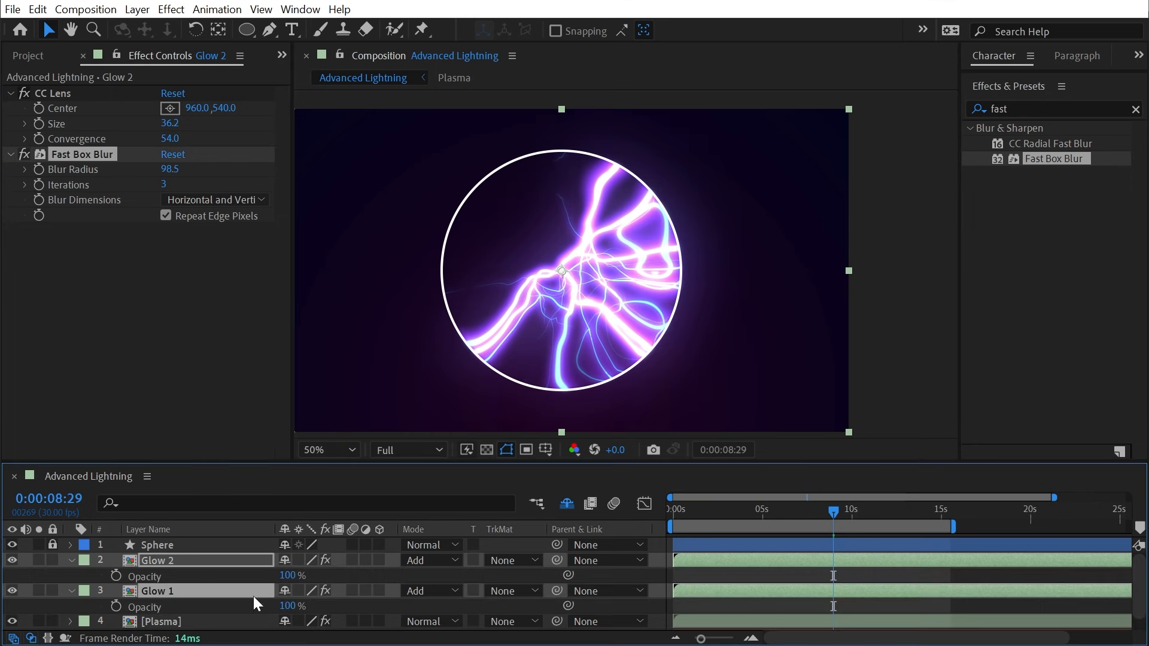
key(F2)
drag(287, 574, 238, 572)
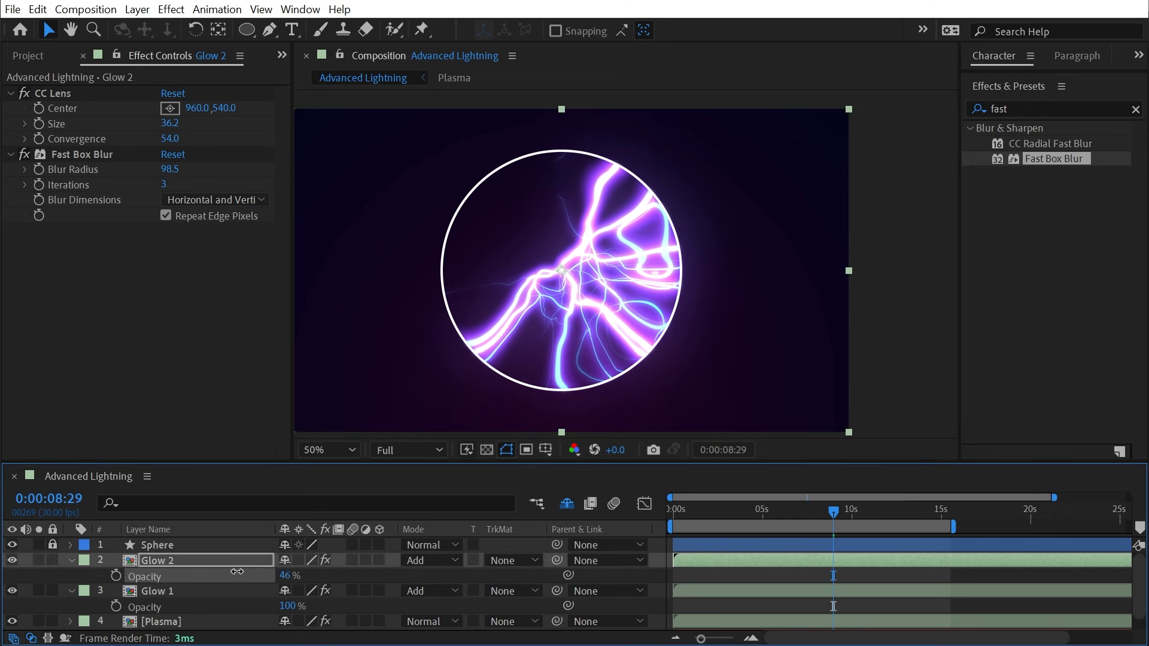
drag(293, 606, 184, 598)
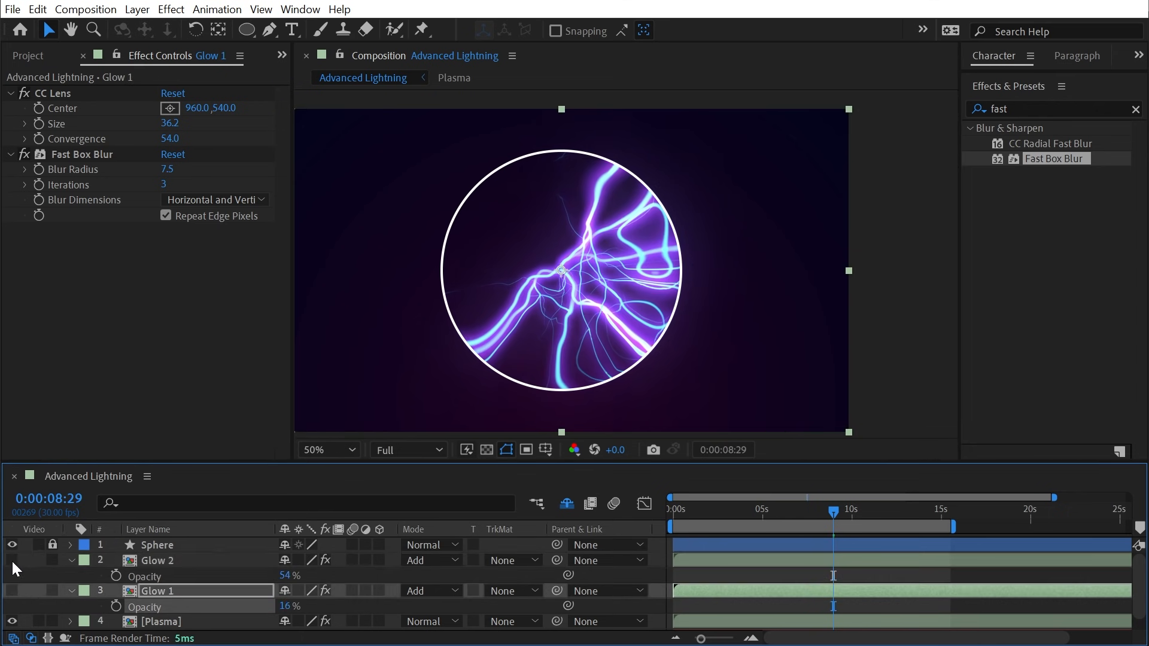
drag(13, 561, 17, 593)
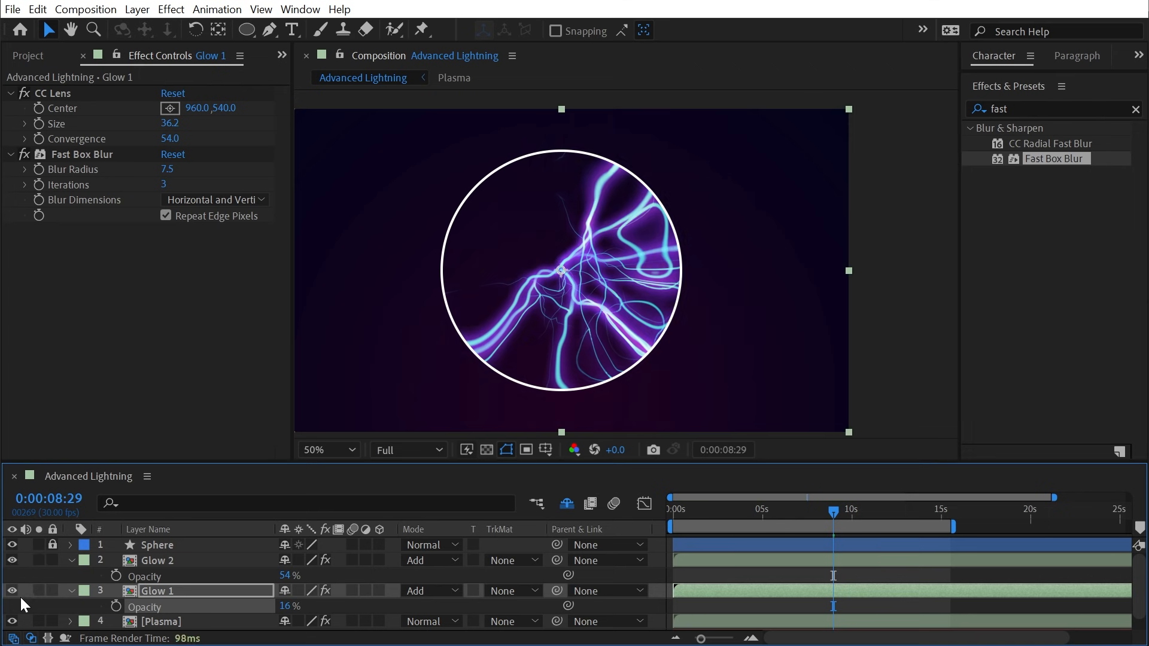
Duplicate Glow 2 as Glow 3, set its Blur Radius to 333.5, and raise its opacity
click(192, 562)
key(ctrl+d)
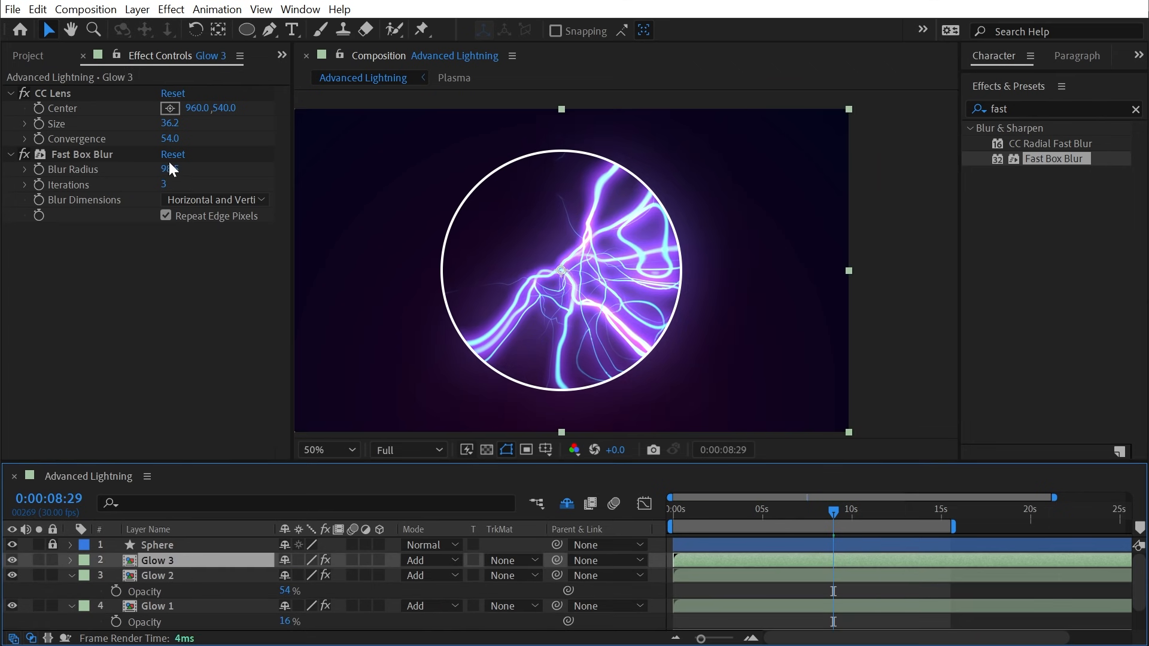
drag(172, 169, 351, 153)
key(t)
drag(284, 576, 330, 568)
Collapse the glow layers' properties and preview the glowing plasma animation
click(437, 577)
key(e)
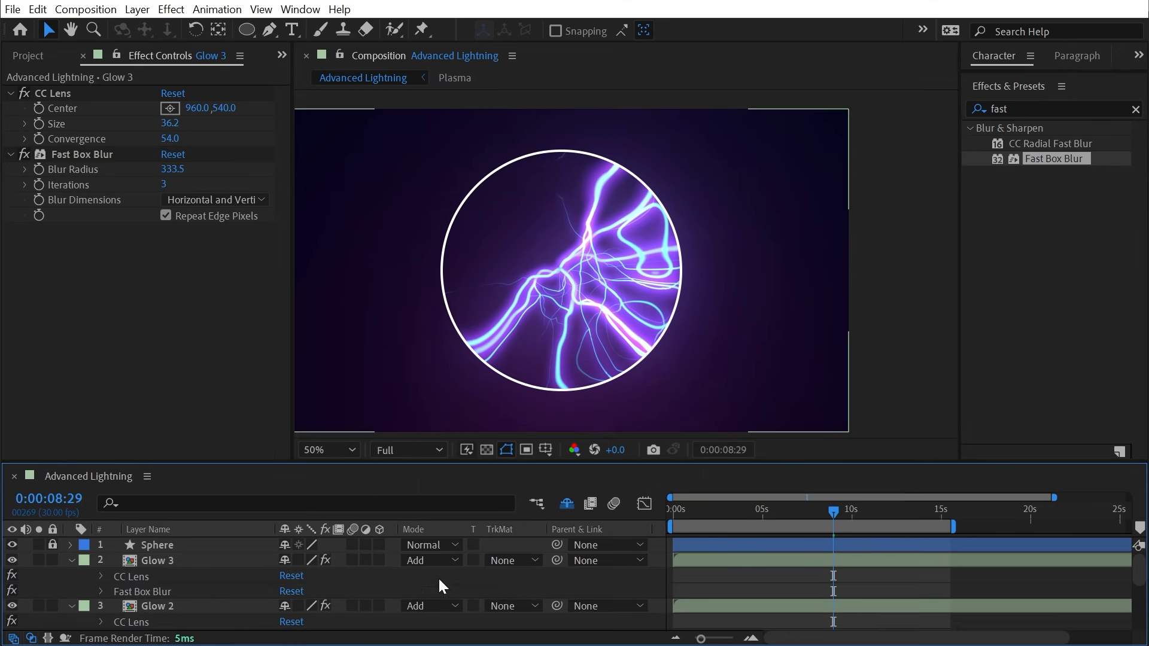
key(e)
key(space)
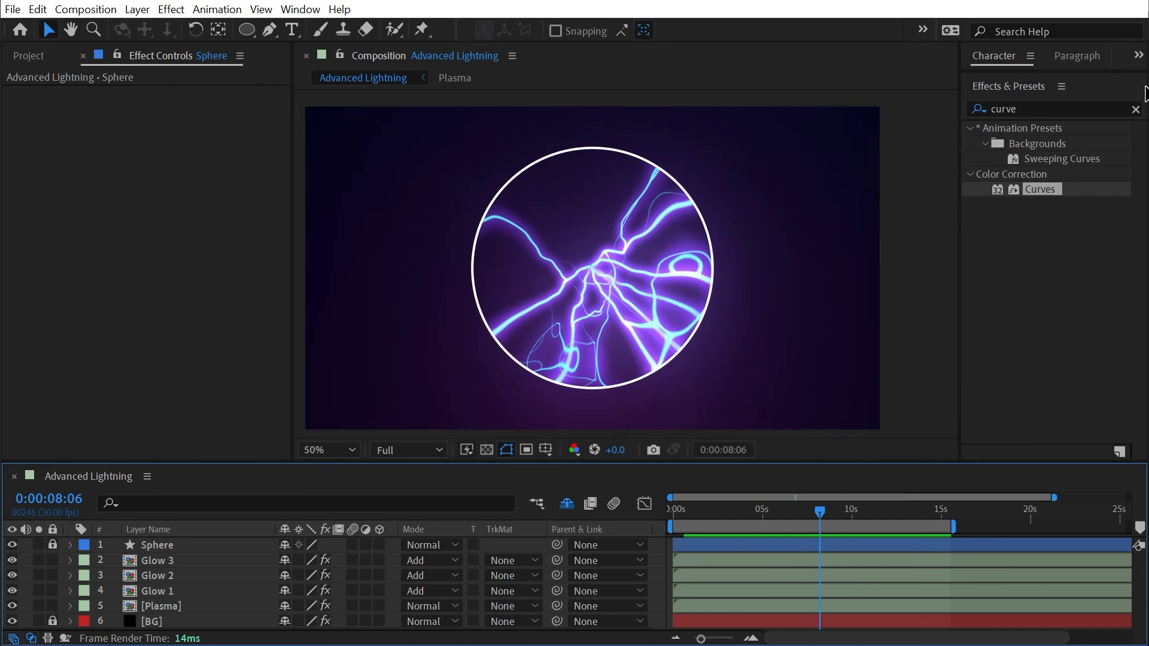
Add an adjustment layer above Glow 3 and name it Core Distortion
click(1135, 109)
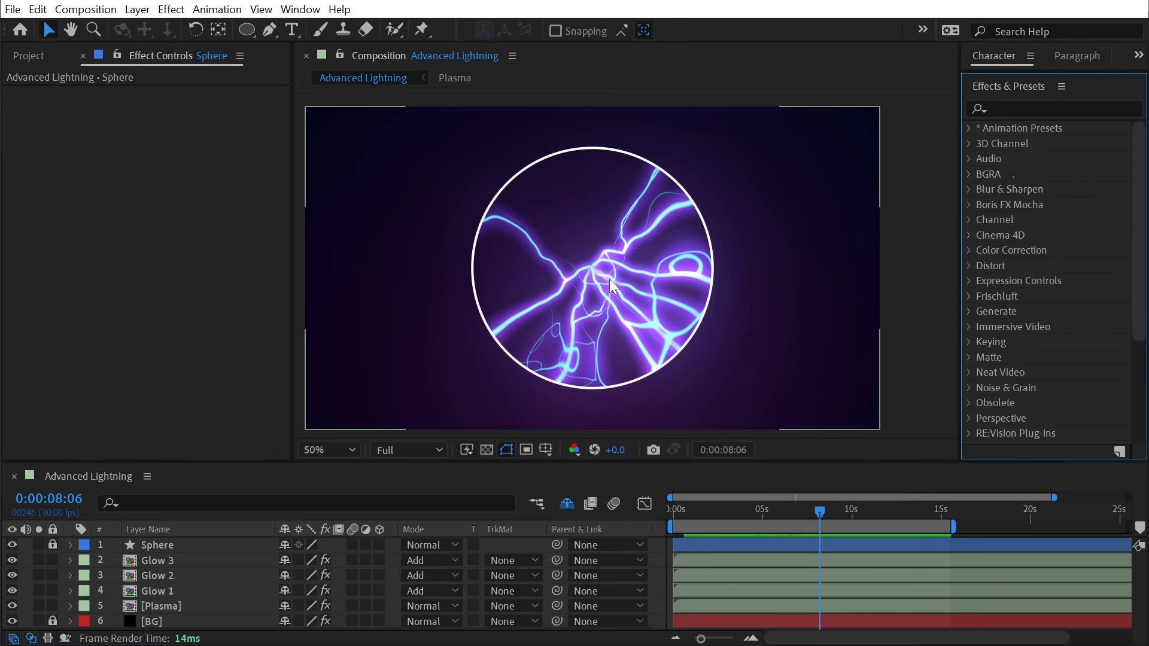
drag(169, 569, 166, 490)
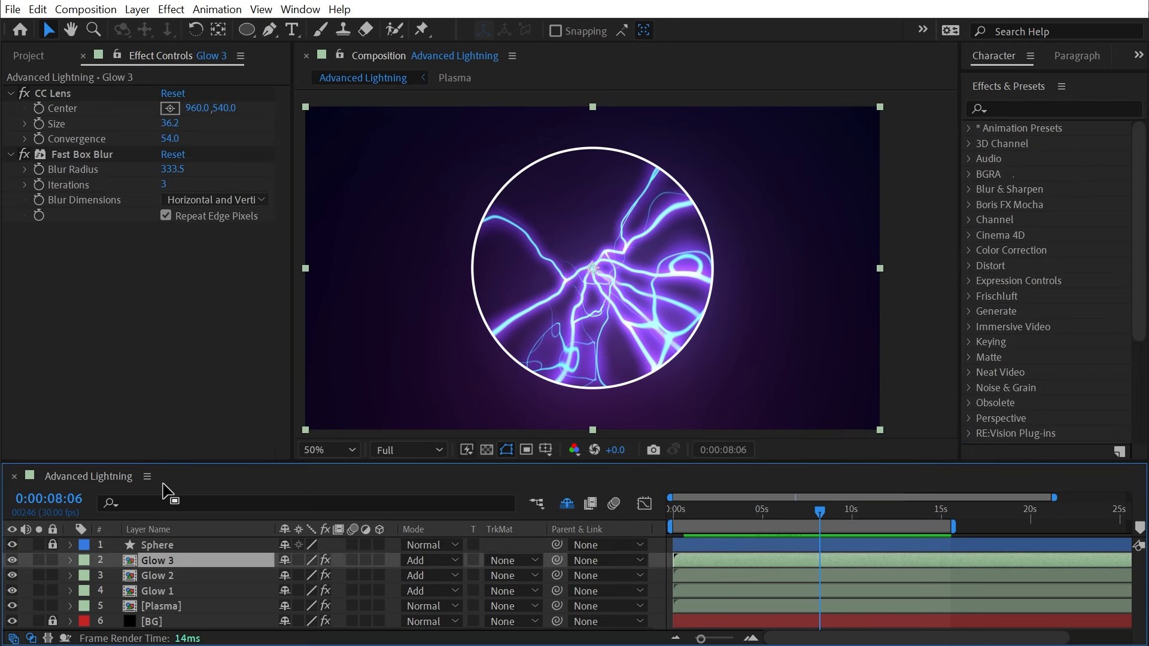
click(137, 9)
mouse_move(149, 28)
click(492, 141)
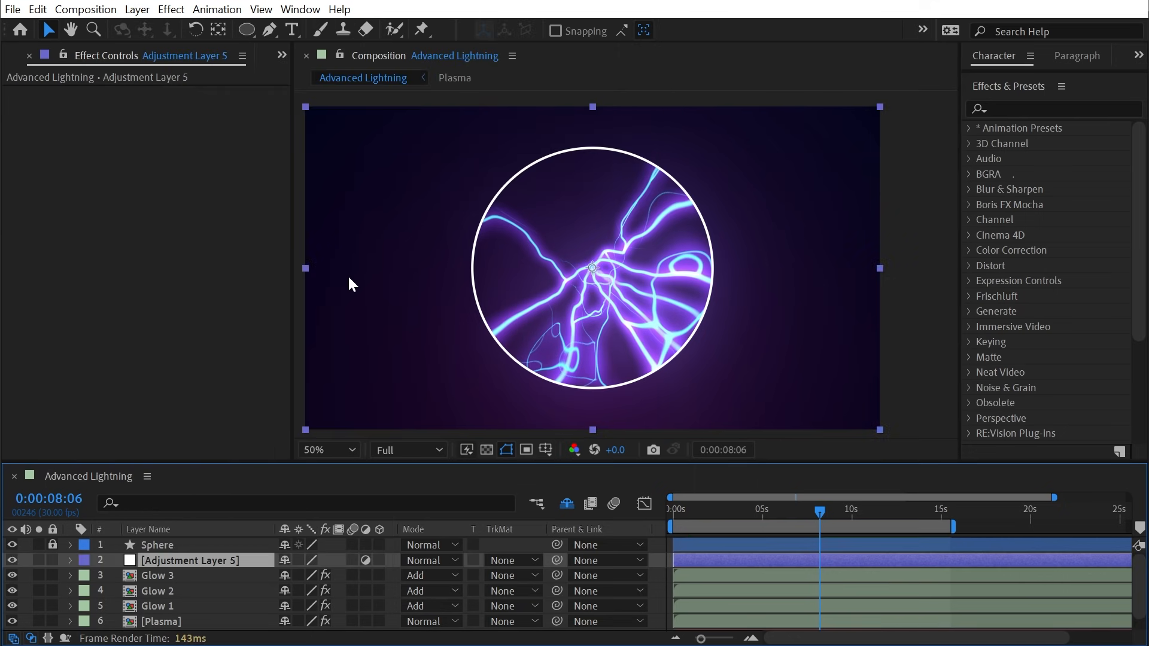
key(Return)
text(Core Distortion)
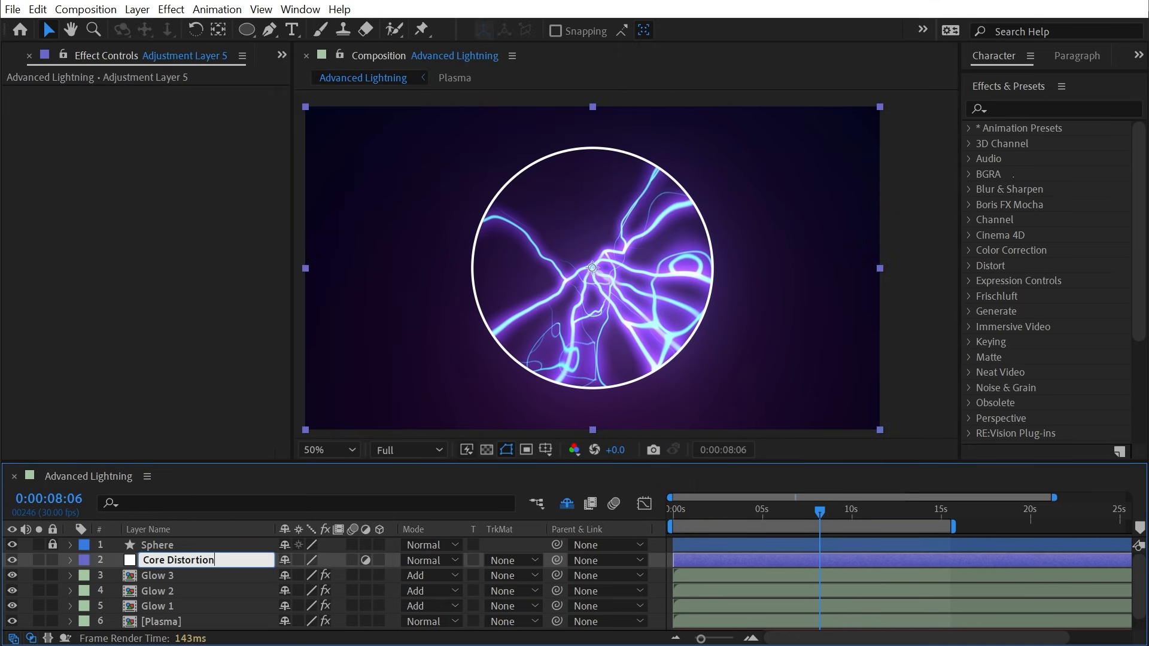
key(Return)
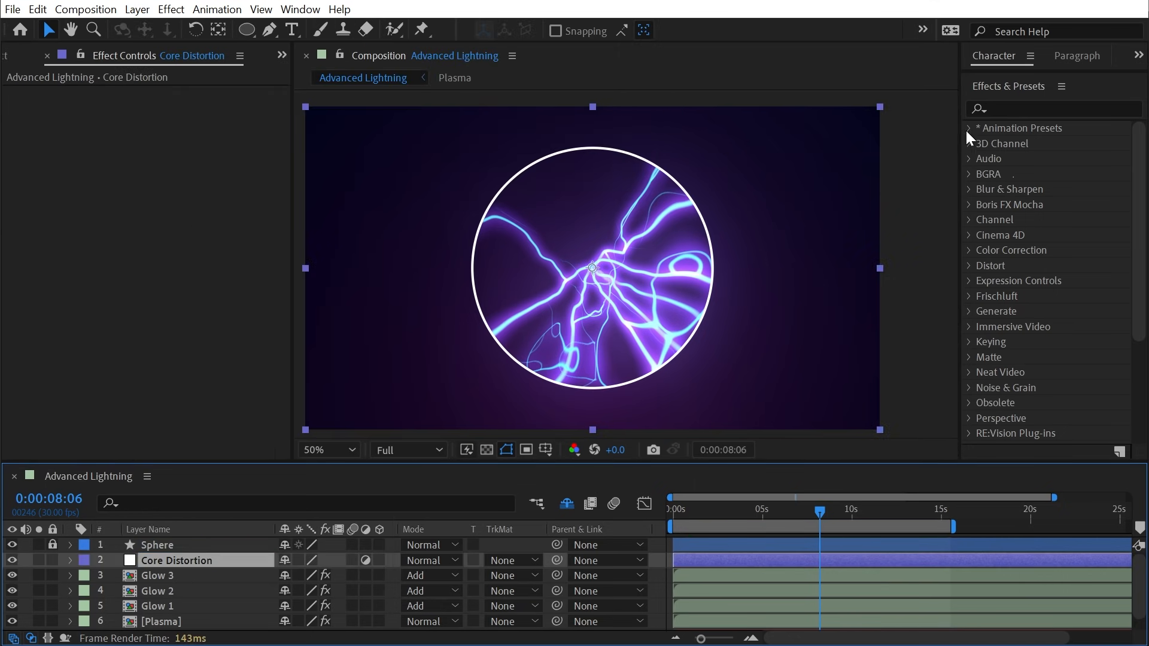
Search the effects for "bulg" and apply Bulge to the Core Distortion layer
click(1013, 107)
text(b)
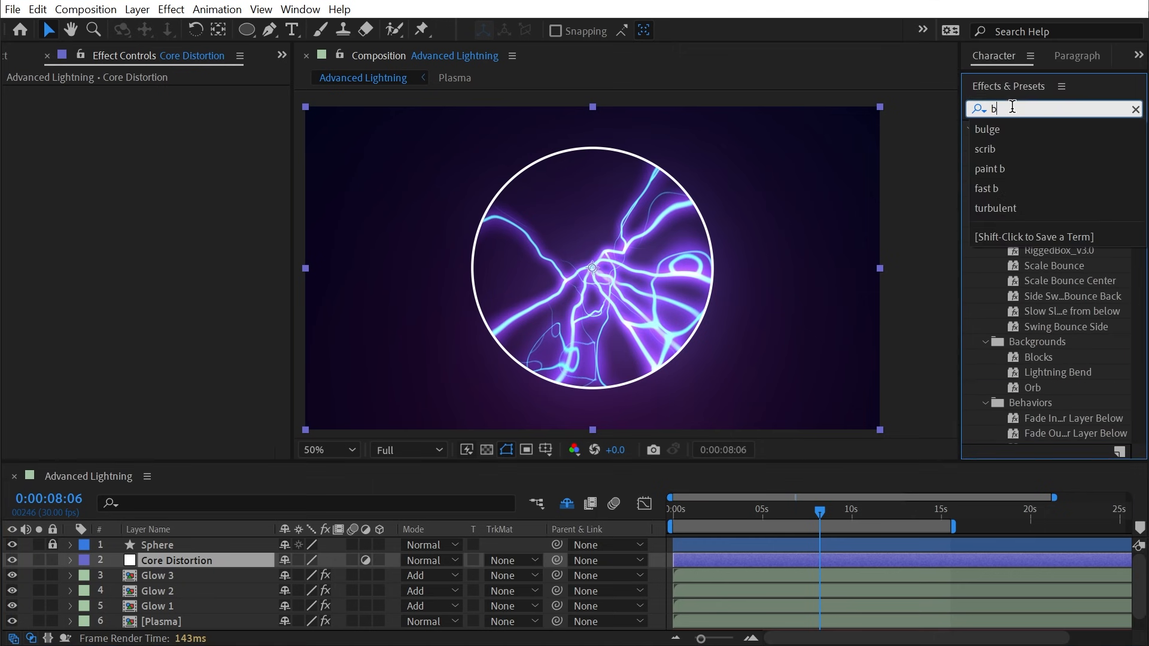
text(ulc)
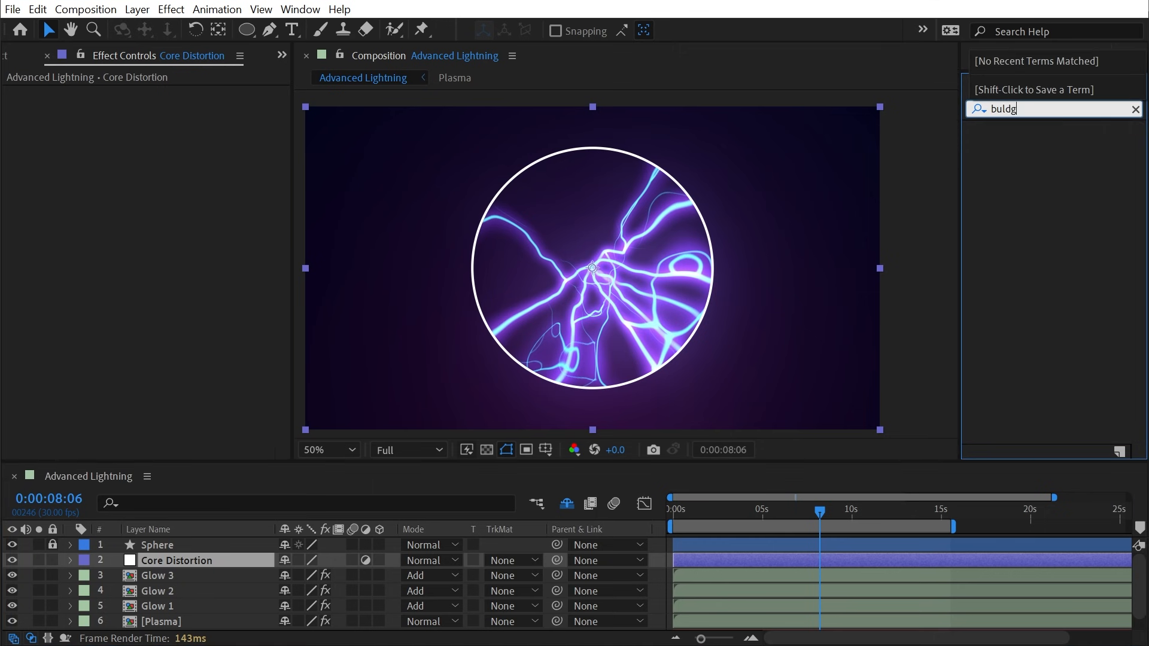
key(BackSpace)
key(BackSpace)
text(g)
double_click(1021, 143)
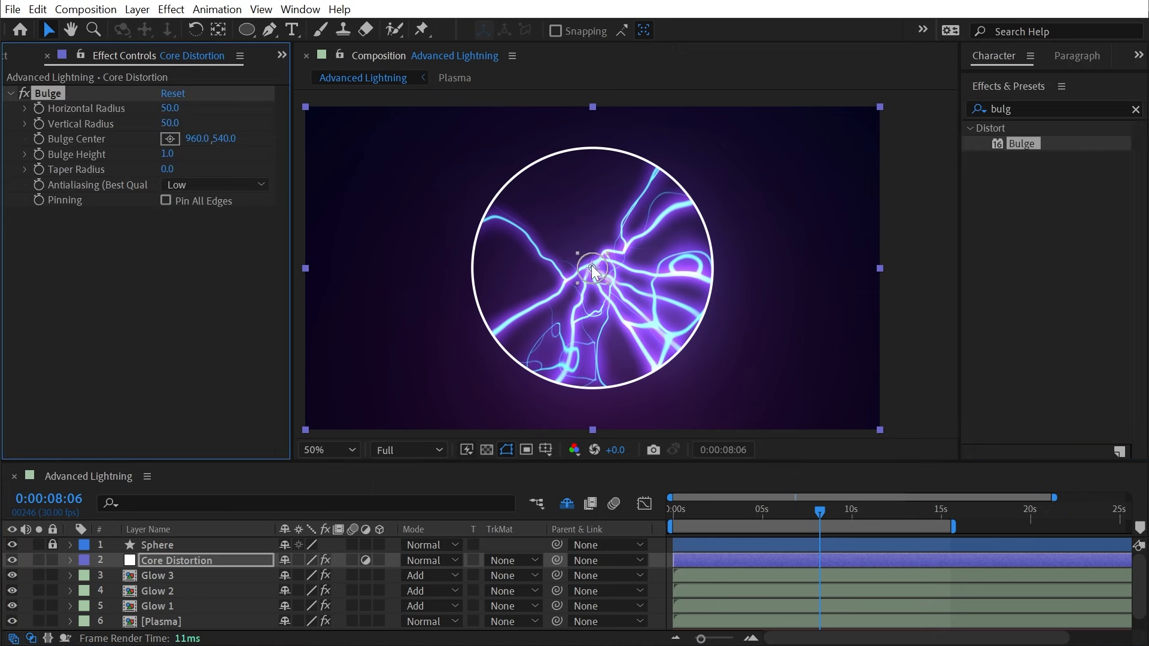
Enlarge the Bulge area around the plasma's centre, setting both the Horizontal and Vertical Radius to 70
key(period)
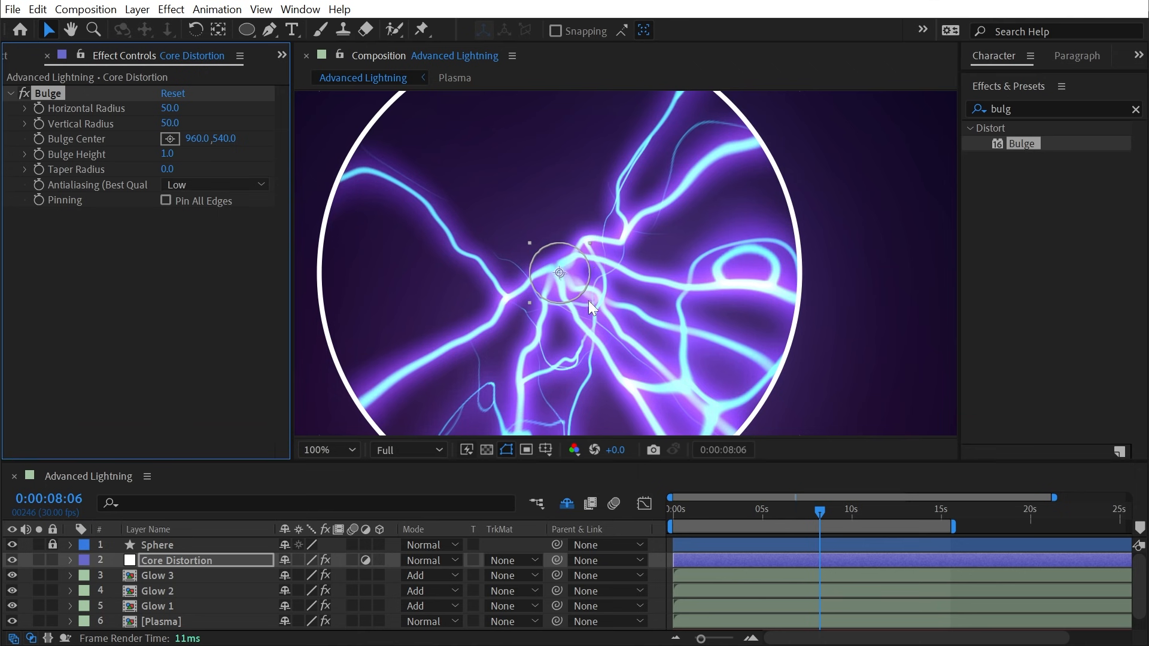
drag(589, 305, 609, 323)
click(170, 108)
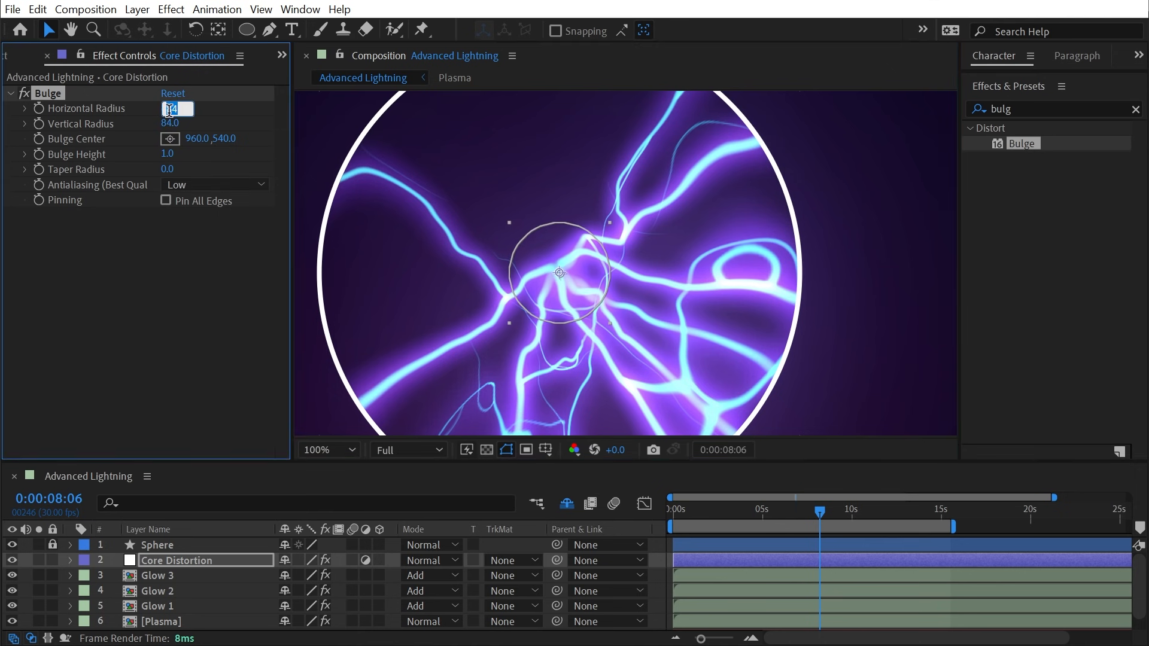
text(70)
key(Tab)
text(70)
key(Return)
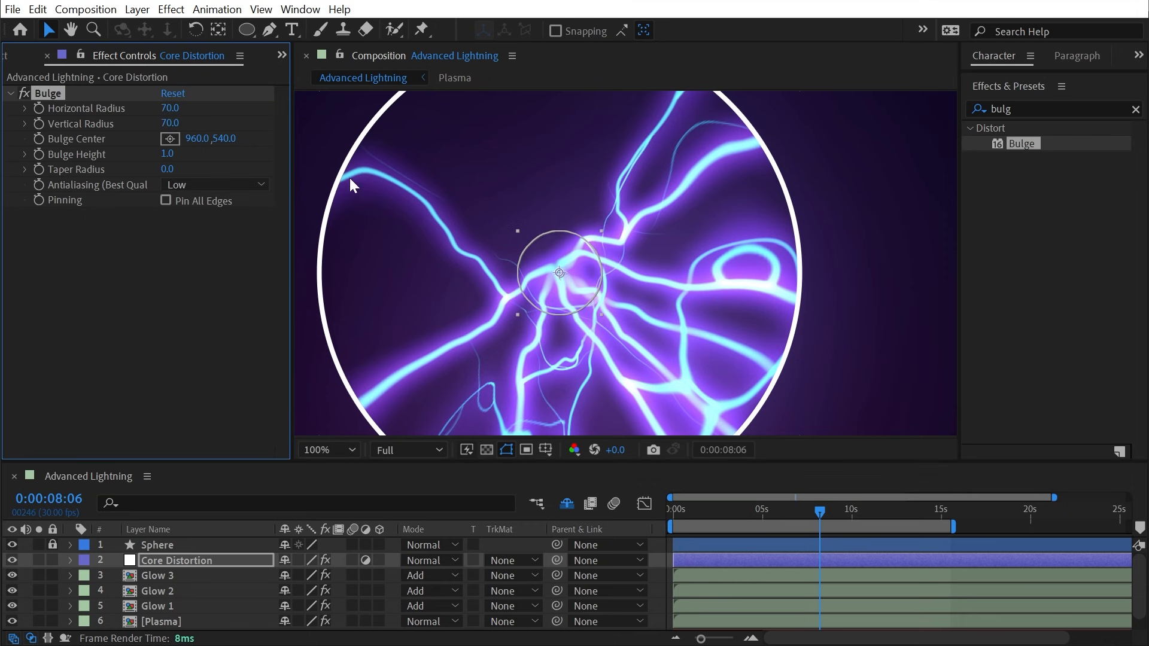
Set the Bulge Height to 3.1 and its Antialiasing to High
mouse_move(169, 155)
mouse_down()
mouse_move(139, 155)
mouse_move(128, 169)
mouse_move(157, 174)
mouse_up()
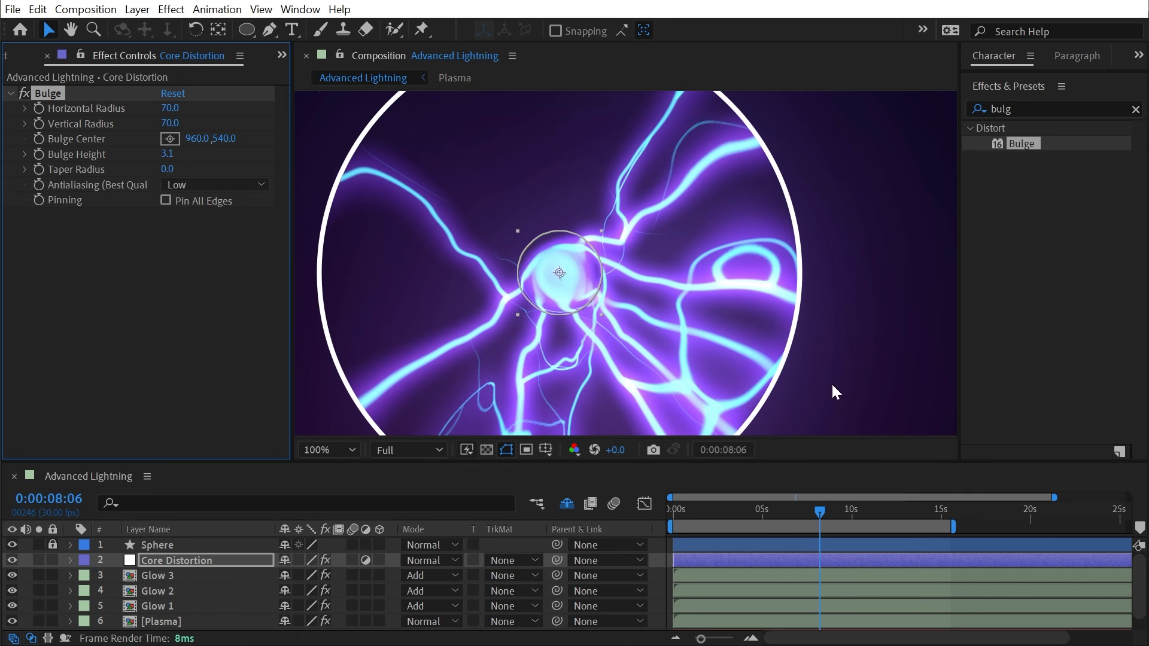
click(171, 185)
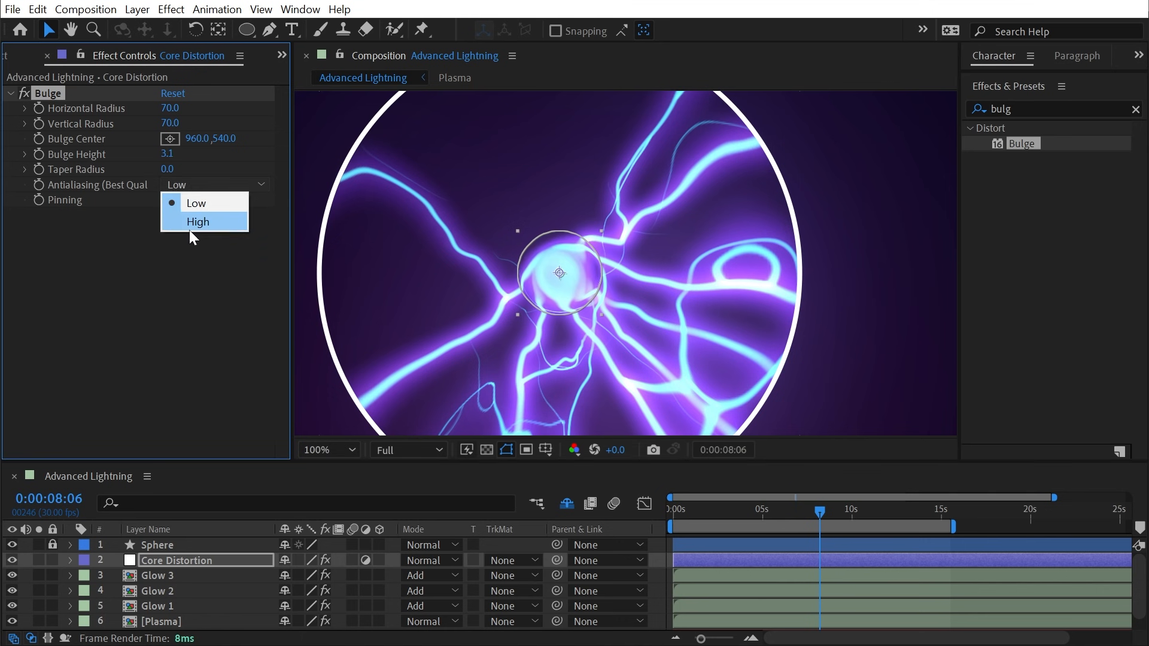
click(188, 230)
Preview the bulged plasma core from the start of the timeline
drag(751, 512, 651, 510)
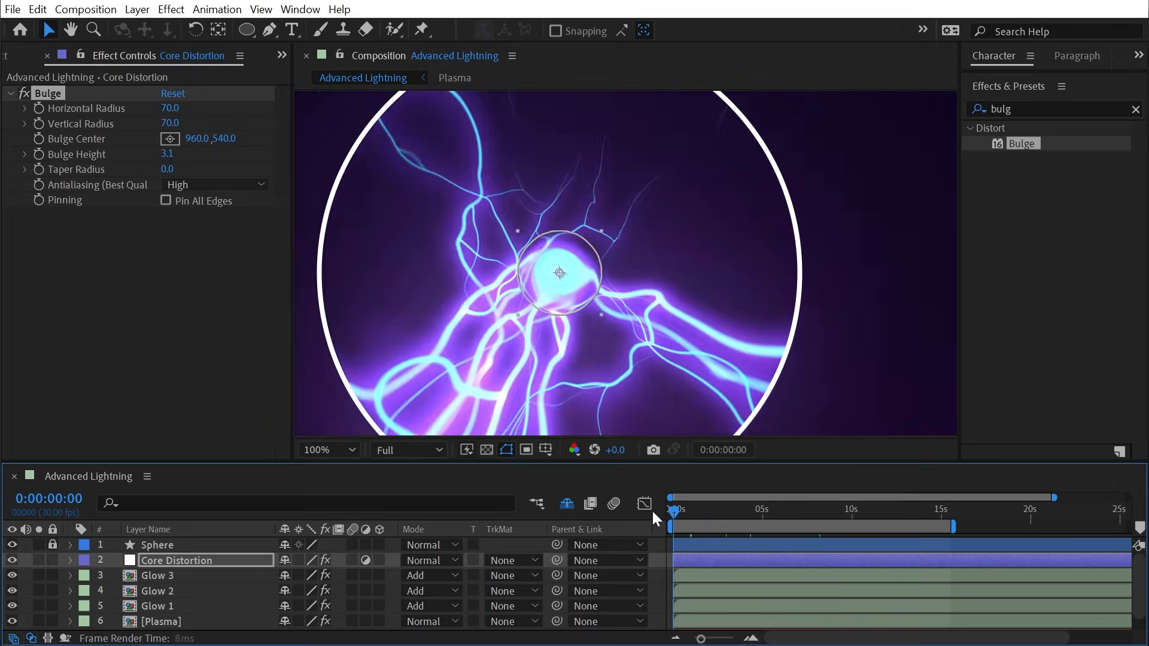
key(space)
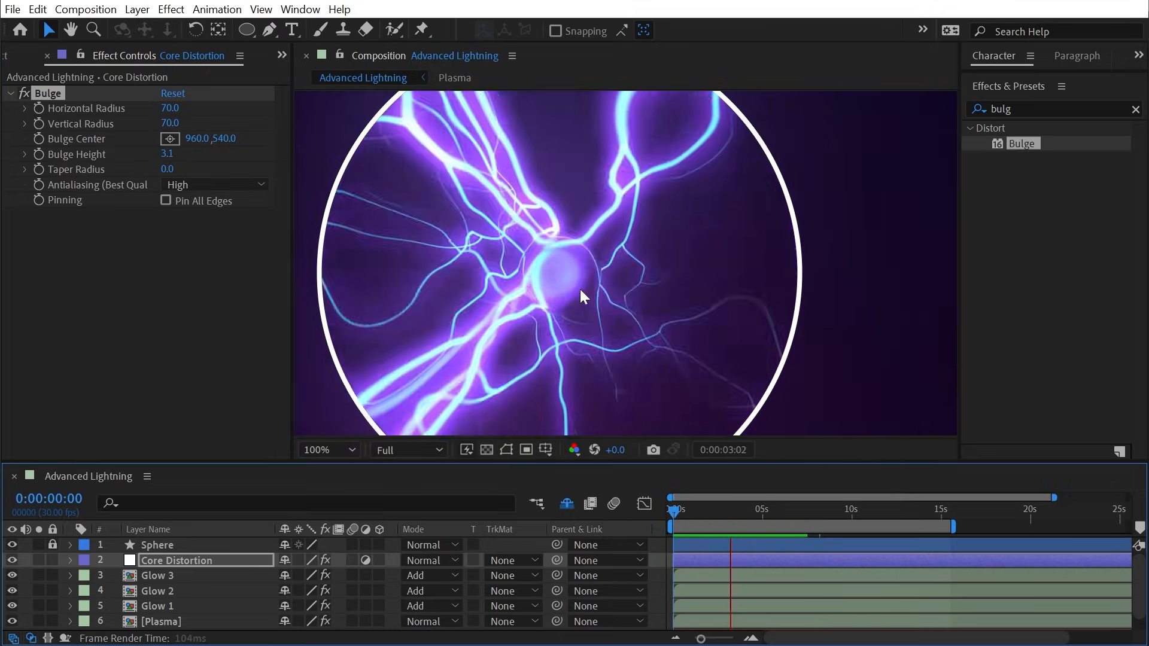
key(space)
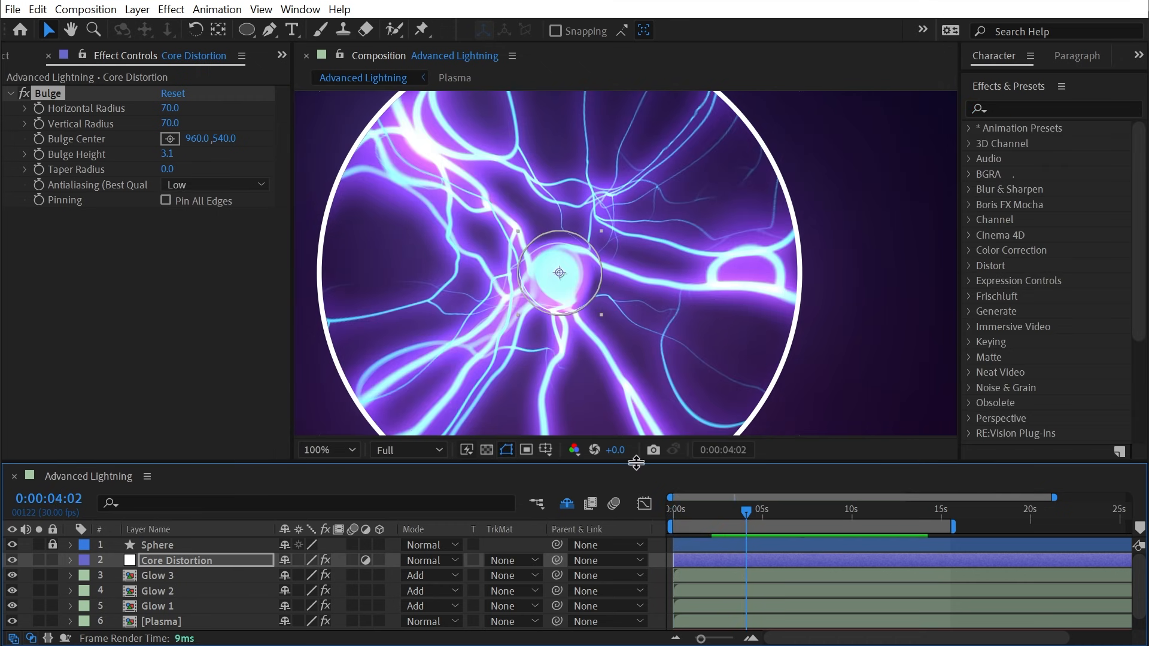
Create a composition-sized ellipse shape layer above the Sphere layer and name it Core
click(660, 554)
click(246, 30)
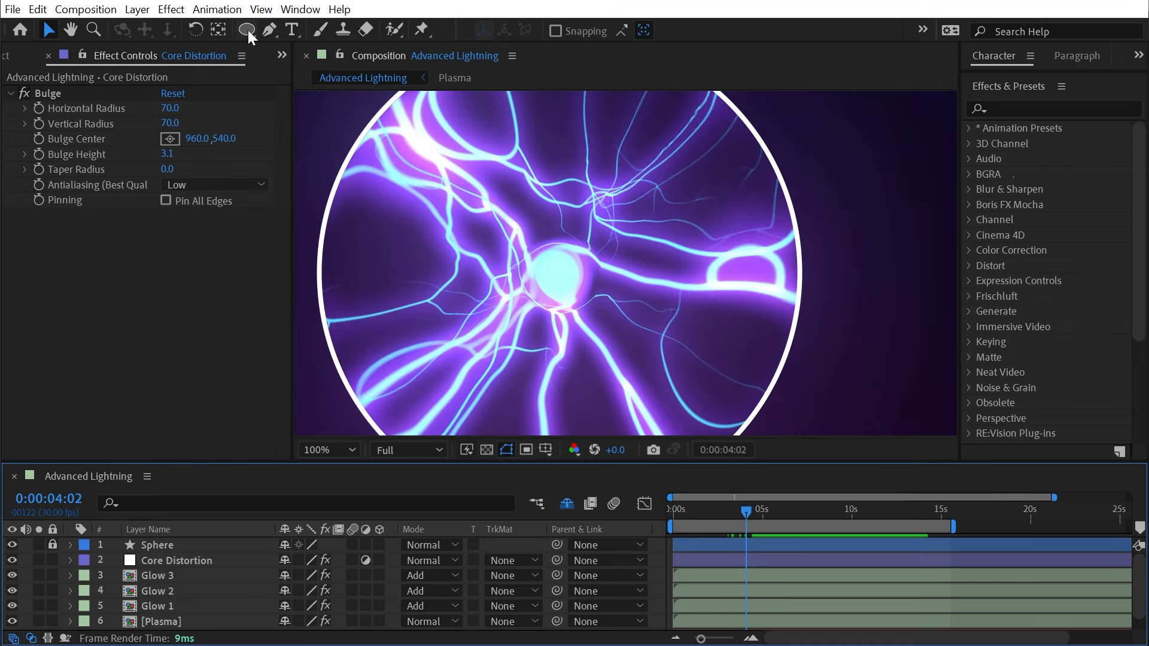
double_click(246, 30)
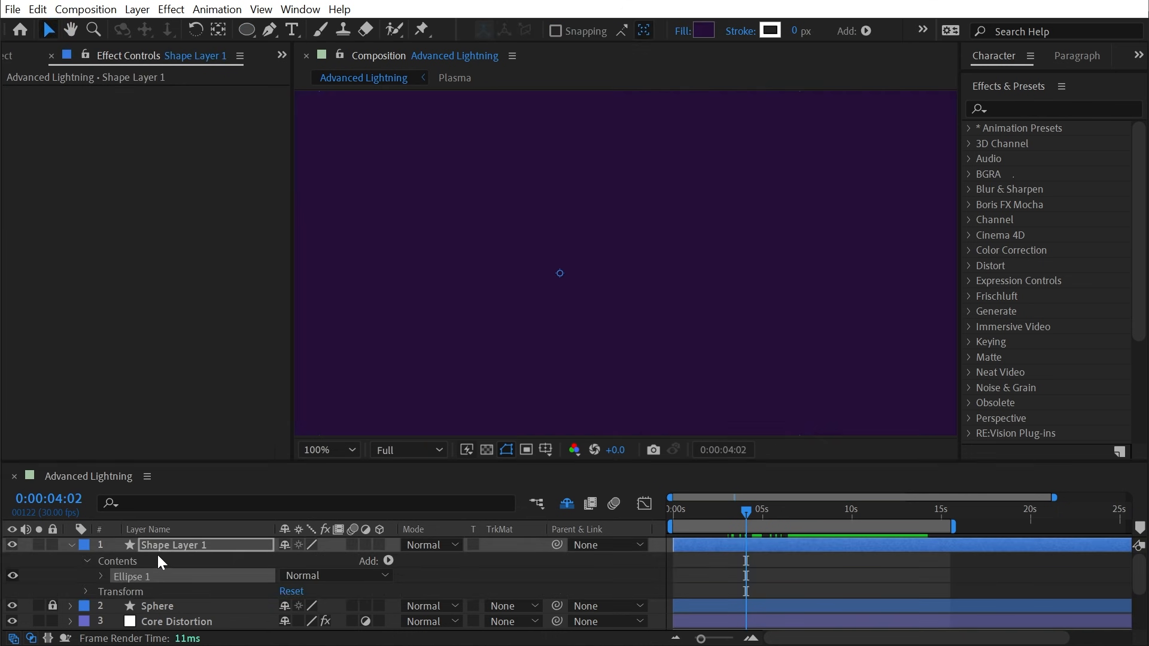
key(Return)
text(Core)
key(Return)
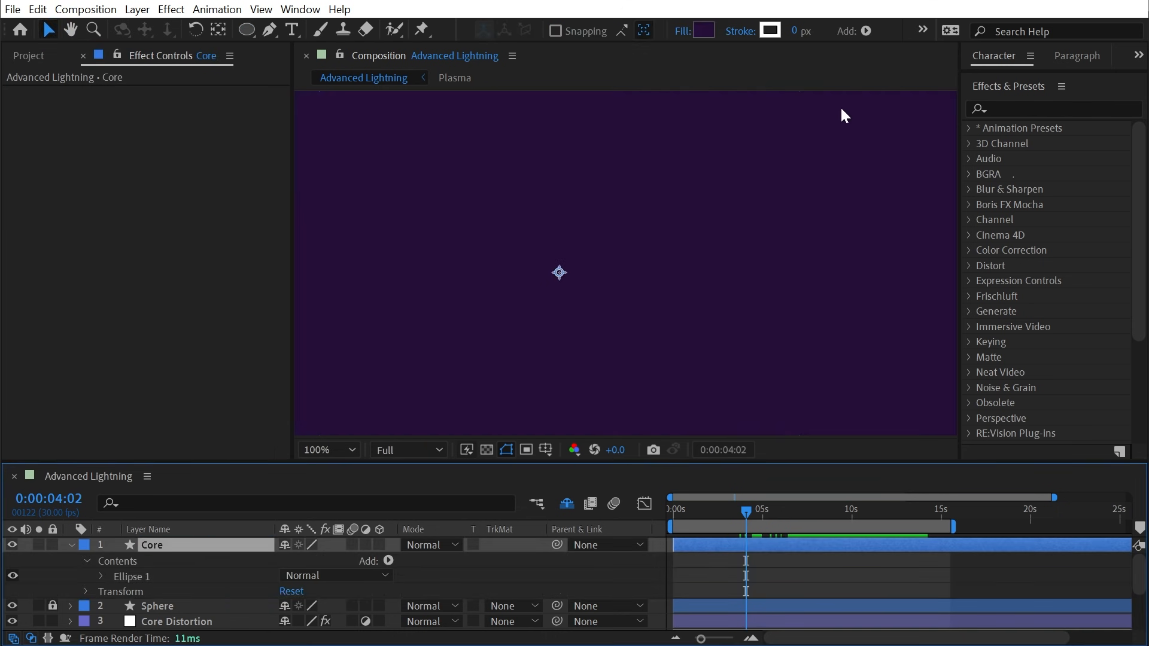
Set the Core ellipse's Size to 80 by 80 and move the Core layer directly below Core Distortion
key(u)
key(u)
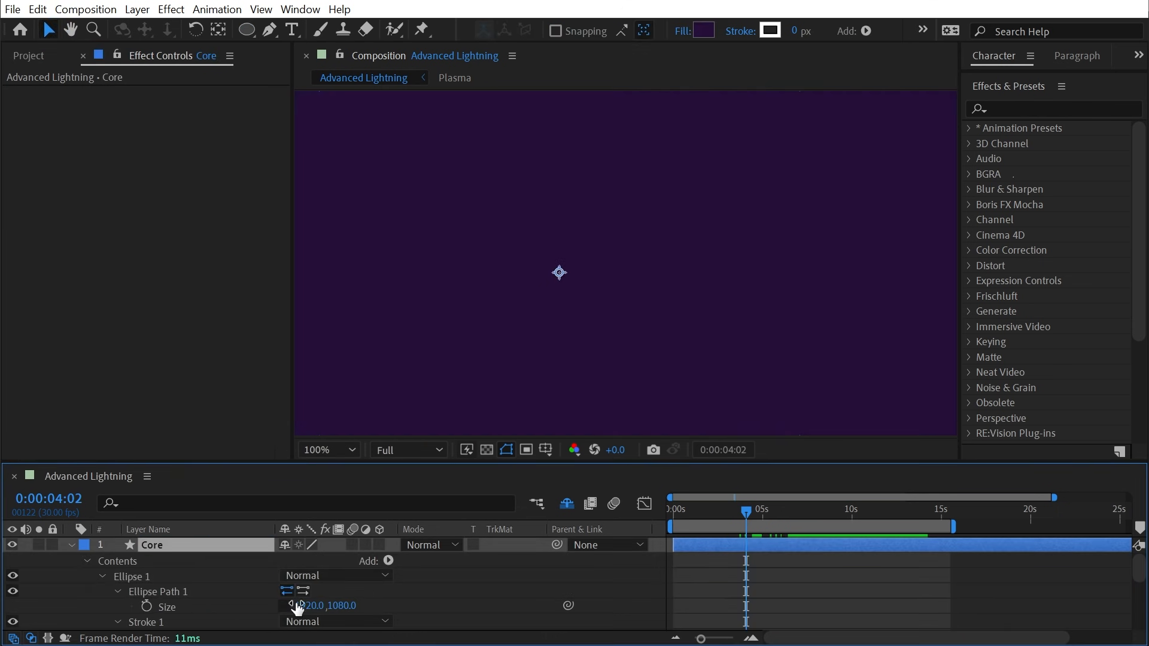
click(298, 605)
text(80)
key(Return)
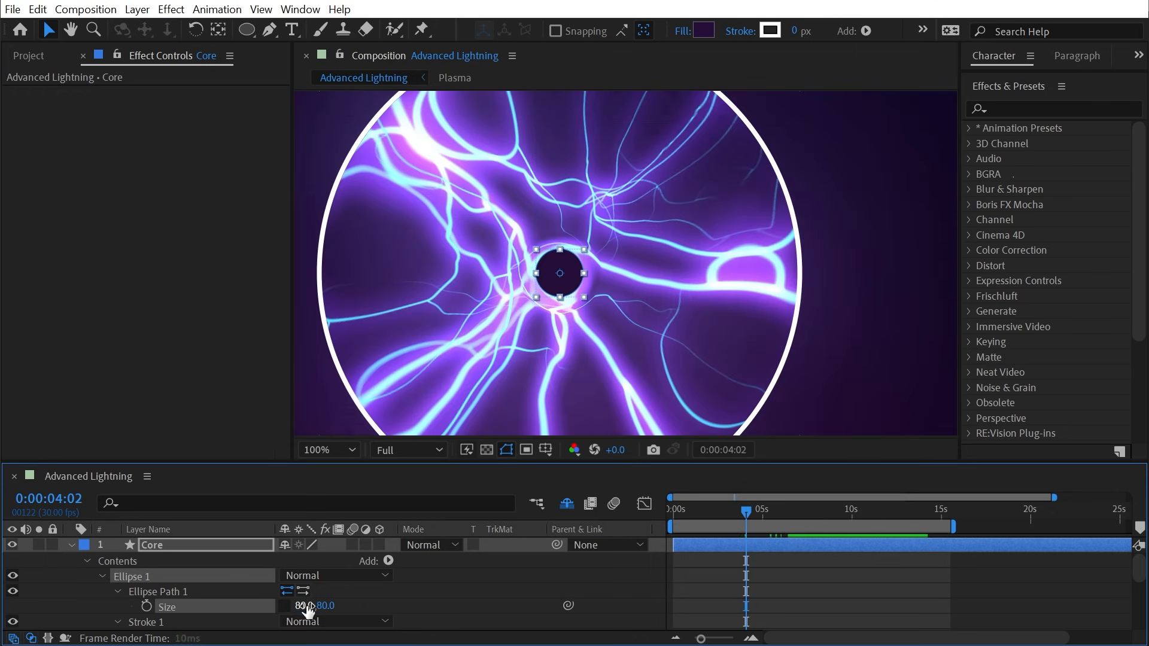
key(u)
drag(173, 581, 174, 582)
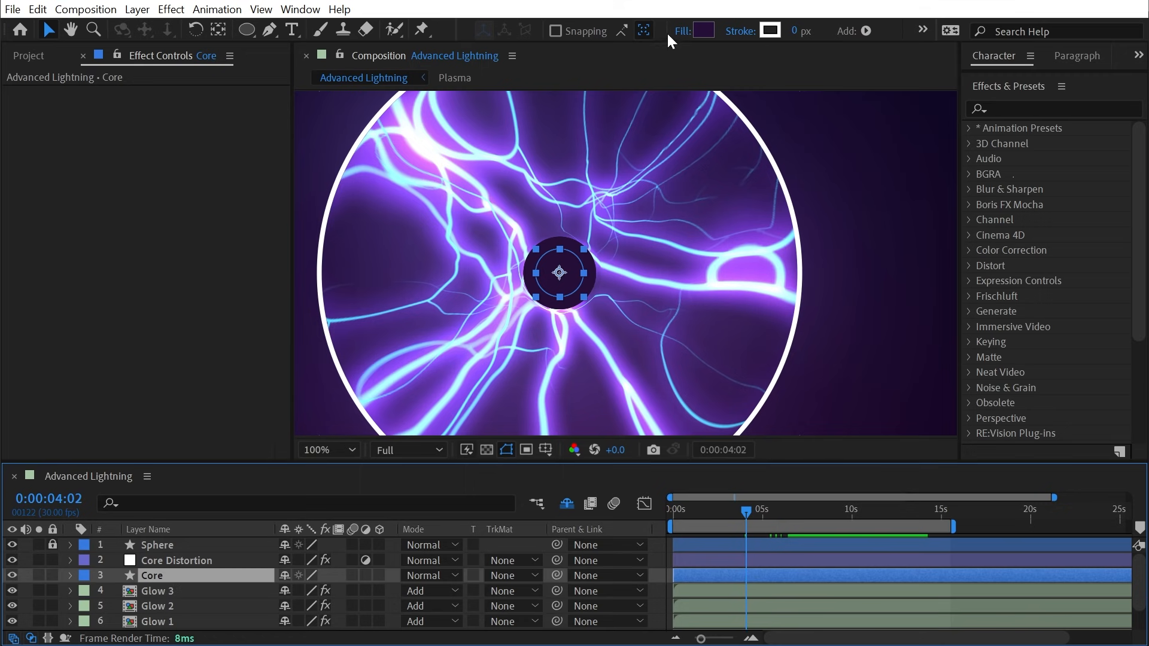
Fill the Core shape with bright magenta #F437EE and set its blending mode to Add
click(703, 30)
click(332, 376)
drag(390, 411, 409, 401)
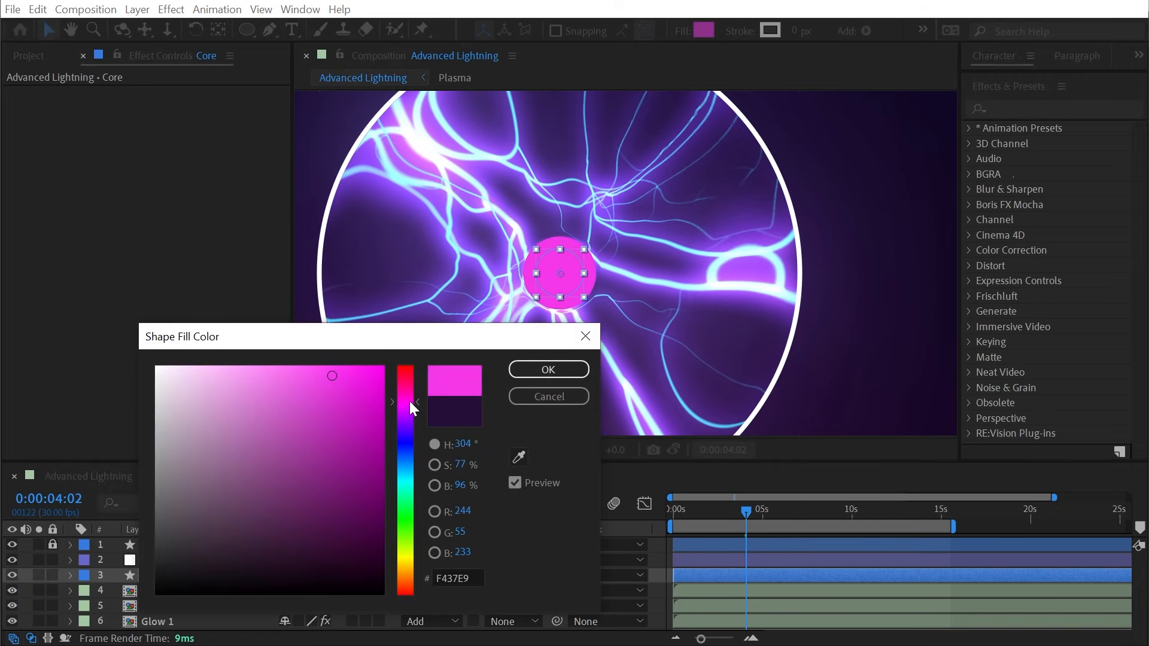
click(519, 370)
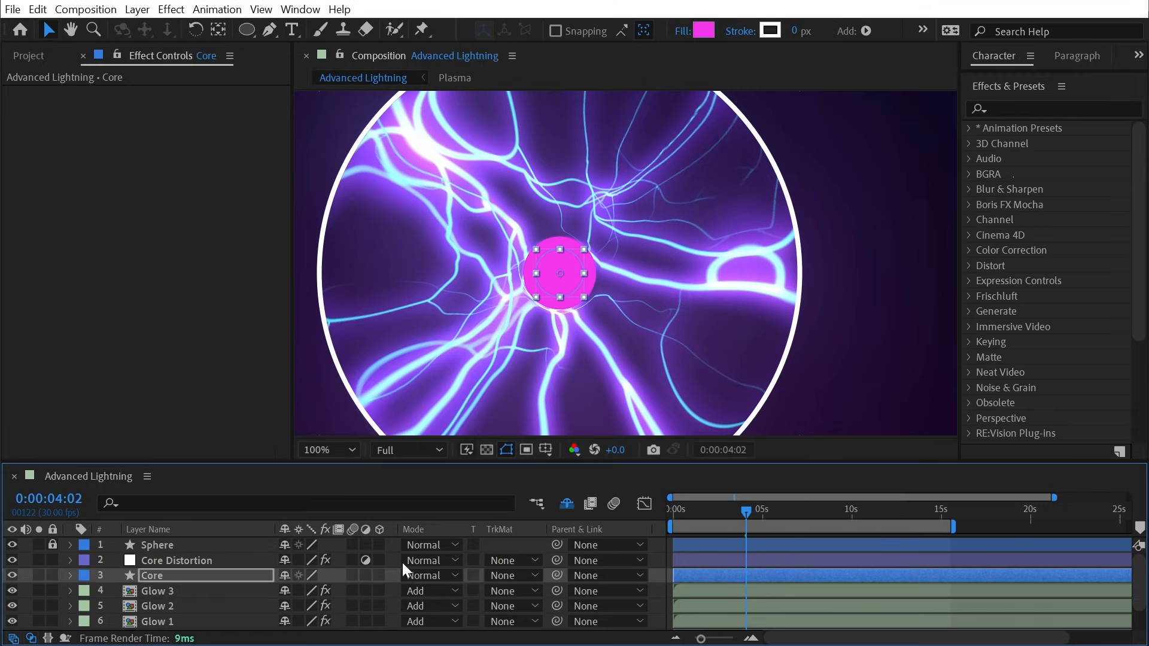
click(441, 576)
click(478, 645)
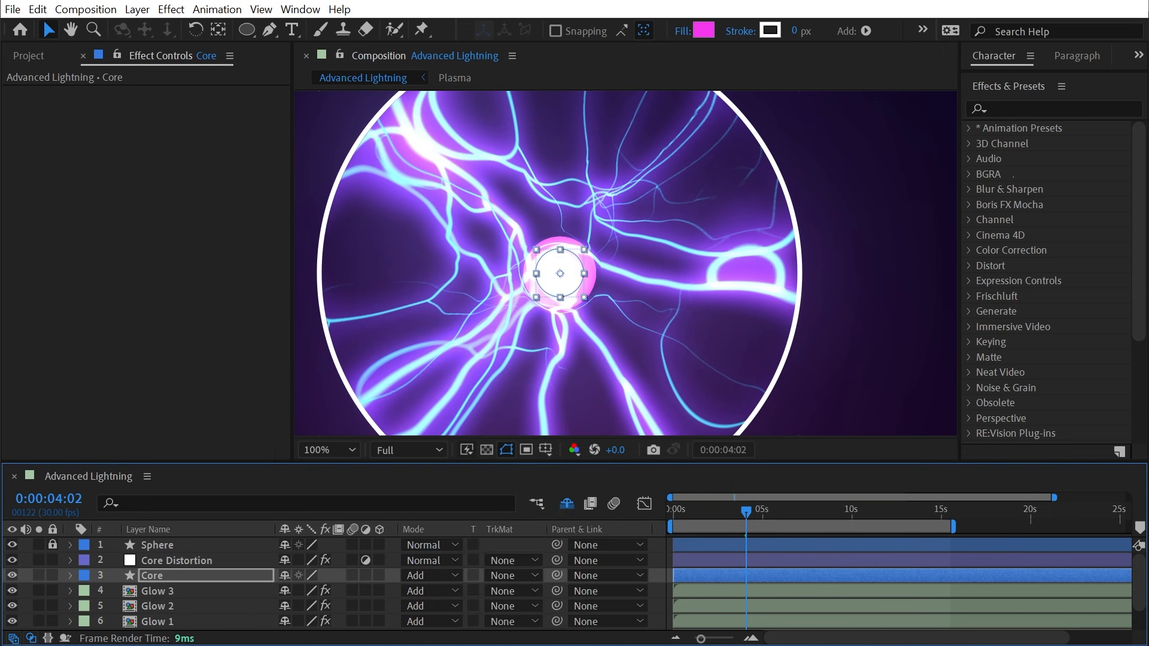
Apply Fast Box Blur to the Core layer with a Blur Radius of 23.7
click(1030, 112)
text(fast)
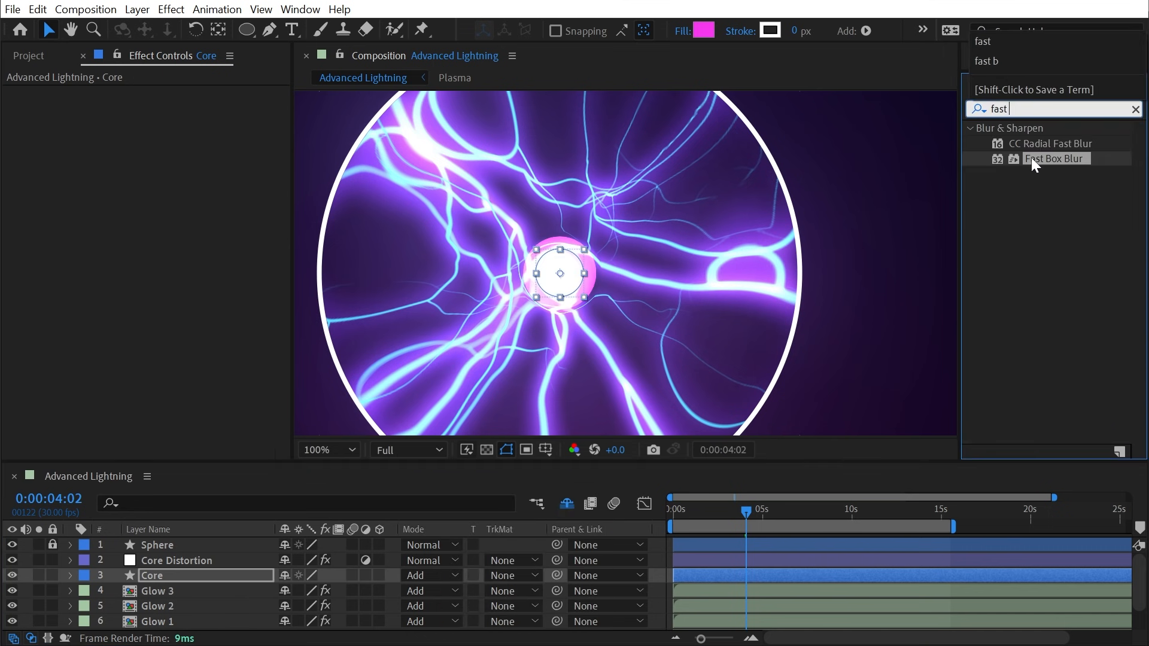
double_click(1039, 158)
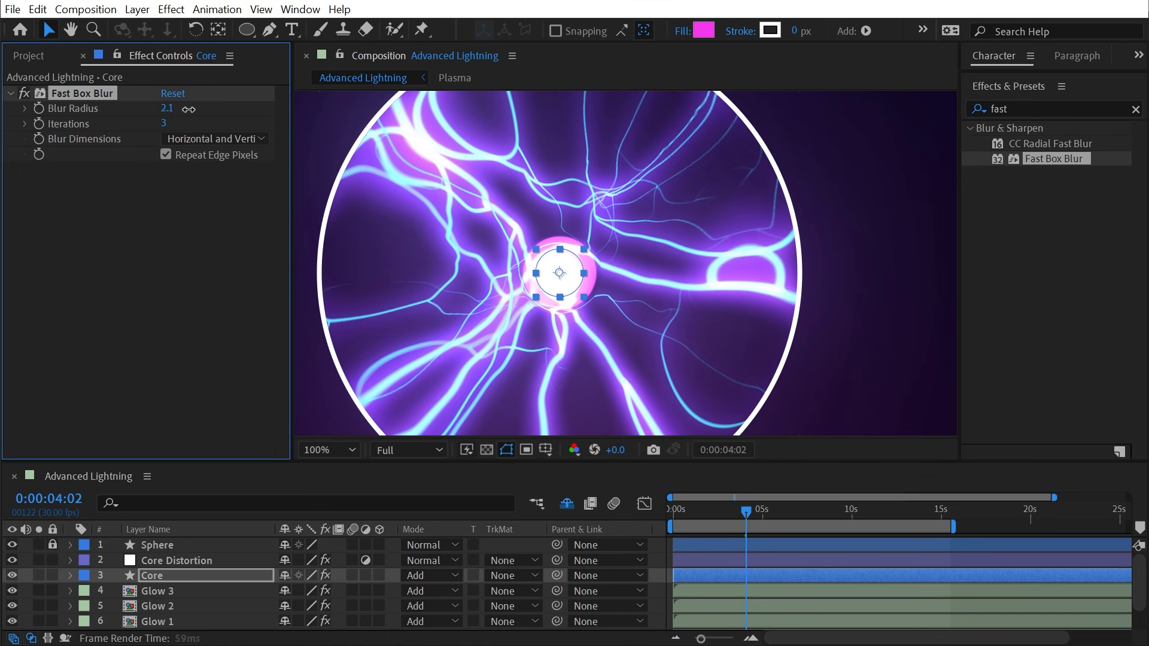
drag(234, 107, 349, 101)
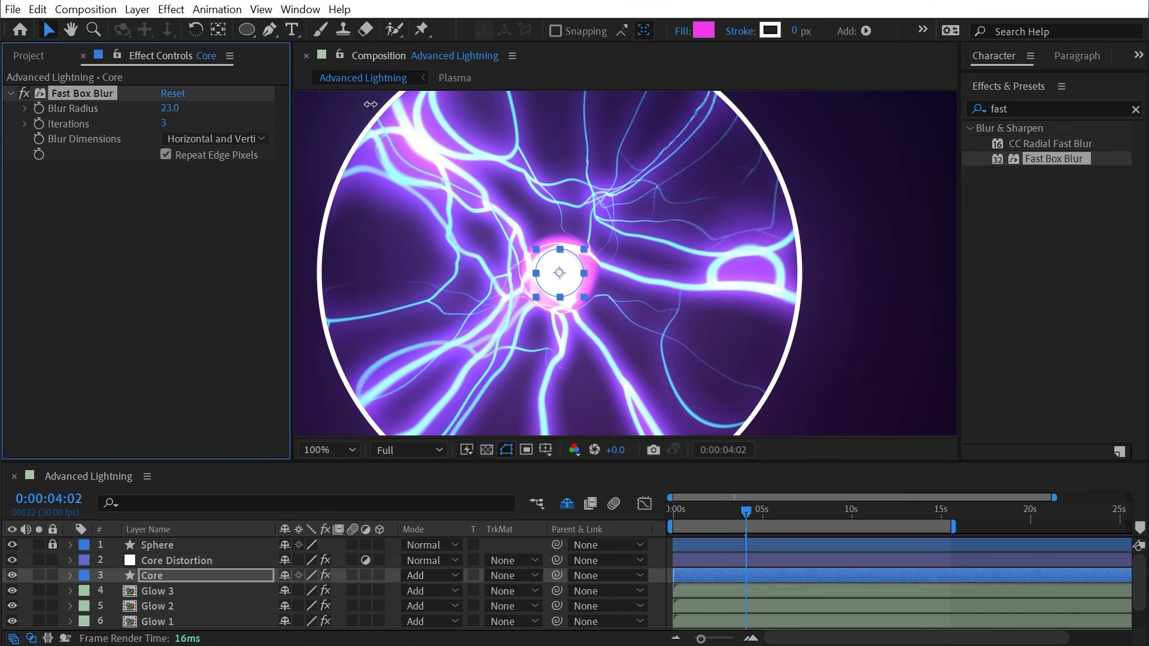
Shrink the Core ellipse to a Size of 34 by 34 and reduce its Blur Radius to 8
click(165, 575)
key(u)
key(u)
scroll(261, 600, down, 1)
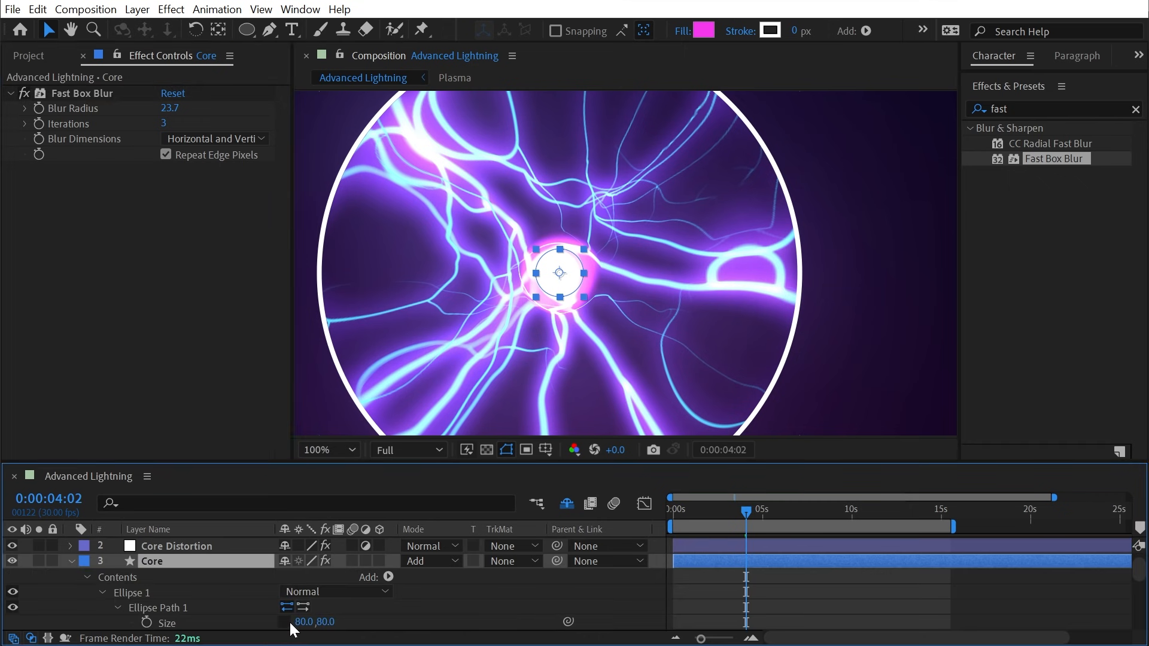
drag(293, 621, 243, 609)
drag(173, 108, 124, 106)
click(730, 598)
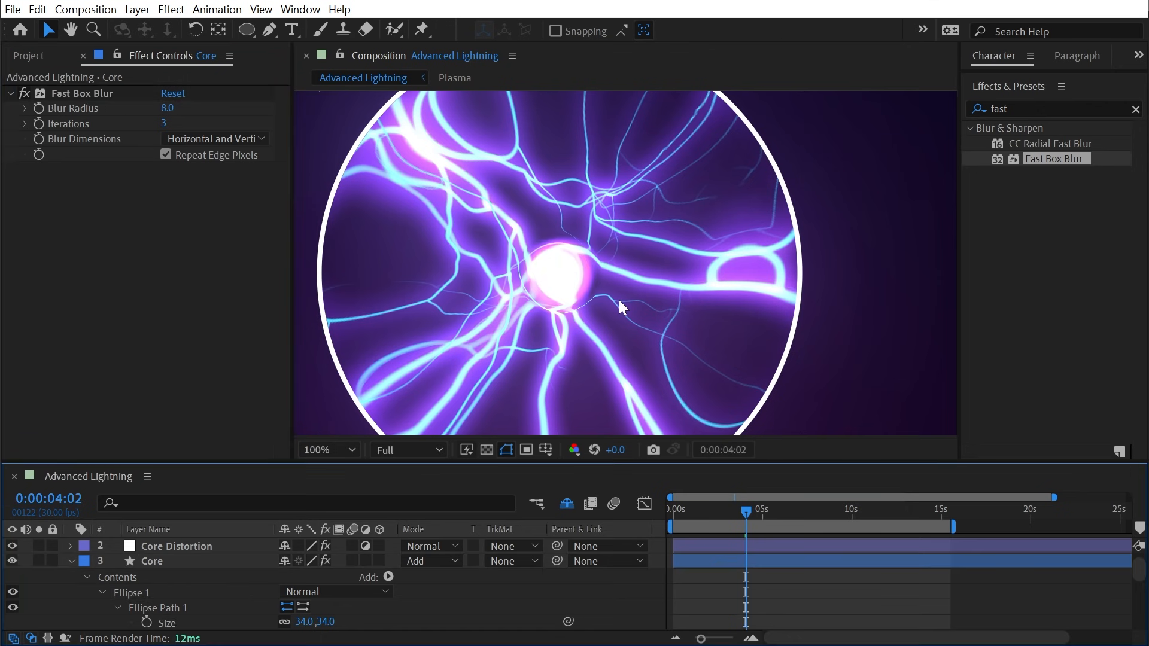
scroll(618, 300, down, 2)
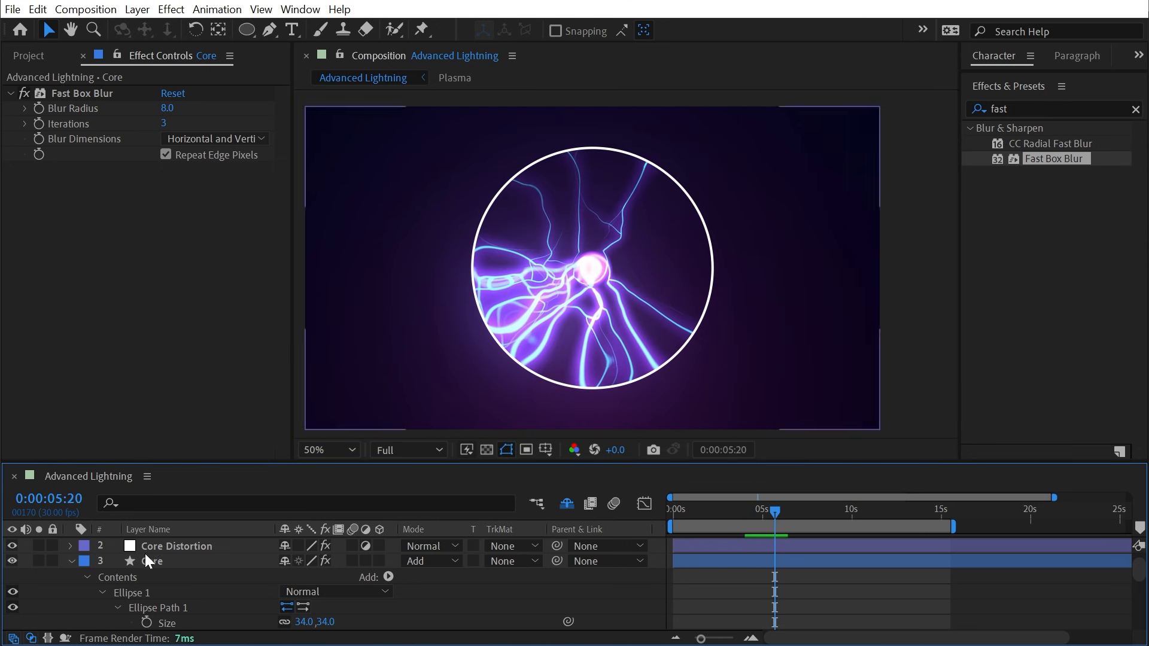
Collapse the Core layer, unlock the Sphere layer and expand its ellipse properties
click(71, 561)
scroll(68, 549, up, 1)
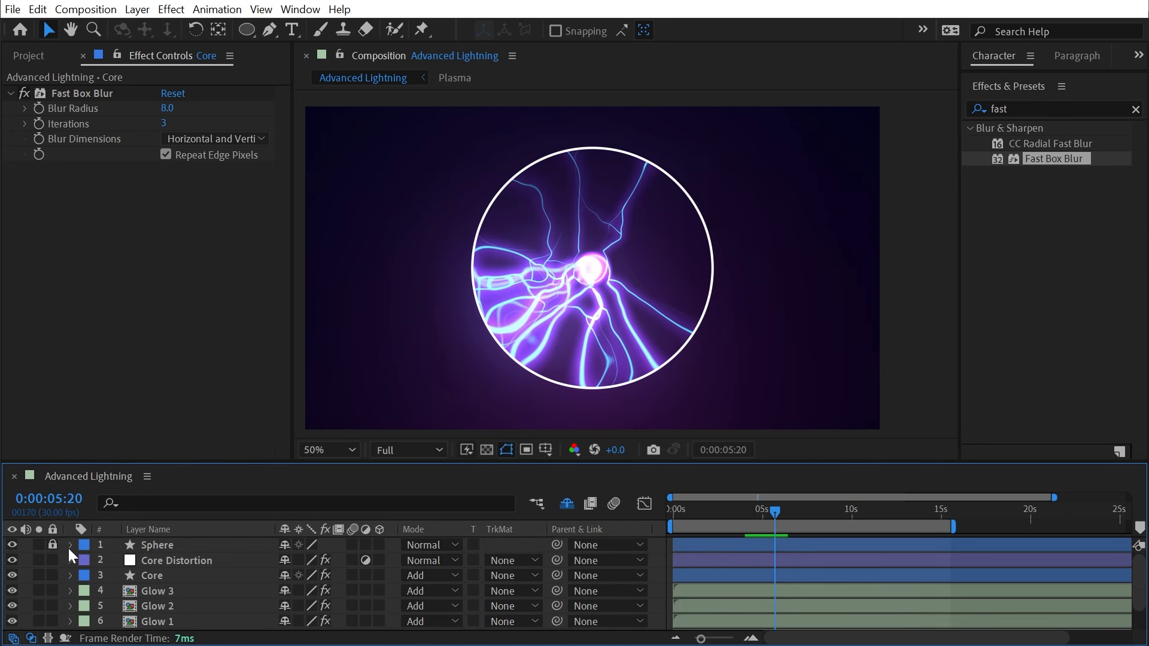
click(102, 548)
scroll(647, 258, up, 2)
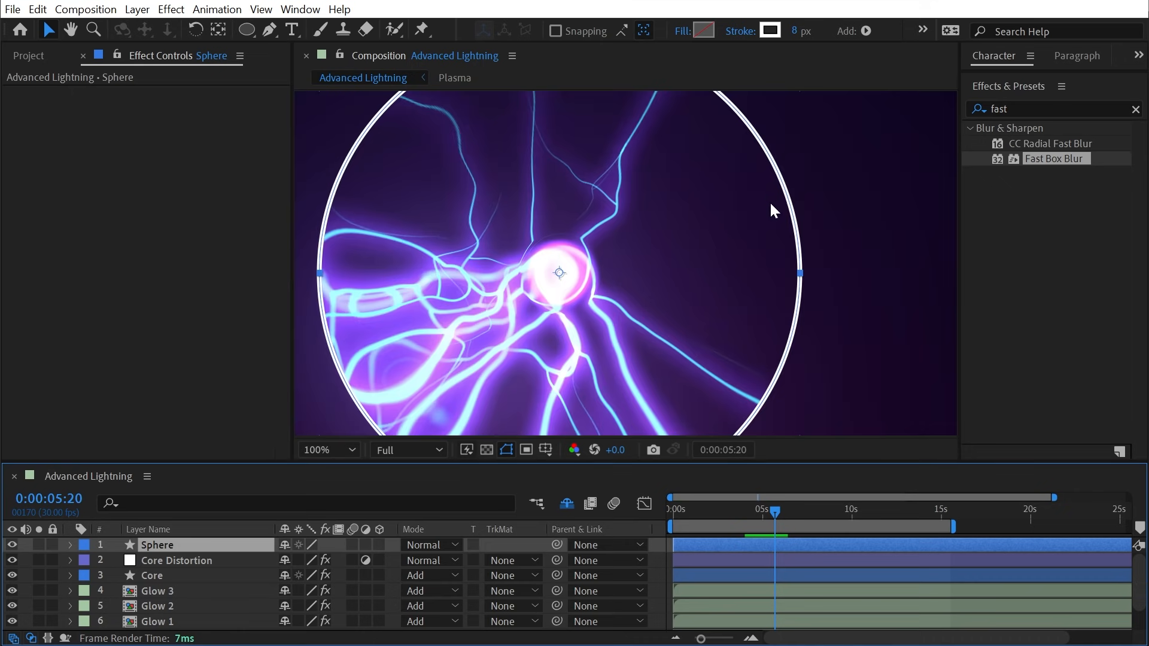
scroll(736, 214, down, 2)
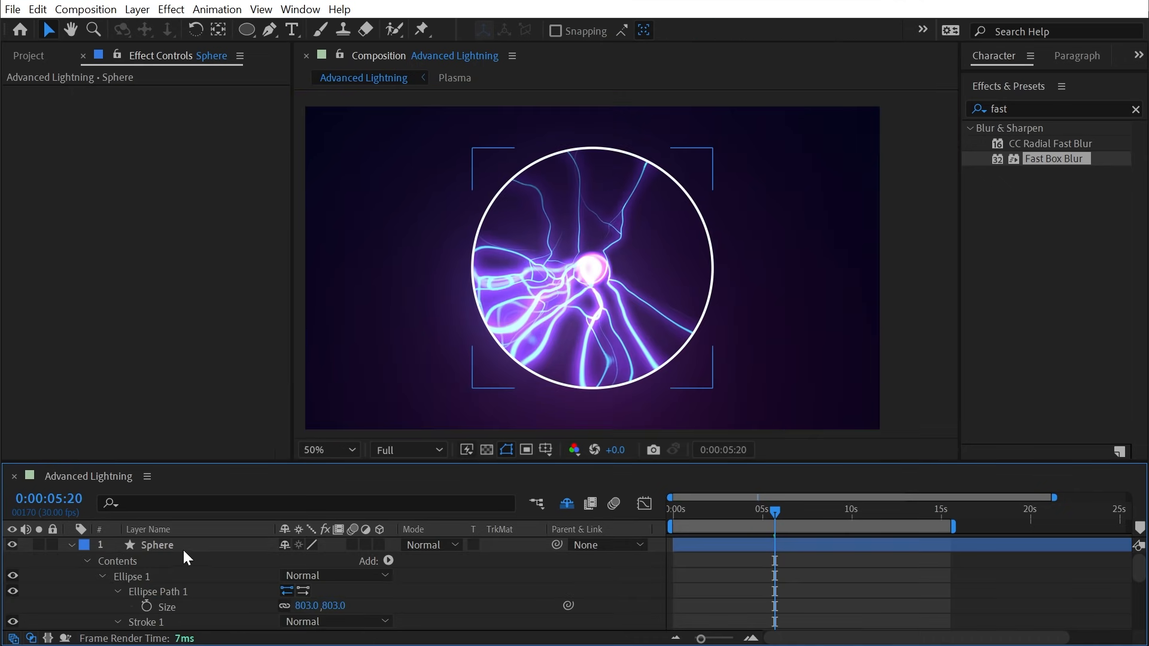
Set the Sphere layer's stroke to none and its fill to solid white, FFFFFF
click(182, 548)
click(757, 36)
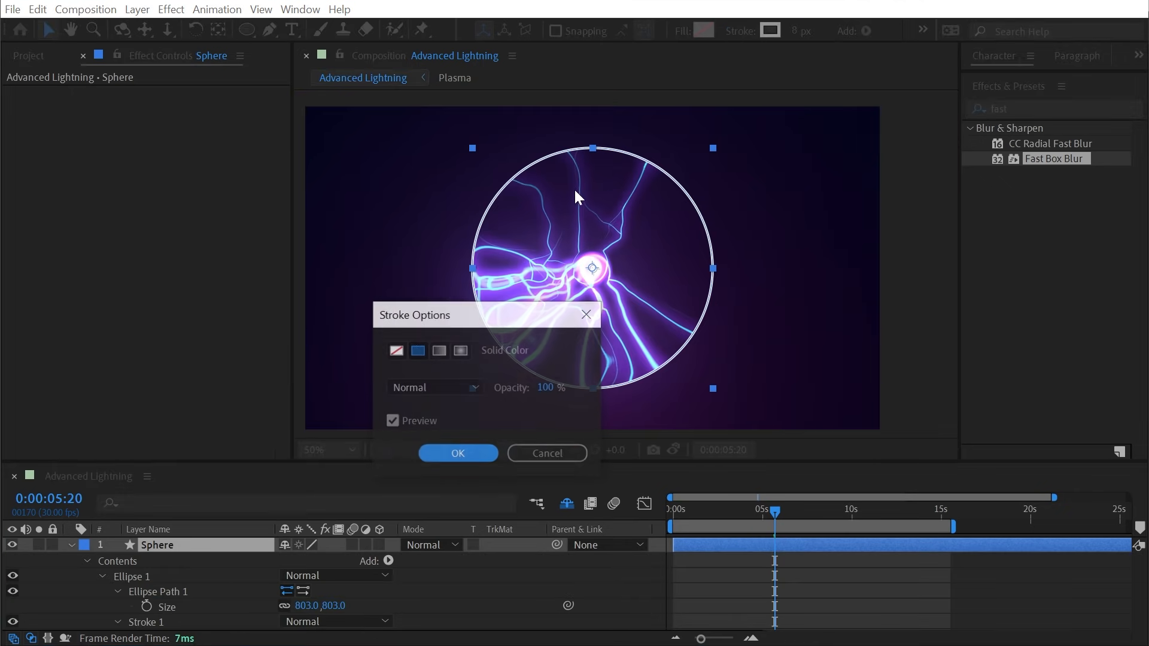
click(392, 348)
click(452, 456)
click(704, 36)
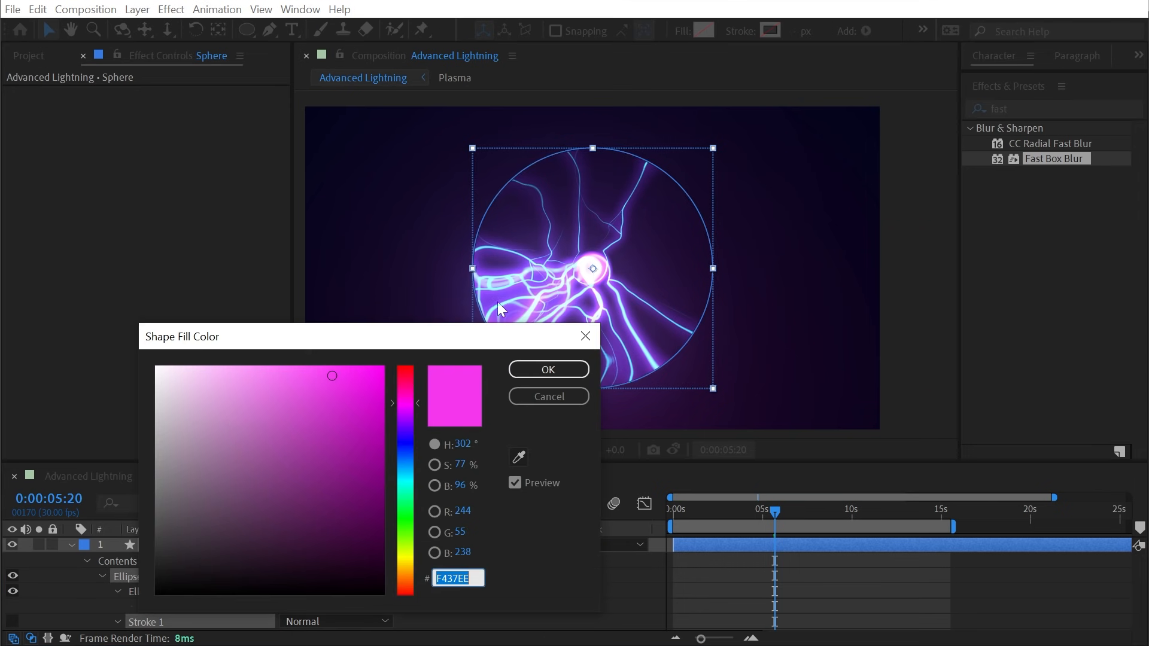
text(FFFFFF)
click(531, 370)
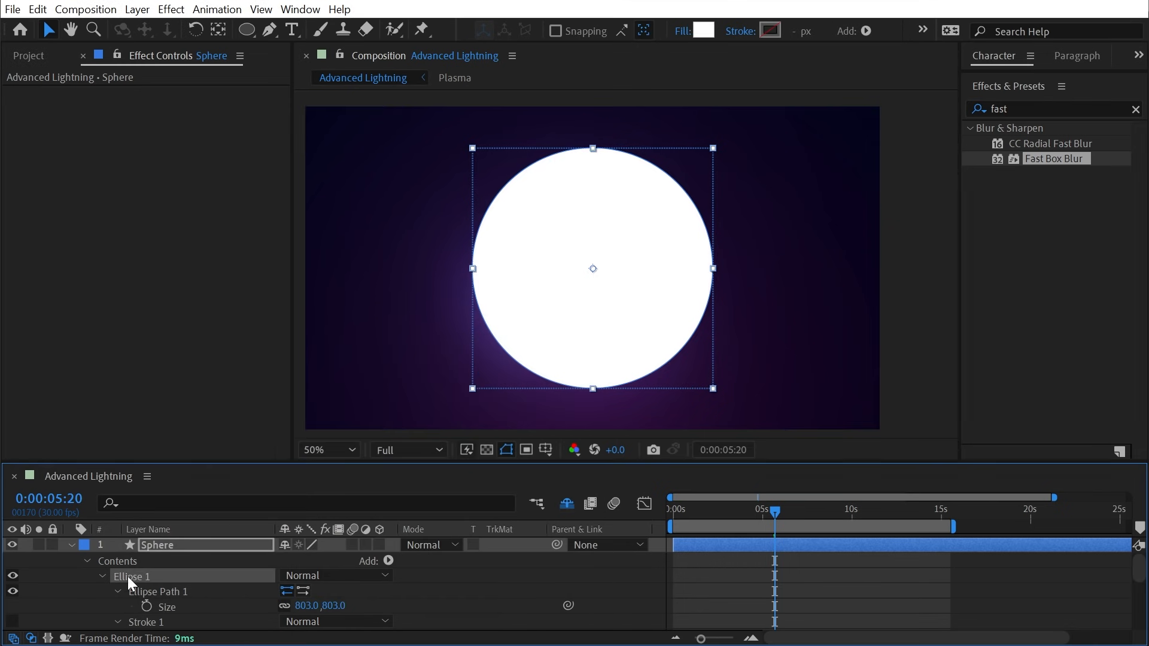
Rename the Sphere layer as Glass Rim, then duplicate it and name the copy Matte
click(164, 544)
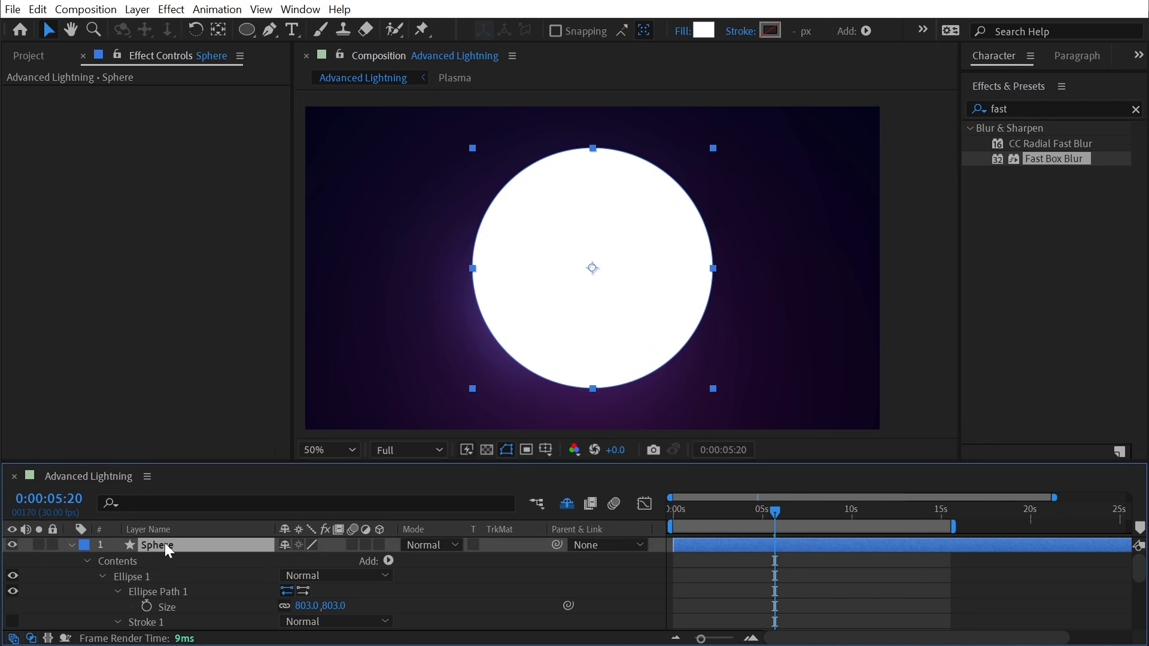
key(Return)
text(Glas)
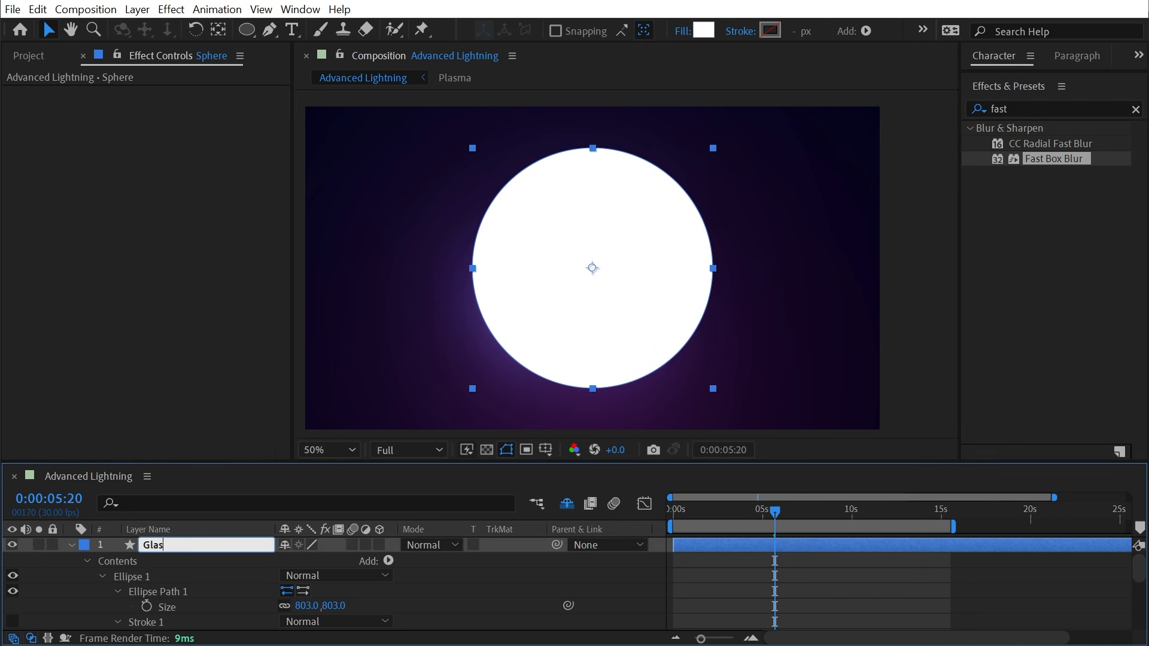
text(s Rim)
key(Return)
key(ctrl+d)
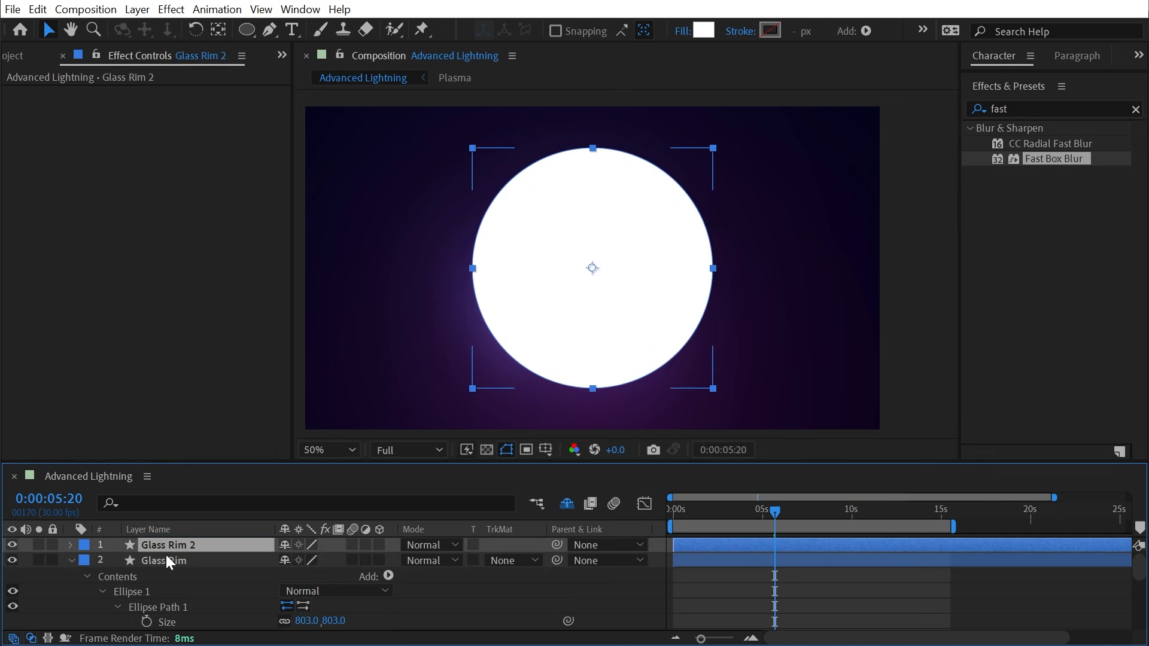
key(Return)
text(Matte)
key(Return)
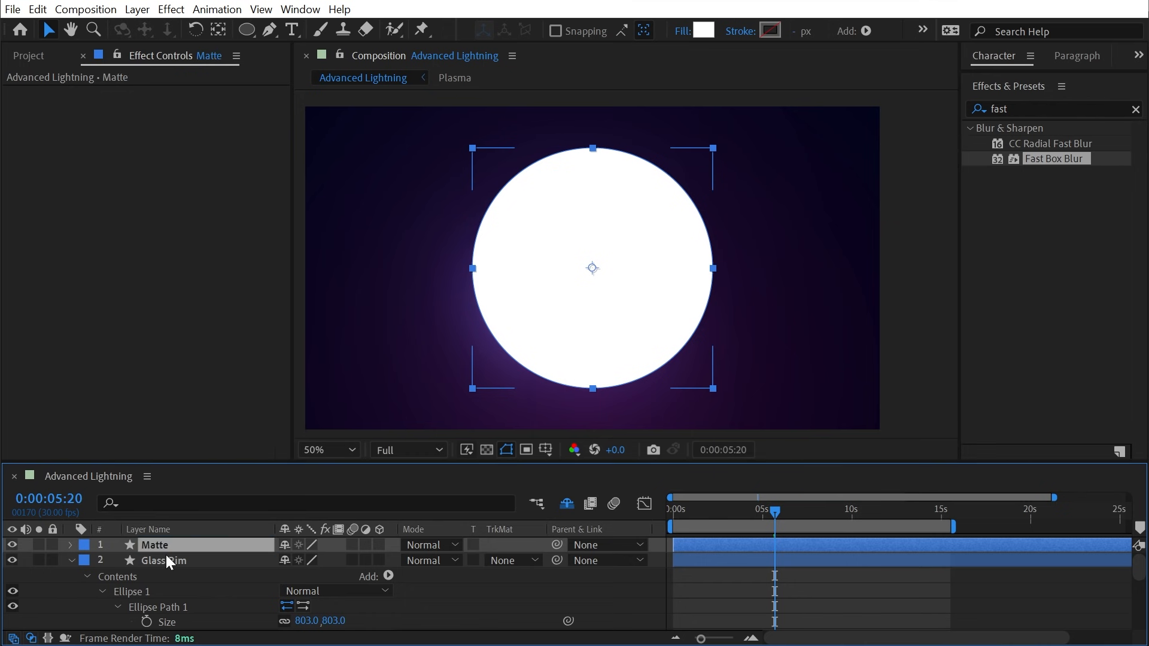
Scale the Matte circle down evenly about its centre and use it as Glass Rim's Alpha Inverted track matte
drag(716, 152, 686, 168)
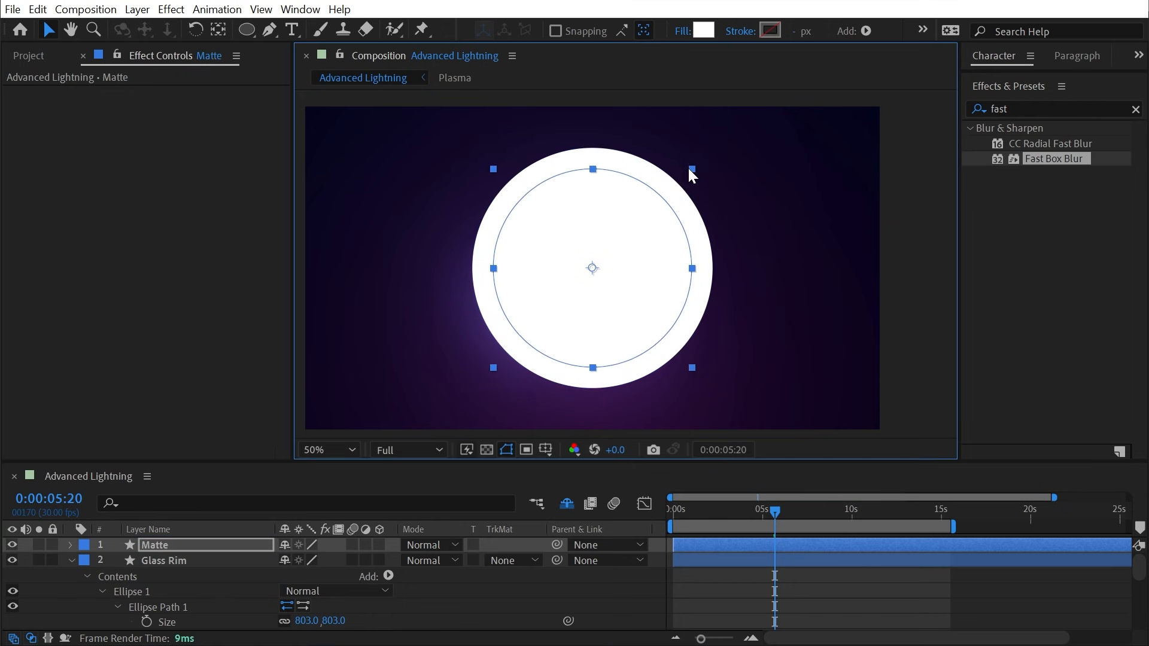
click(503, 560)
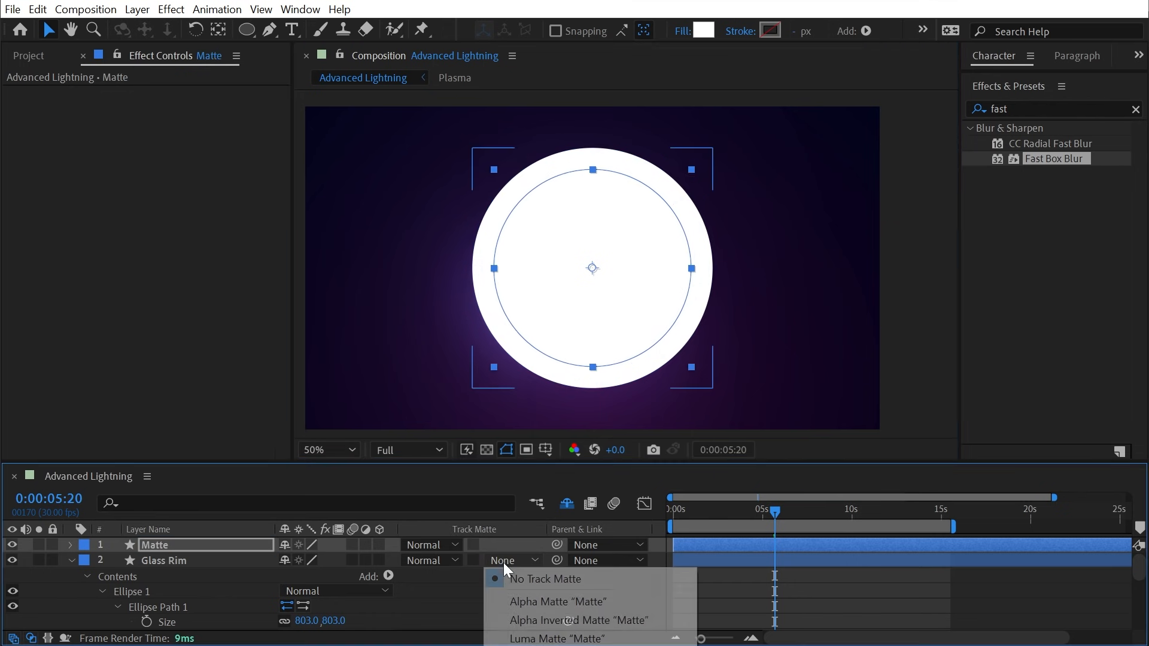
click(559, 621)
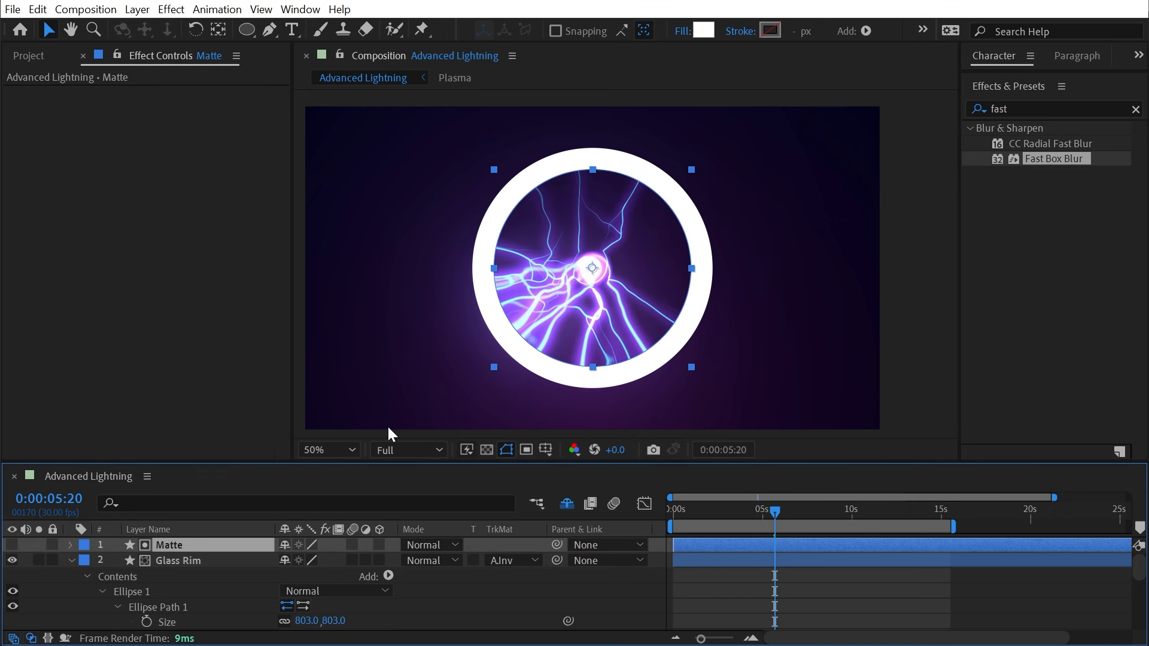
Apply Fast Box Blur to the Matte layer with a Blur Radius of 22 and enlarge the circle almost to the rim's outer edge
click(173, 560)
click(203, 545)
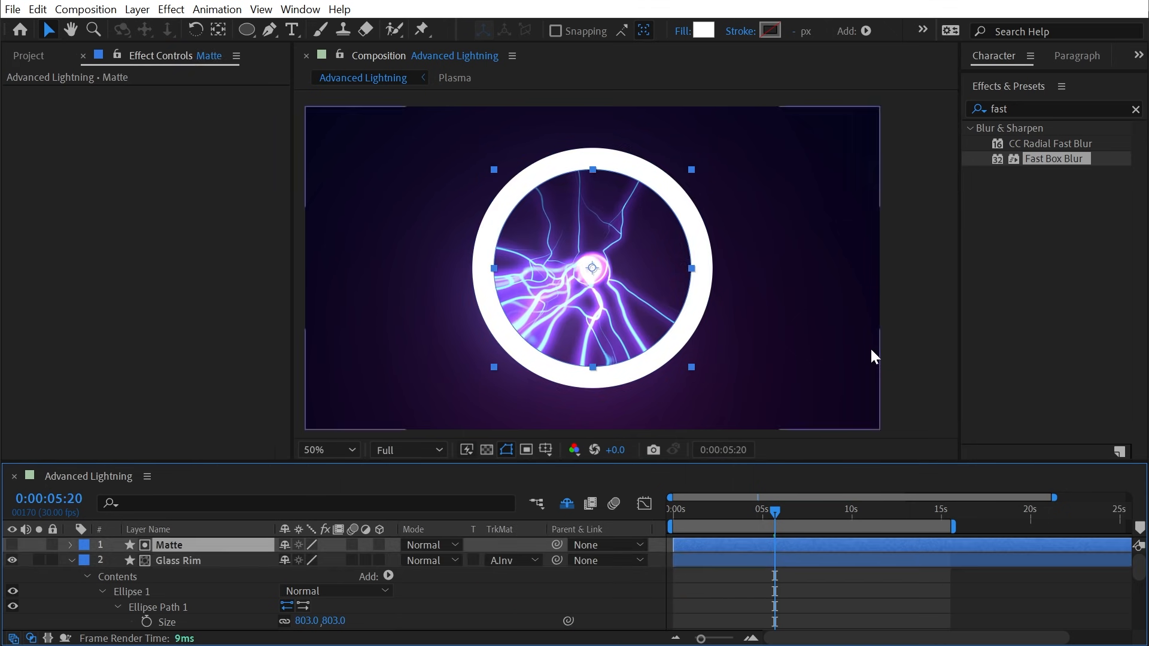
double_click(1041, 157)
drag(171, 110, 199, 105)
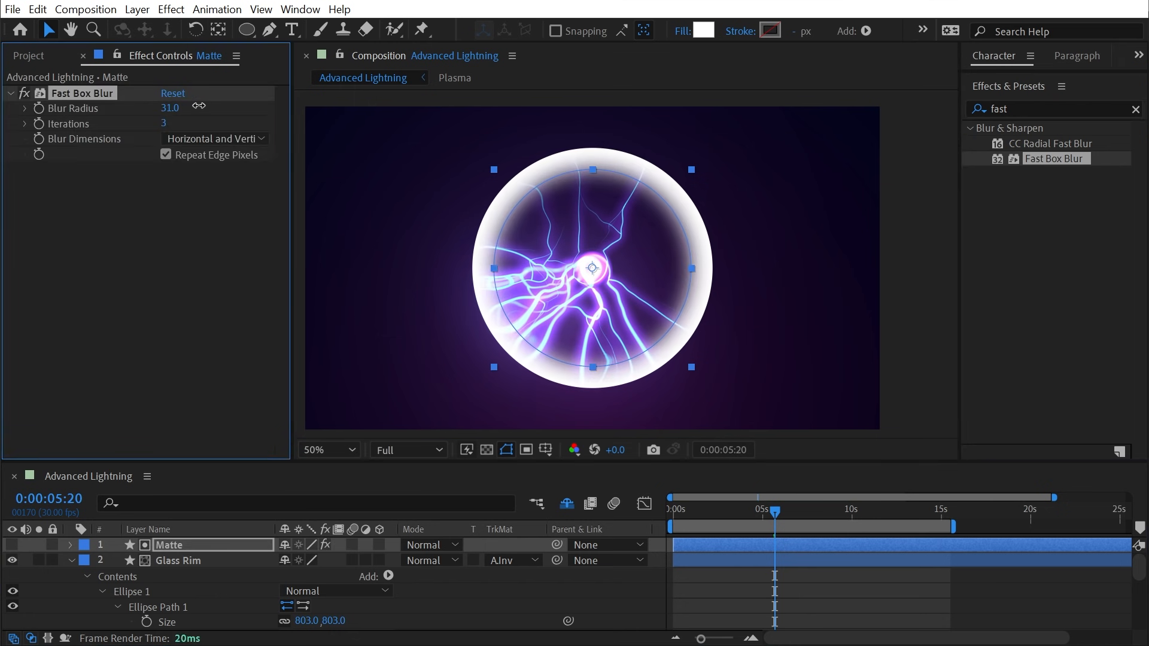
drag(689, 170, 711, 157)
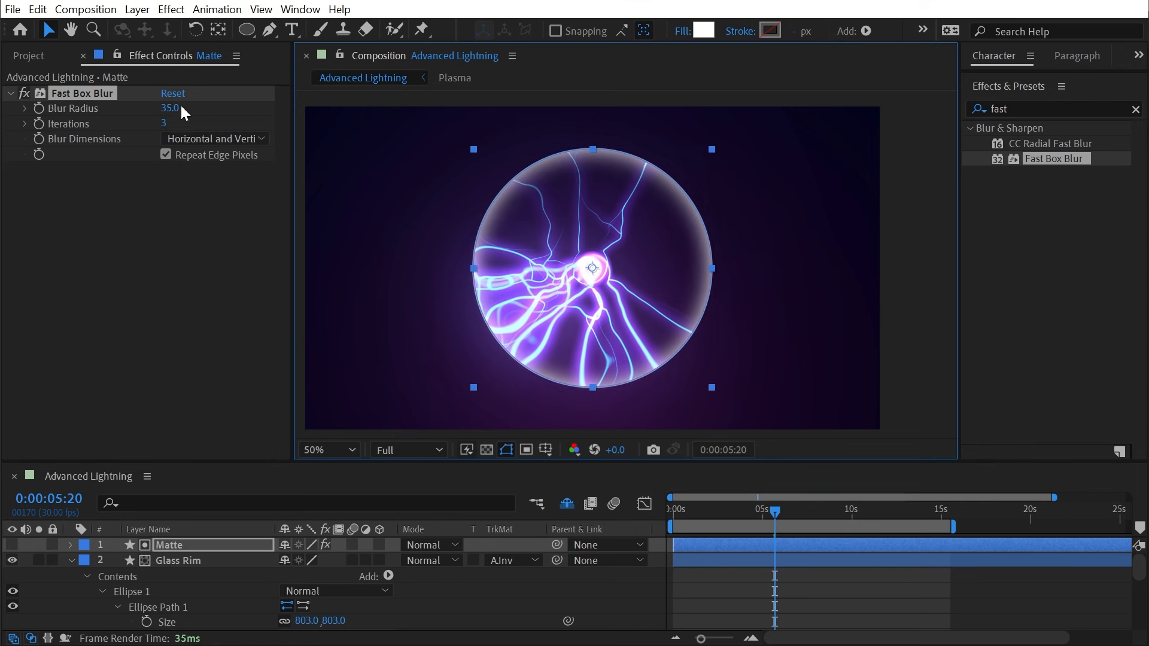
drag(170, 108, 158, 109)
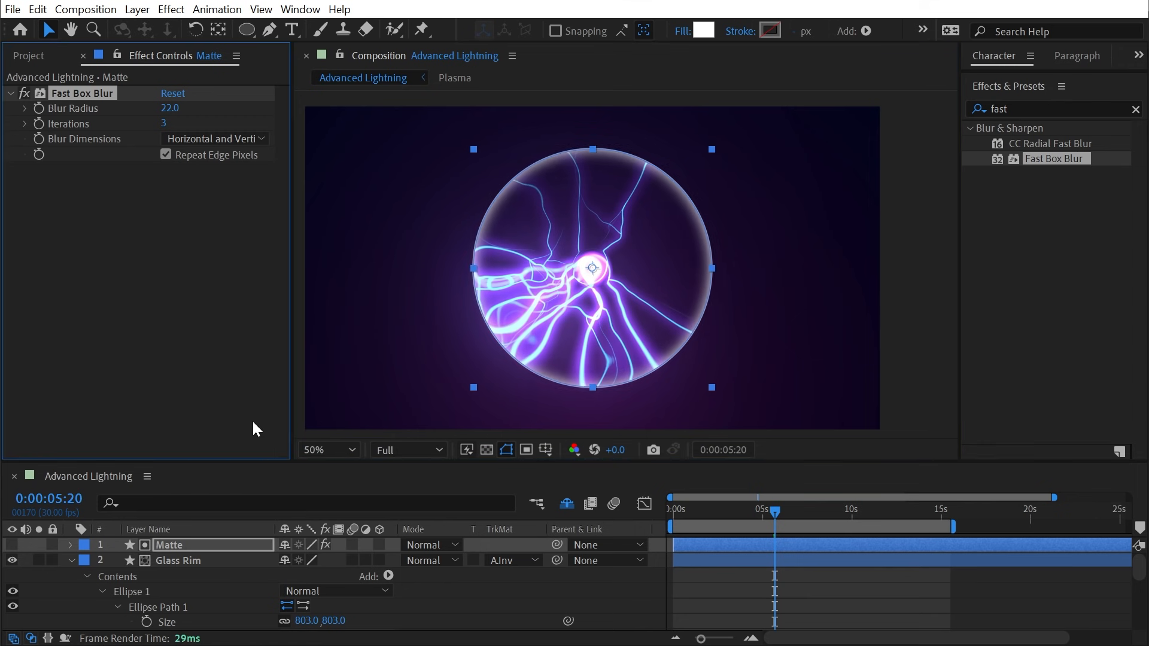
Set the Glass Rim layer's blending mode to Add and its Opacity to 66%
click(170, 560)
click(418, 559)
click(454, 632)
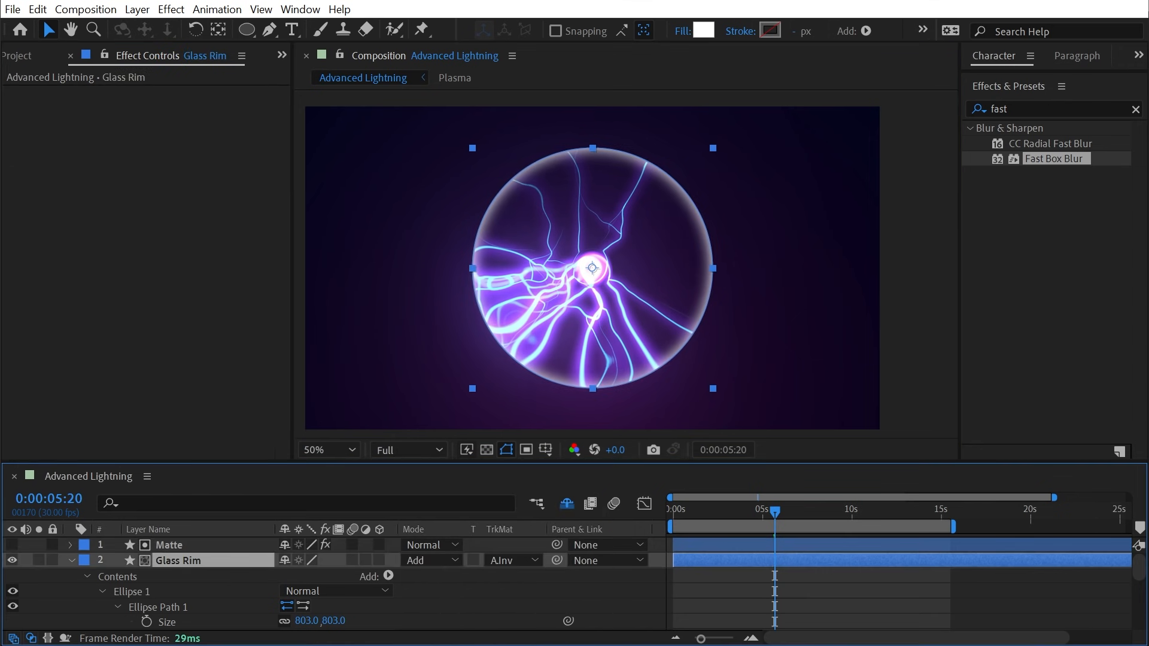
scroll(680, 314, up, 1)
drag(397, 344, 468, 410)
key(t)
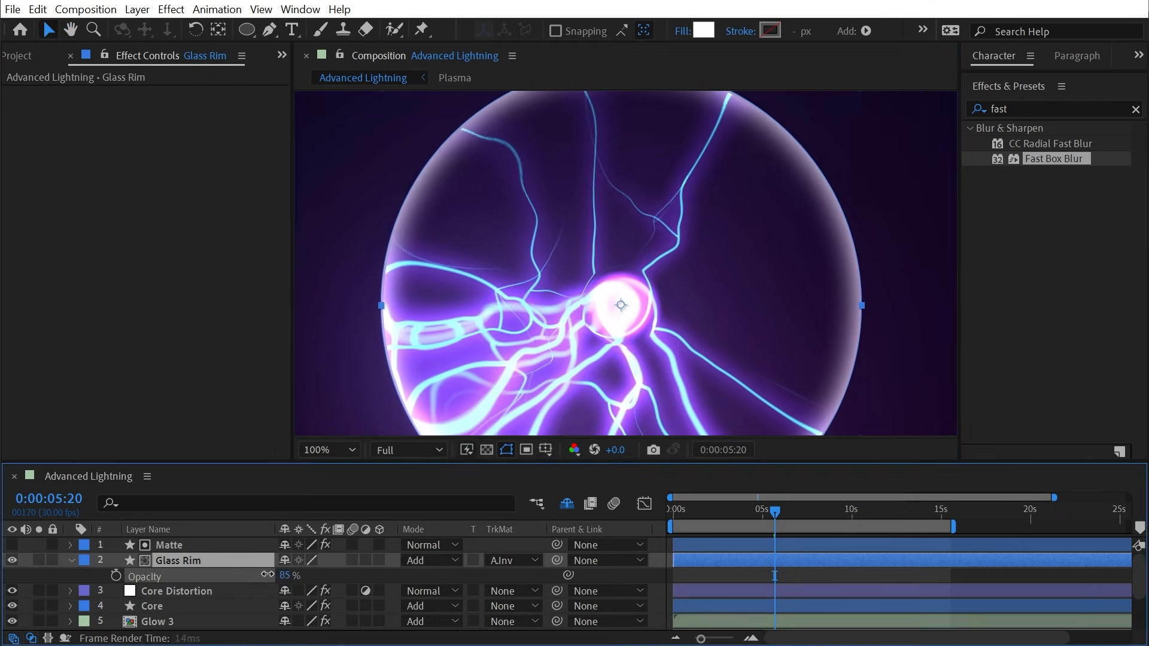
mouse_move(268, 574)
mouse_down()
mouse_move(239, 578)
mouse_move(260, 580)
mouse_up()
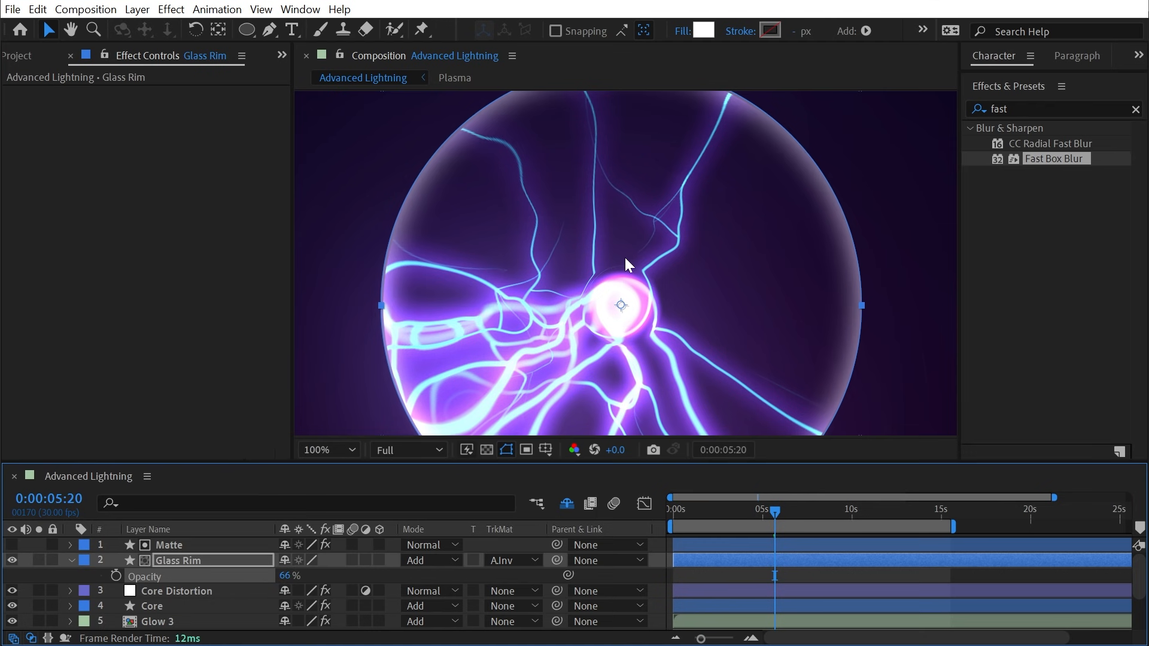
Change the Glass Rim's fill to a saturated blue, about #394AF5
scroll(624, 257, down, 2)
click(704, 30)
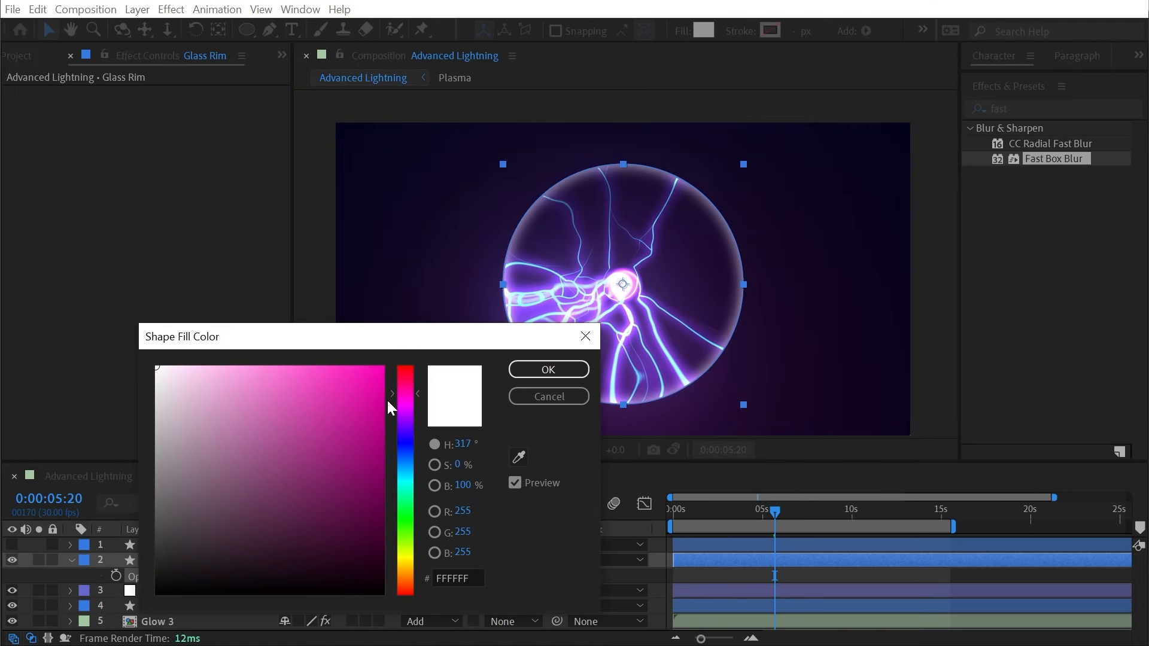
drag(359, 390, 330, 375)
drag(403, 399, 413, 446)
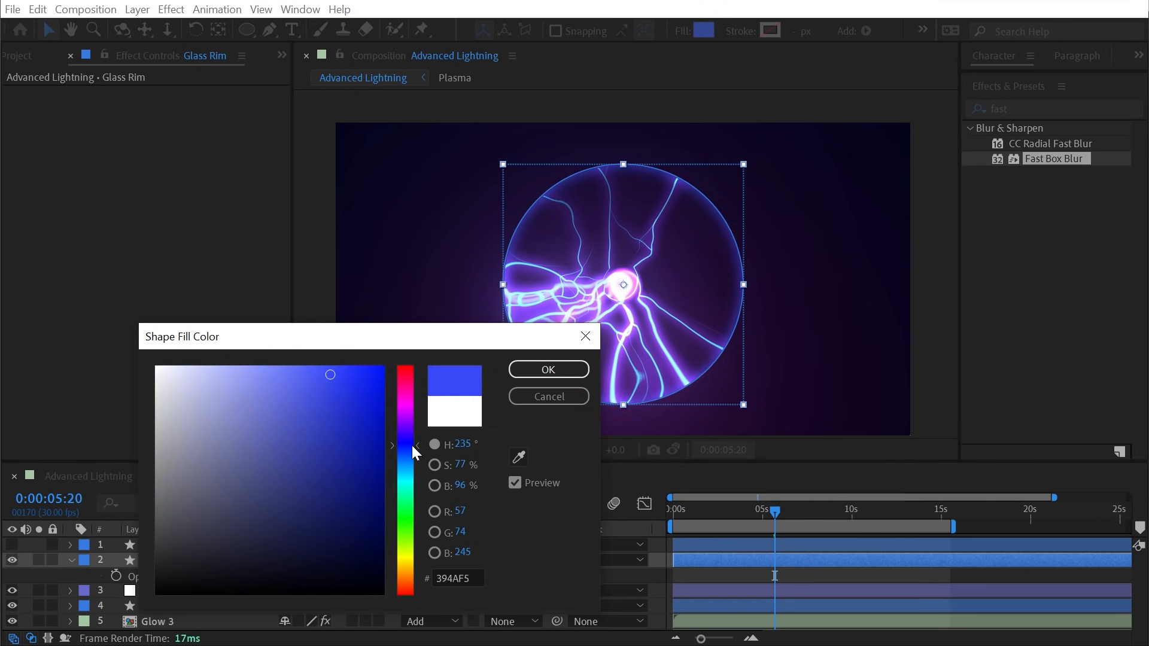
drag(337, 373, 335, 371)
click(548, 369)
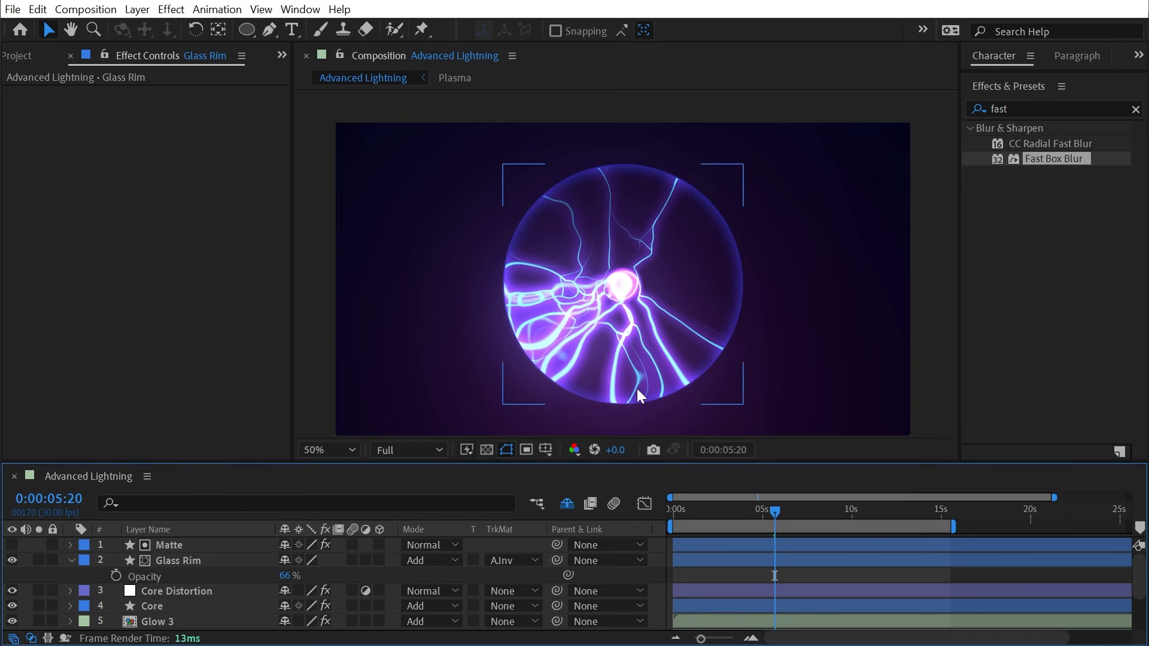
Place studio_small_03_4k.hdr at the centre of the Advanced Lightning composition as the top layer and apply CC Sphere to it
click(26, 59)
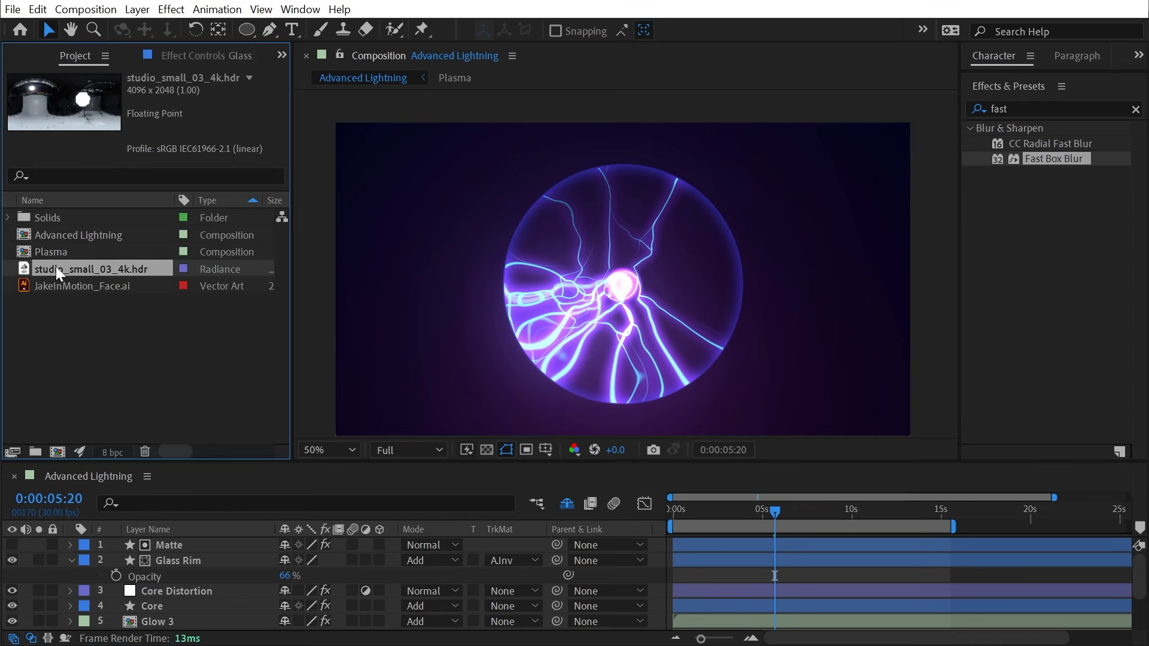
drag(55, 272, 622, 284)
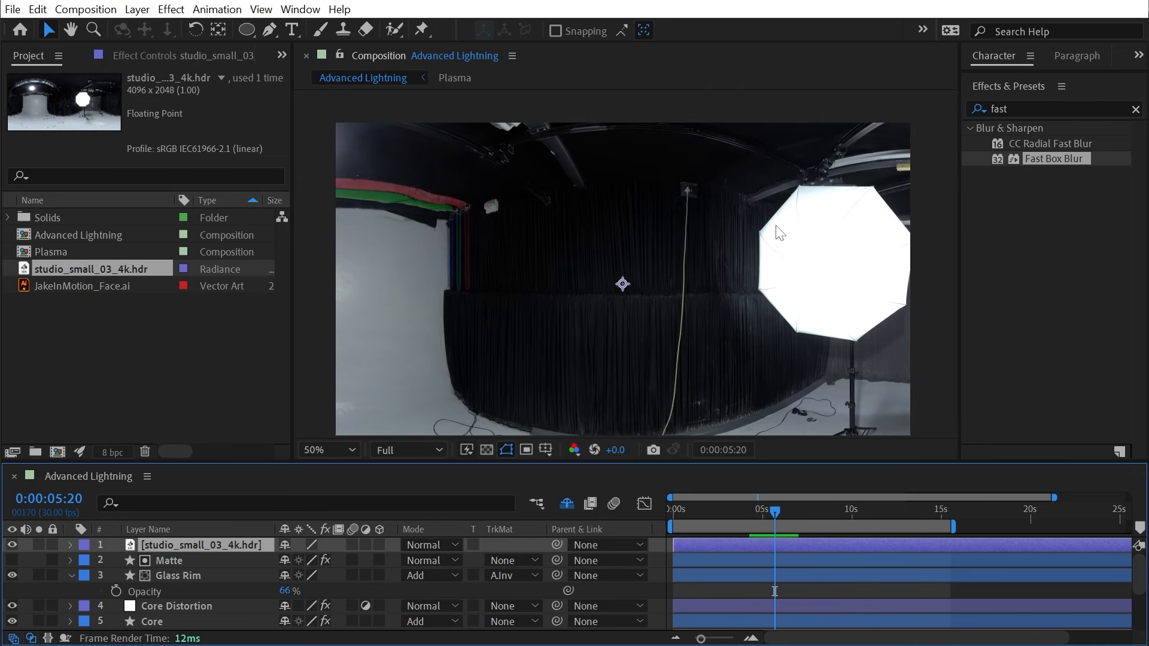
click(1058, 103)
text(cc)
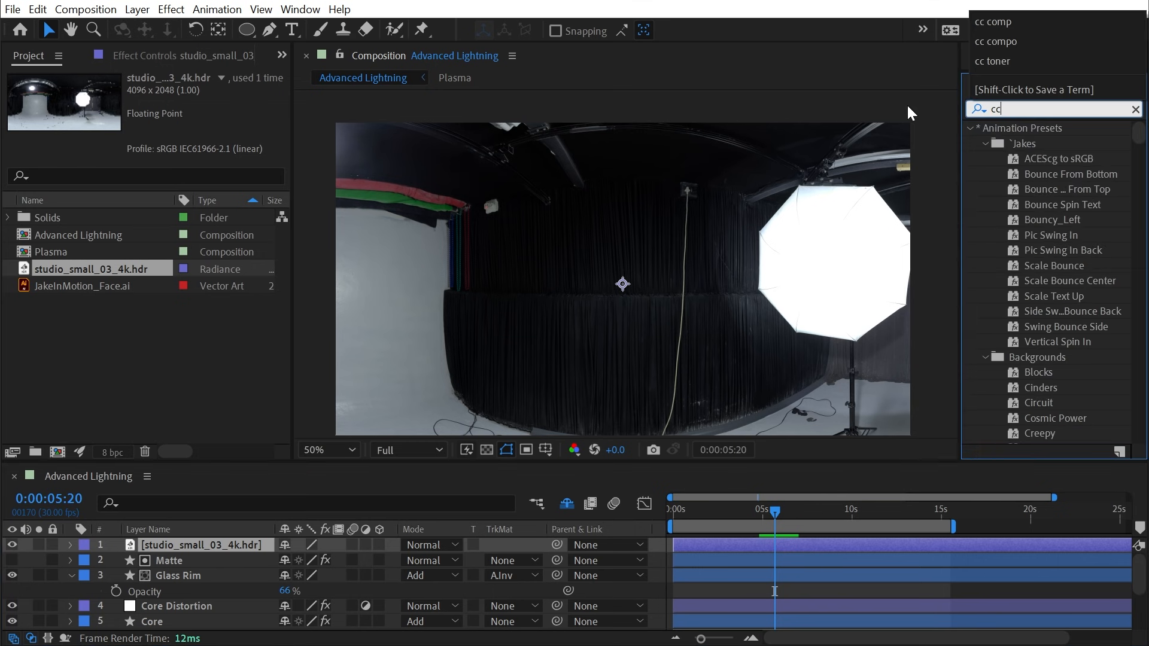
text( spher)
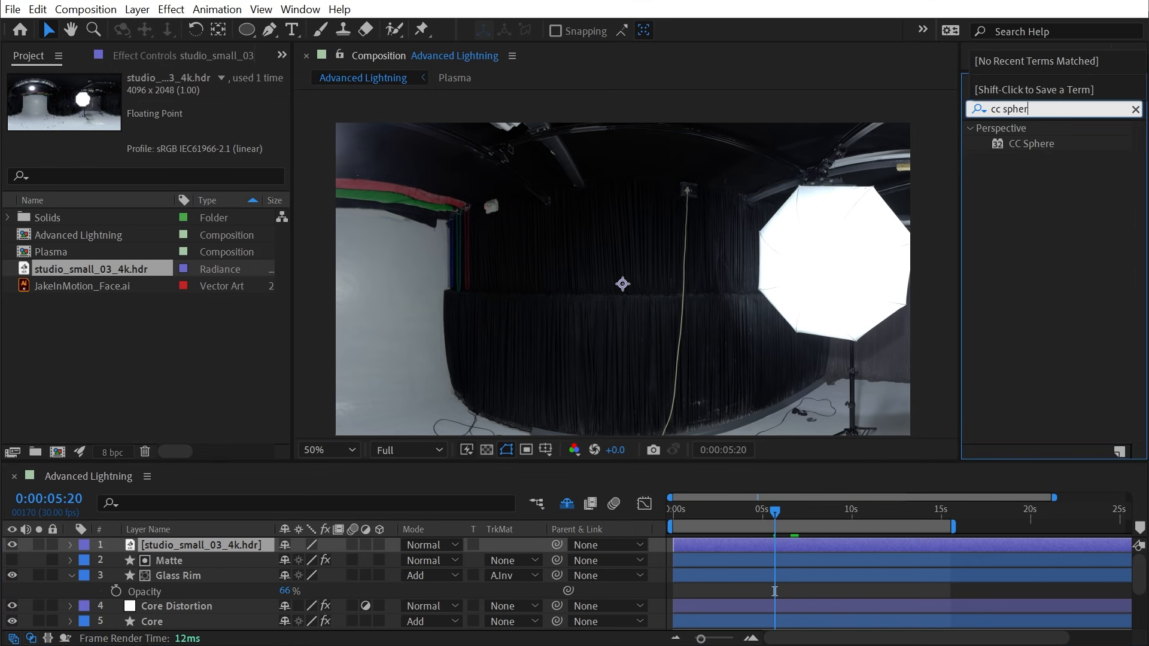
double_click(1017, 143)
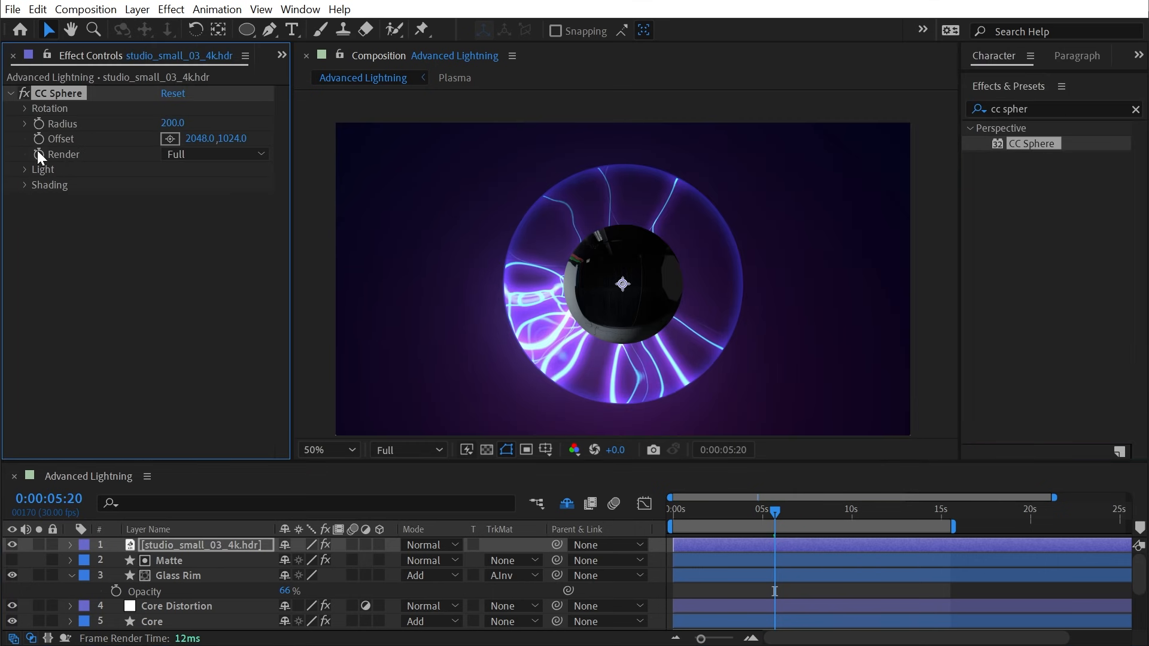
Set CC Sphere to render Inside and enlarge its Radius to 411 to cover the plasma ball
click(180, 154)
click(209, 207)
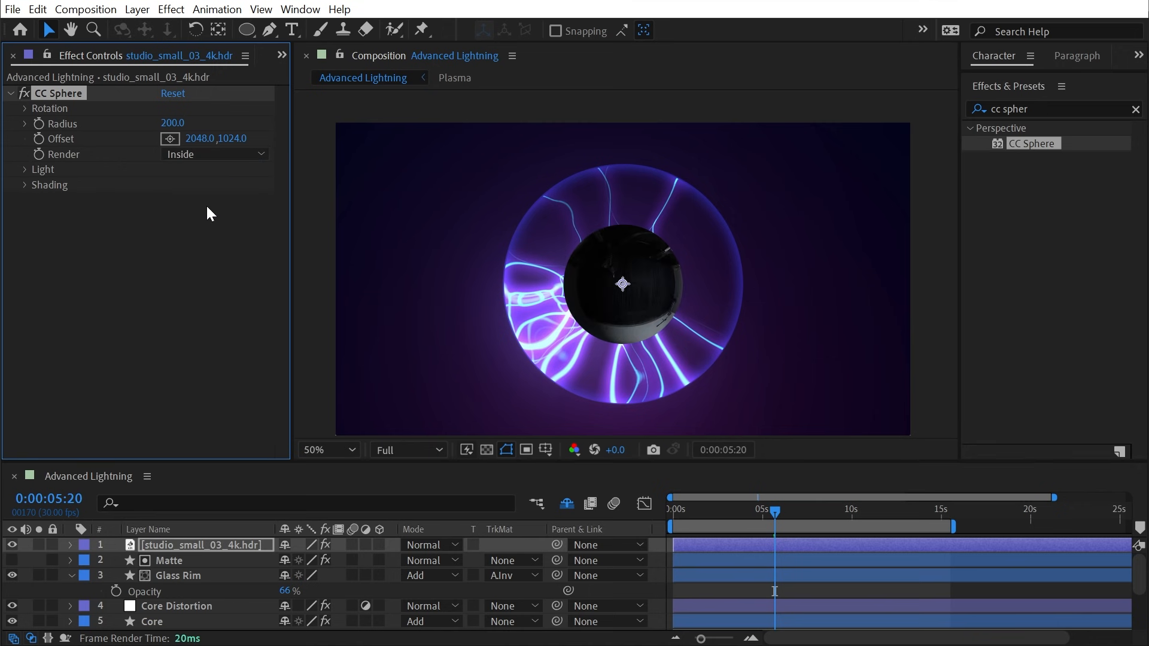
drag(172, 123, 345, 117)
Set CC Sphere's Light Intensity to 0, Ambient to 100, Diffuse, Specular and Metal to 0, and Roughness to 0.001
click(25, 169)
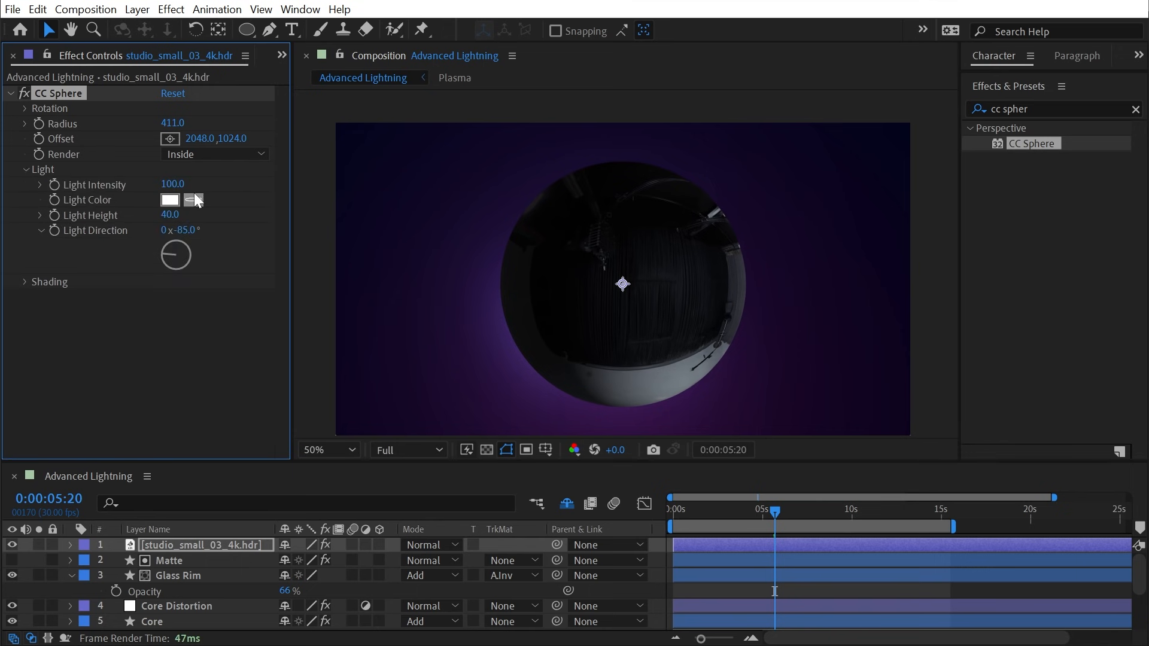
text(0)
key(Return)
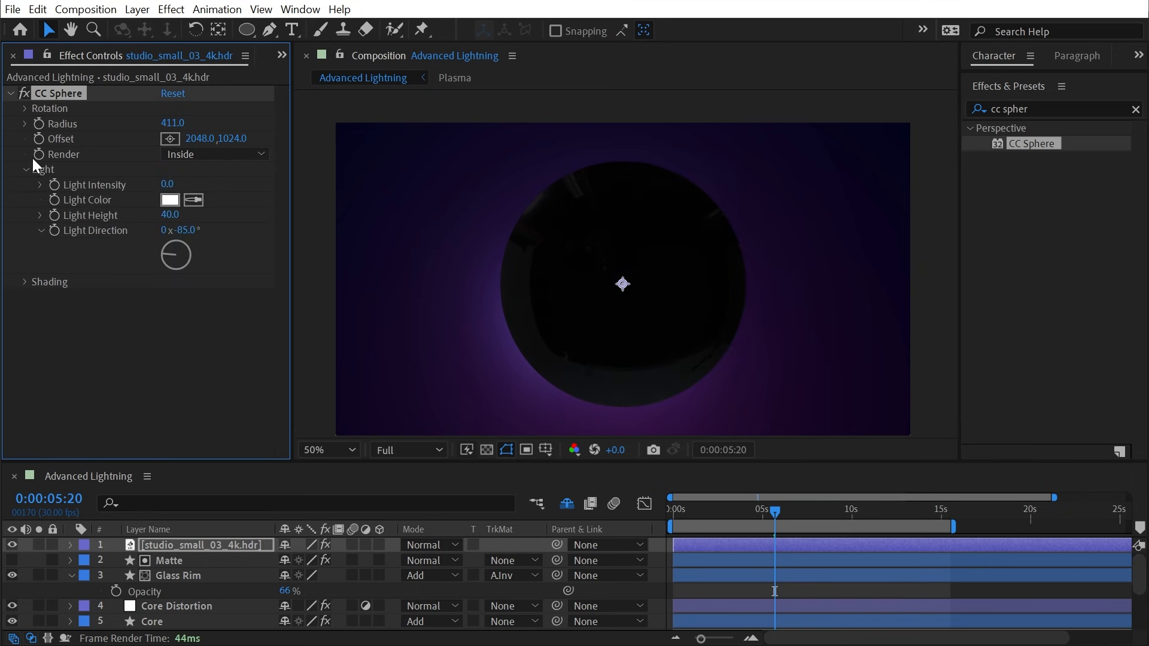
click(26, 170)
click(25, 185)
click(169, 200)
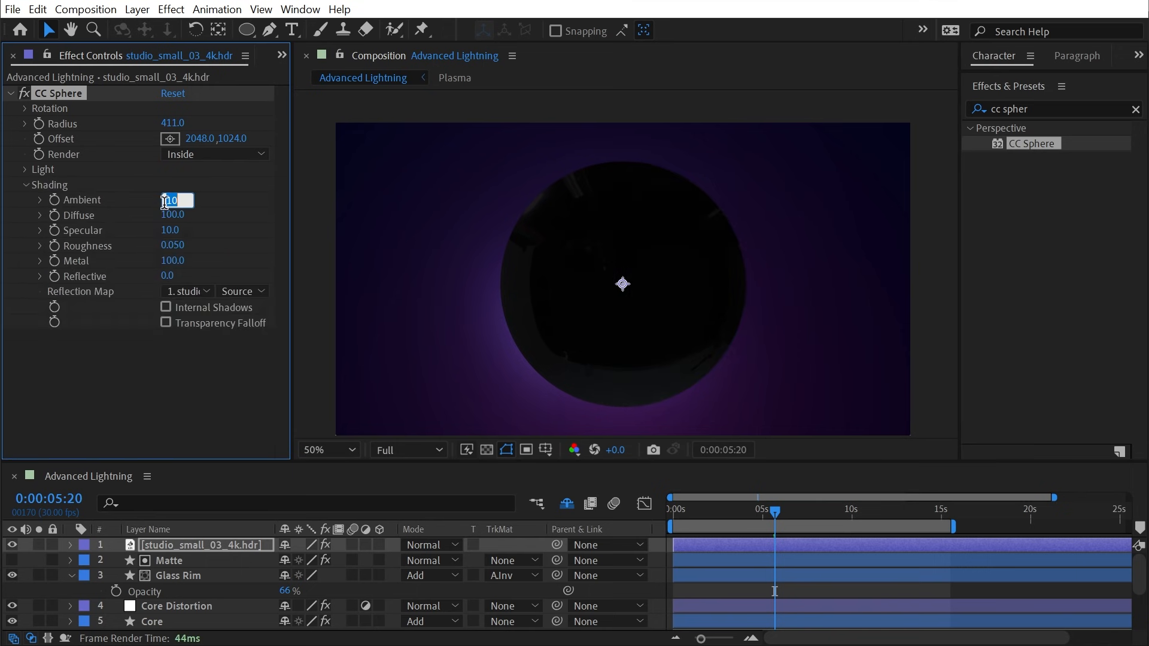
text(100)
key(Tab)
text(0)
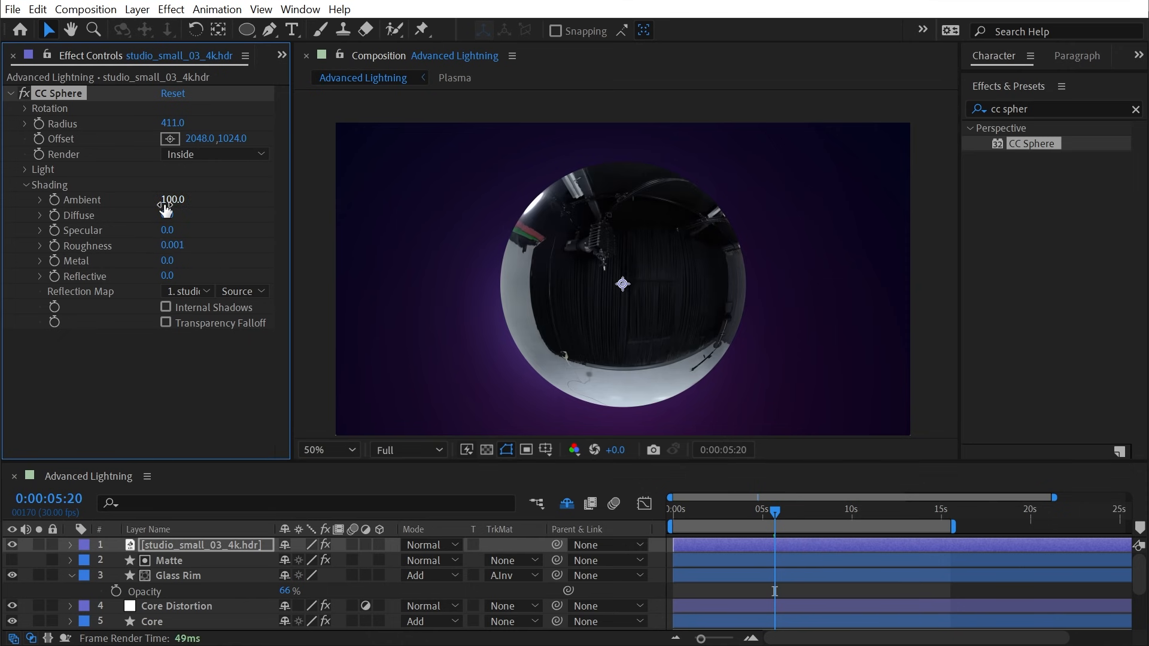
click(26, 185)
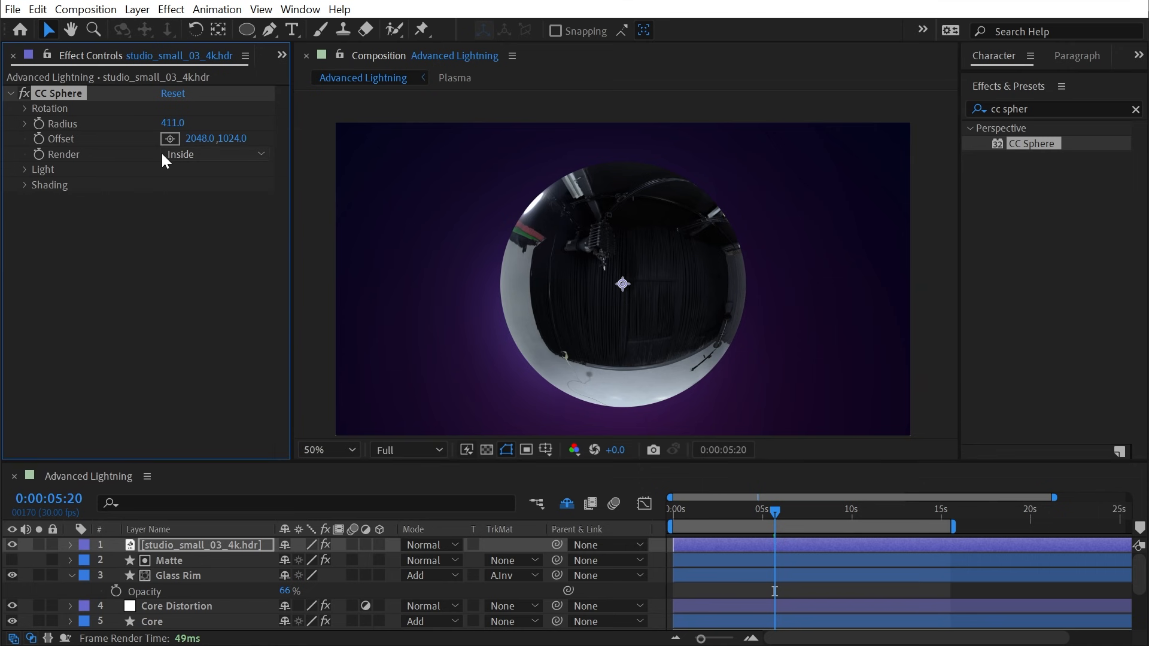
Rotate the sphere's reflection to a Rotation Y of 193° and set the HDR layer's blending mode to Add
click(24, 108)
drag(240, 171, 367, 174)
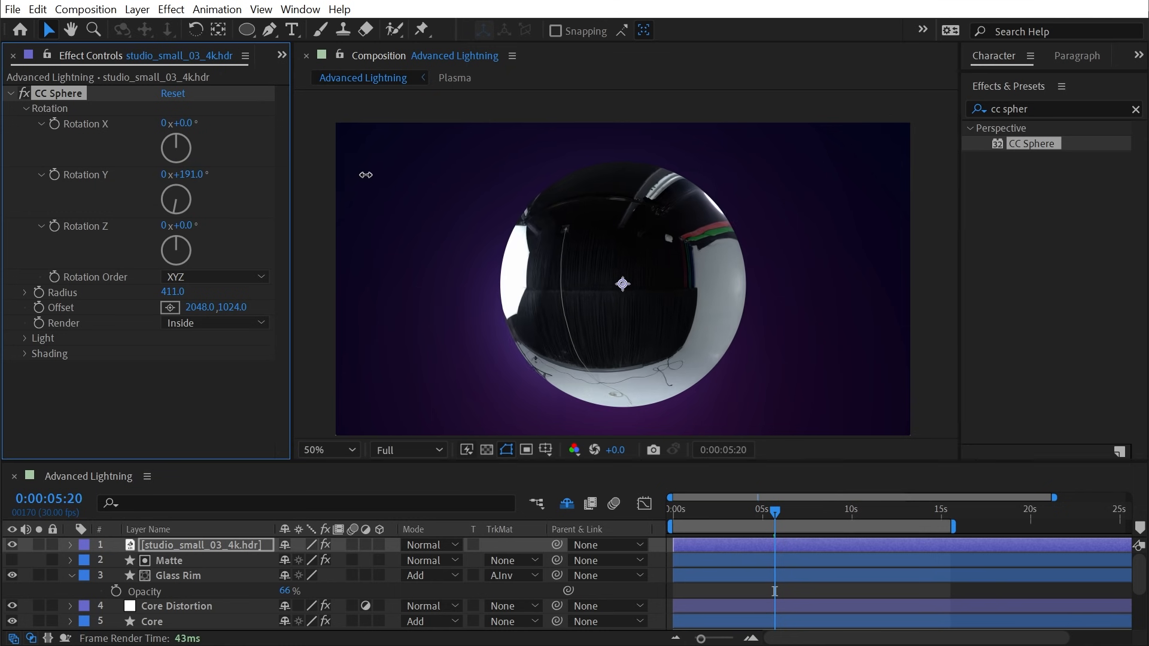
click(426, 560)
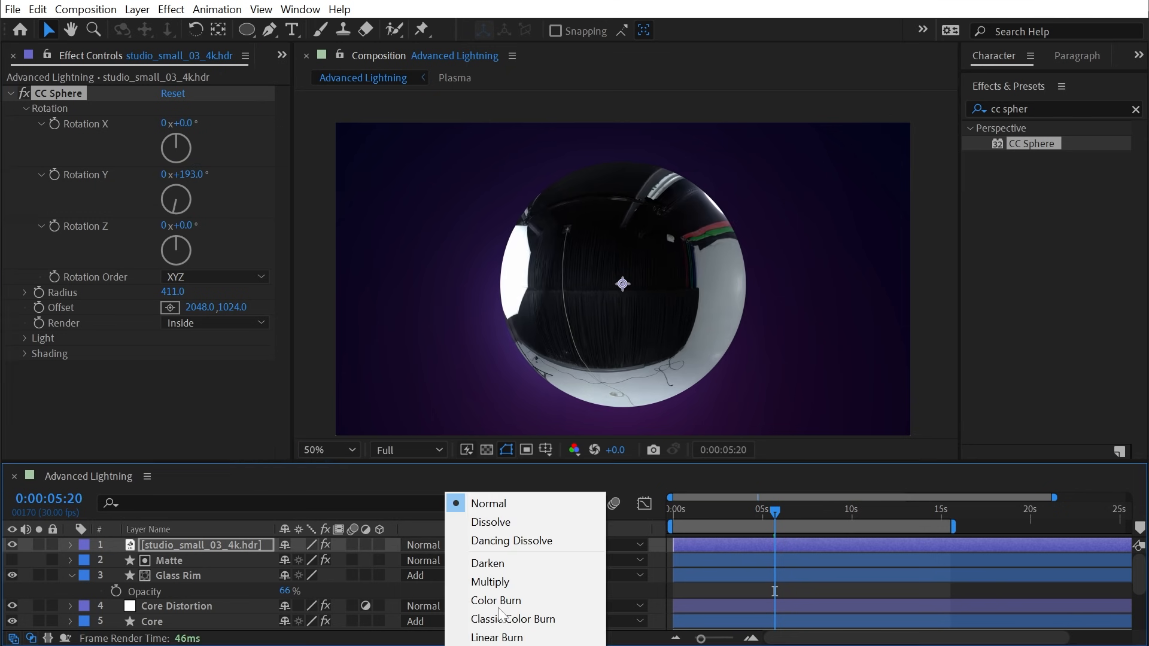
click(483, 645)
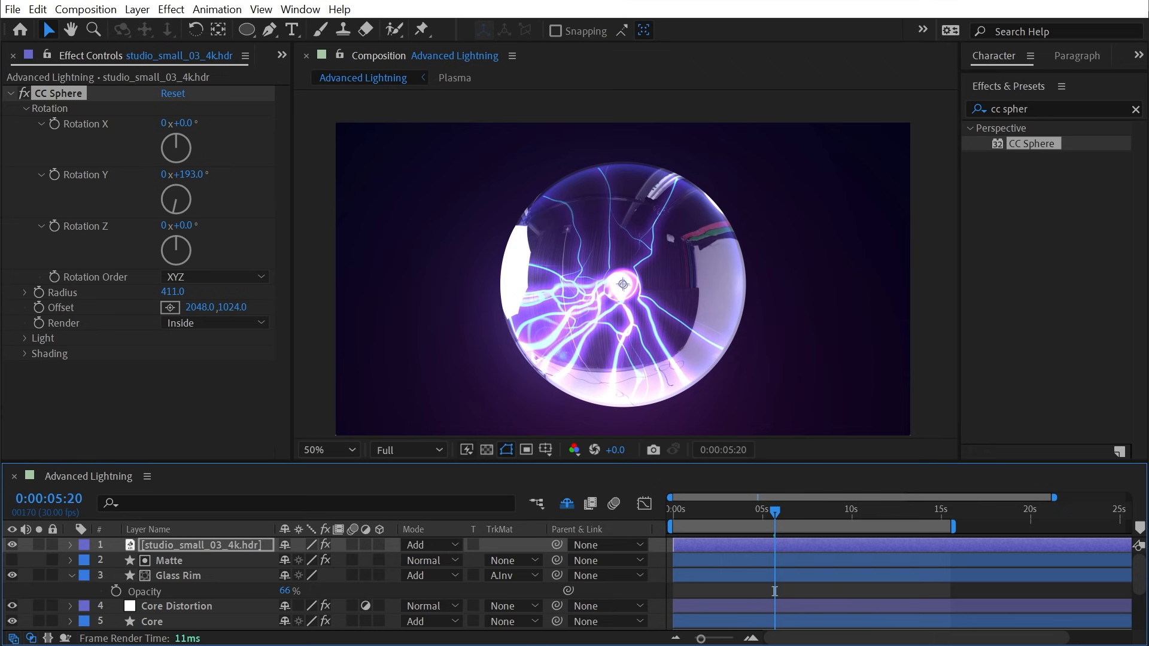
Apply the Curves effect to the HDR layer, placed above CC Sphere in the effect order
click(1002, 102)
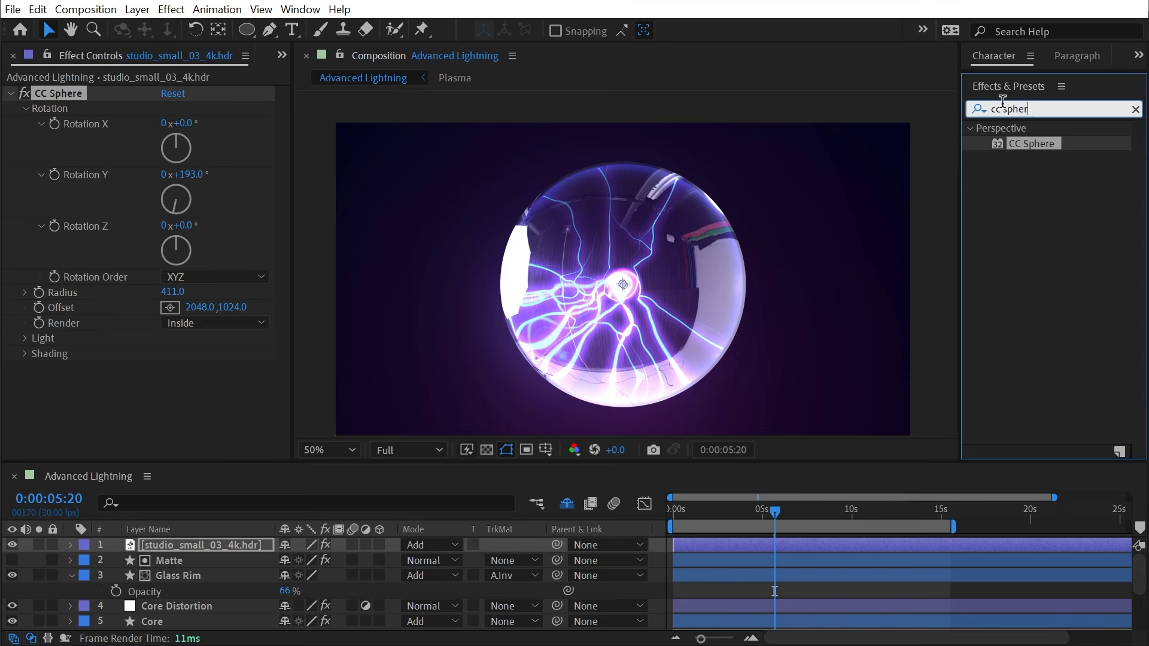
text(curvbe)
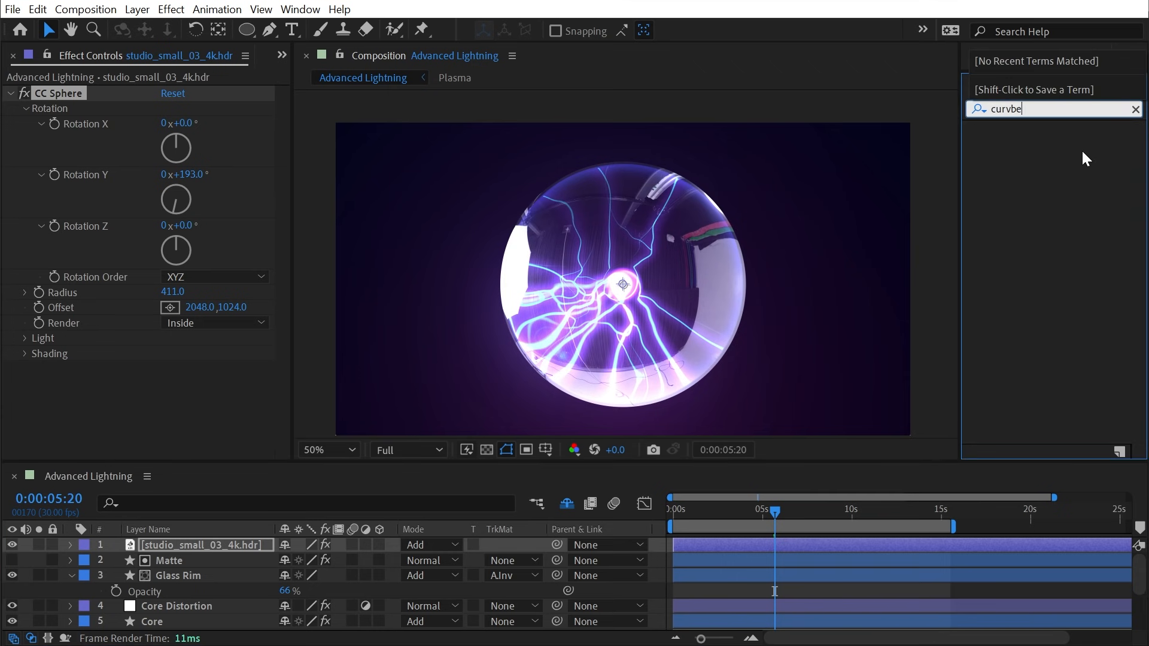
key(BackSpace)
key(BackSpace)
drag(1040, 189, 77, 106)
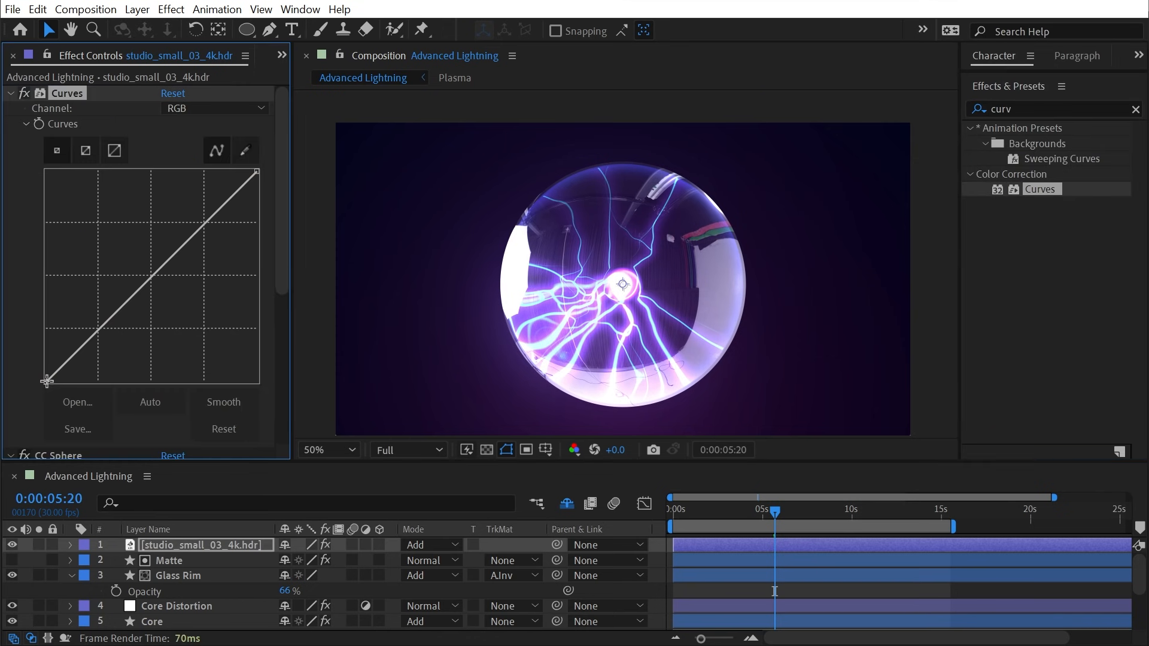
Shape the RGB curve to crush the lower half to black and steepen the upper part, isolating the brightest reflections
drag(47, 380, 148, 396)
drag(223, 243, 218, 233)
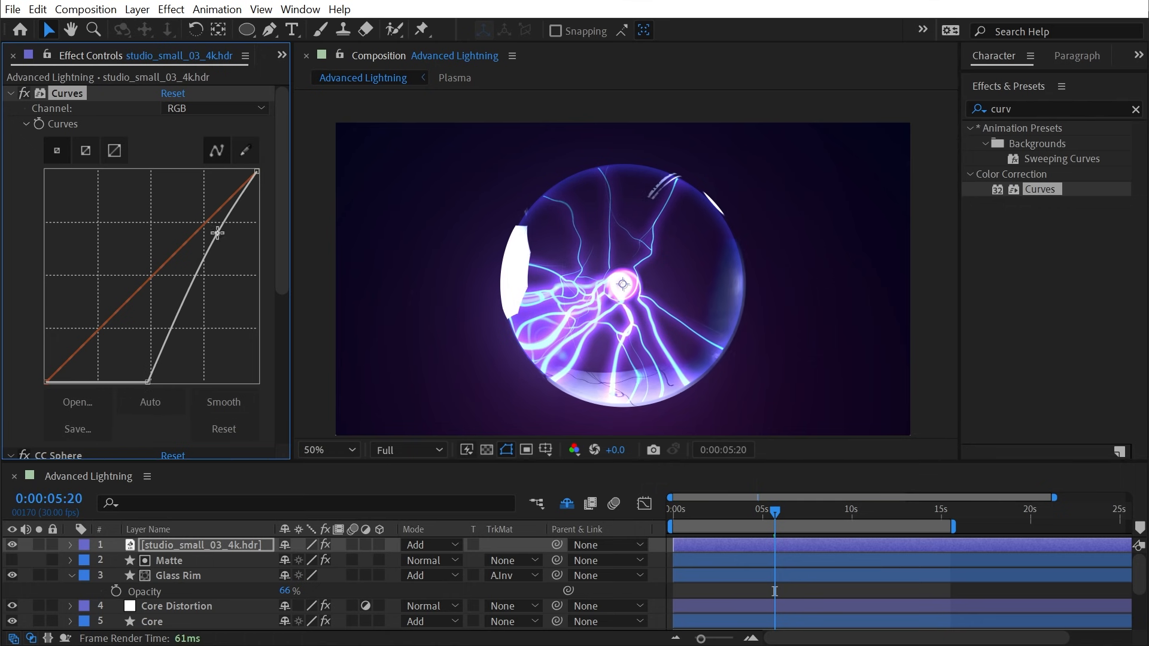
drag(176, 326, 198, 335)
Set CC Sphere's Rotation Y to 200° and reduce its Radius to 403 to fit the glass edge
scroll(26, 409, down, 4)
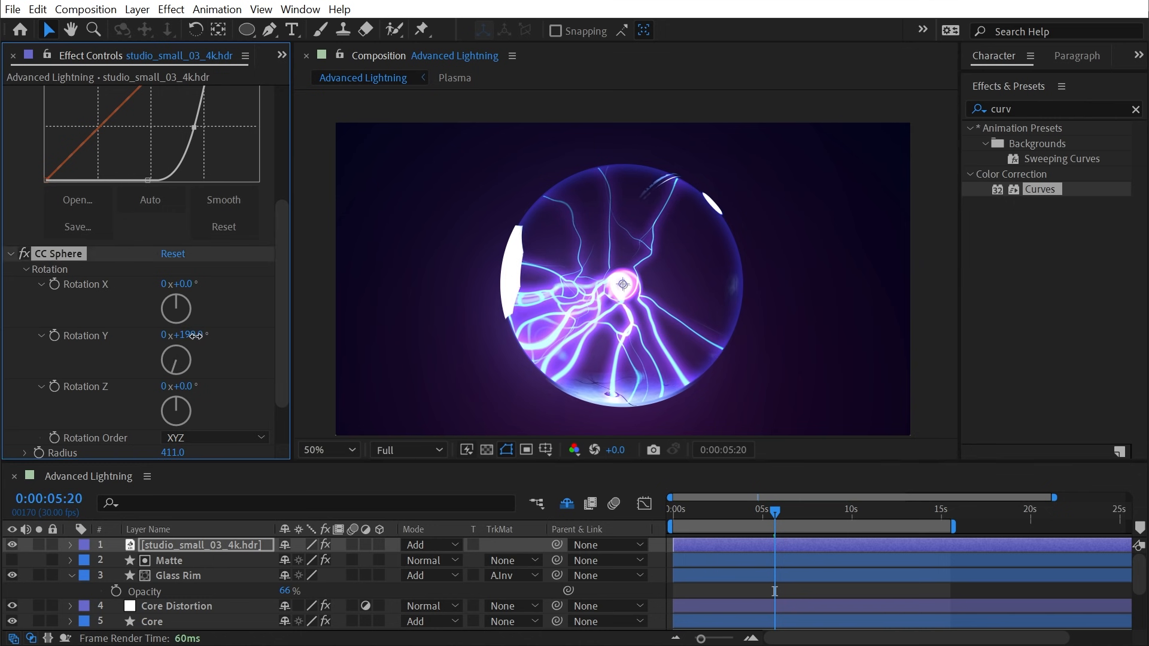
click(42, 301)
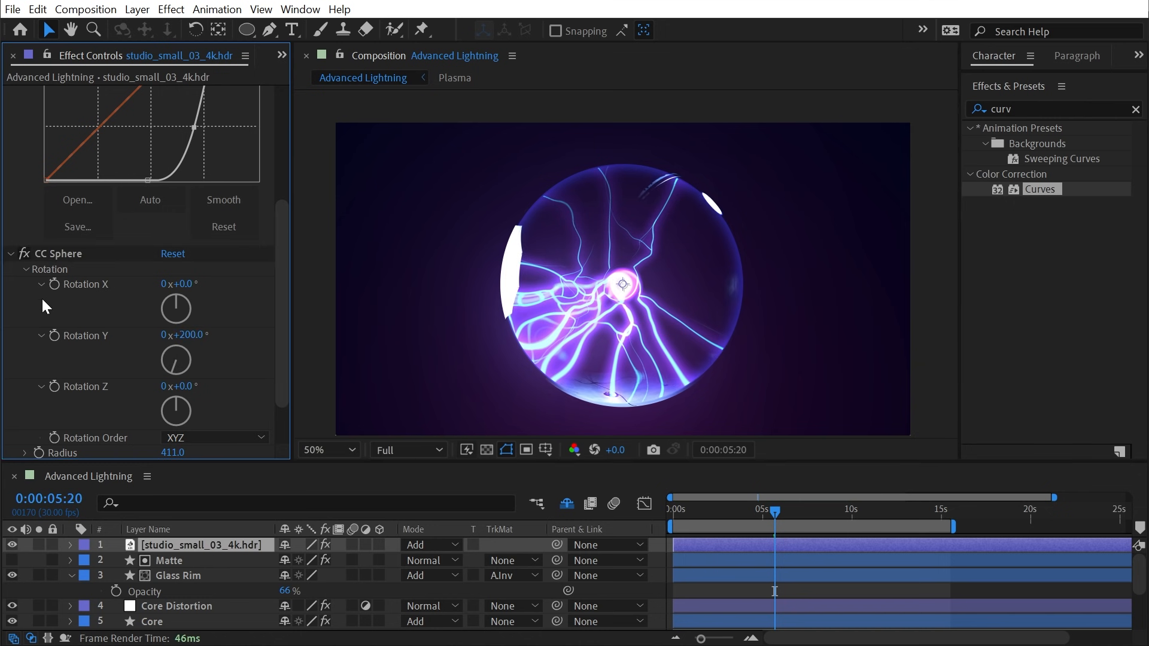
click(26, 270)
drag(180, 396, 170, 389)
Lower the HDR layer's Opacity to 12% and set CC Sphere's Rotation Y to 40°, moving the reflection to the opposite side
click(208, 545)
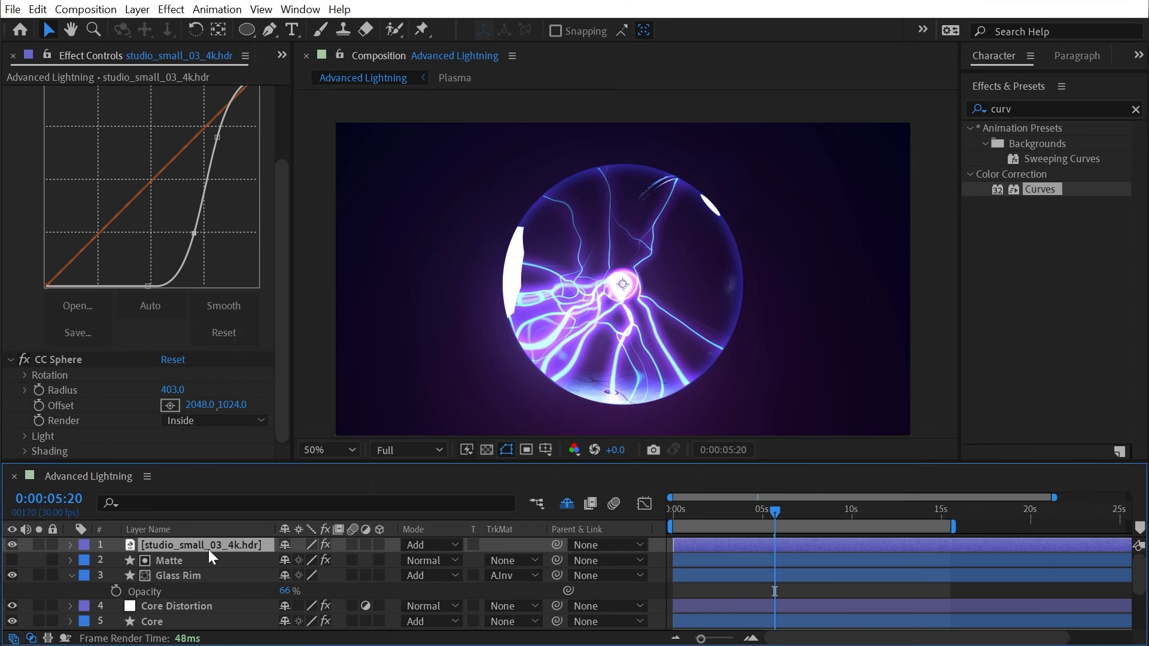
key(t)
drag(288, 560, 192, 556)
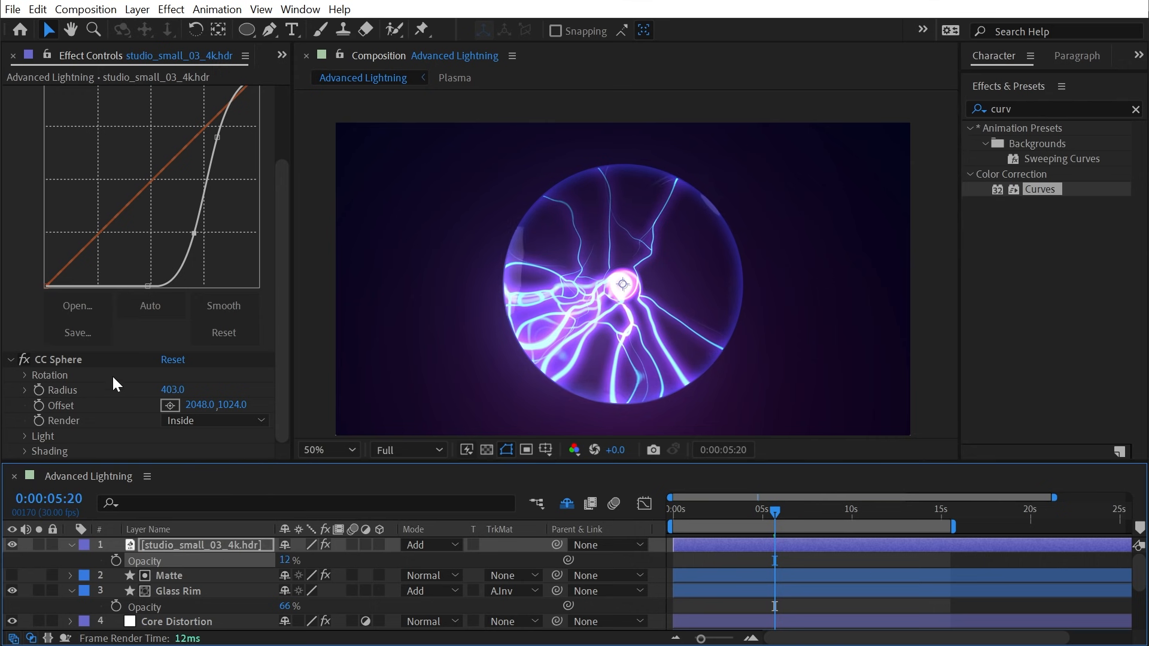
click(25, 375)
drag(184, 349, 40, 344)
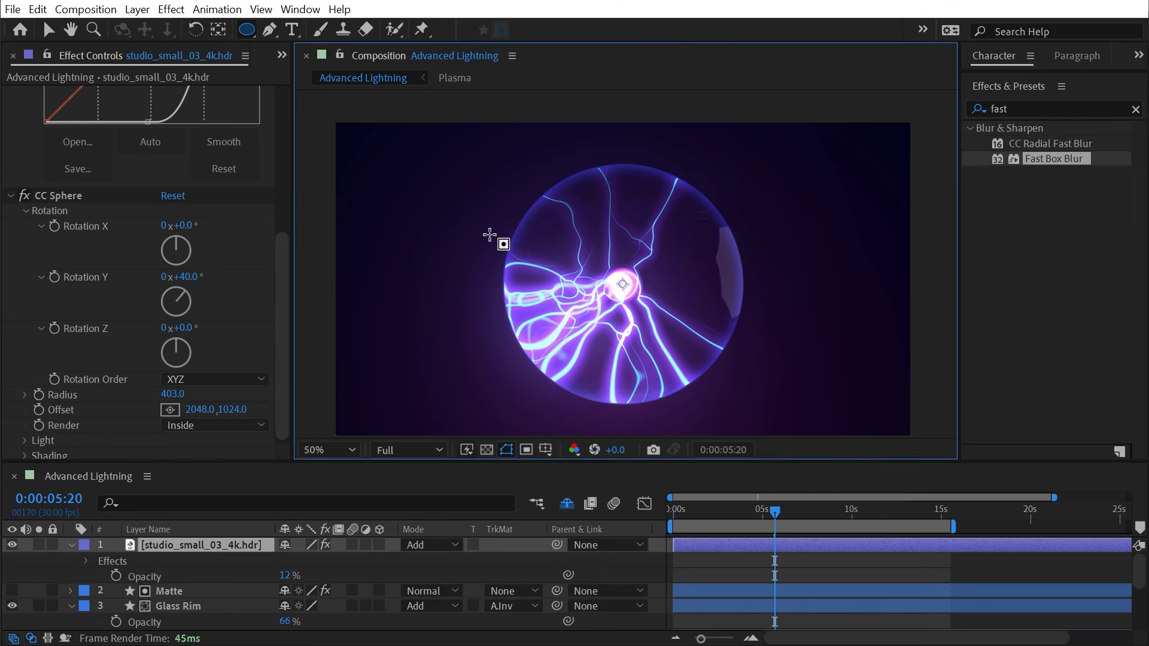
Create a black solid above the HDR layer and name it Matte
click(137, 9)
mouse_move(269, 29)
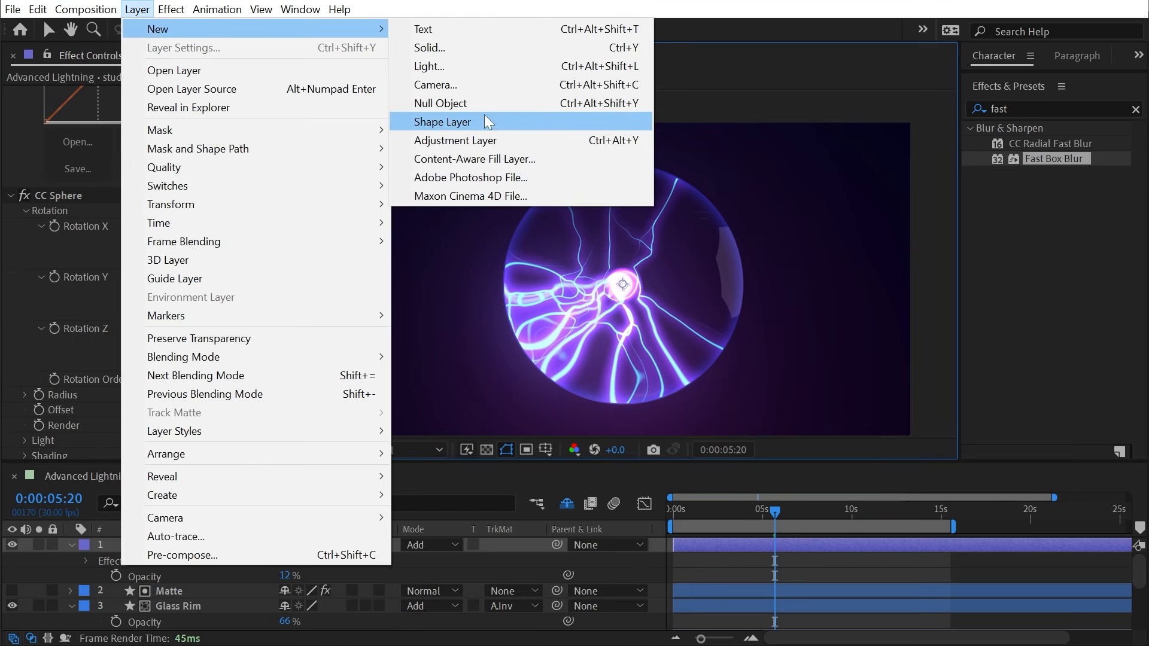
click(475, 48)
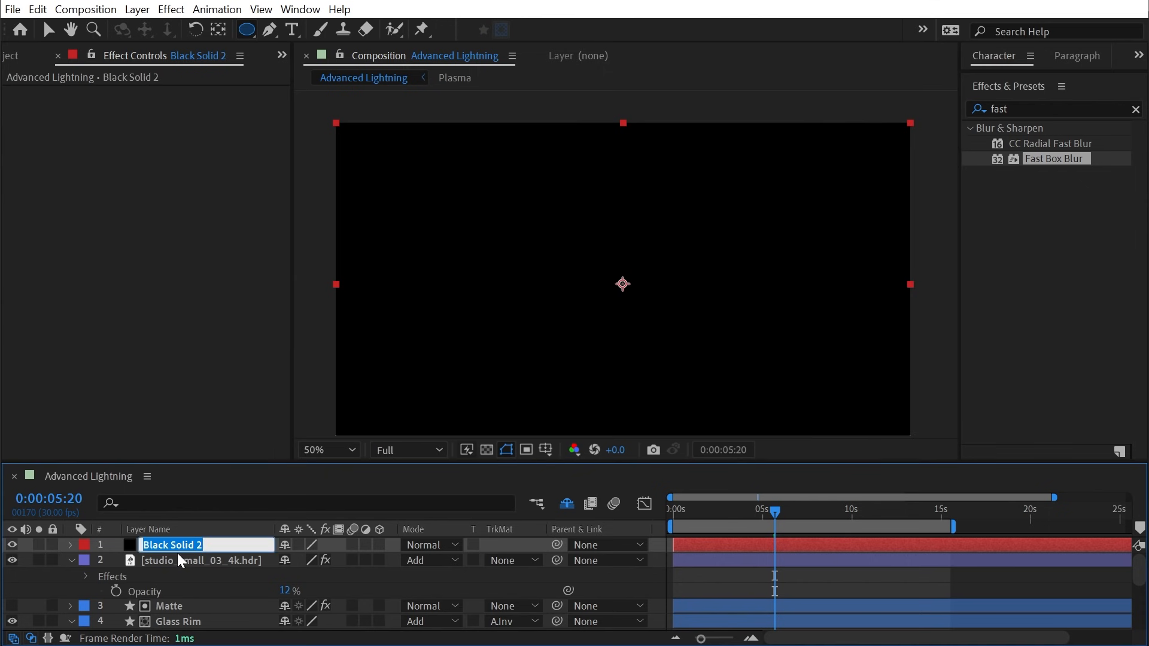
text(Matte)
key(Return)
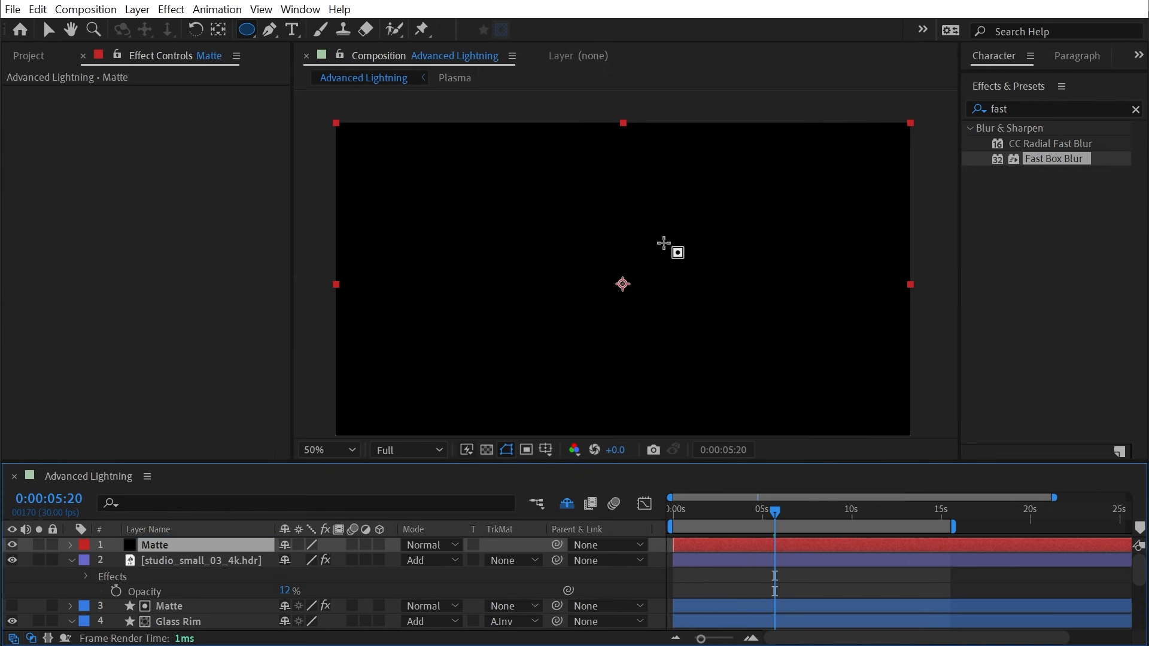
Draw a centred circular mask on the Matte solid, slightly smaller than the glass ball, and feather it by 72 pixels
drag(624, 284, 732, 368)
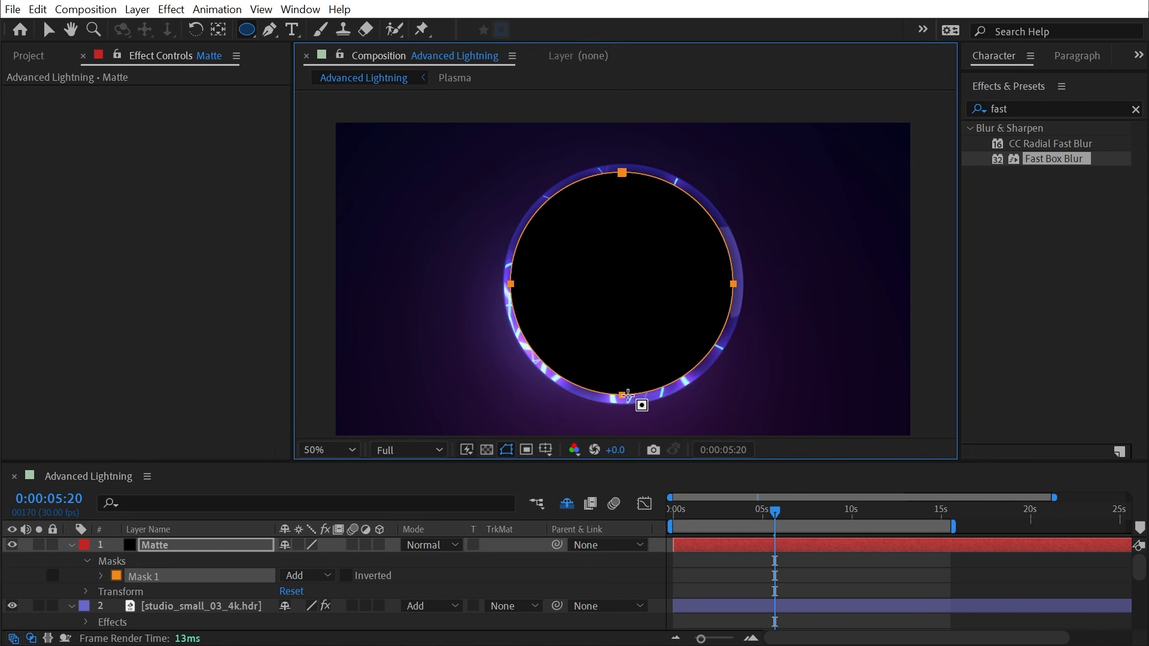
key(v)
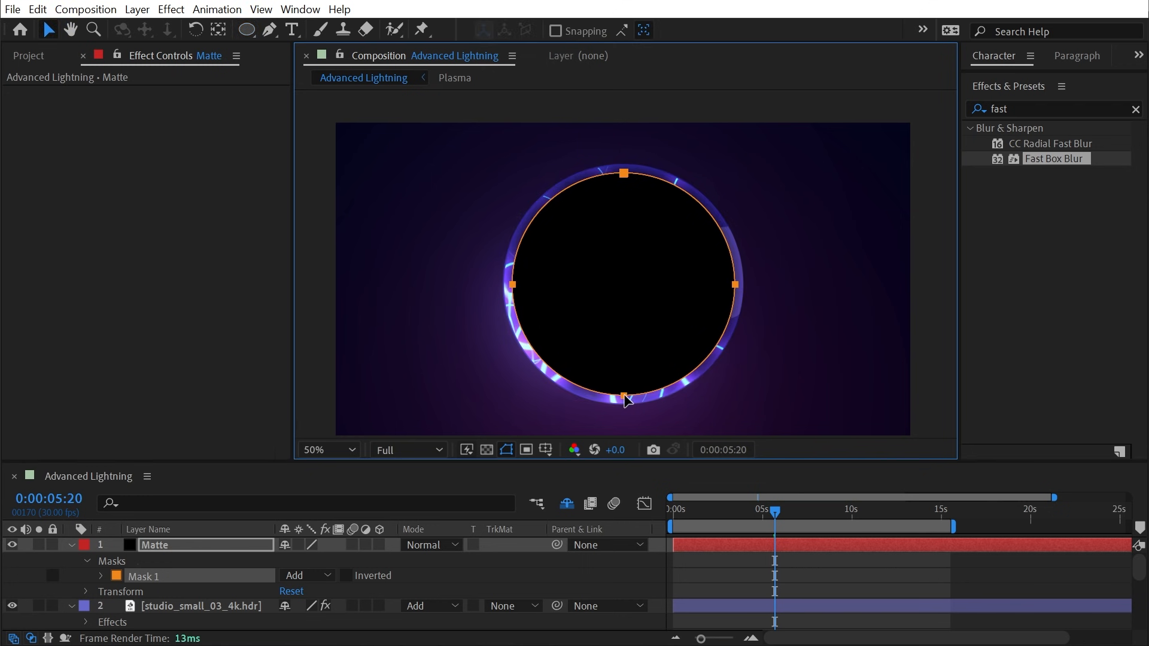
key(f)
drag(307, 577, 351, 576)
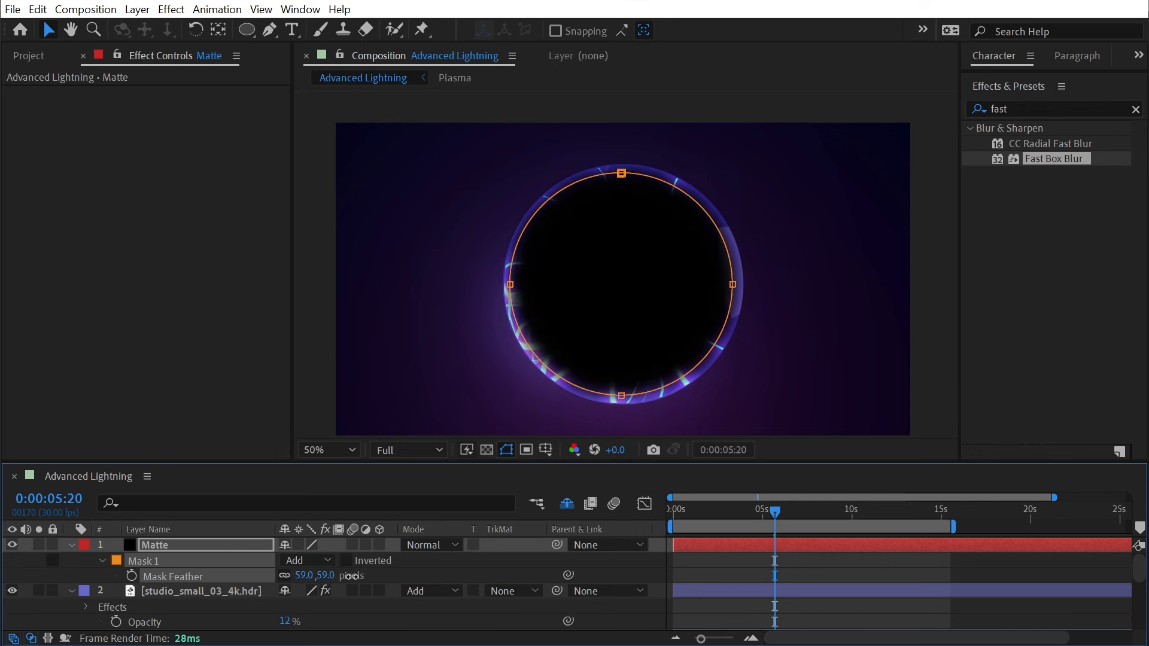
Set the HDR layer's track matte to Alpha Inverted, using the Matte solid above it
click(388, 592)
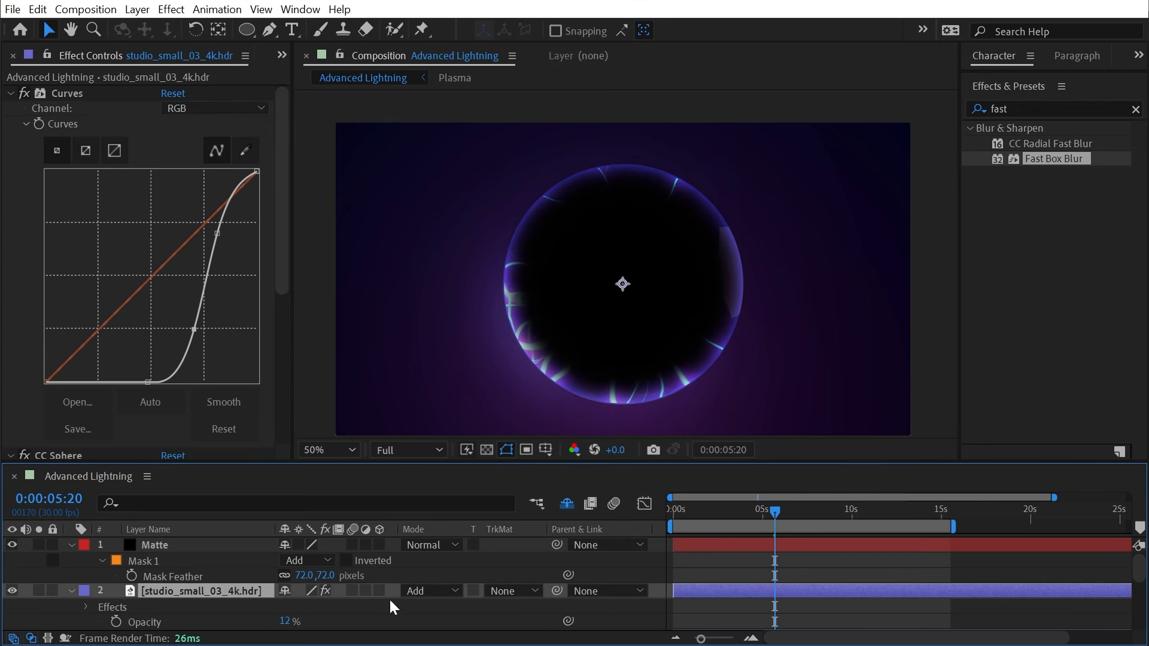
click(456, 590)
click(533, 591)
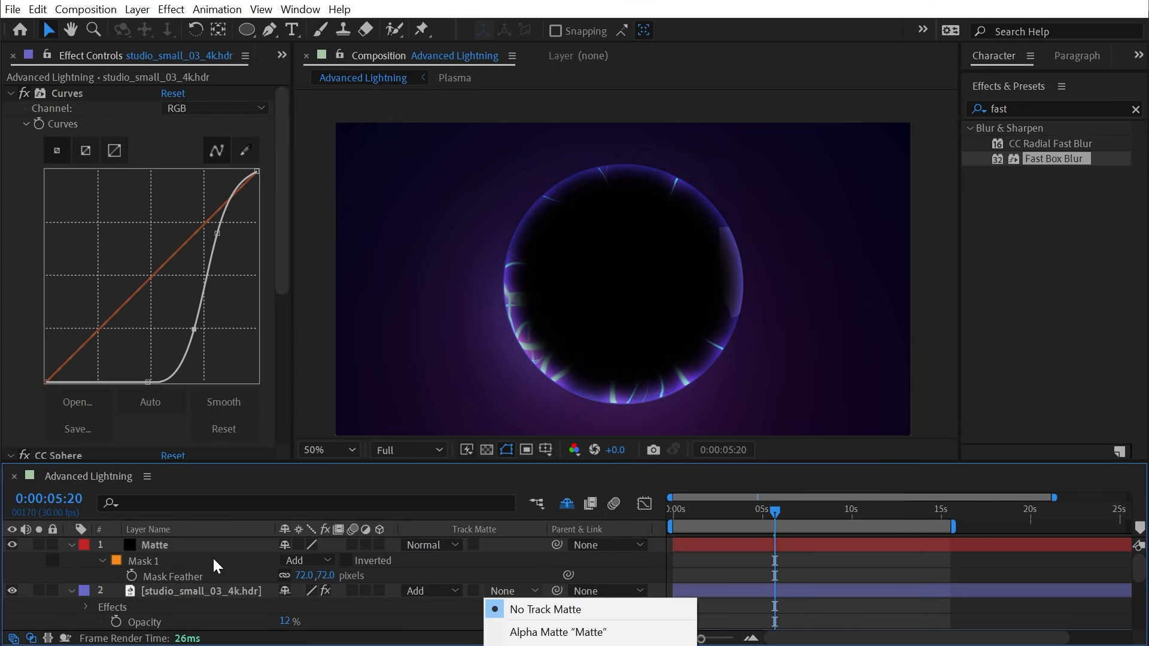
click(597, 644)
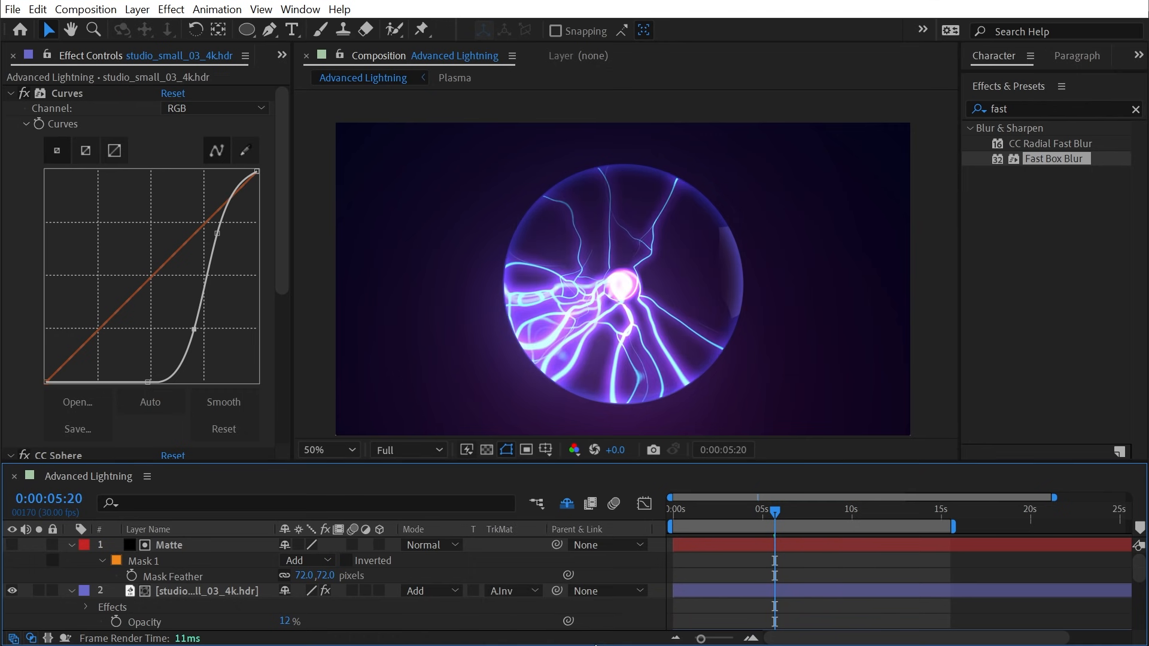
Increase the Matte solid's Mask Feather to 94 pixels and preview the animation
scroll(747, 274, up, 2)
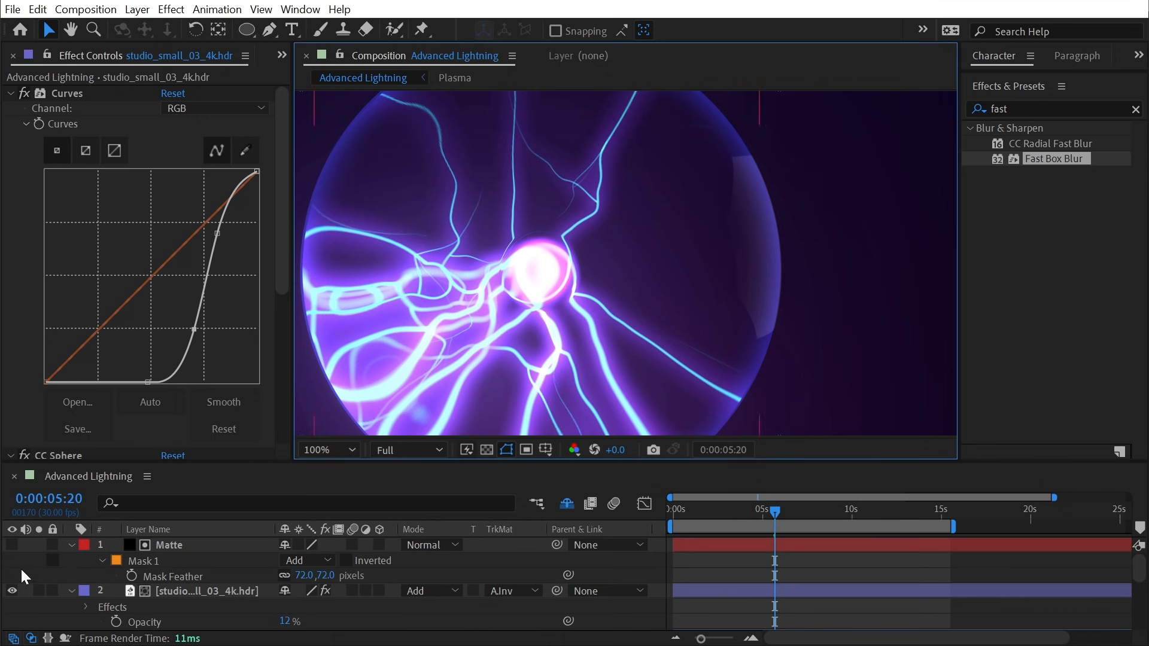
click(206, 576)
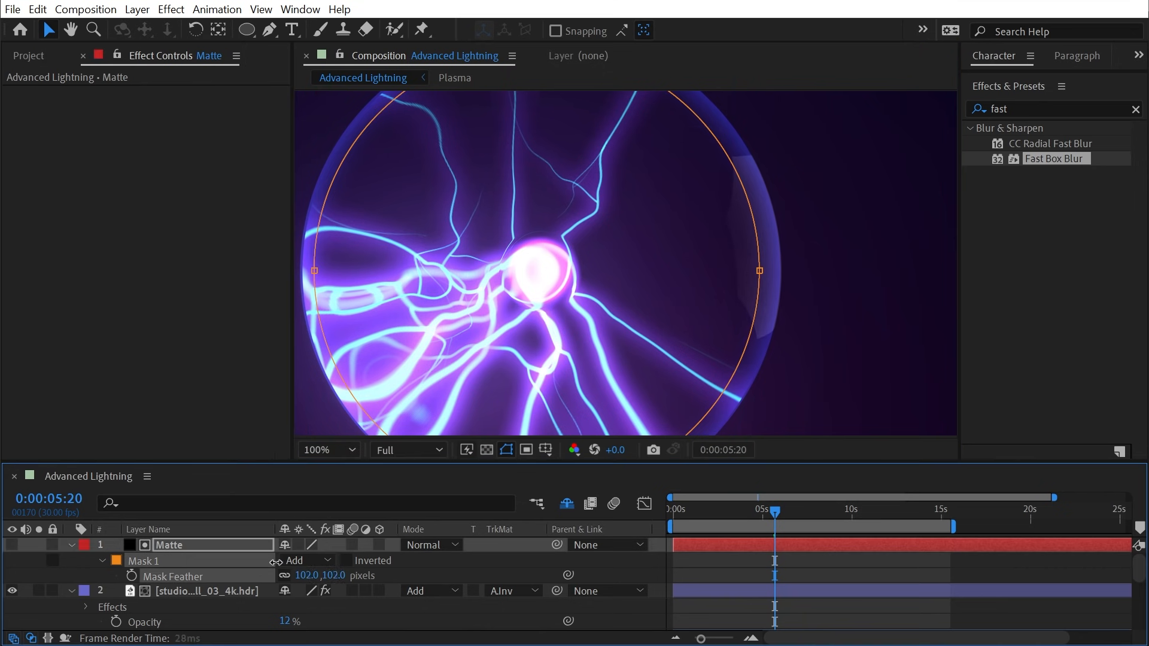
click(830, 559)
scroll(631, 341, down, 2)
key(space)
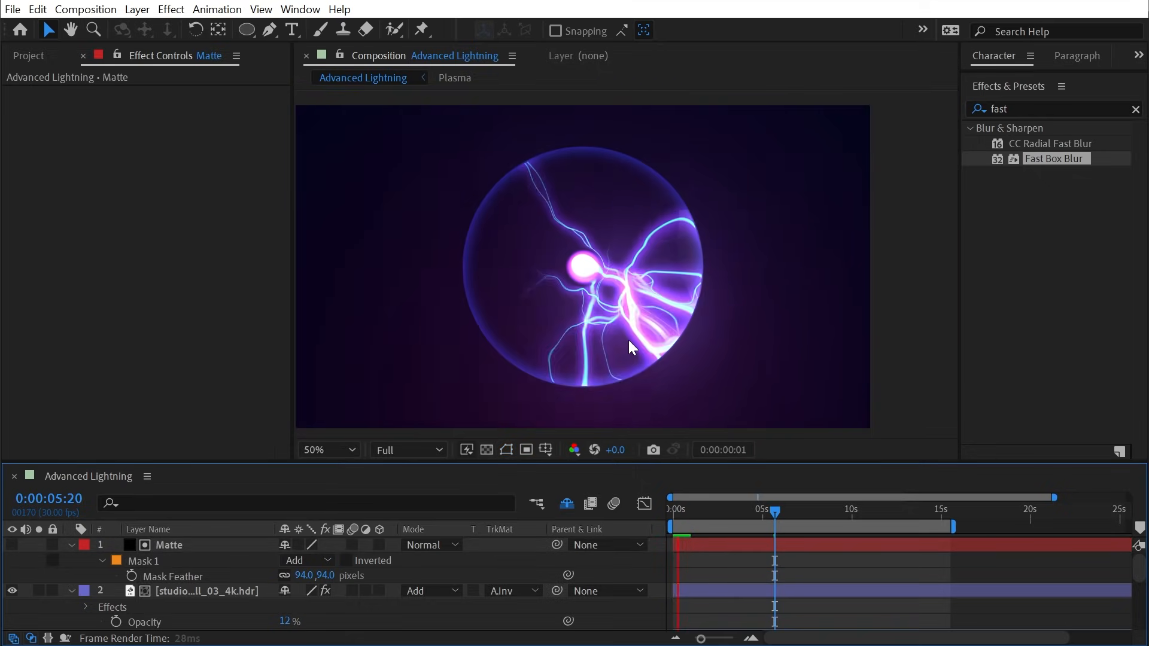